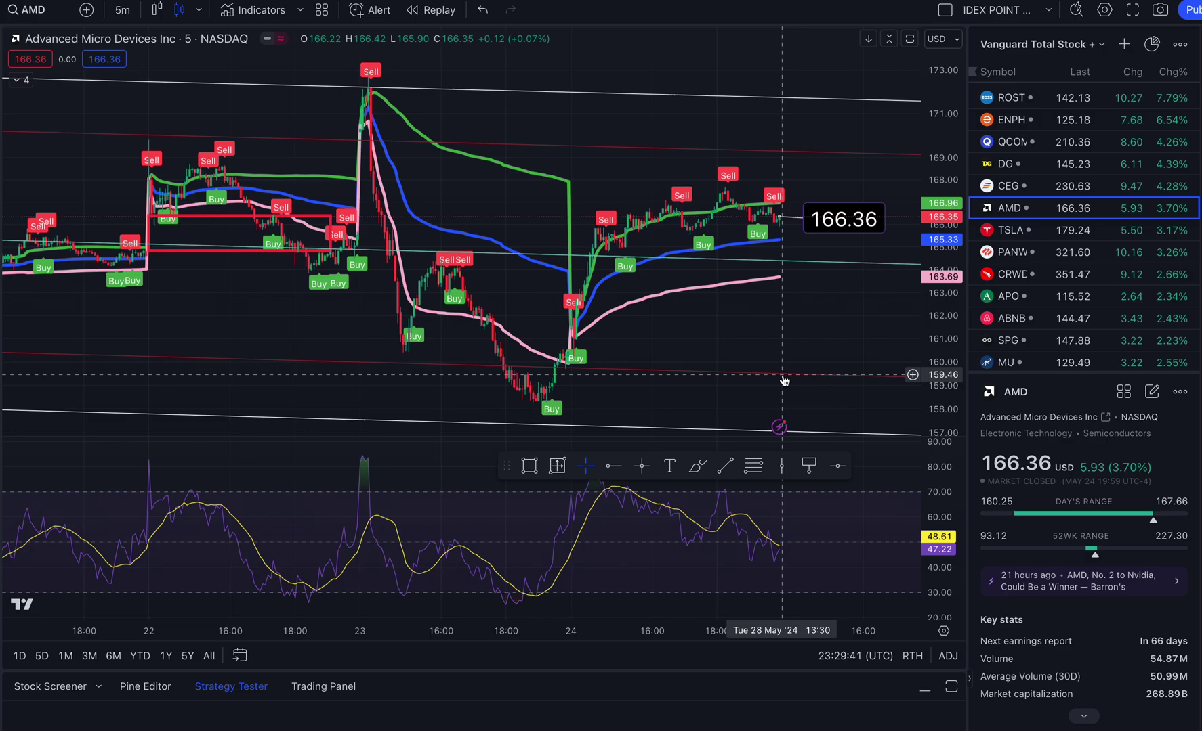
- Examine AMD's recent 5-minute price action around 20–24 May against the VWAP bands and trend channel
{"action": "left_click_drag", "start_coordinate": [783, 376], "coordinate": [776, 320]}
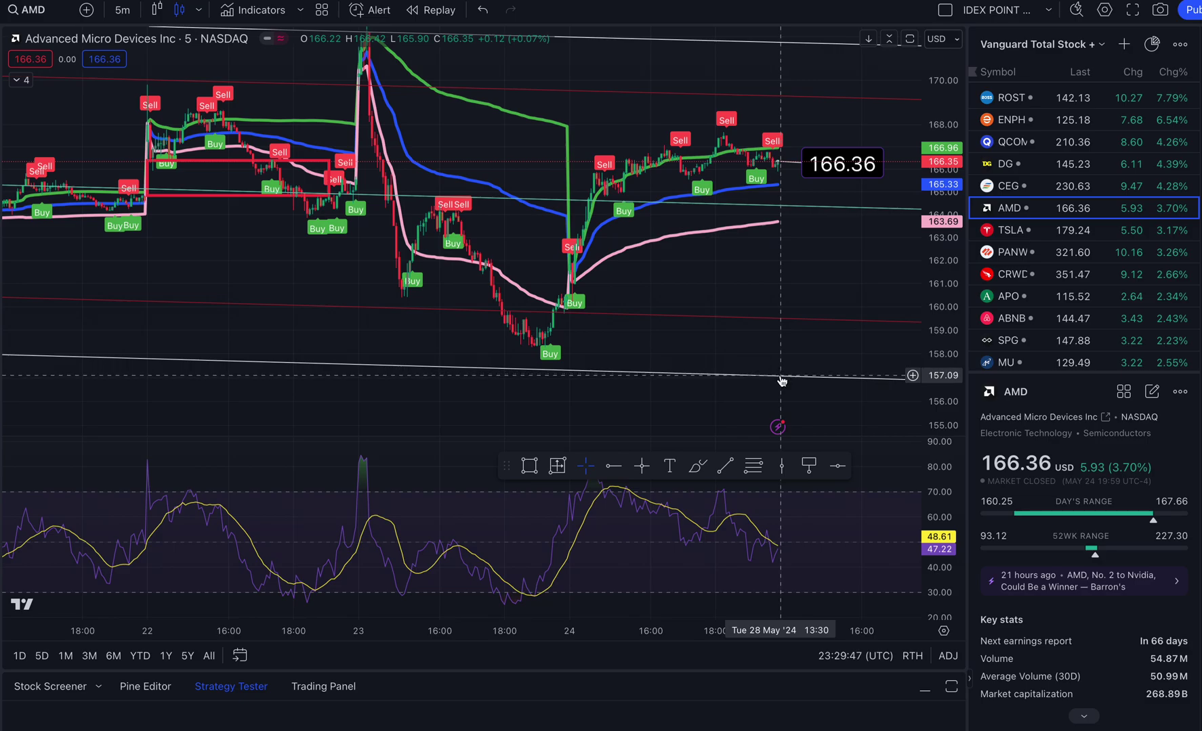
{"action": "left_click_drag", "start_coordinate": [785, 282], "coordinate": [774, 342]}
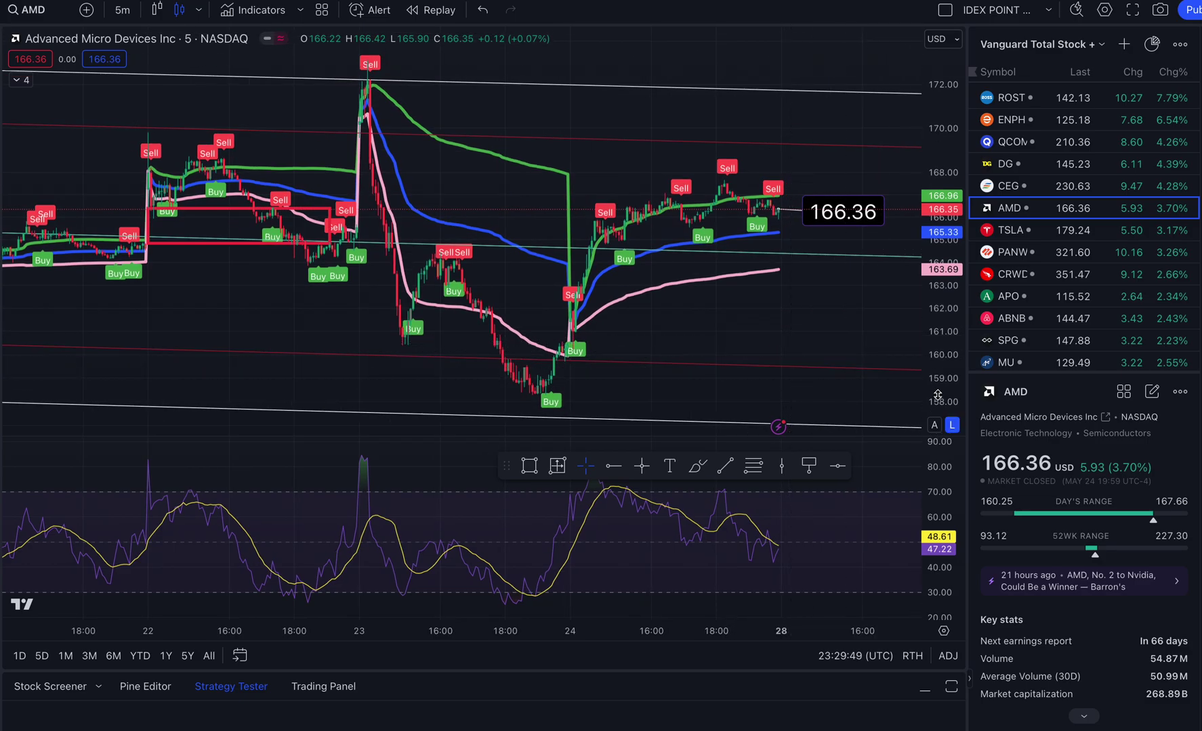
{"action": "left_click_drag", "start_coordinate": [938, 394], "coordinate": [936, 461]}
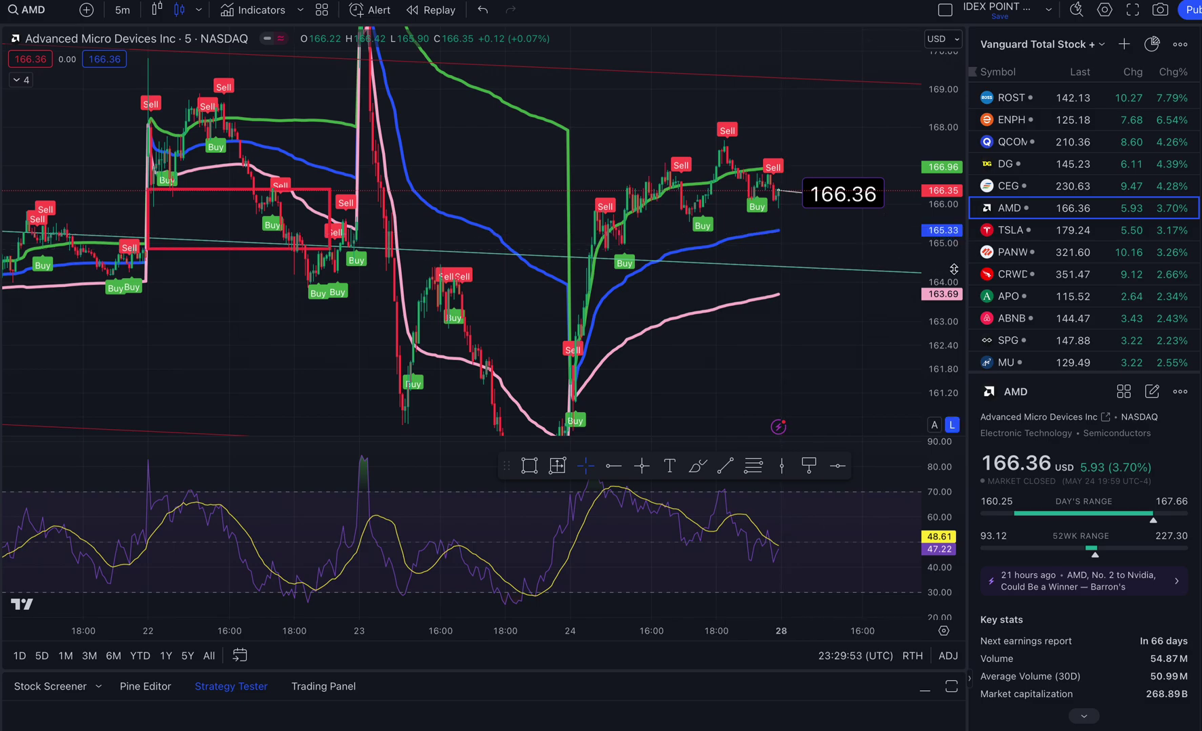
{"action": "double_click", "coordinate": [955, 221]}
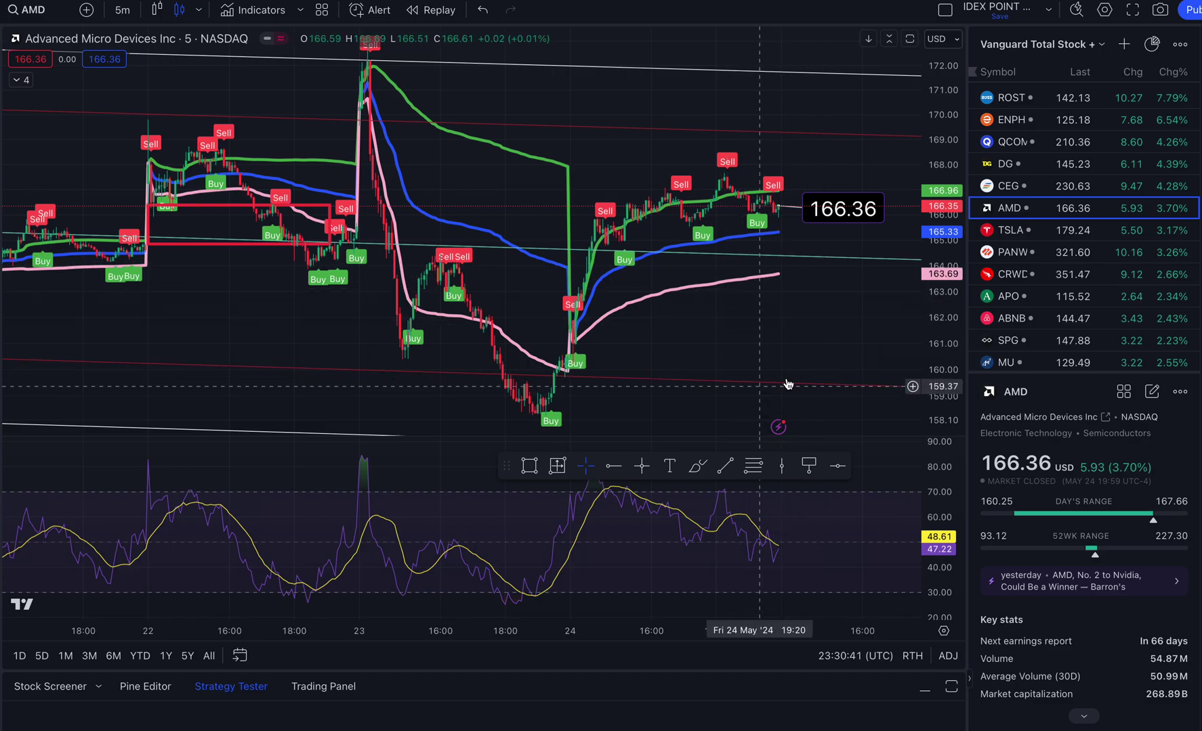
{"action": "left_click_drag", "start_coordinate": [917, 227], "coordinate": [918, 271]}
{"action": "left_click_drag", "start_coordinate": [931, 205], "coordinate": [948, 238]}
{"action": "scroll", "coordinate": [810, 319], "scroll_direction": "down", "scroll_amount": 5}
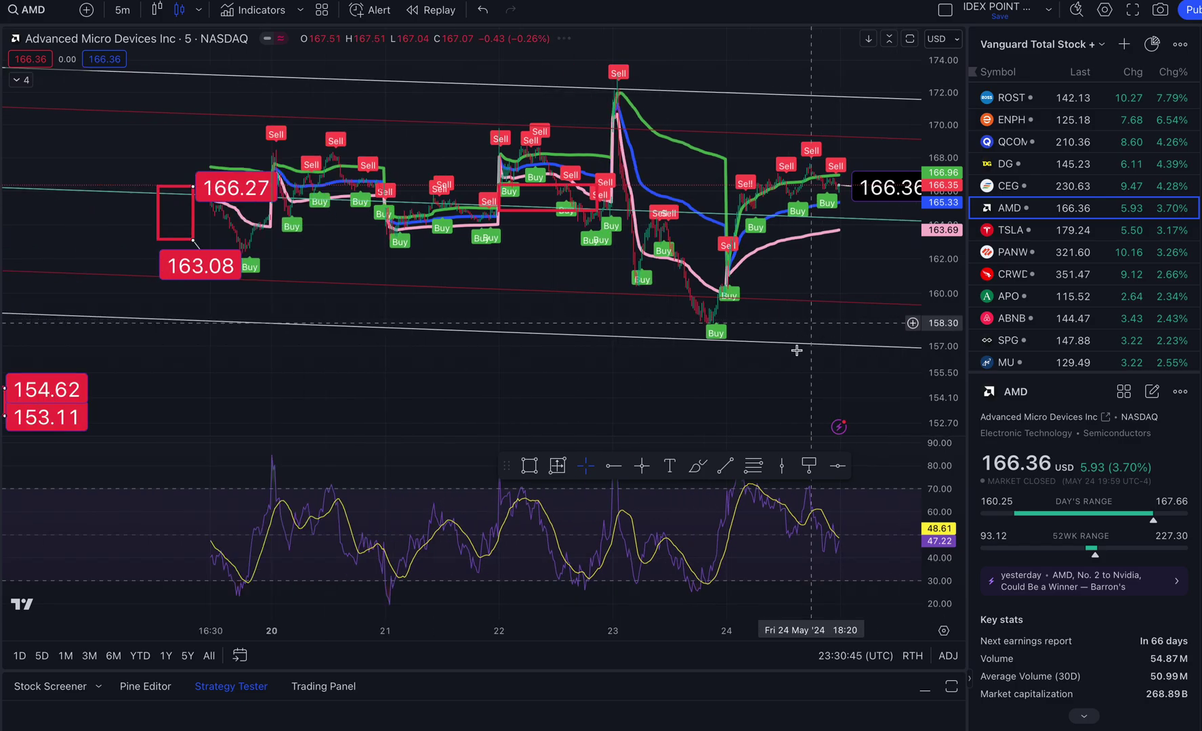
{"action": "mouse_move", "coordinate": [512, 409]}
{"action": "left_mouse_down"}
{"action": "mouse_move", "coordinate": [470, 397]}
{"action": "mouse_move", "coordinate": [449, 369]}
{"action": "mouse_move", "coordinate": [454, 354]}
{"action": "left_mouse_up"}
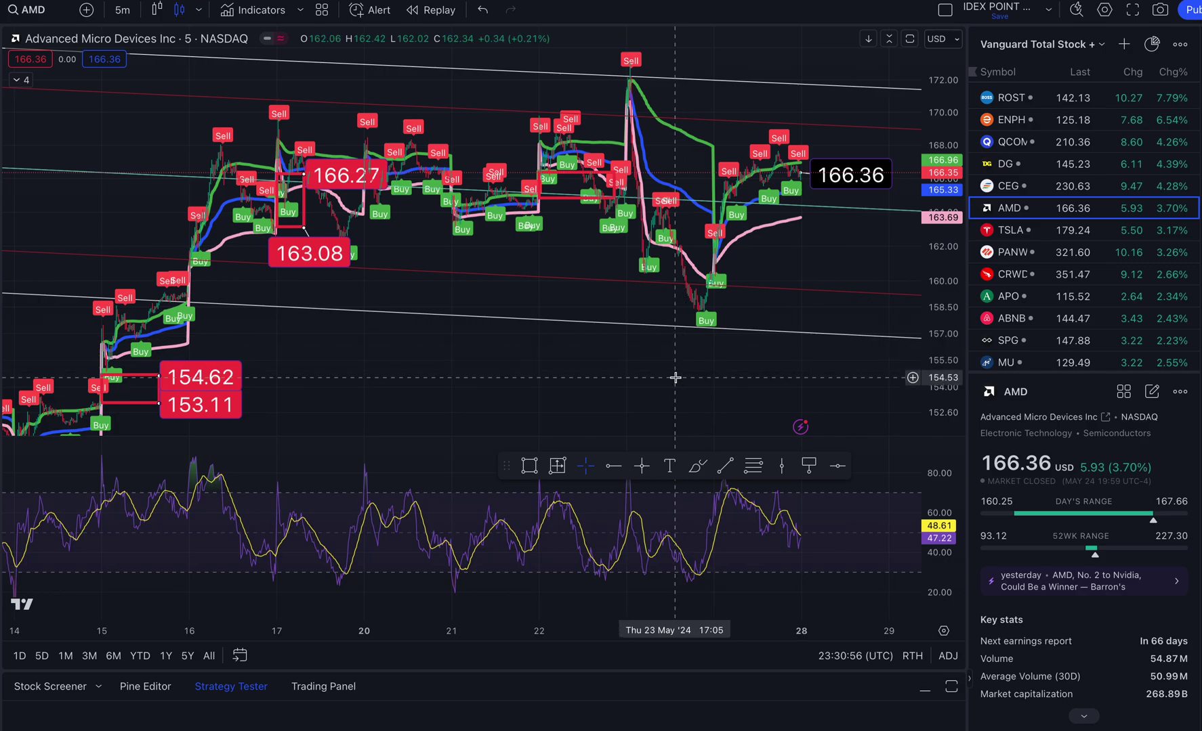
- Widen the red price zone that starts on 17 May so it reaches the candles later that day
{"action": "left_click_drag", "start_coordinate": [383, 371], "coordinate": [361, 403]}
{"action": "left_click_drag", "start_coordinate": [944, 359], "coordinate": [944, 173]}
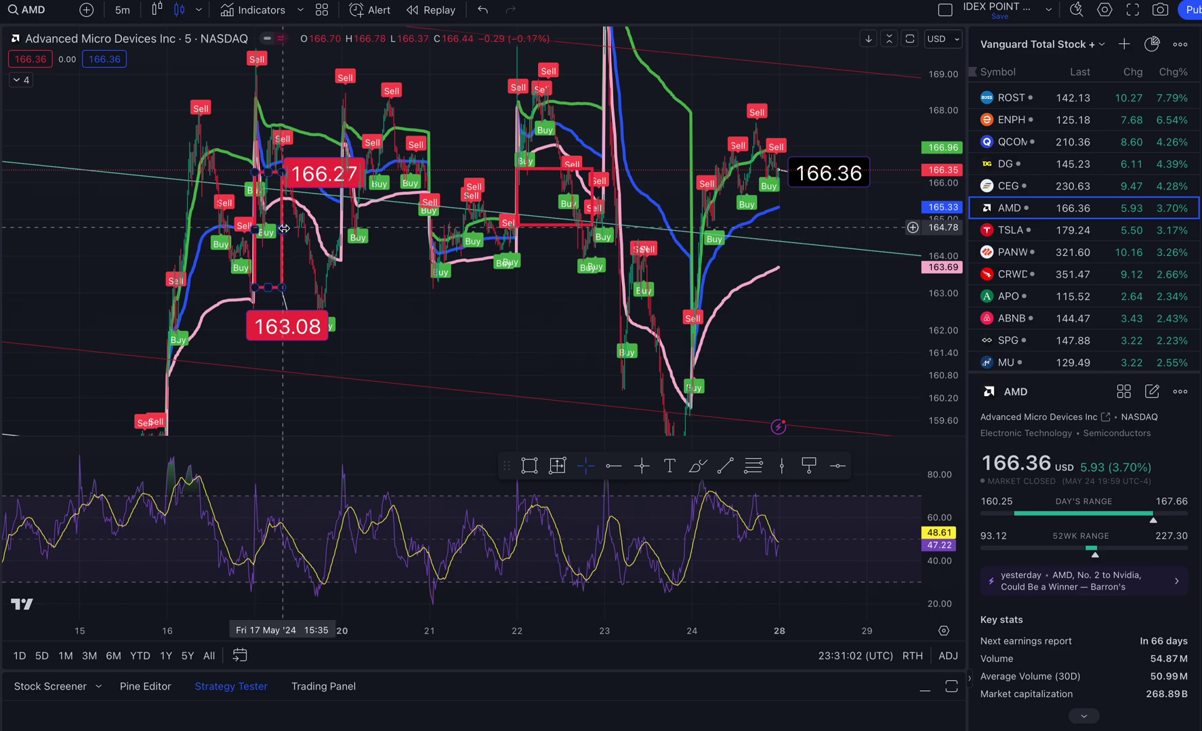
{"action": "left_click_drag", "start_coordinate": [283, 234], "coordinate": [314, 239]}
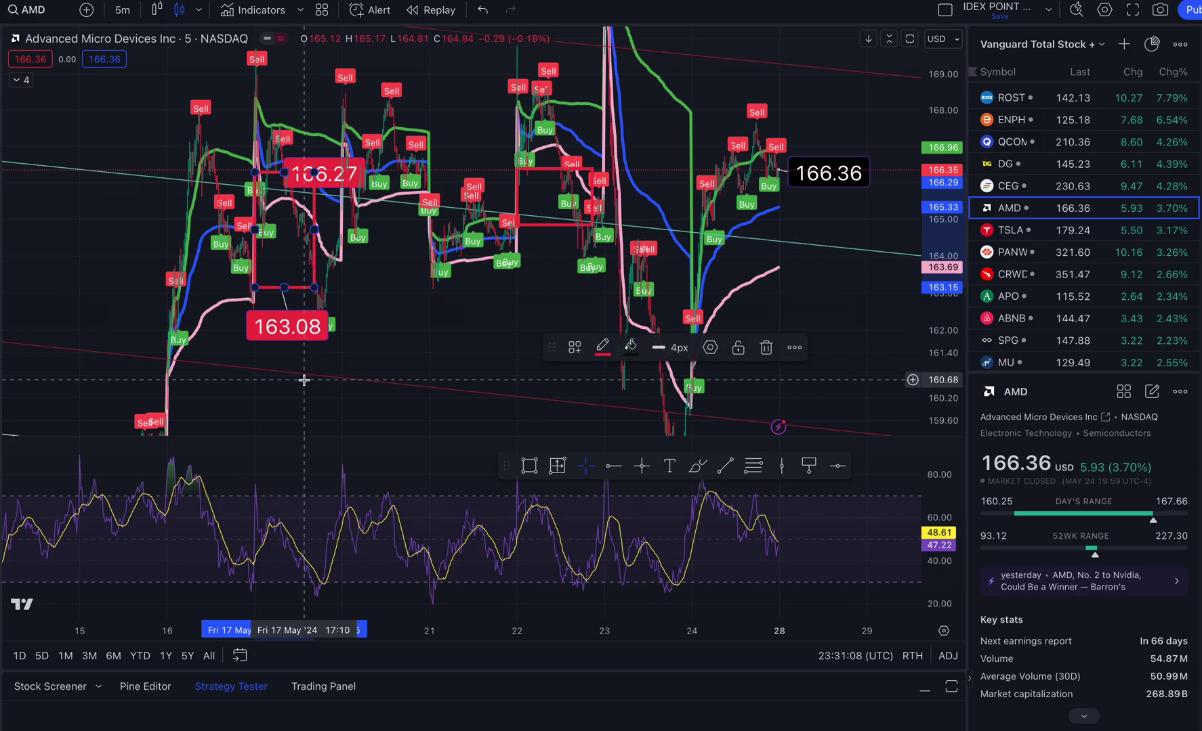
{"action": "left_click", "coordinate": [304, 380]}
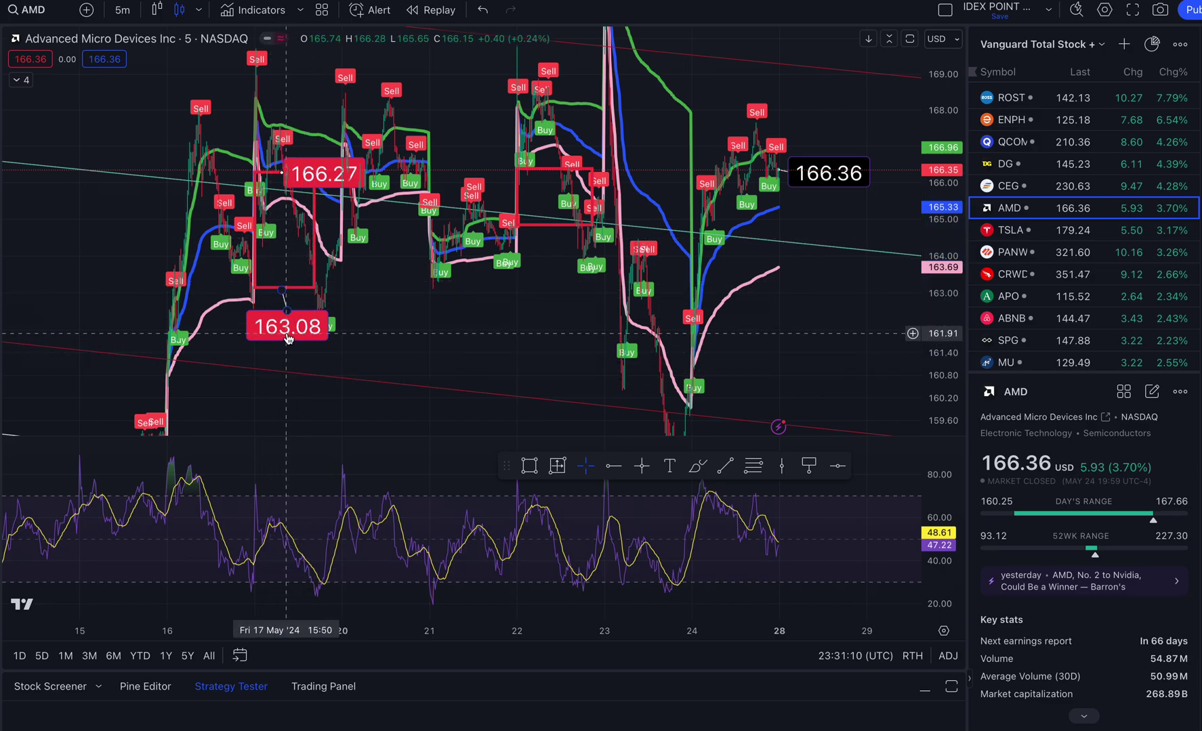
- Delete the 163.08 and 166.27 price labels from the red zone on 17 May
{"action": "left_click", "coordinate": [285, 299]}
{"action": "left_click", "coordinate": [742, 347]}
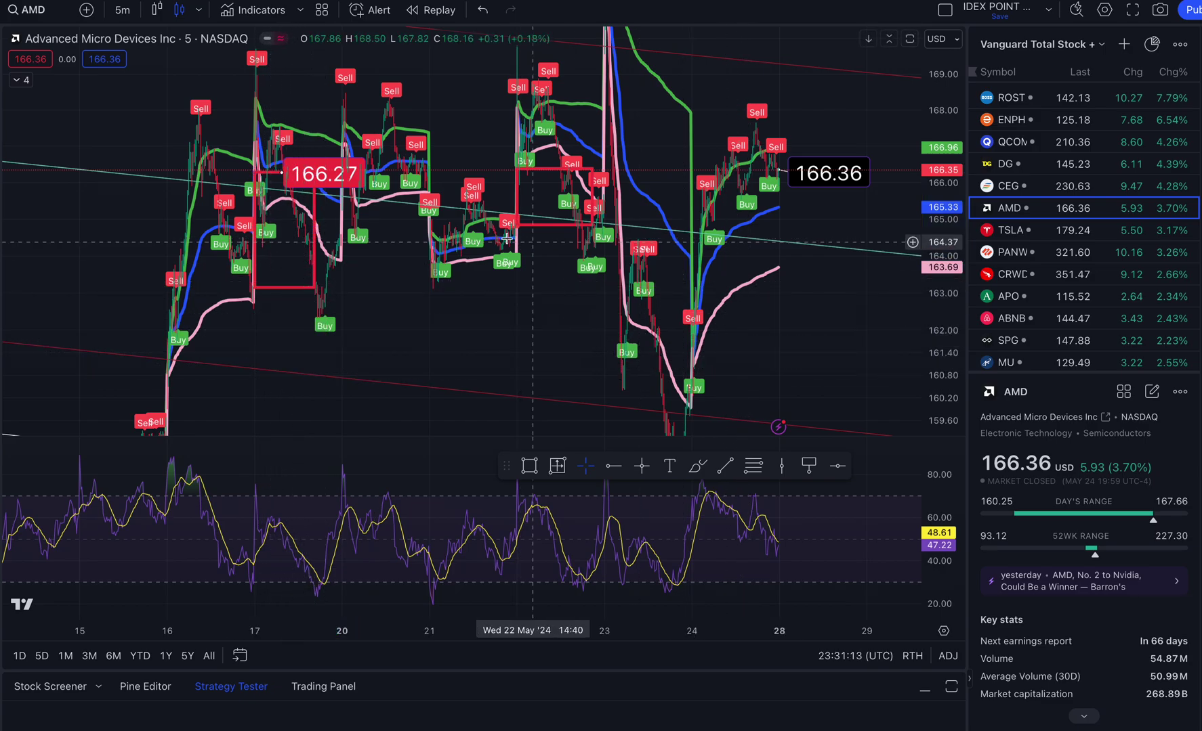
{"action": "left_click", "coordinate": [344, 185]}
{"action": "left_click", "coordinate": [742, 347]}
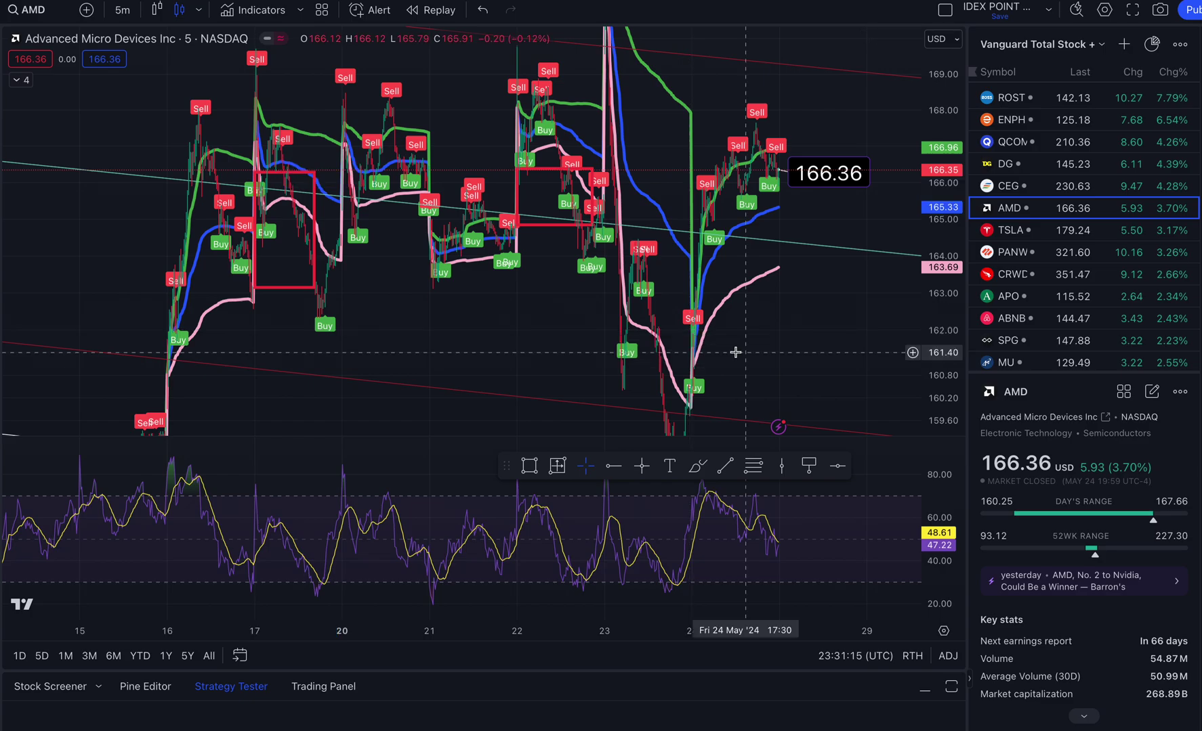
- Extend the red zone between 153.11 and 154.62 from 15 May to 28 May at 13:30
{"action": "left_click_drag", "start_coordinate": [442, 376], "coordinate": [474, 375]}
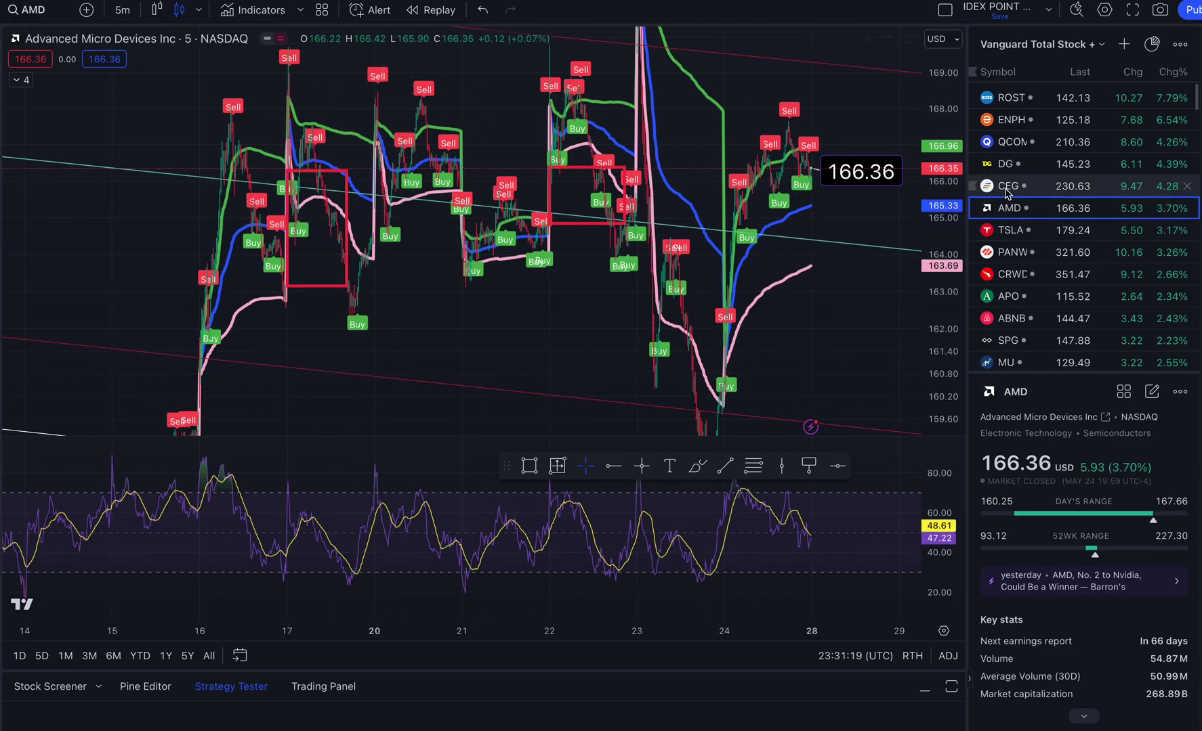
{"action": "left_click_drag", "start_coordinate": [932, 154], "coordinate": [932, 287]}
{"action": "left_click_drag", "start_coordinate": [430, 324], "coordinate": [432, 261]}
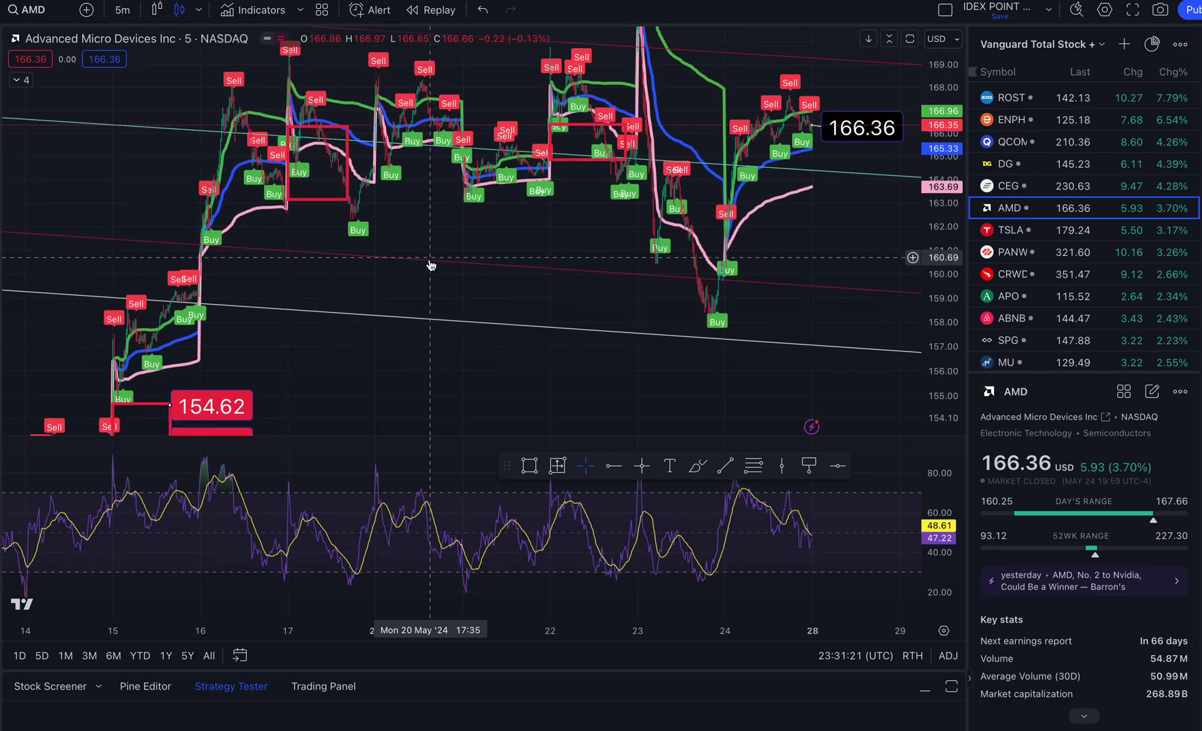
{"action": "scroll", "coordinate": [544, 266], "scroll_direction": "down", "scroll_amount": 2}
{"action": "left_click_drag", "start_coordinate": [945, 123], "coordinate": [912, 300]}
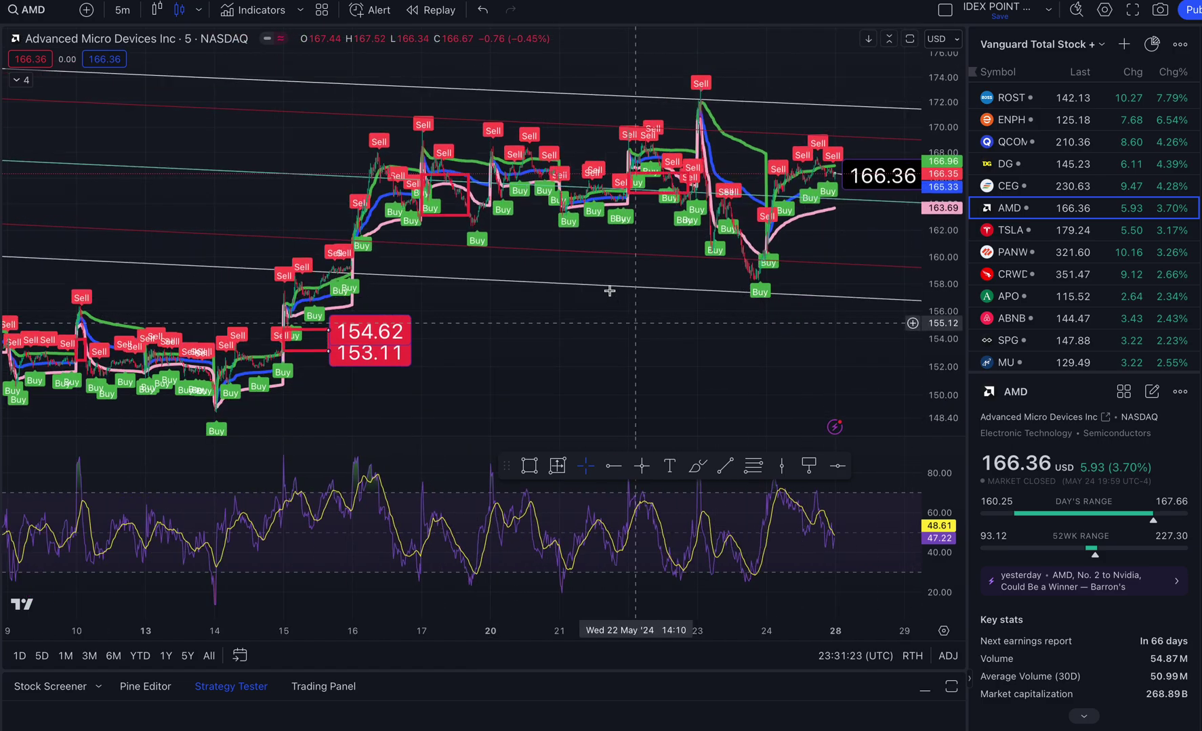
{"action": "left_click_drag", "start_coordinate": [568, 351], "coordinate": [568, 269]}
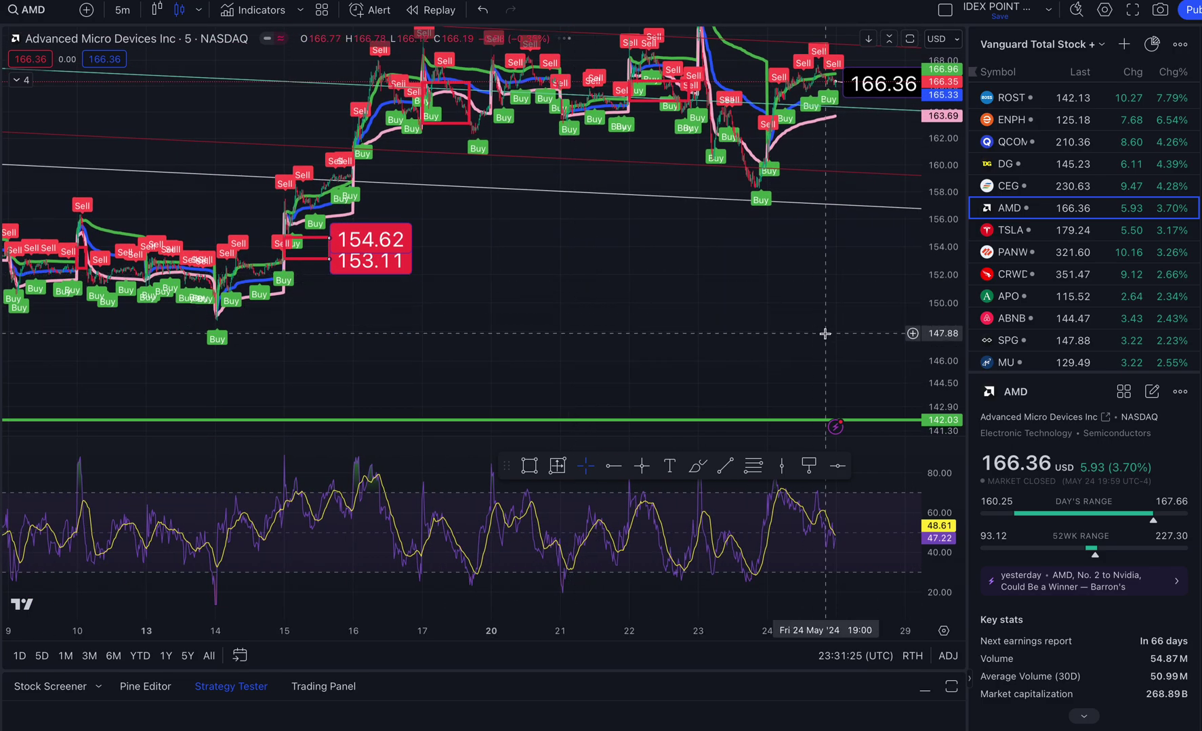
{"action": "left_click_drag", "start_coordinate": [937, 361], "coordinate": [936, 226]}
{"action": "left_click_drag", "start_coordinate": [683, 255], "coordinate": [657, 310]}
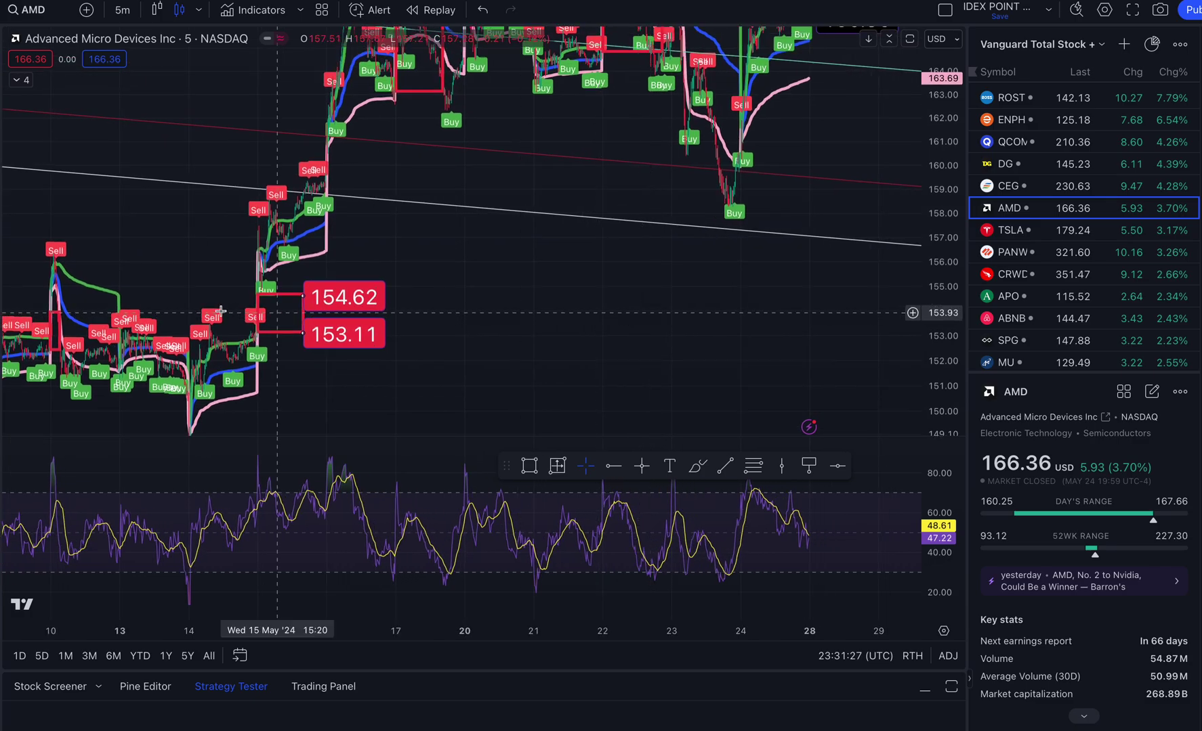
{"action": "left_click_drag", "start_coordinate": [308, 315], "coordinate": [894, 314]}
{"action": "left_click_drag", "start_coordinate": [805, 248], "coordinate": [603, 263]}
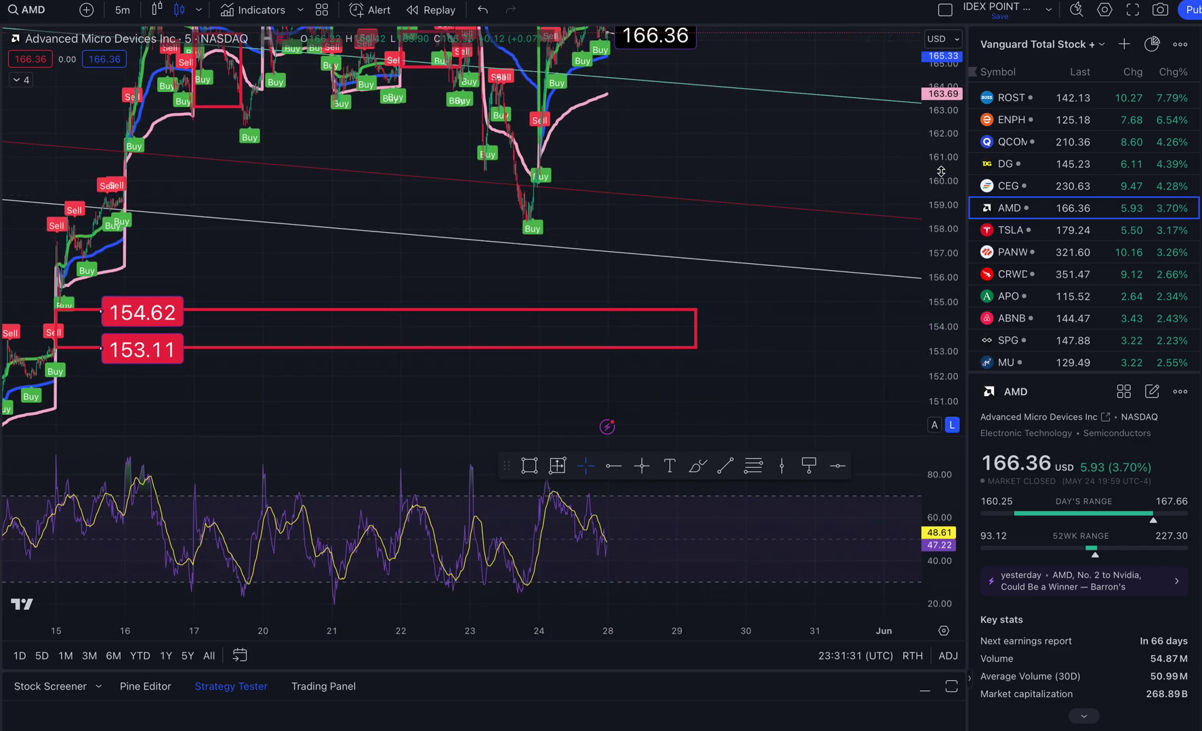
{"action": "left_click_drag", "start_coordinate": [939, 170], "coordinate": [938, 278]}
{"action": "left_click_drag", "start_coordinate": [695, 300], "coordinate": [606, 300]}
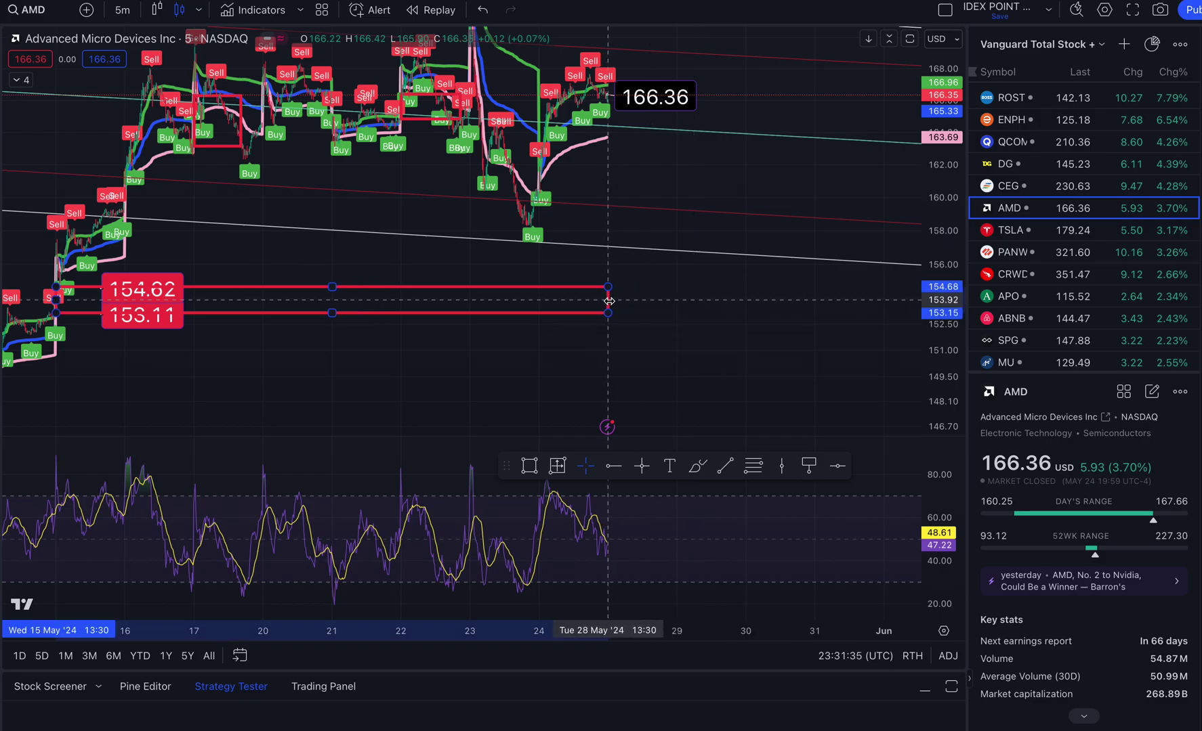
- Switch the AMD chart interval to 15 minutes
{"action": "left_click_drag", "start_coordinate": [713, 209], "coordinate": [727, 279]}
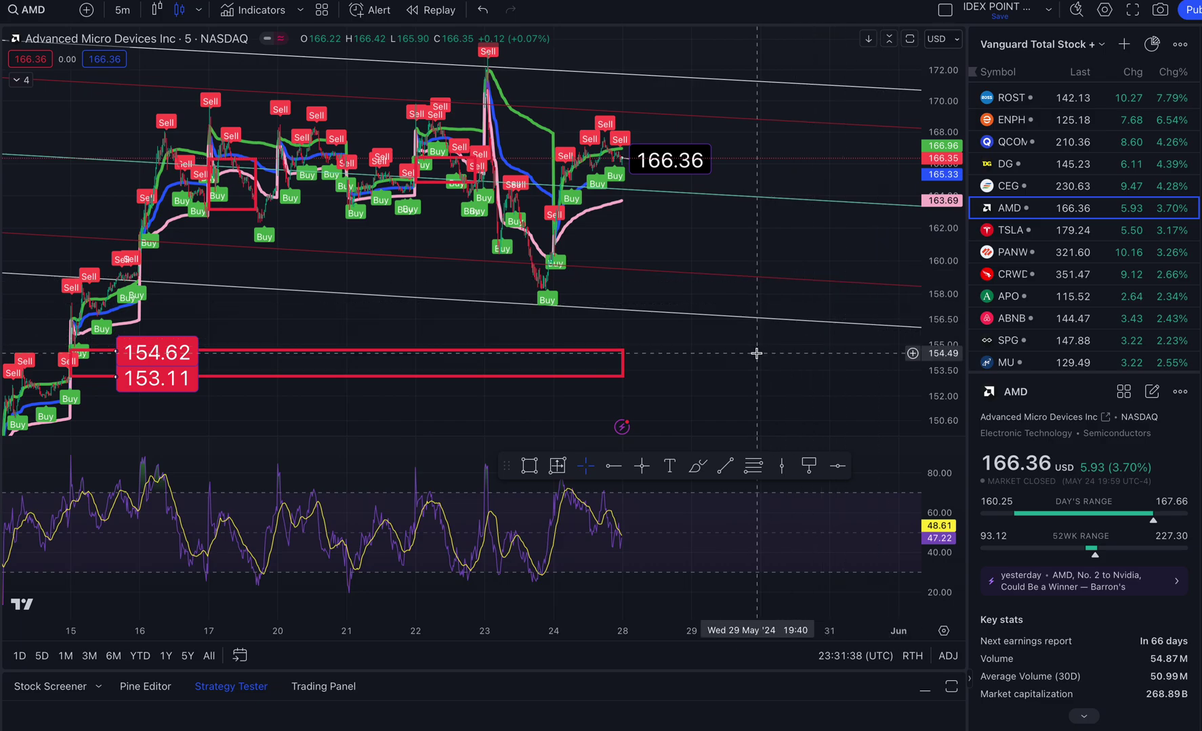
{"action": "left_click_drag", "start_coordinate": [756, 353], "coordinate": [810, 308]}
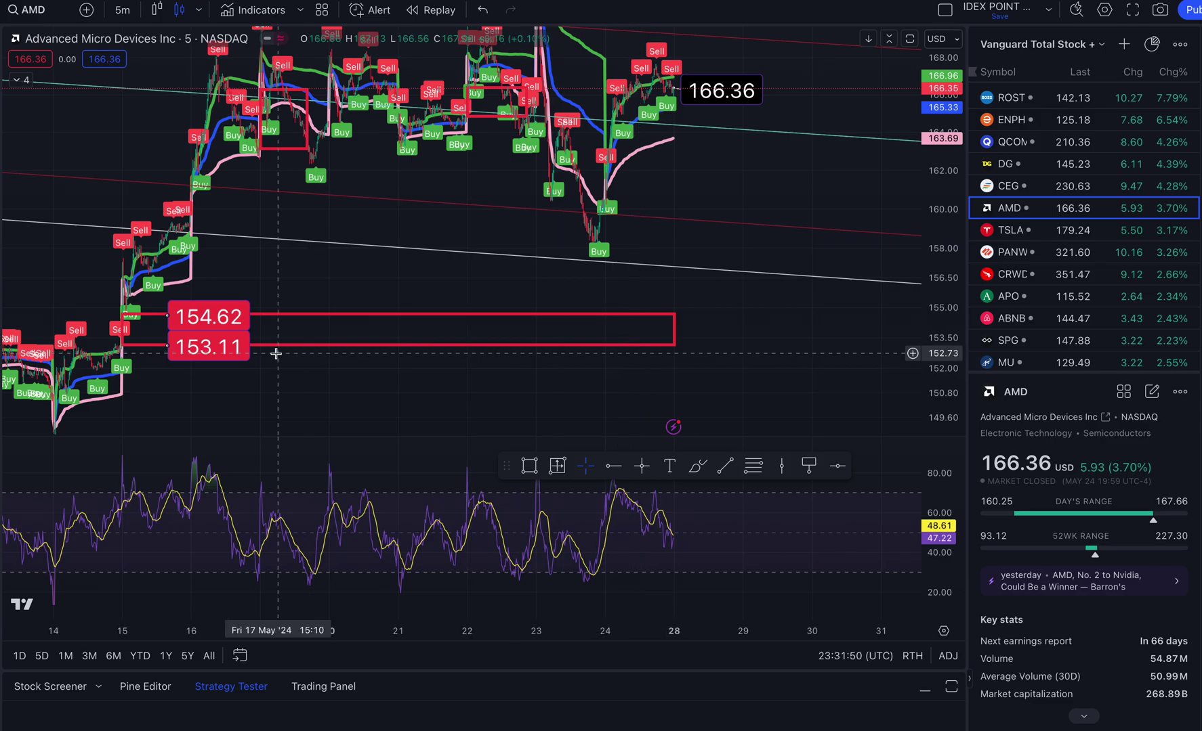
{"action": "scroll", "coordinate": [918, 289], "scroll_direction": "down", "scroll_amount": 3}
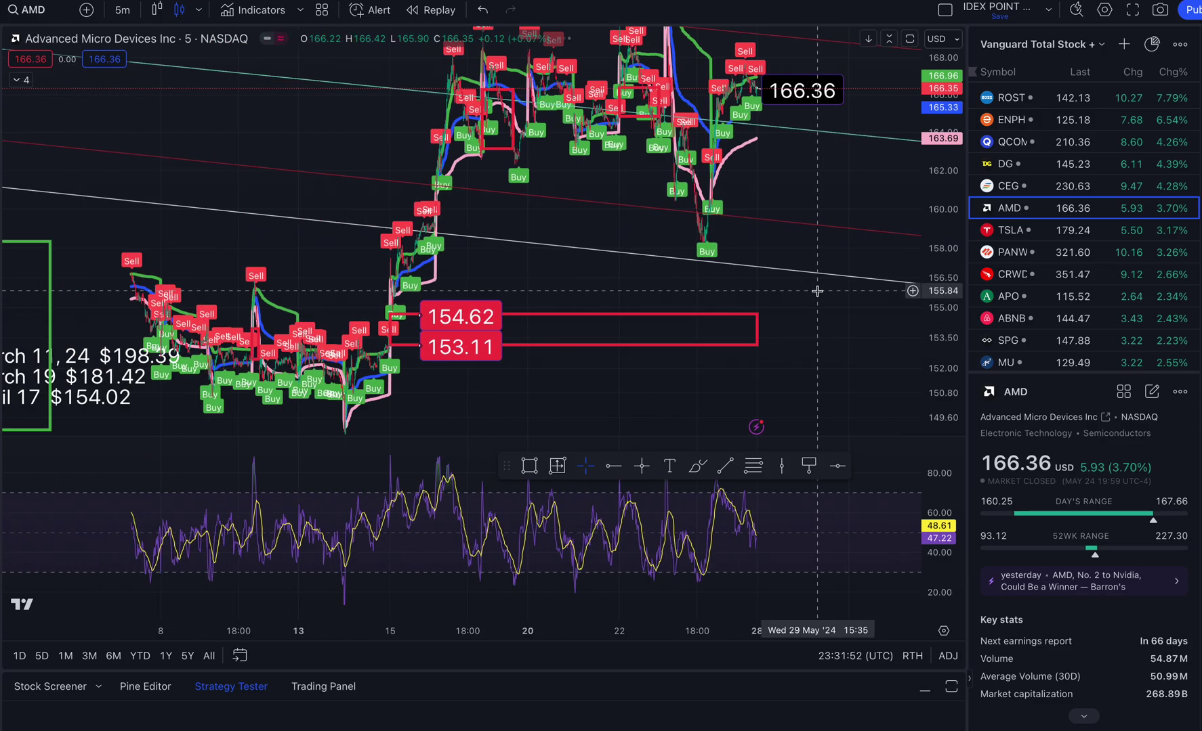
{"action": "left_click_drag", "start_coordinate": [359, 201], "coordinate": [604, 108]}
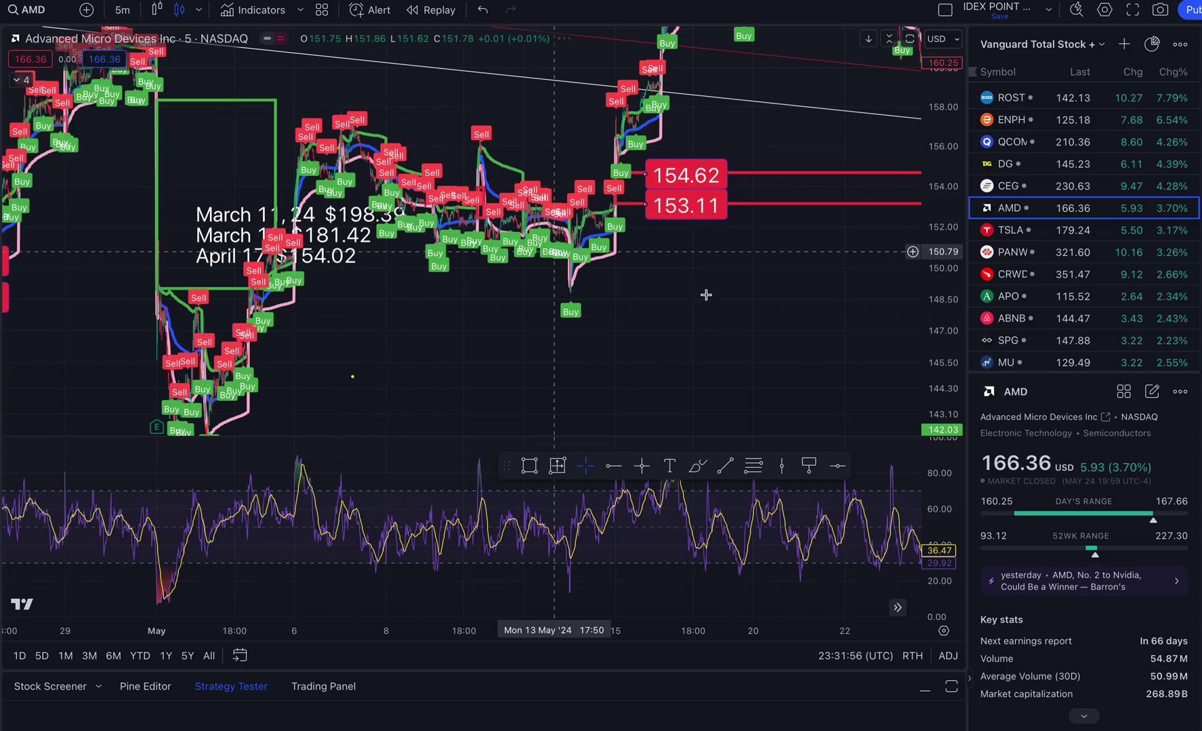
{"action": "left_click_drag", "start_coordinate": [853, 317], "coordinate": [858, 386]}
{"action": "left_click_drag", "start_coordinate": [950, 141], "coordinate": [948, 342]}
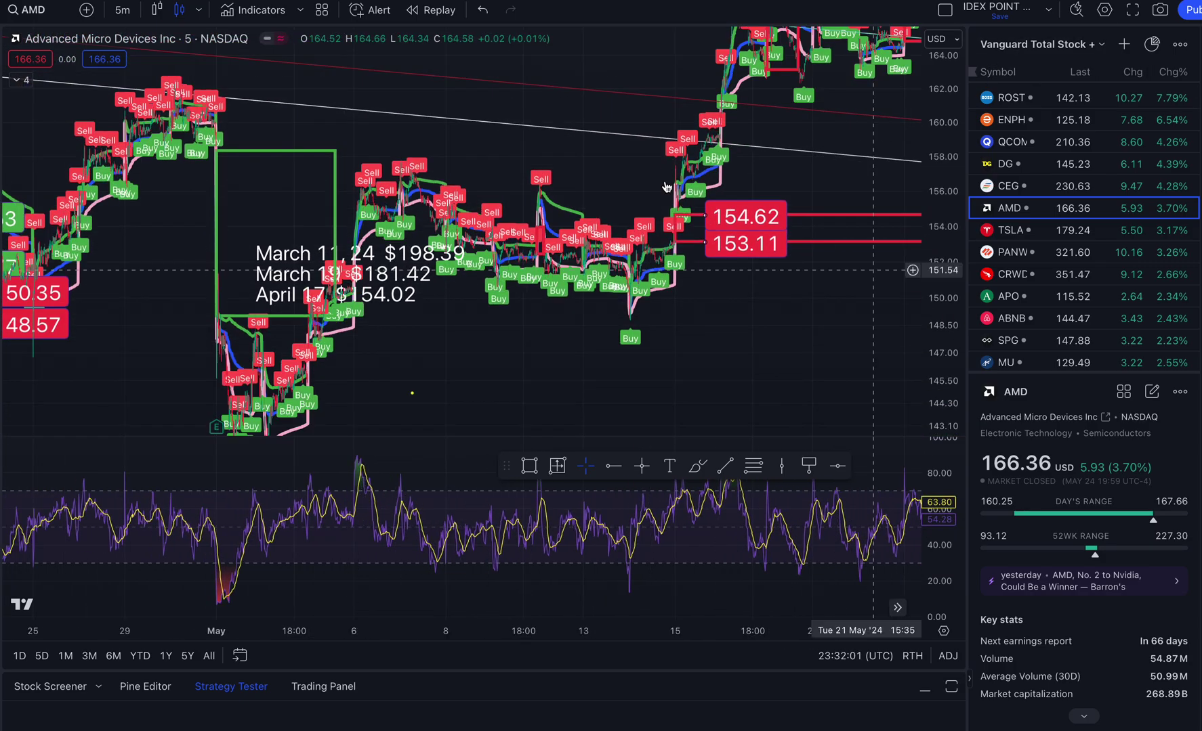
{"action": "left_click", "coordinate": [122, 9]}
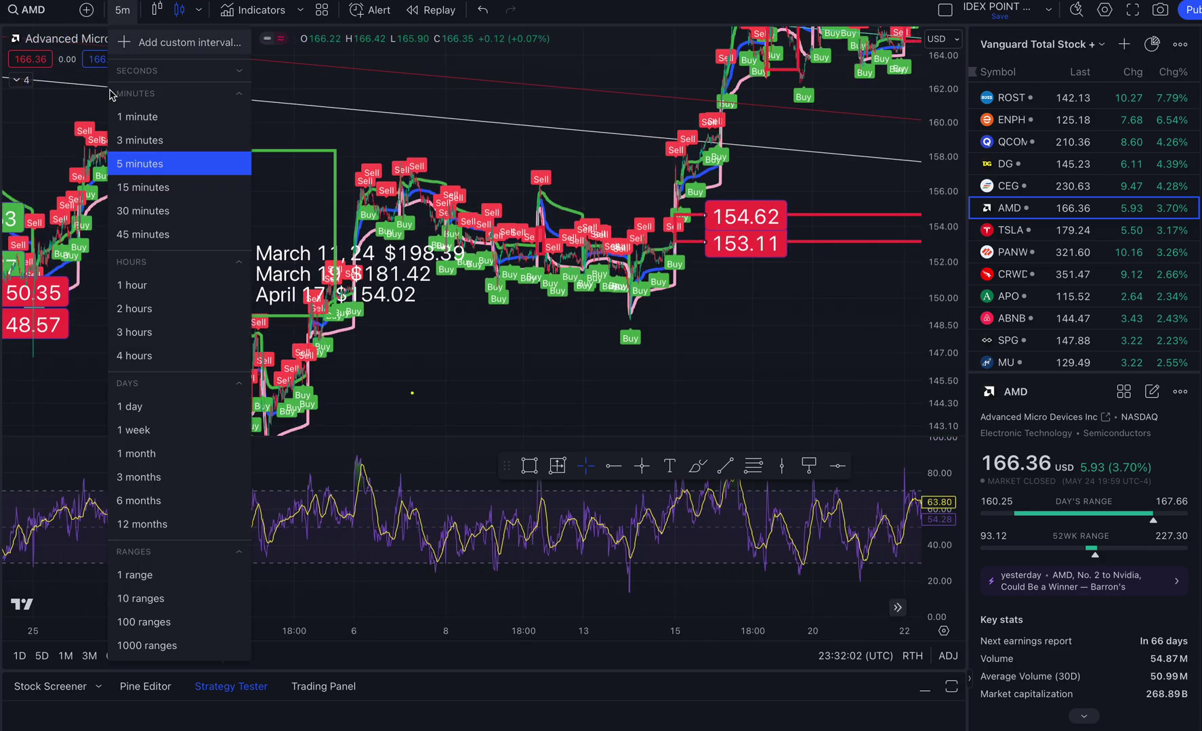
{"action": "left_click", "coordinate": [143, 188]}
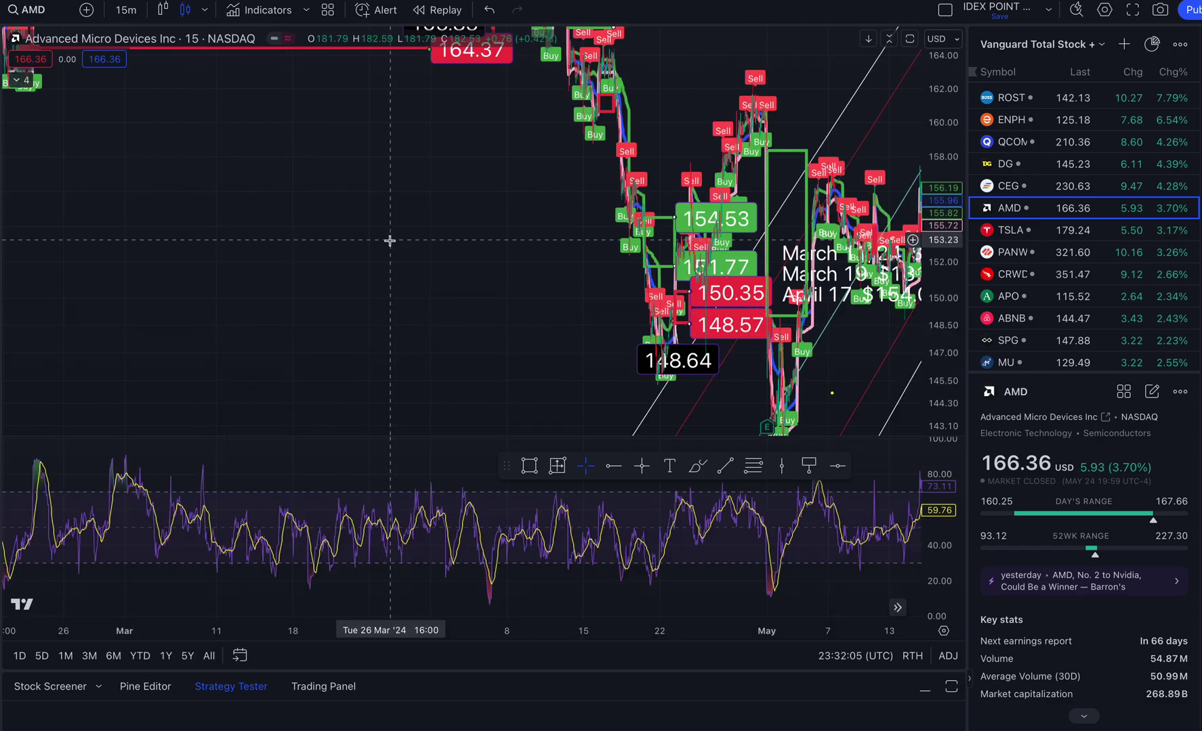
- Examine the 15-minute price action from late April through May and the horizontal support levels below it
{"action": "scroll", "coordinate": [401, 338], "scroll_direction": "down", "scroll_amount": 4}
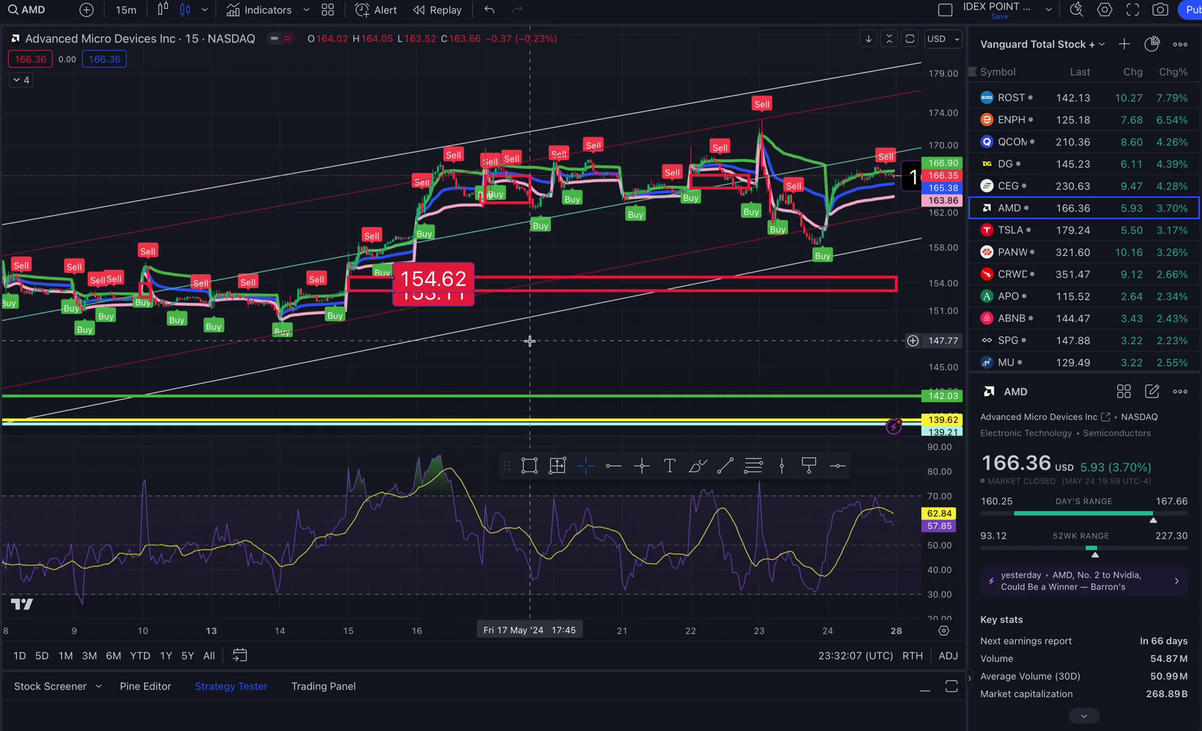
{"action": "scroll", "coordinate": [530, 340], "scroll_direction": "down", "scroll_amount": 4}
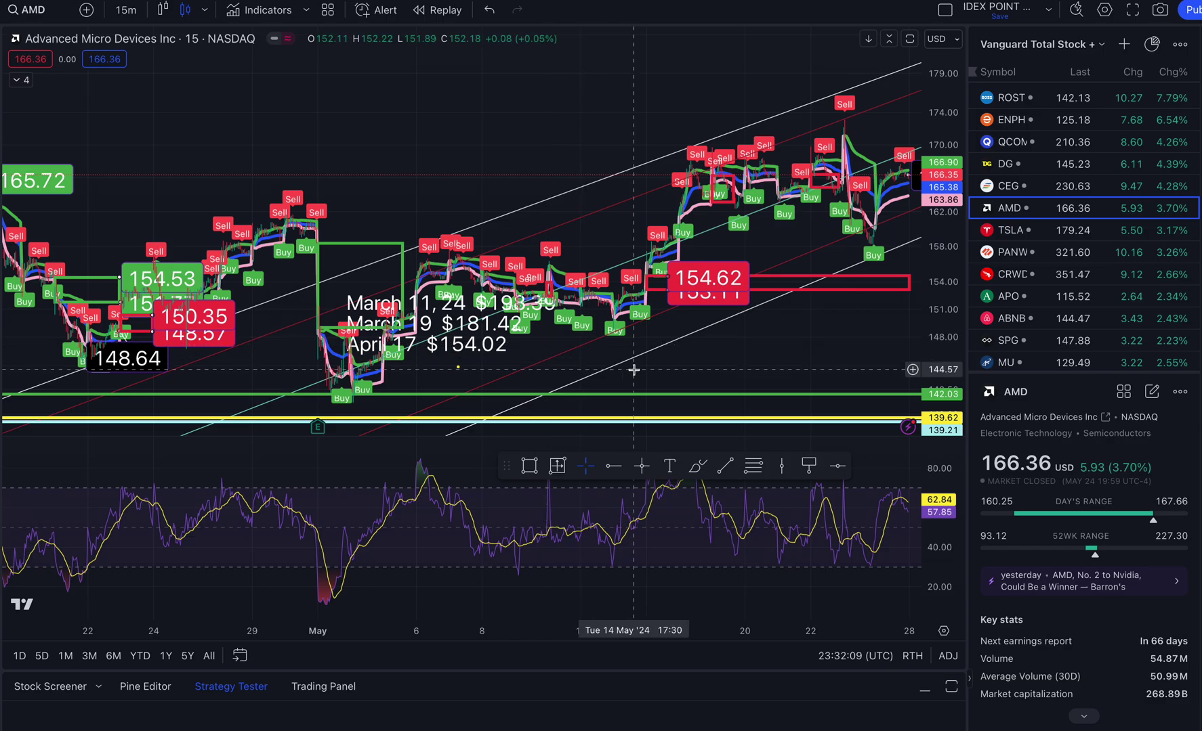
{"action": "left_click_drag", "start_coordinate": [634, 359], "coordinate": [629, 353]}
{"action": "left_click_drag", "start_coordinate": [935, 319], "coordinate": [936, 286]}
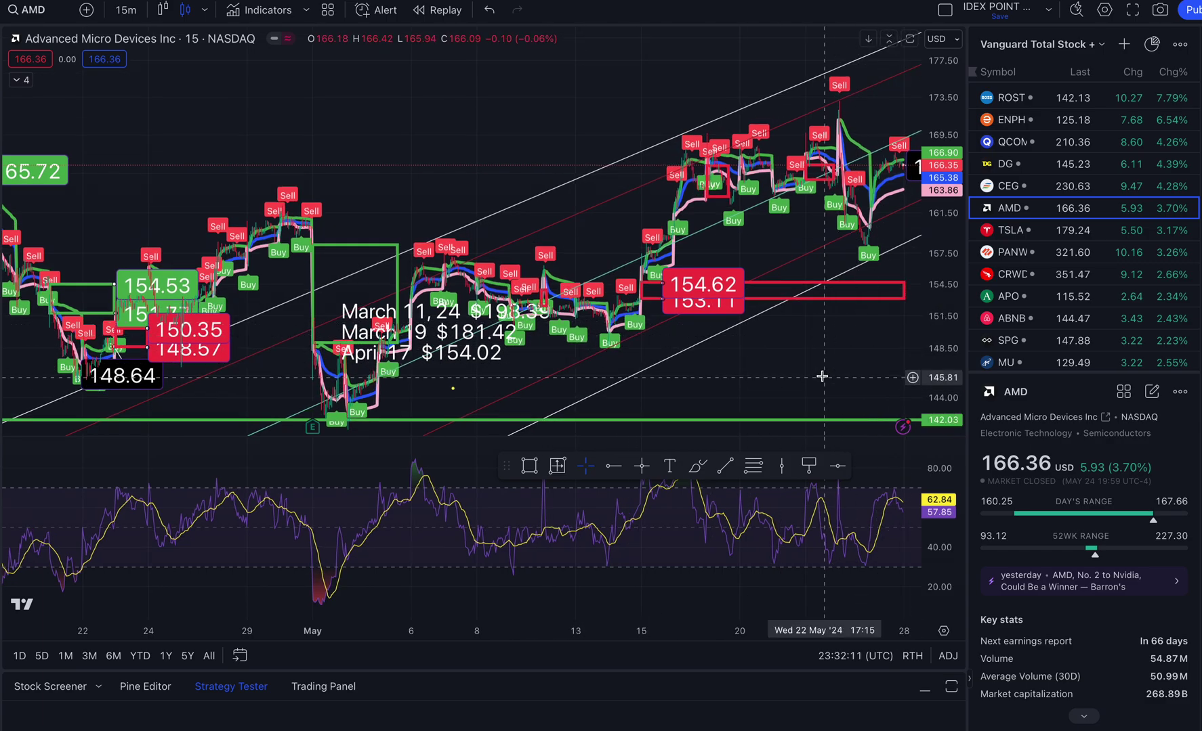
{"action": "left_click_drag", "start_coordinate": [822, 376], "coordinate": [757, 268]}
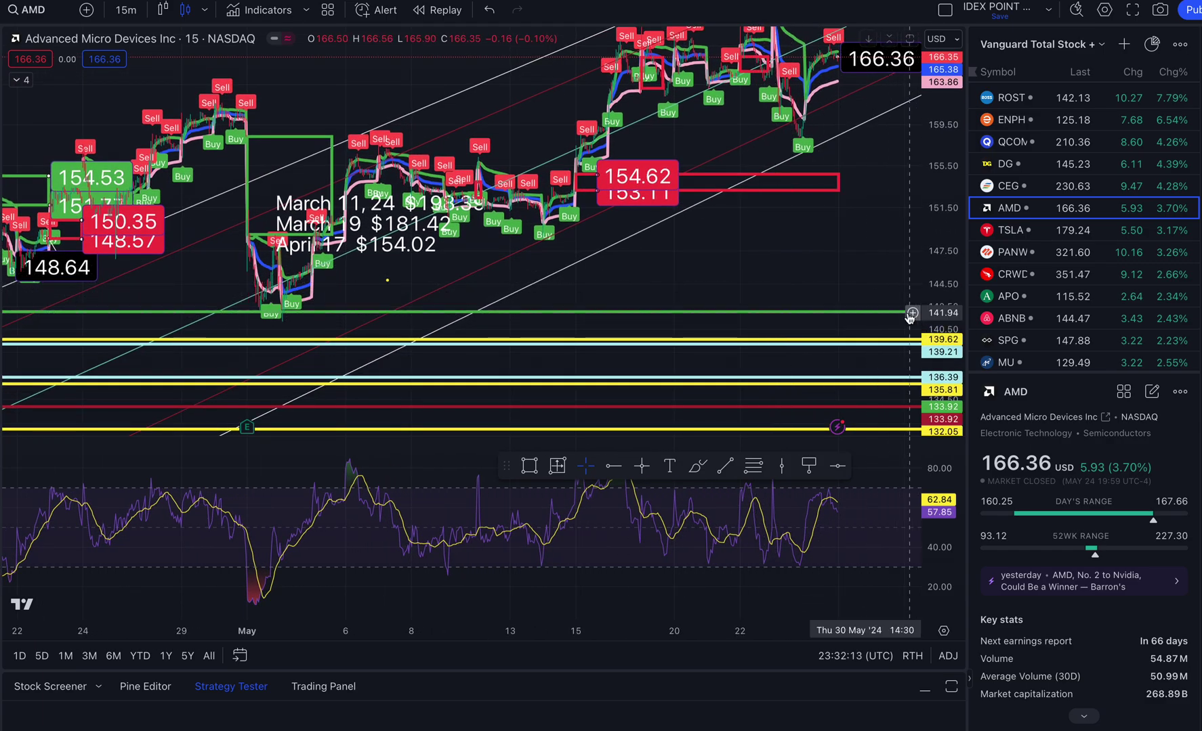
{"action": "left_click_drag", "start_coordinate": [722, 298], "coordinate": [731, 323]}
{"action": "left_click", "coordinate": [664, 337]}
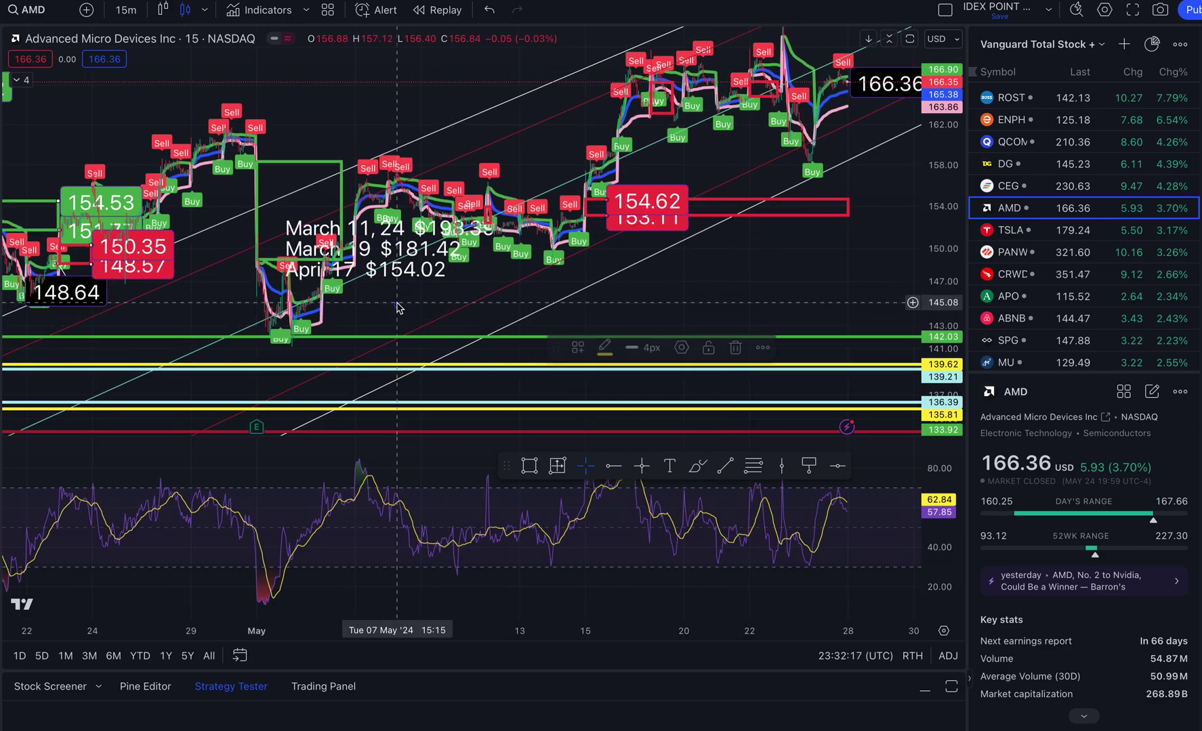
{"action": "left_click", "coordinate": [736, 351]}
{"action": "left_click_drag", "start_coordinate": [682, 302], "coordinate": [694, 313]}
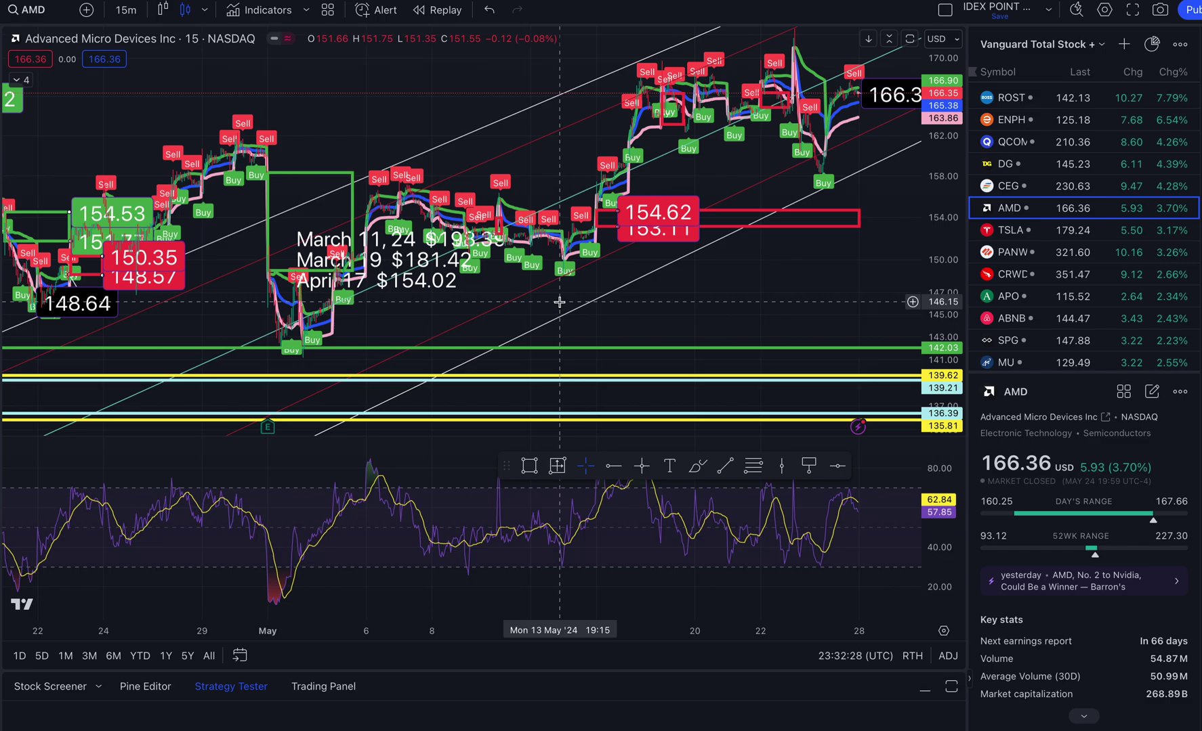
- Extend the green price zone that starts on 1 May to 15 May at 14:30
{"action": "scroll", "coordinate": [571, 311], "scroll_direction": "left", "scroll_amount": 3}
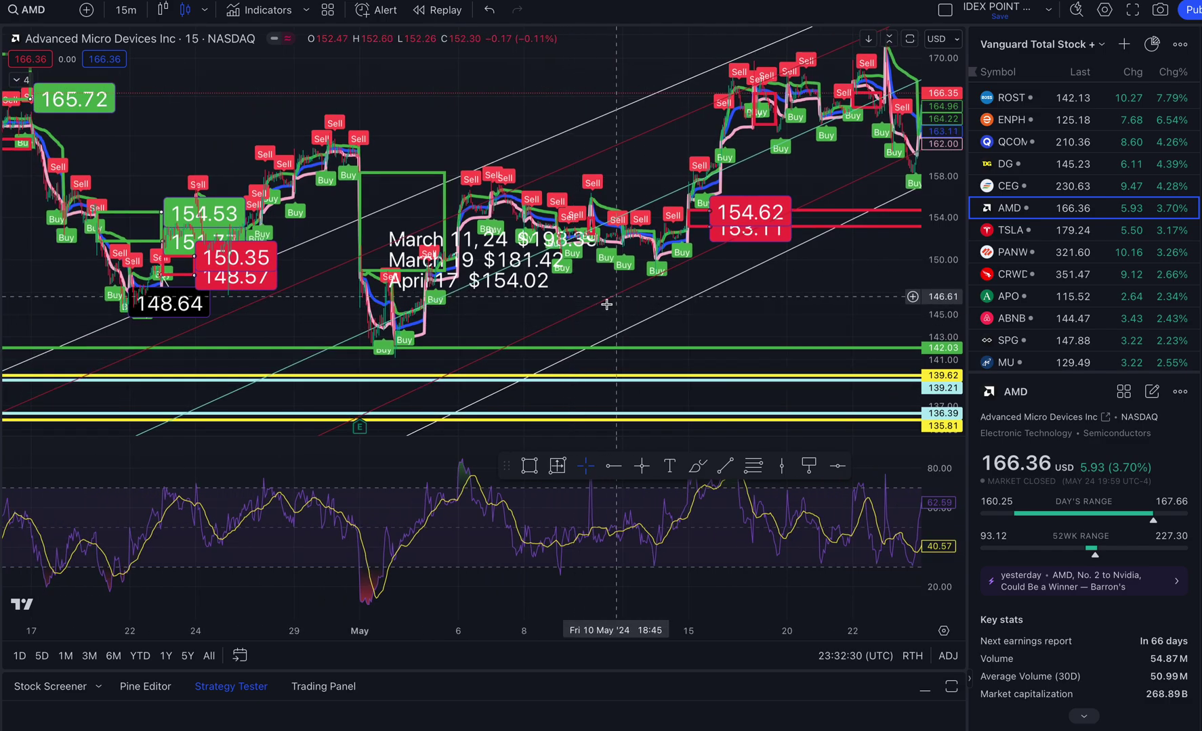
{"action": "scroll", "coordinate": [606, 305], "scroll_direction": "left", "scroll_amount": 2}
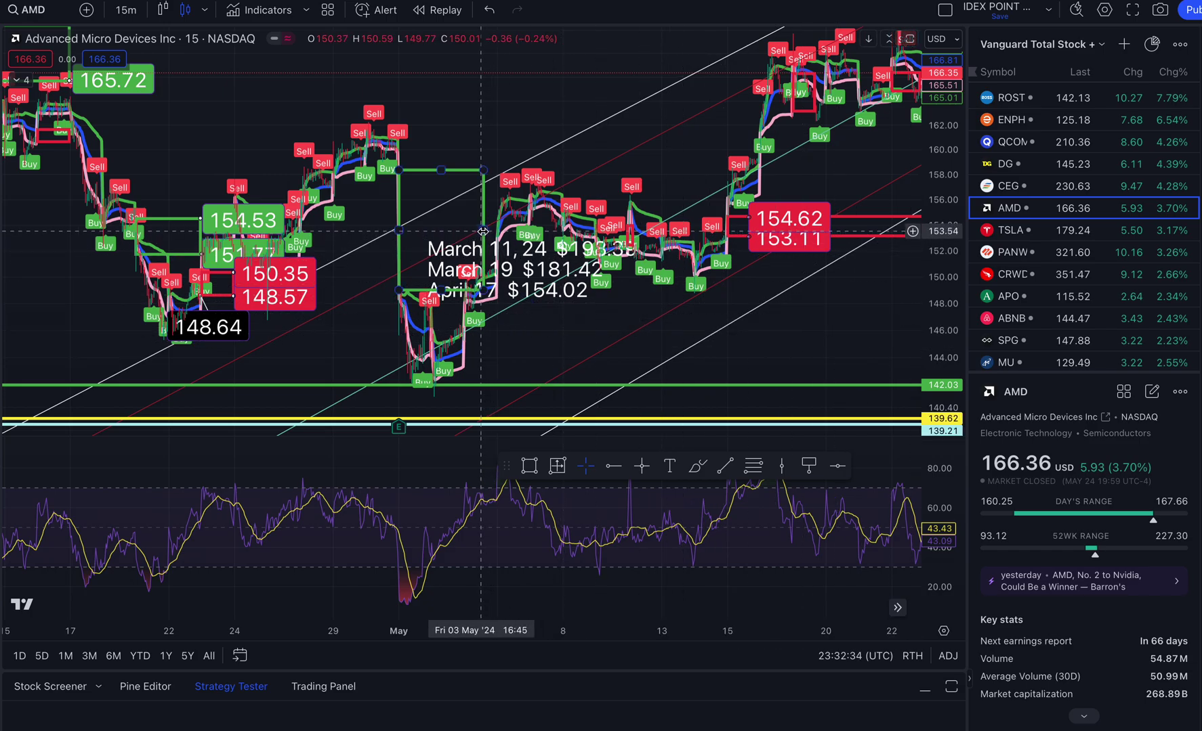
{"action": "left_click", "coordinate": [482, 231]}
{"action": "left_click_drag", "start_coordinate": [477, 230], "coordinate": [733, 202]}
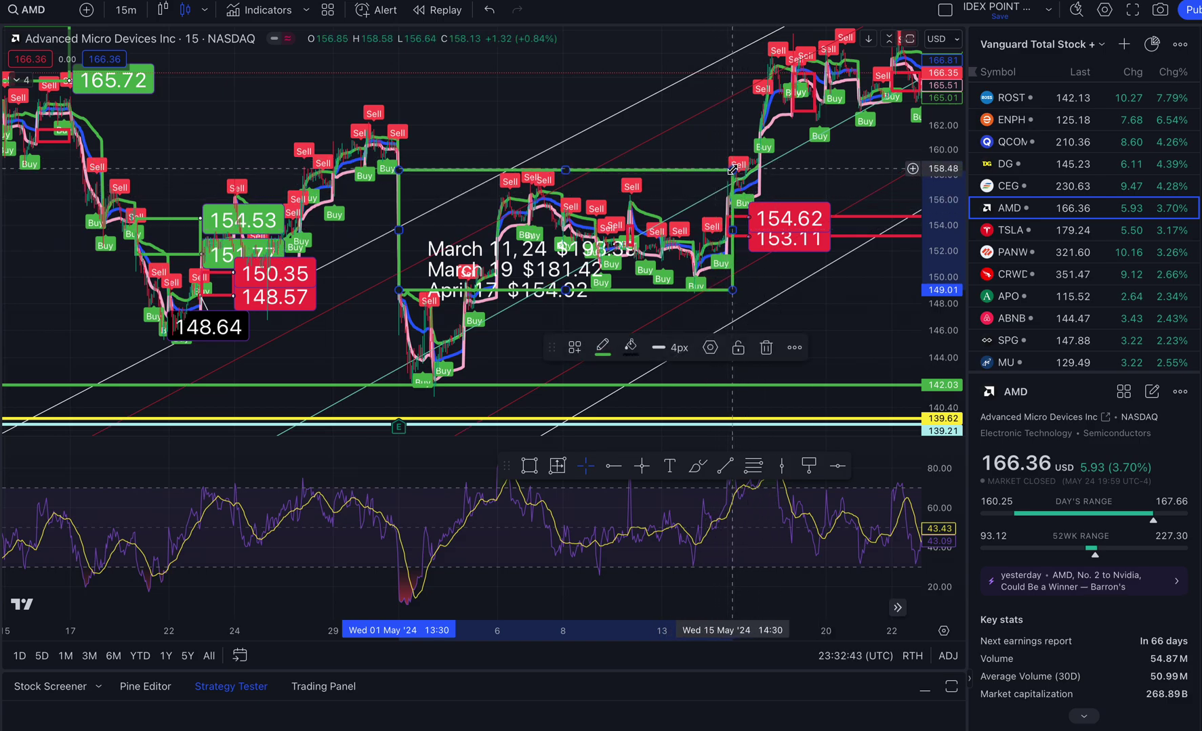
{"action": "left_click_drag", "start_coordinate": [832, 328], "coordinate": [780, 313]}
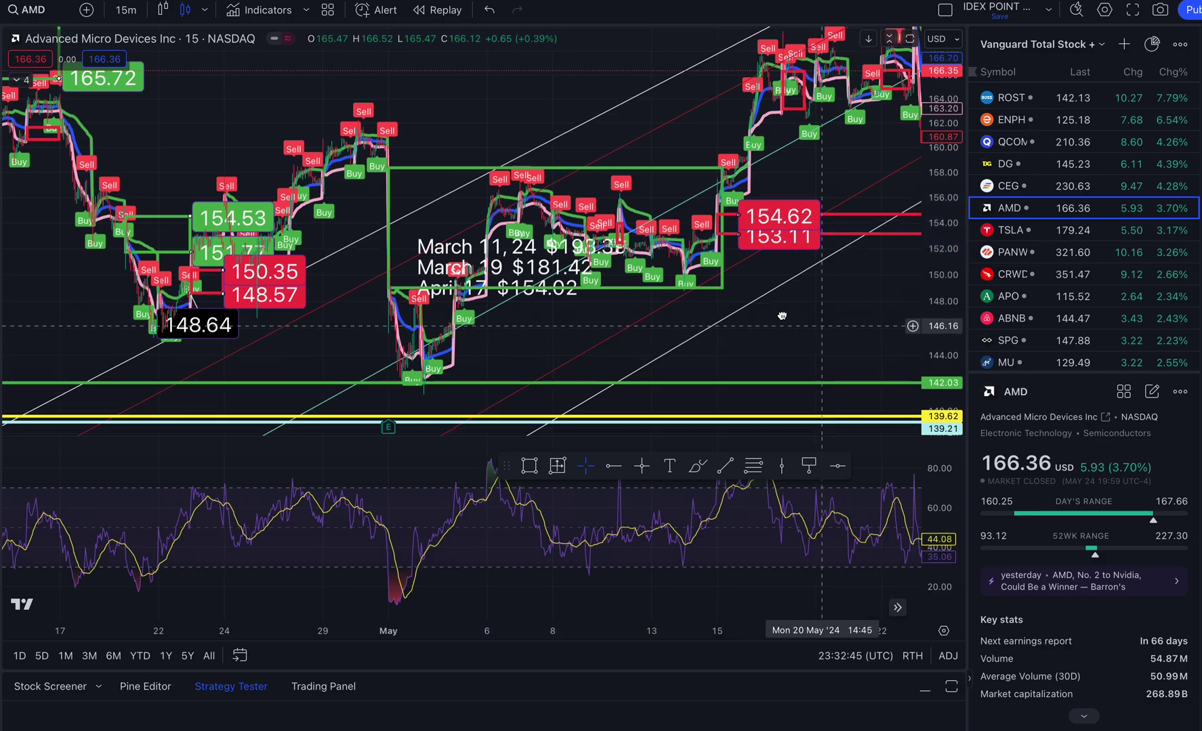
- Extend the red zone between 148.57 and 150.35 from 23 April to the start of the 1 May gap
{"action": "left_click_drag", "start_coordinate": [196, 318], "coordinate": [489, 376]}
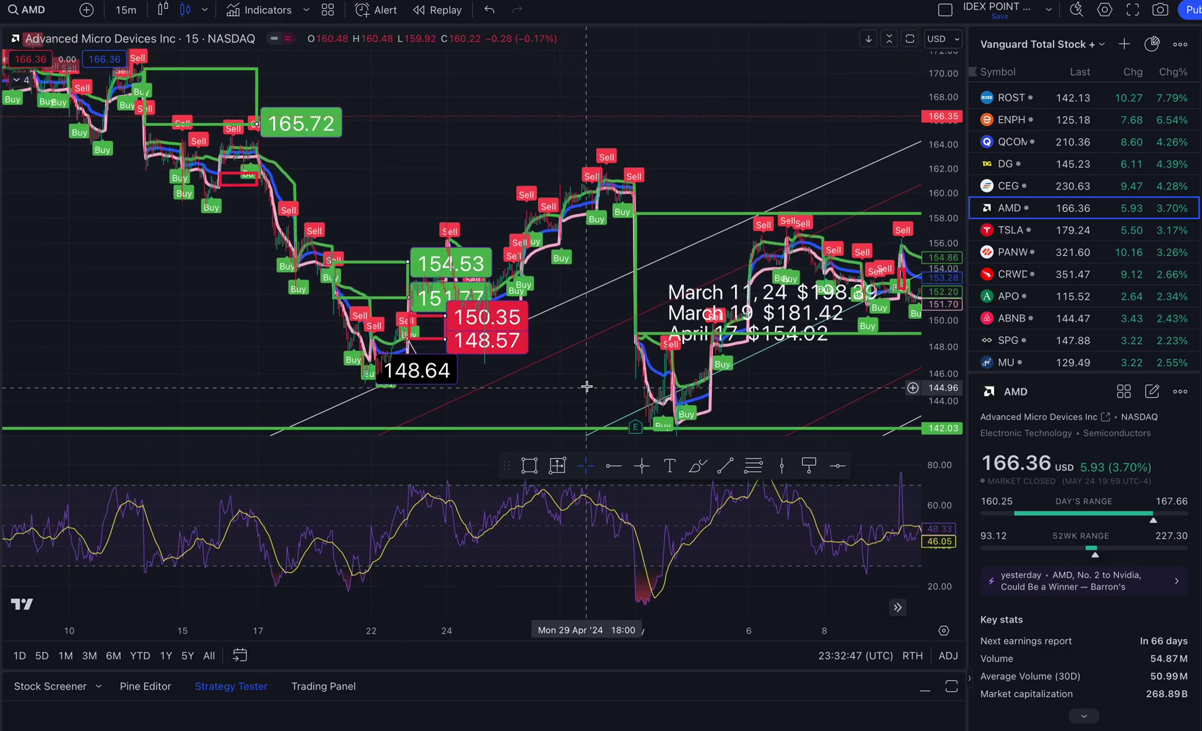
{"action": "left_click_drag", "start_coordinate": [951, 430], "coordinate": [951, 348]}
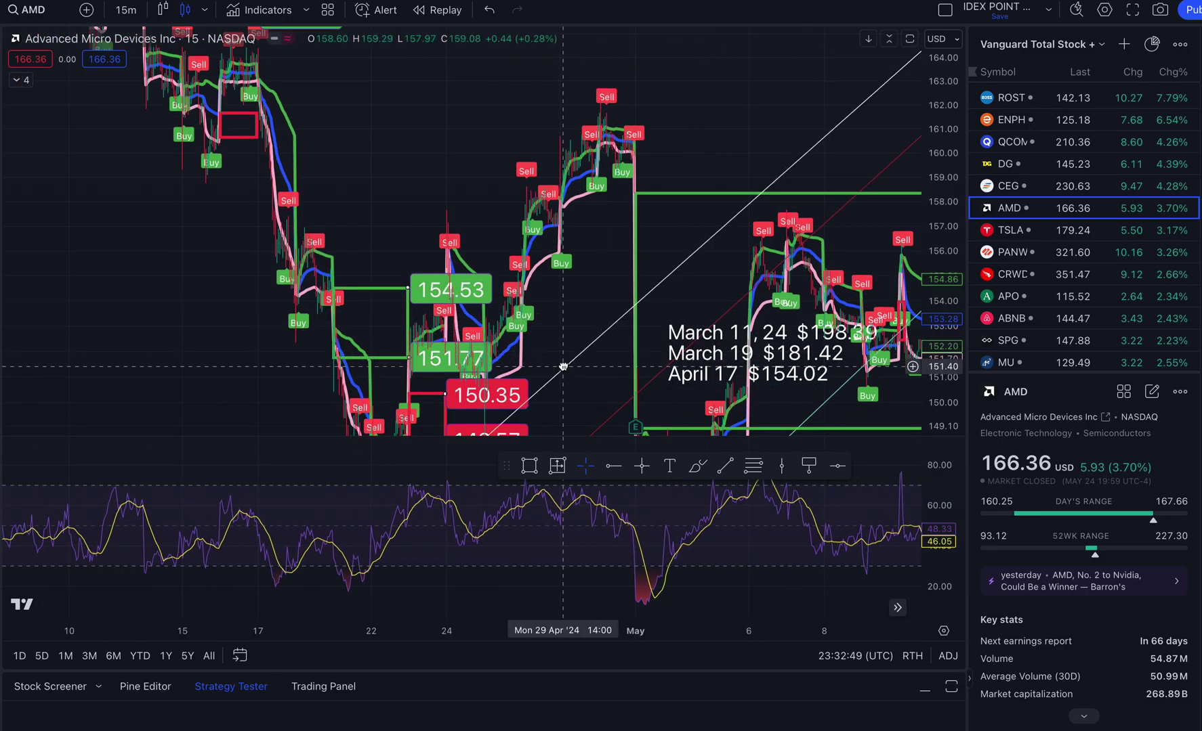
{"action": "left_click_drag", "start_coordinate": [562, 359], "coordinate": [568, 178]}
{"action": "left_click_drag", "start_coordinate": [453, 236], "coordinate": [563, 239]}
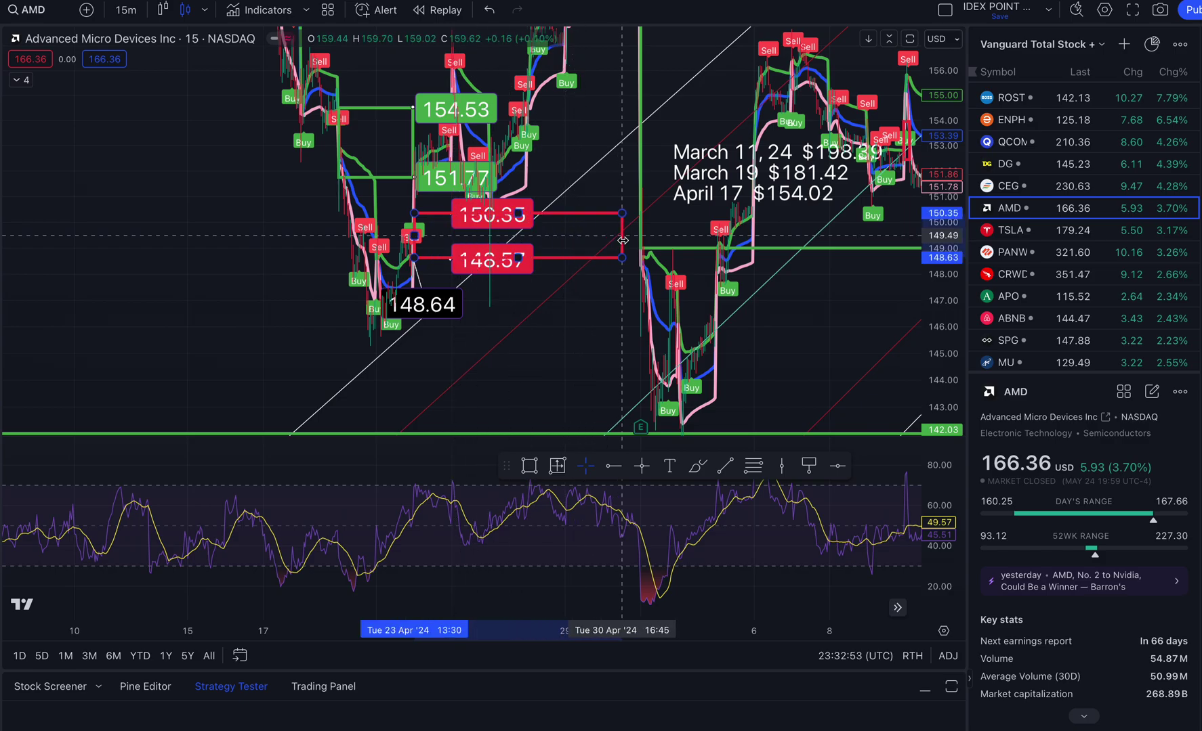
{"action": "left_click_drag", "start_coordinate": [643, 242], "coordinate": [640, 242]}
- Delete the red 148.57 and 150.35 price labels from the extended red zone
{"action": "left_click_drag", "start_coordinate": [596, 318], "coordinate": [534, 280]}
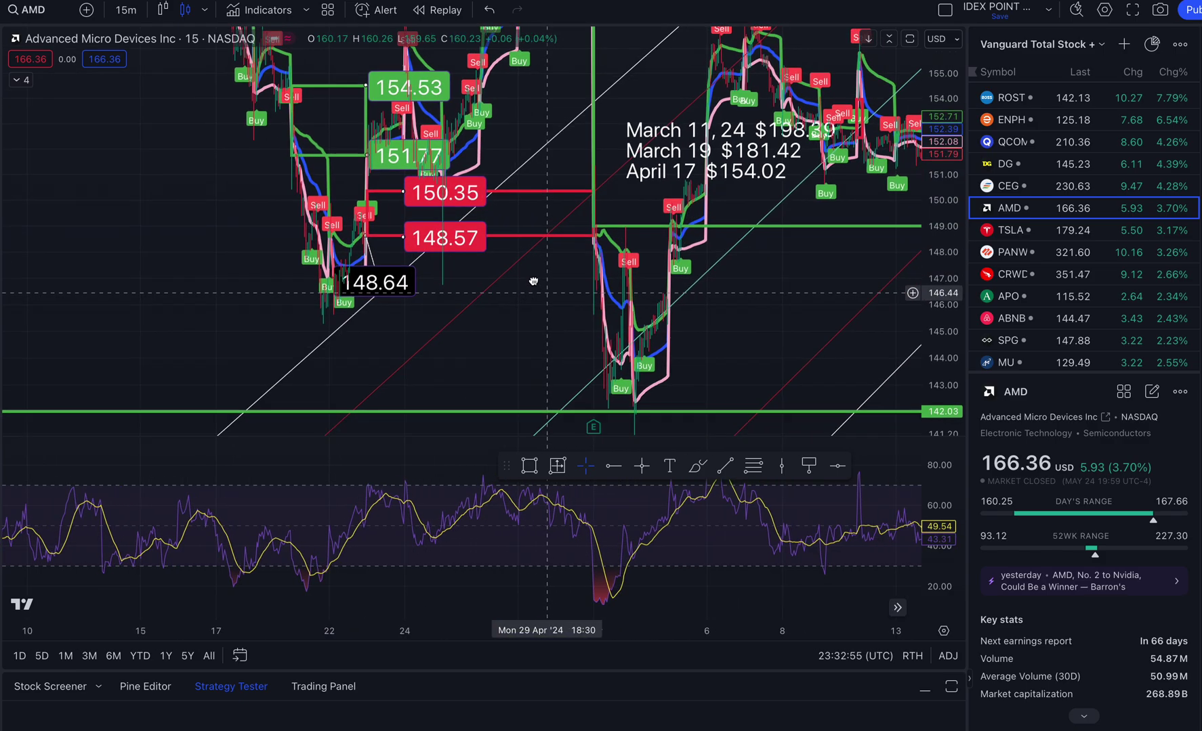
{"action": "left_click_drag", "start_coordinate": [935, 109], "coordinate": [935, 170]}
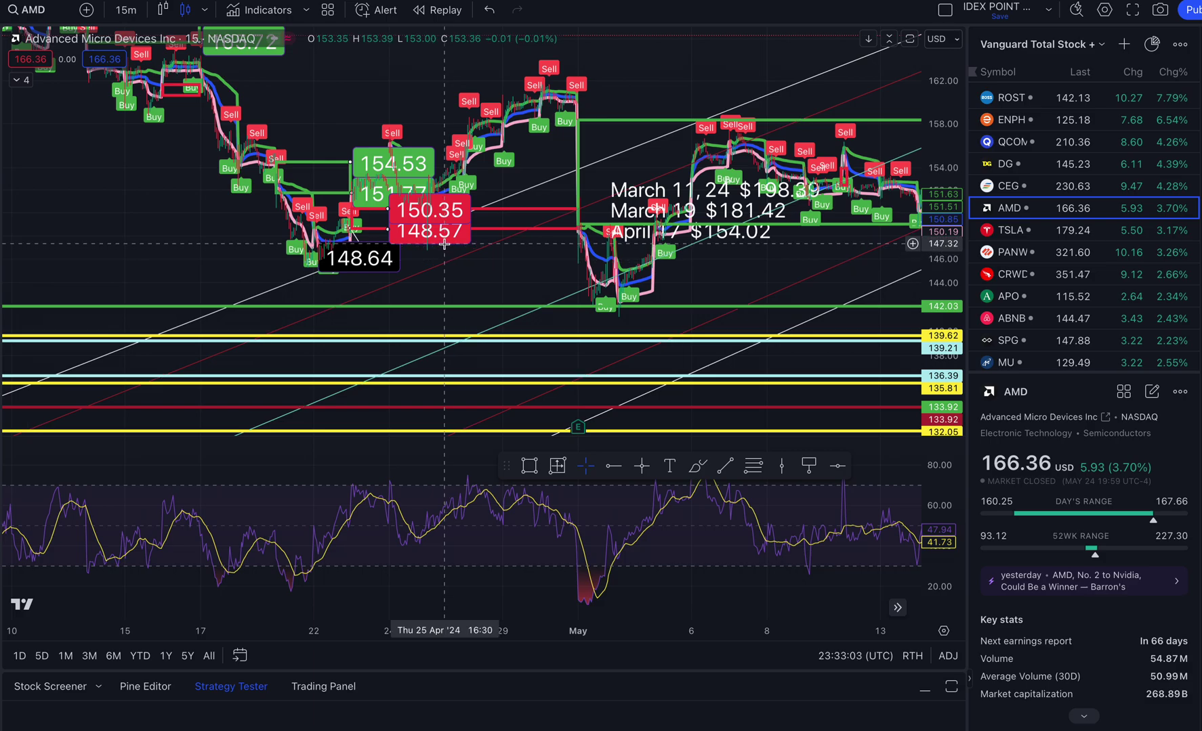
{"action": "left_click", "coordinate": [477, 250]}
{"action": "left_click", "coordinate": [747, 351]}
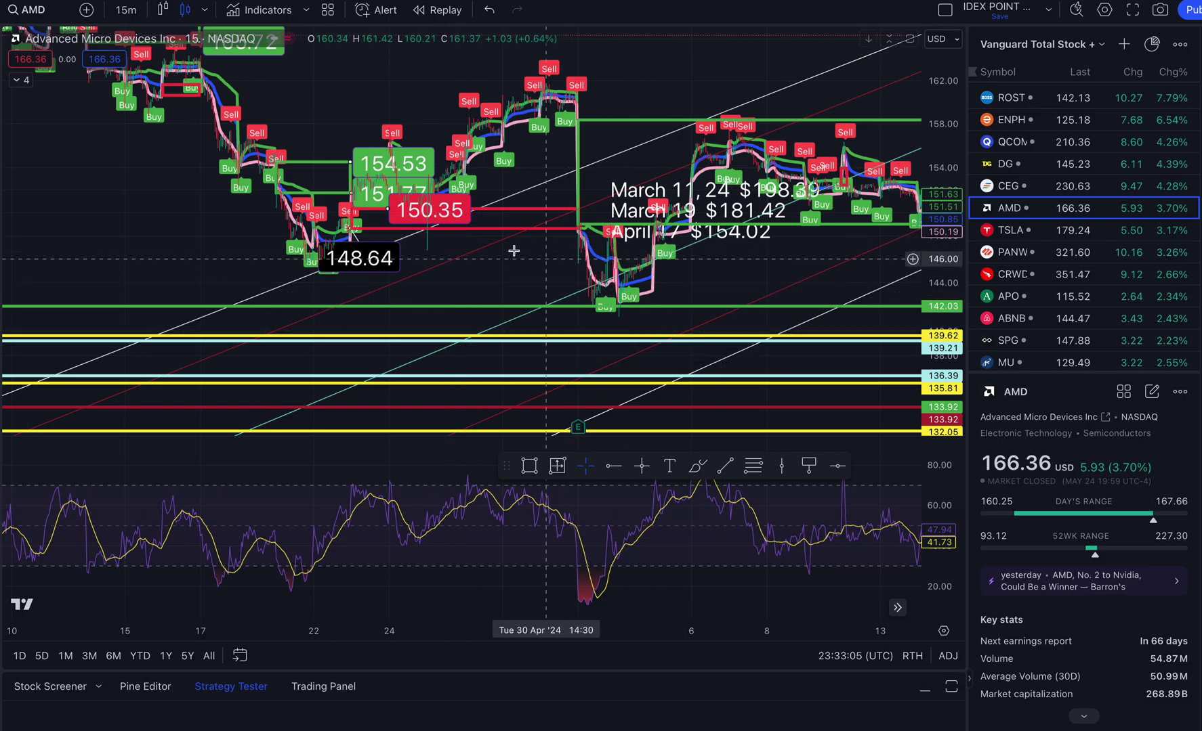
{"action": "left_click", "coordinate": [433, 210]}
{"action": "left_click", "coordinate": [742, 350]}
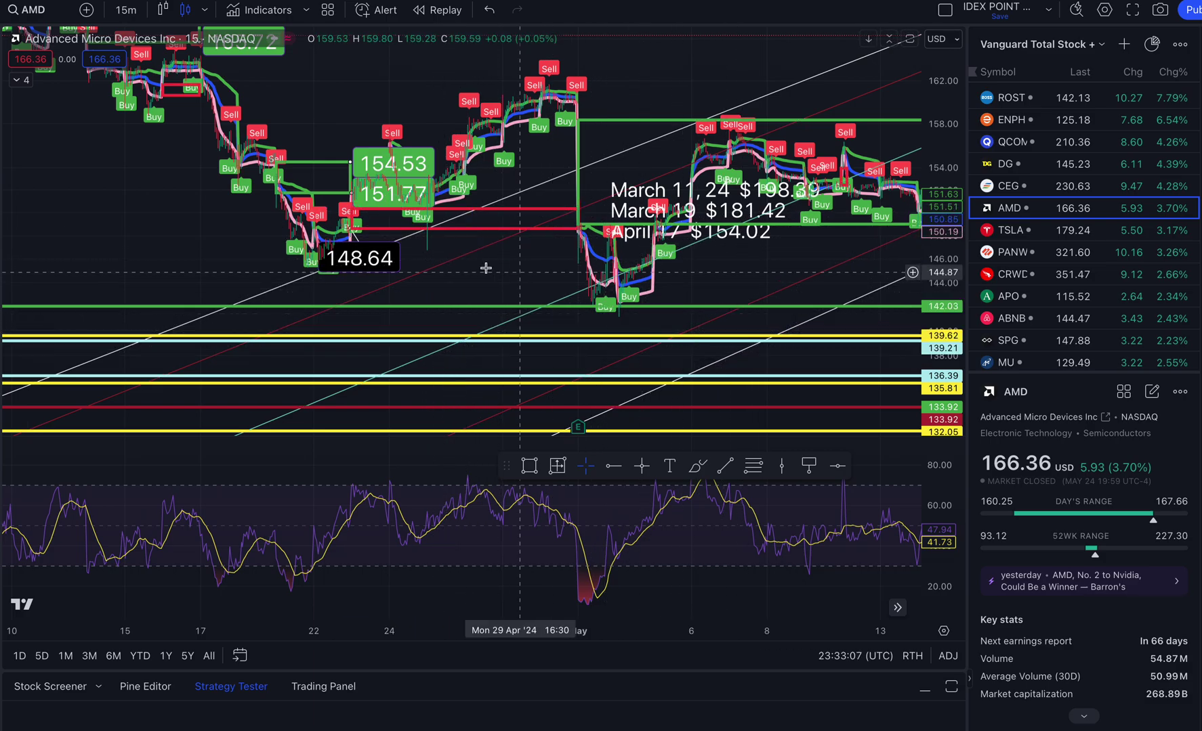
- Extend the green zone that starts on 19 April to 24 April and delete its 154.53 and 151.77 price labels
{"action": "mouse_move", "coordinate": [334, 190]}
{"action": "left_mouse_down"}
{"action": "mouse_move", "coordinate": [334, 221]}
{"action": "mouse_move", "coordinate": [430, 221]}
{"action": "left_mouse_up"}
{"action": "left_click", "coordinate": [500, 276]}
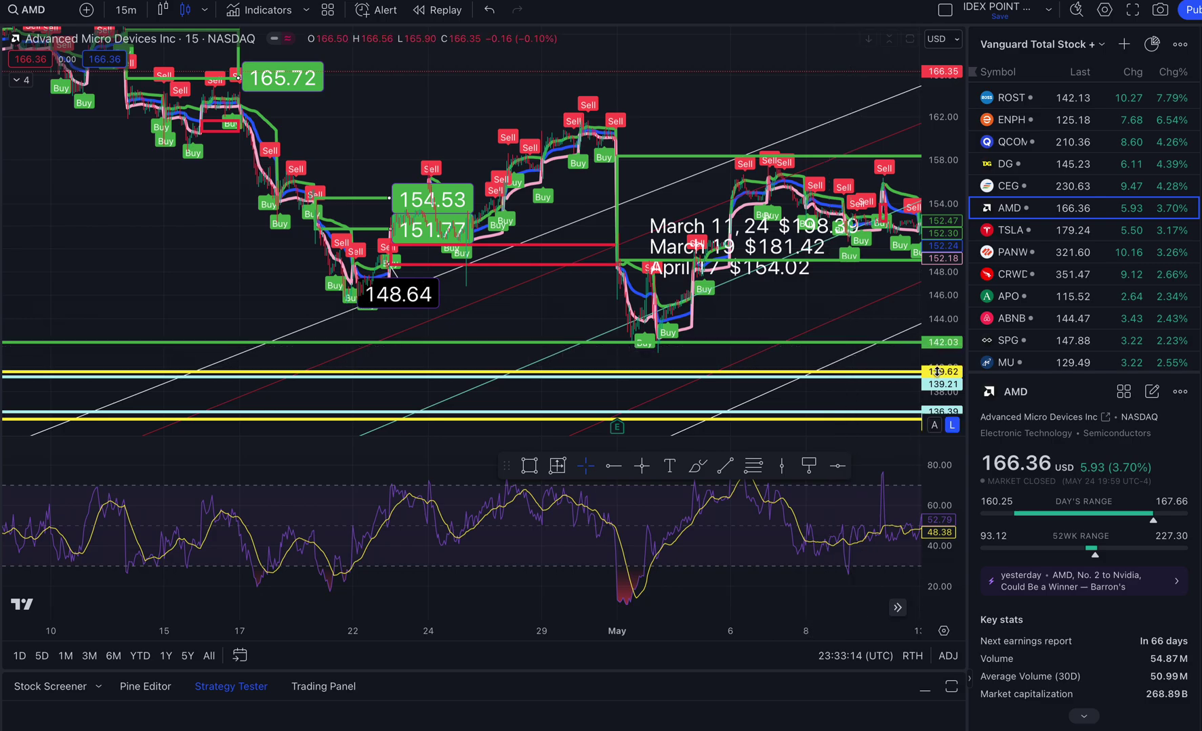
{"action": "left_click_drag", "start_coordinate": [937, 372], "coordinate": [900, 157]}
{"action": "left_click_drag", "start_coordinate": [132, 296], "coordinate": [313, 340]}
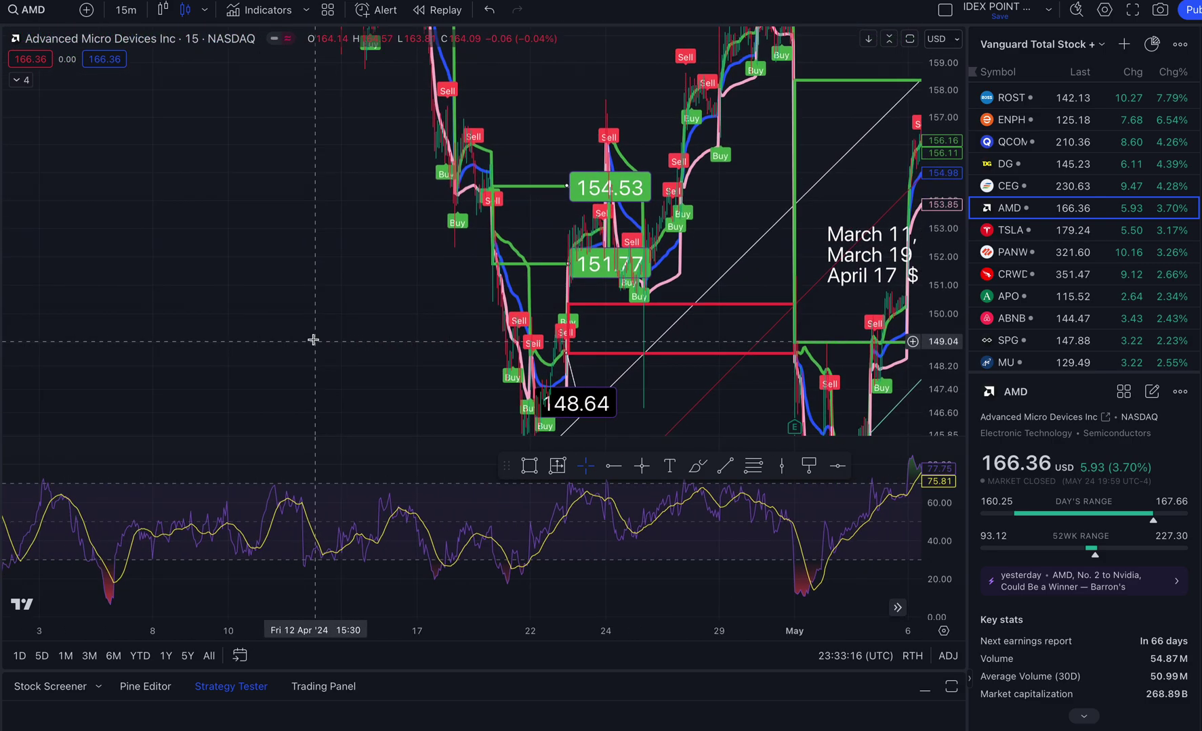
{"action": "scroll", "coordinate": [313, 340], "scroll_direction": "up", "scroll_amount": 4}
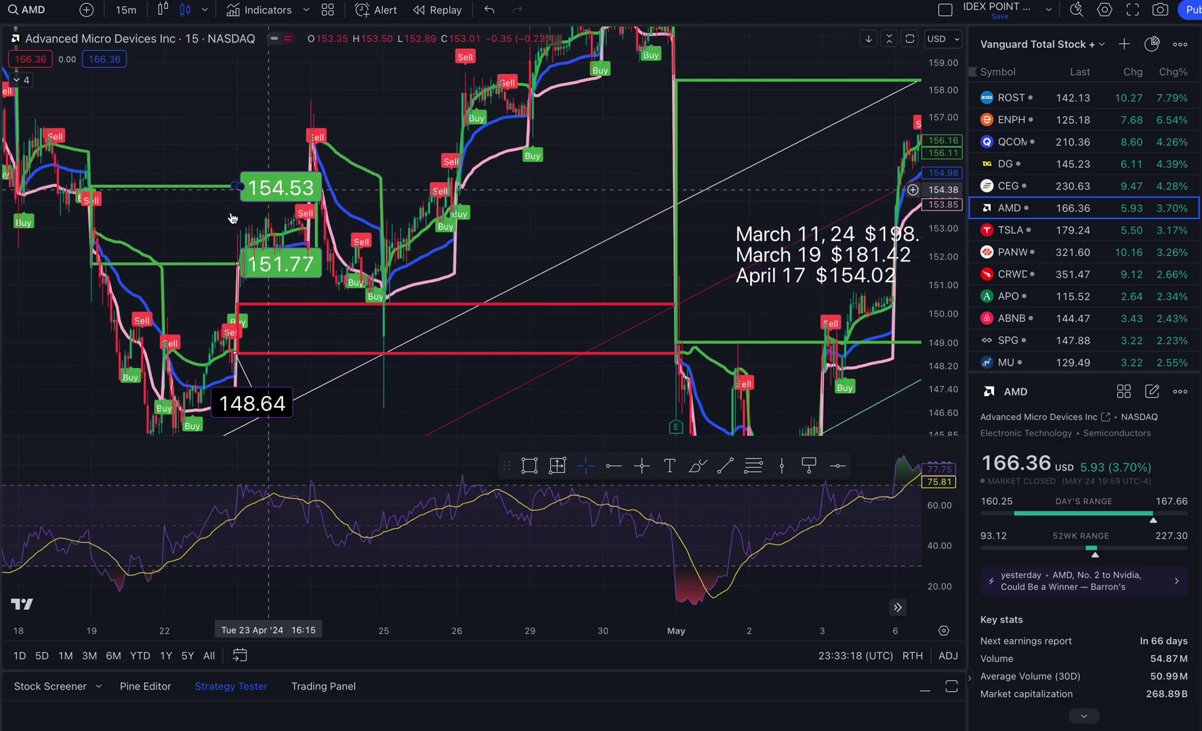
{"action": "left_click_drag", "start_coordinate": [247, 195], "coordinate": [97, 210]}
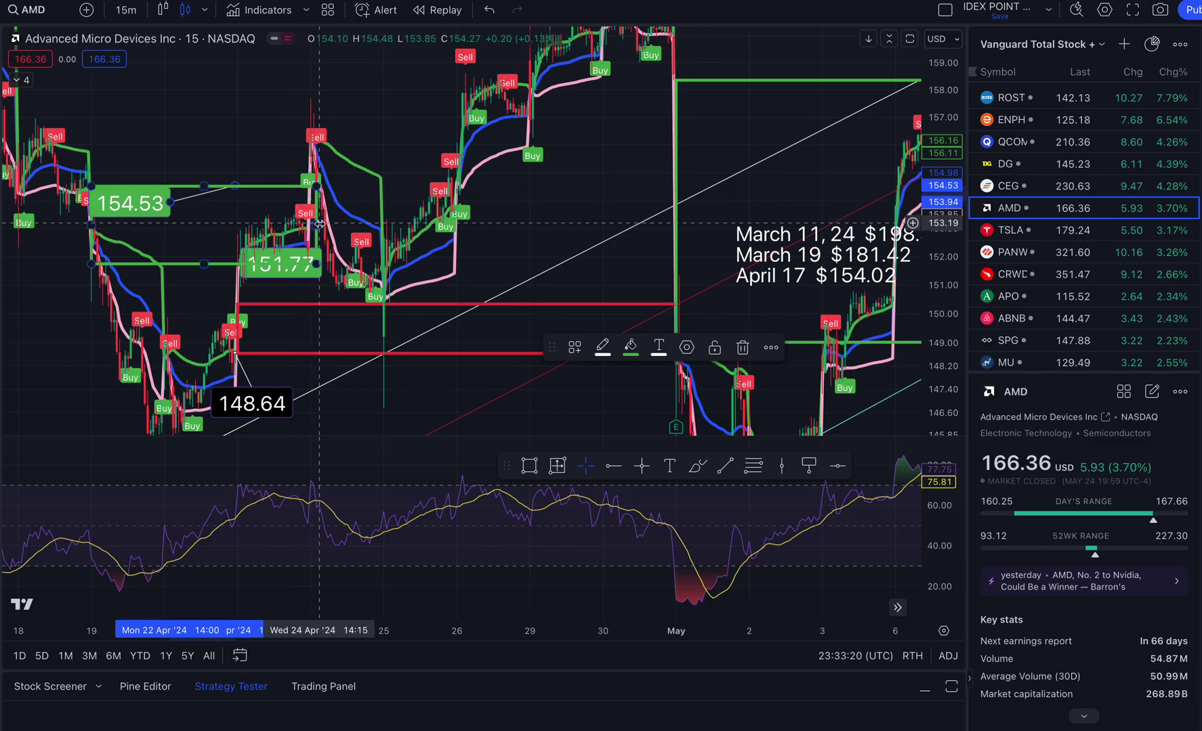
{"action": "left_click_drag", "start_coordinate": [316, 228], "coordinate": [287, 222]}
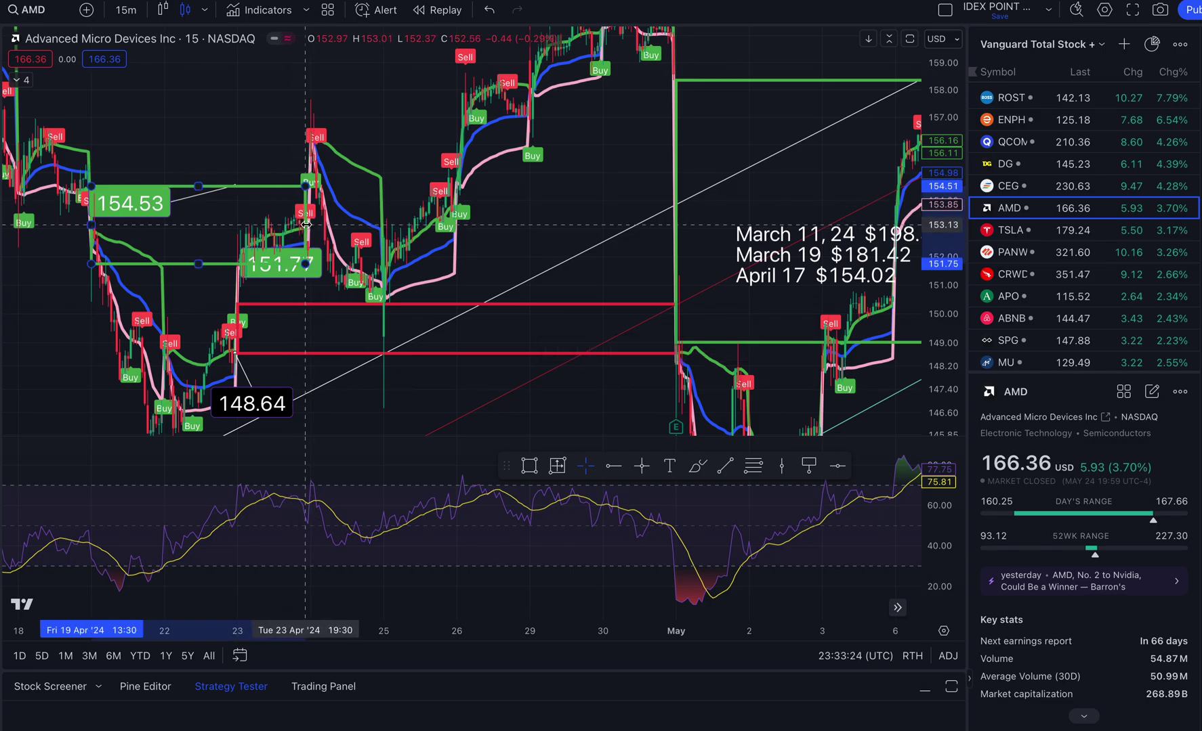
{"action": "left_click", "coordinate": [149, 203]}
{"action": "left_click", "coordinate": [743, 348]}
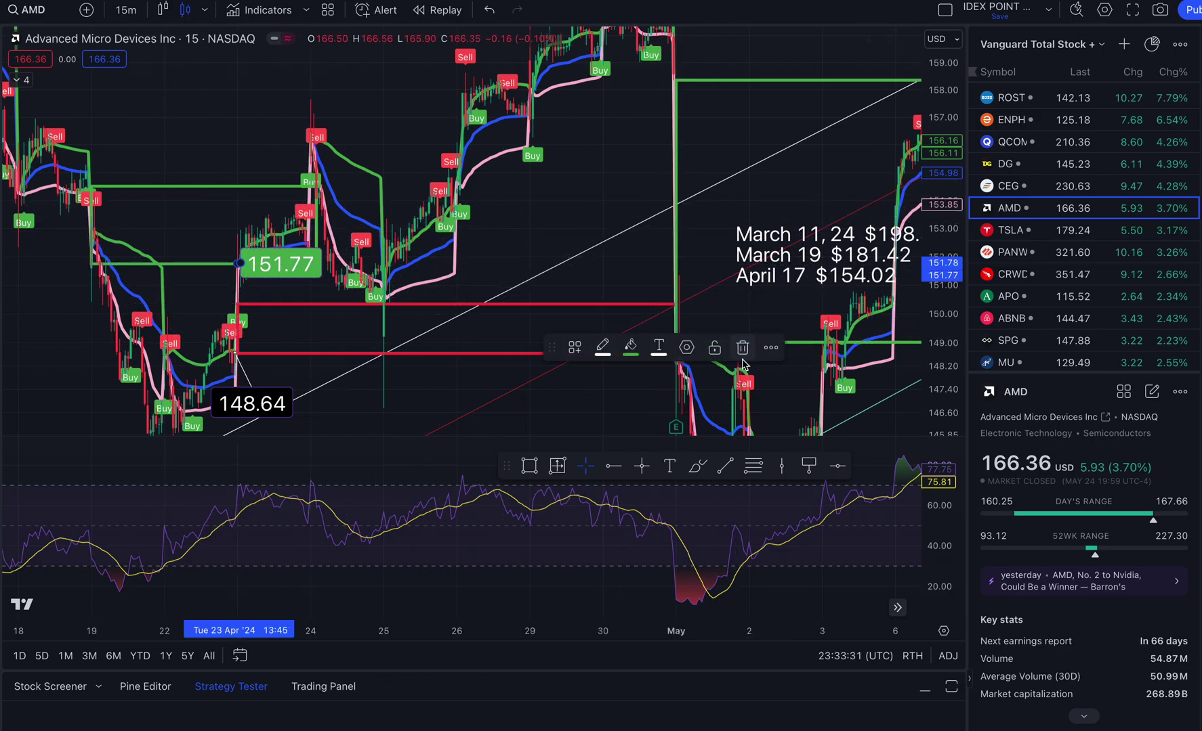
- Extend the green zone that starts on 12 April, between 165.72 and about 170.32, to 23 May
{"action": "left_click_drag", "start_coordinate": [215, 141], "coordinate": [566, 192]}
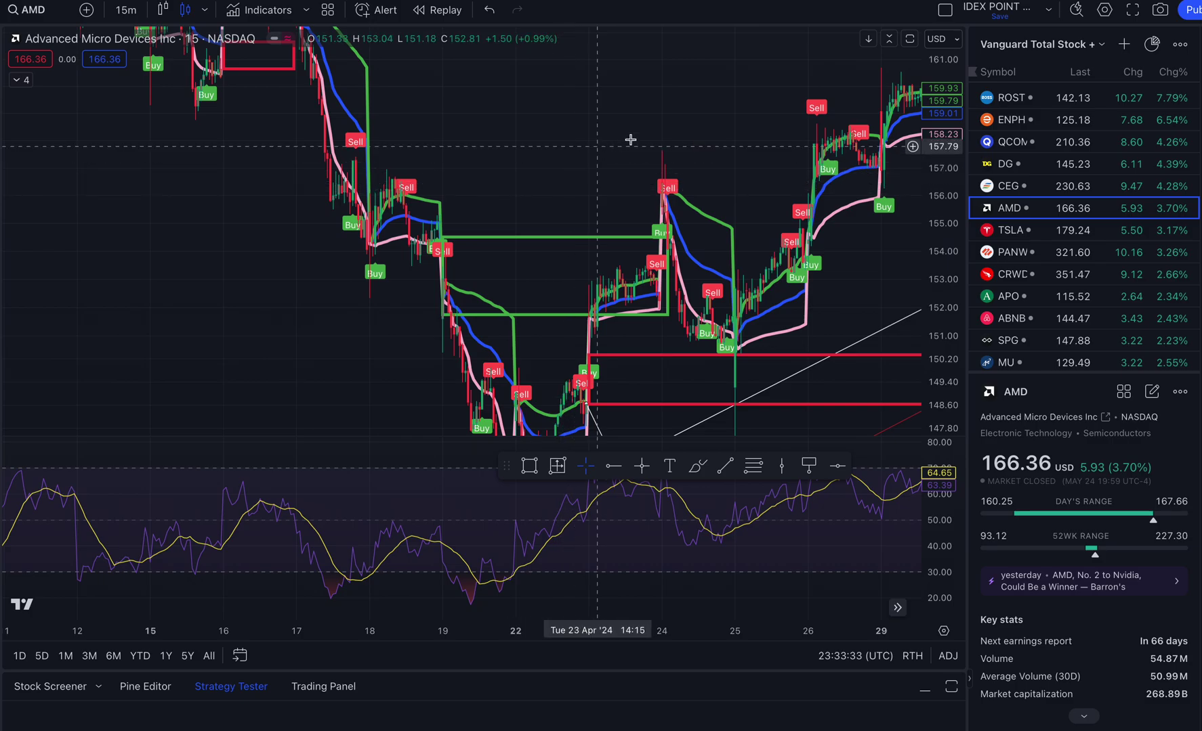
{"action": "left_click_drag", "start_coordinate": [940, 105], "coordinate": [940, 302]}
{"action": "left_click_drag", "start_coordinate": [215, 300], "coordinate": [205, 386]}
{"action": "left_click_drag", "start_coordinate": [474, 203], "coordinate": [367, 209]}
{"action": "scroll", "coordinate": [480, 176], "scroll_direction": "down", "scroll_amount": 3}
{"action": "scroll", "coordinate": [480, 176], "scroll_direction": "down", "scroll_amount": 3}
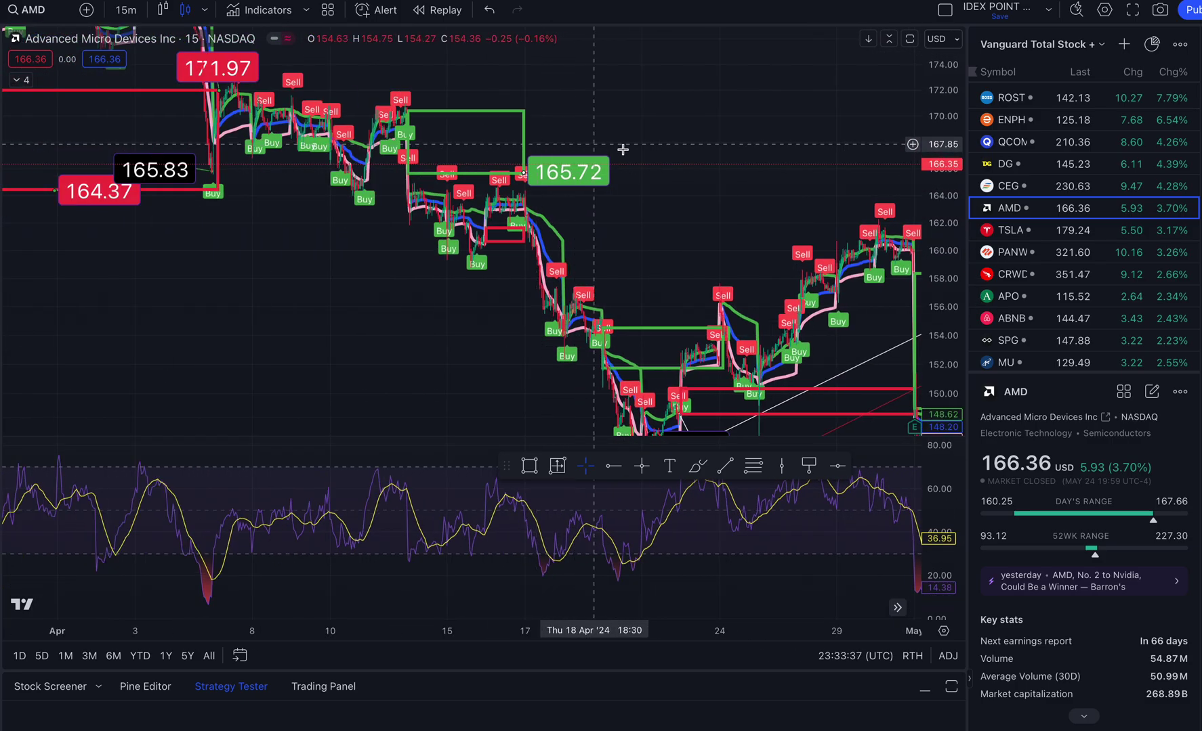
{"action": "left_click_drag", "start_coordinate": [726, 165], "coordinate": [514, 209]}
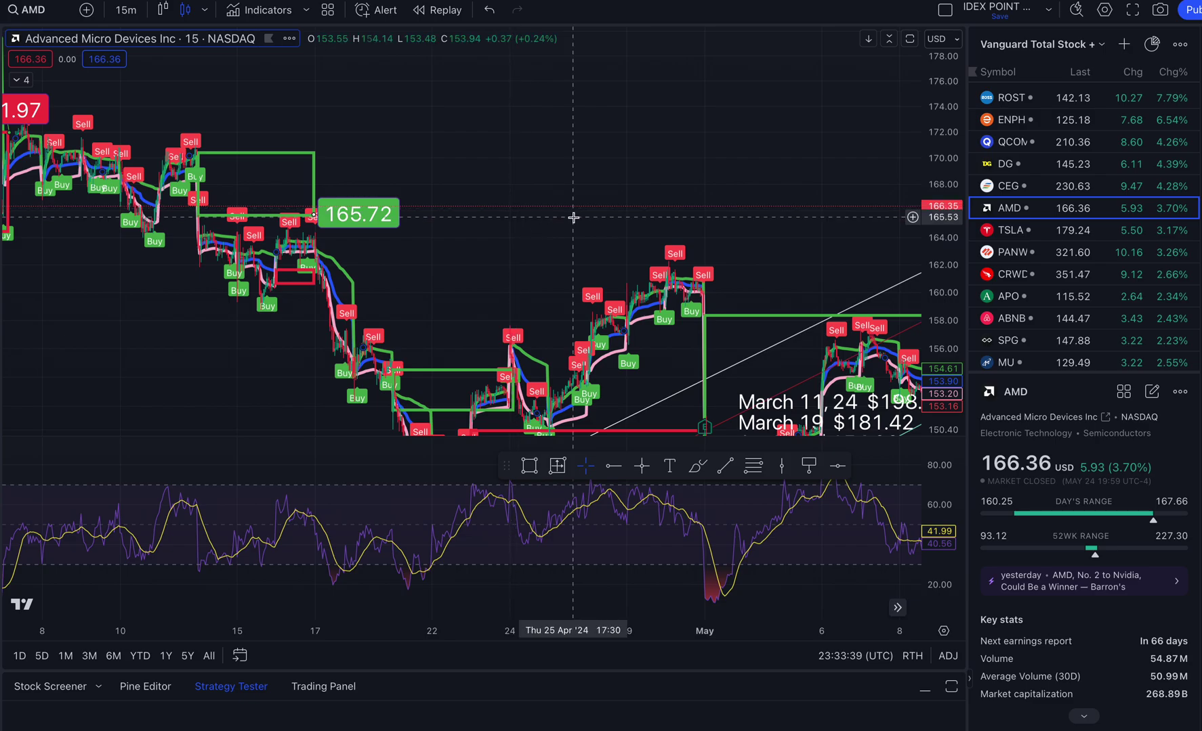
{"action": "scroll", "coordinate": [716, 174], "scroll_direction": "down", "scroll_amount": 3}
{"action": "left_click_drag", "start_coordinate": [712, 175], "coordinate": [325, 164]}
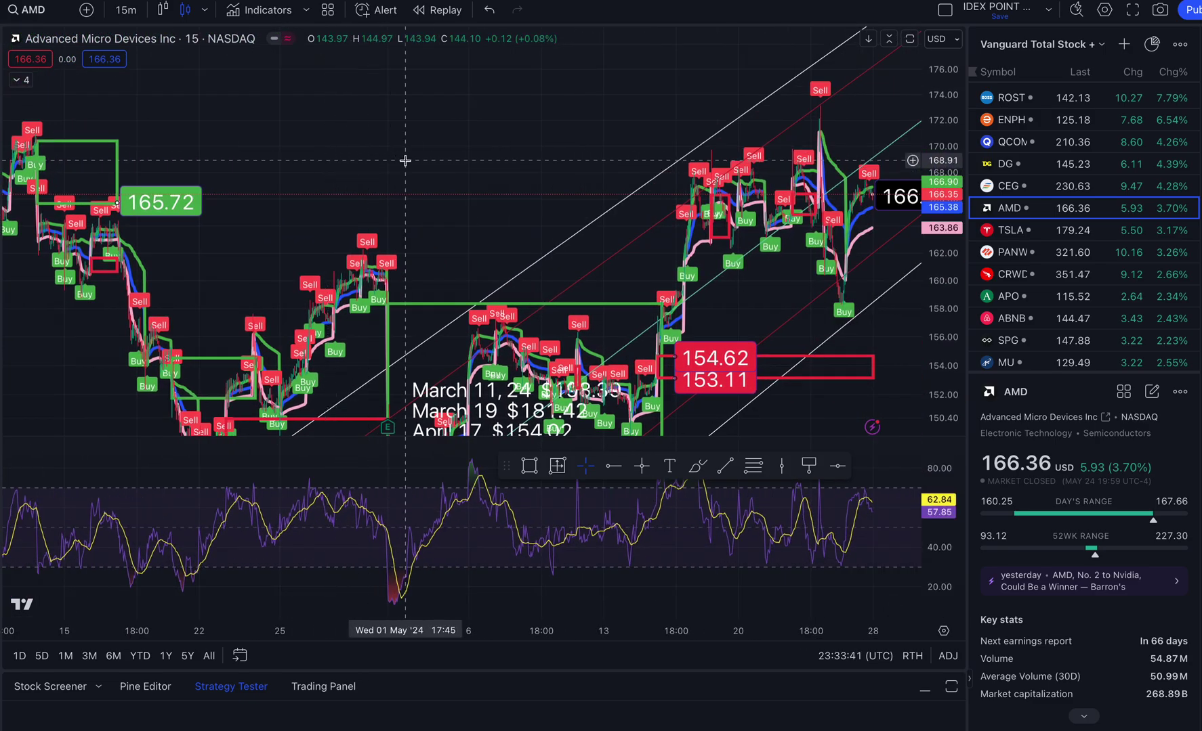
{"action": "left_click_drag", "start_coordinate": [416, 161], "coordinate": [466, 155]}
{"action": "left_click_drag", "start_coordinate": [168, 171], "coordinate": [871, 166]}
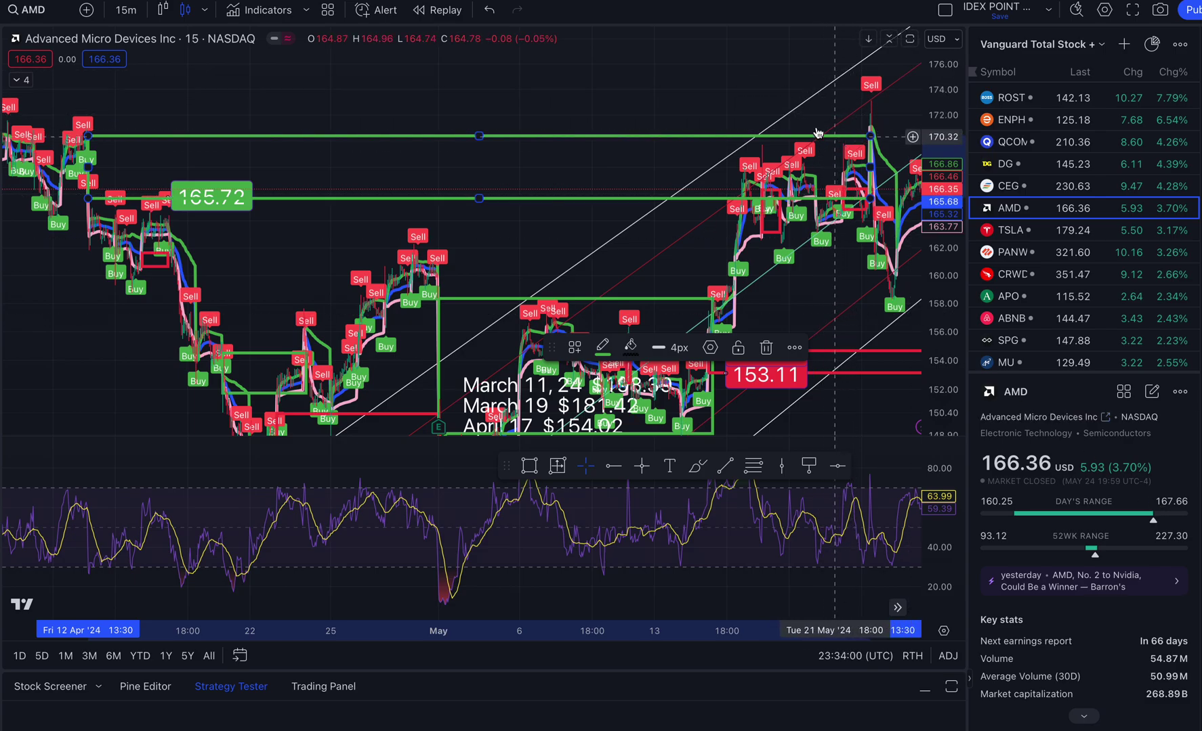
- Move the 166.36 label off the latest candles to 29 May at 14:15 and delete the green 165.72 label
{"action": "mouse_move", "coordinate": [829, 134]}
{"action": "left_mouse_down"}
{"action": "mouse_move", "coordinate": [753, 102]}
{"action": "mouse_move", "coordinate": [640, 112]}
{"action": "left_mouse_up"}
{"action": "scroll", "coordinate": [640, 112], "scroll_direction": "up", "scroll_amount": 2}
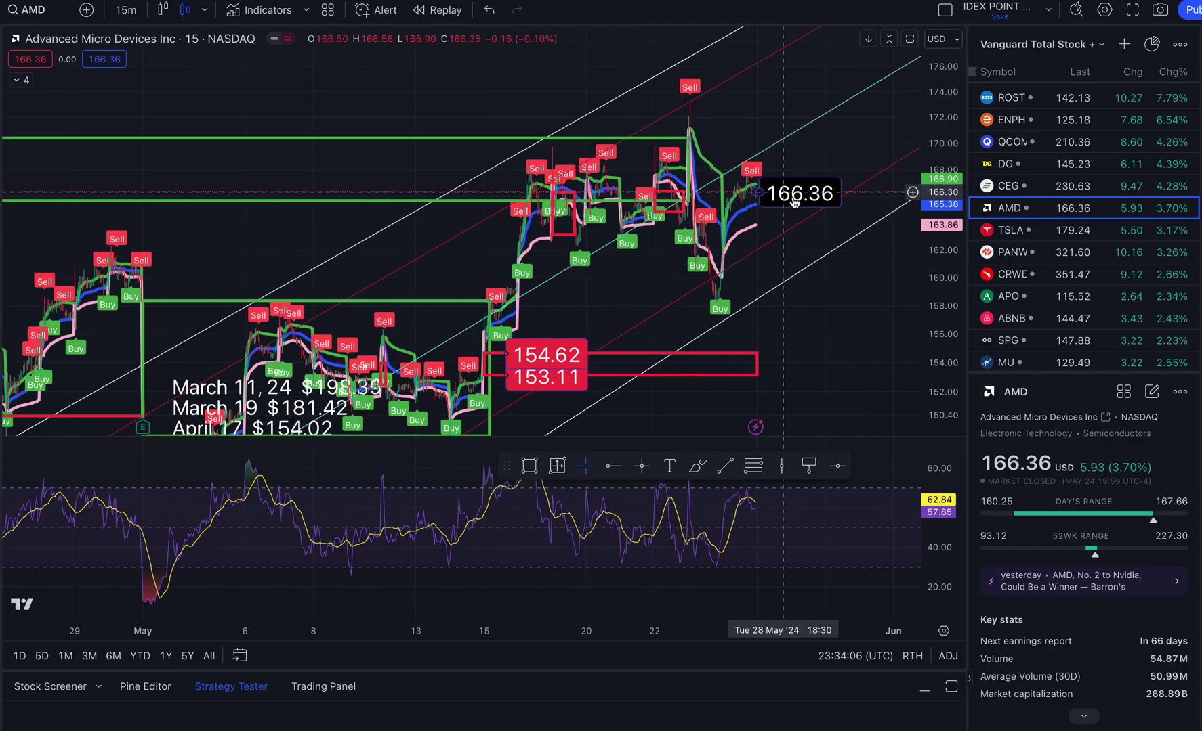
{"action": "left_click_drag", "start_coordinate": [794, 201], "coordinate": [830, 181]}
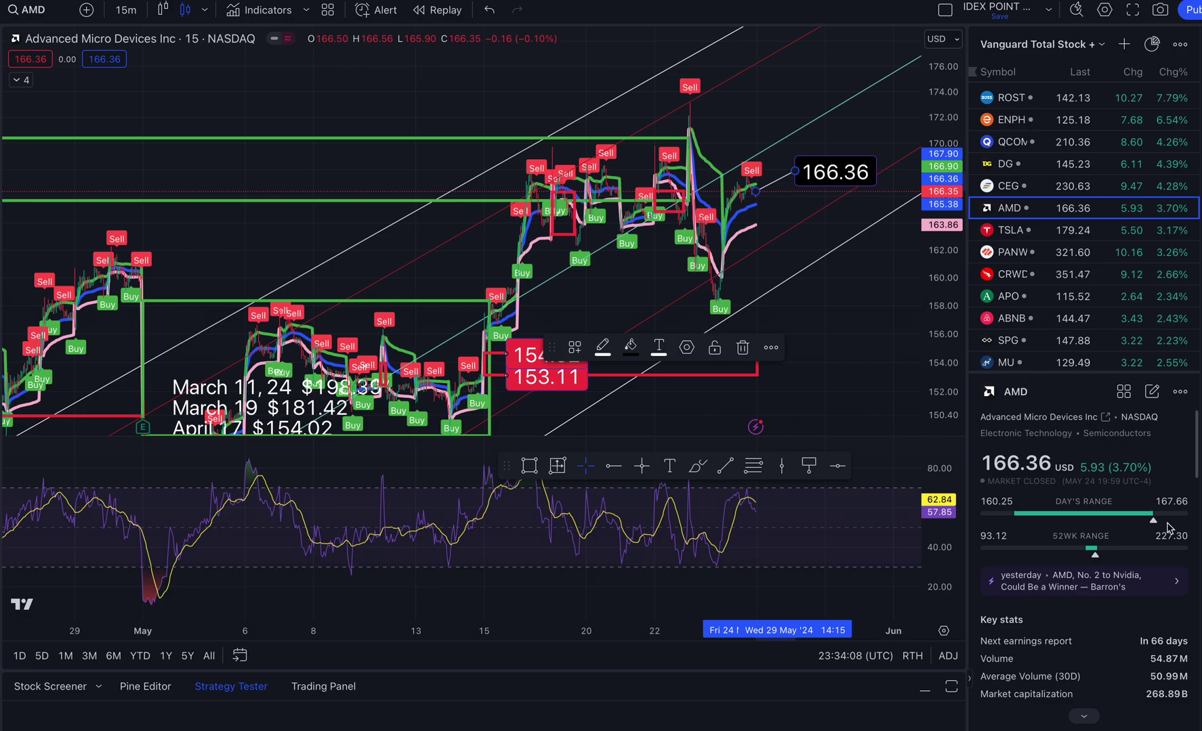
{"action": "scroll", "coordinate": [469, 279], "scroll_direction": "down", "scroll_amount": 3}
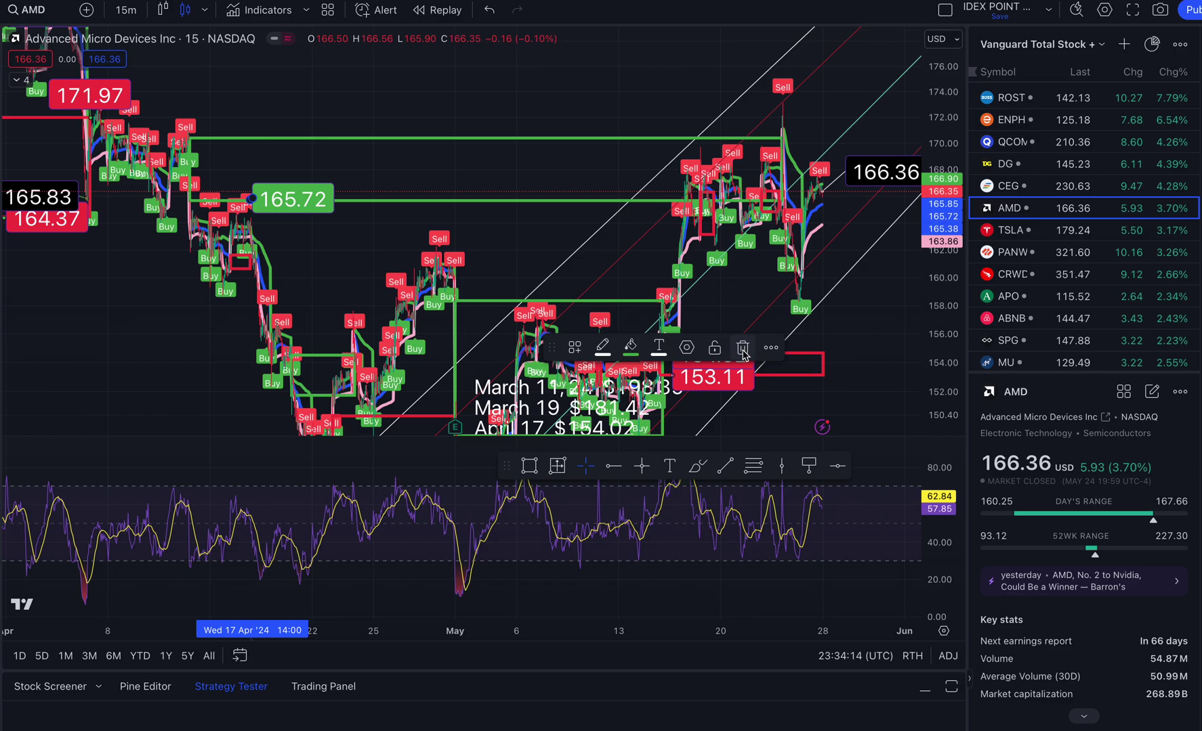
{"action": "left_click", "coordinate": [743, 348]}
- Move the 165.83 label aside and delete the red 164.37 and 171.97 labels around the early April zone
{"action": "mouse_move", "coordinate": [150, 323]}
{"action": "left_mouse_down"}
{"action": "mouse_move", "coordinate": [509, 249]}
{"action": "mouse_move", "coordinate": [551, 225]}
{"action": "mouse_move", "coordinate": [434, 225]}
{"action": "mouse_move", "coordinate": [560, 230]}
{"action": "mouse_move", "coordinate": [554, 298]}
{"action": "left_mouse_up"}
{"action": "left_click", "coordinate": [570, 319]}
{"action": "left_click_drag", "start_coordinate": [490, 258], "coordinate": [459, 234]}
{"action": "left_click_drag", "start_coordinate": [498, 296], "coordinate": [496, 322]}
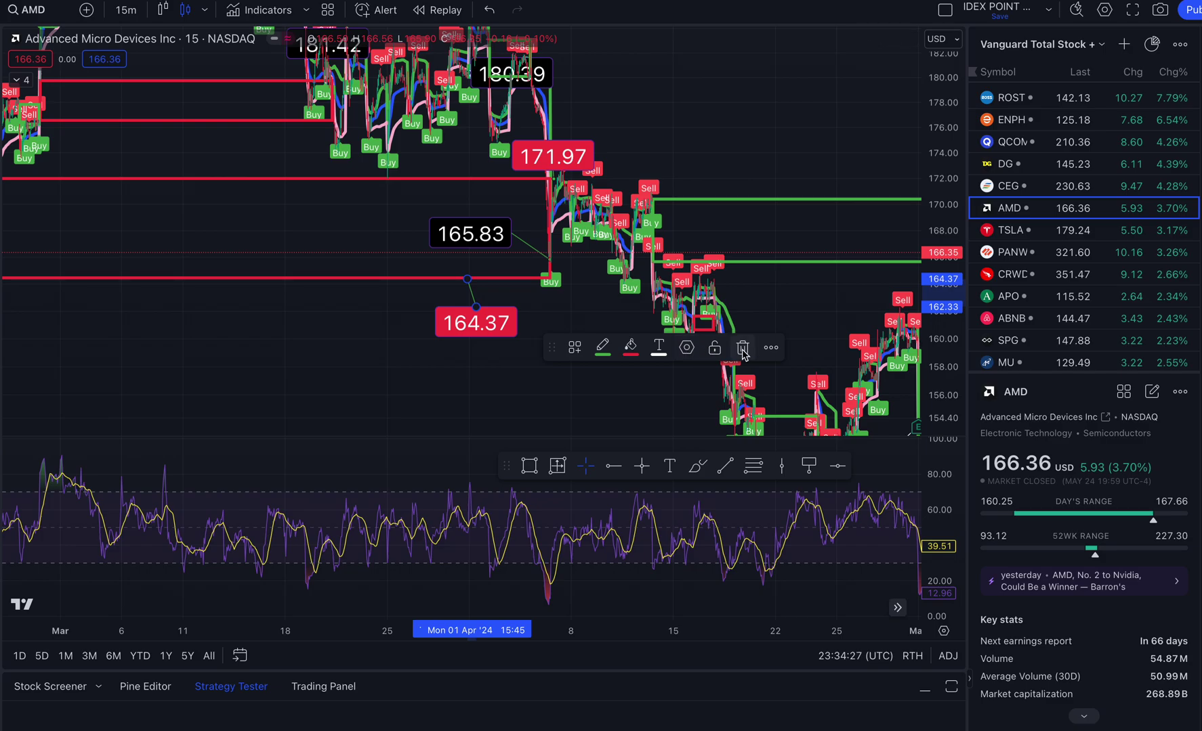
{"action": "key", "text": "Delete"}
{"action": "left_click_drag", "start_coordinate": [572, 168], "coordinate": [673, 135]}
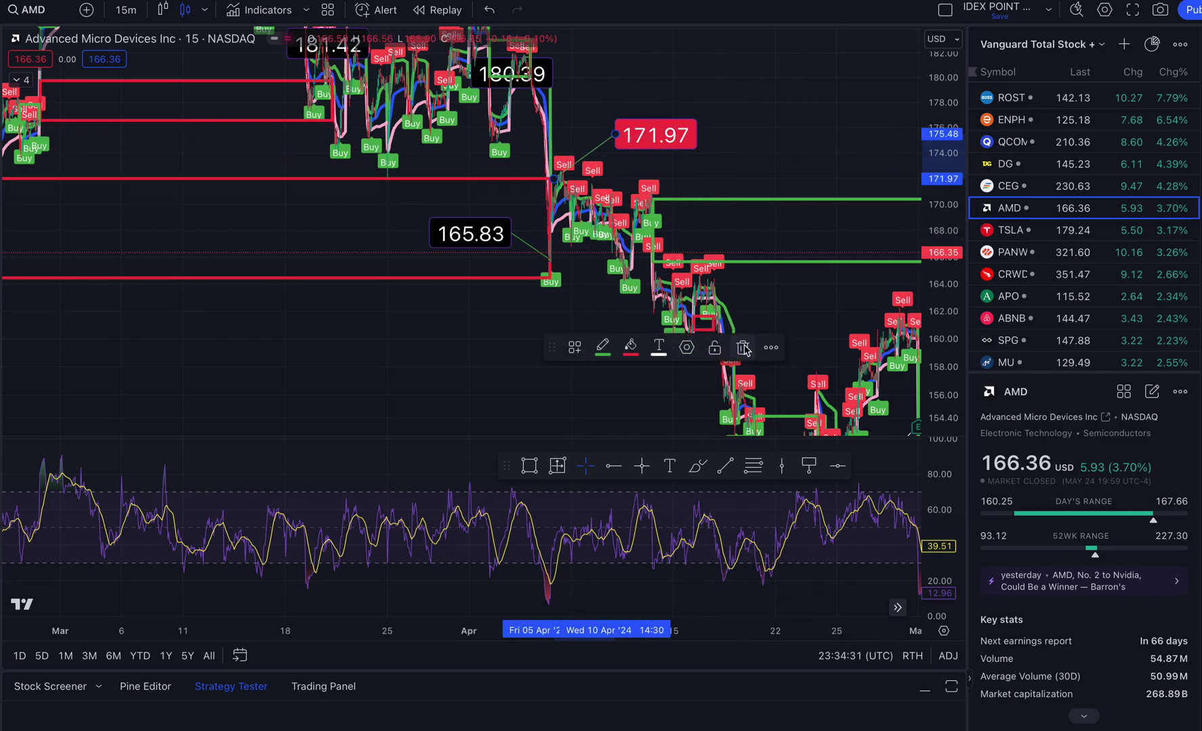
{"action": "key", "text": "Delete"}
- Place the 165.83 label just after its 5 April candle, outside the red zone
{"action": "left_click_drag", "start_coordinate": [492, 273], "coordinate": [536, 252]}
{"action": "left_click", "coordinate": [461, 344]}
{"action": "scroll", "coordinate": [832, 164], "scroll_direction": "down", "scroll_amount": 7}
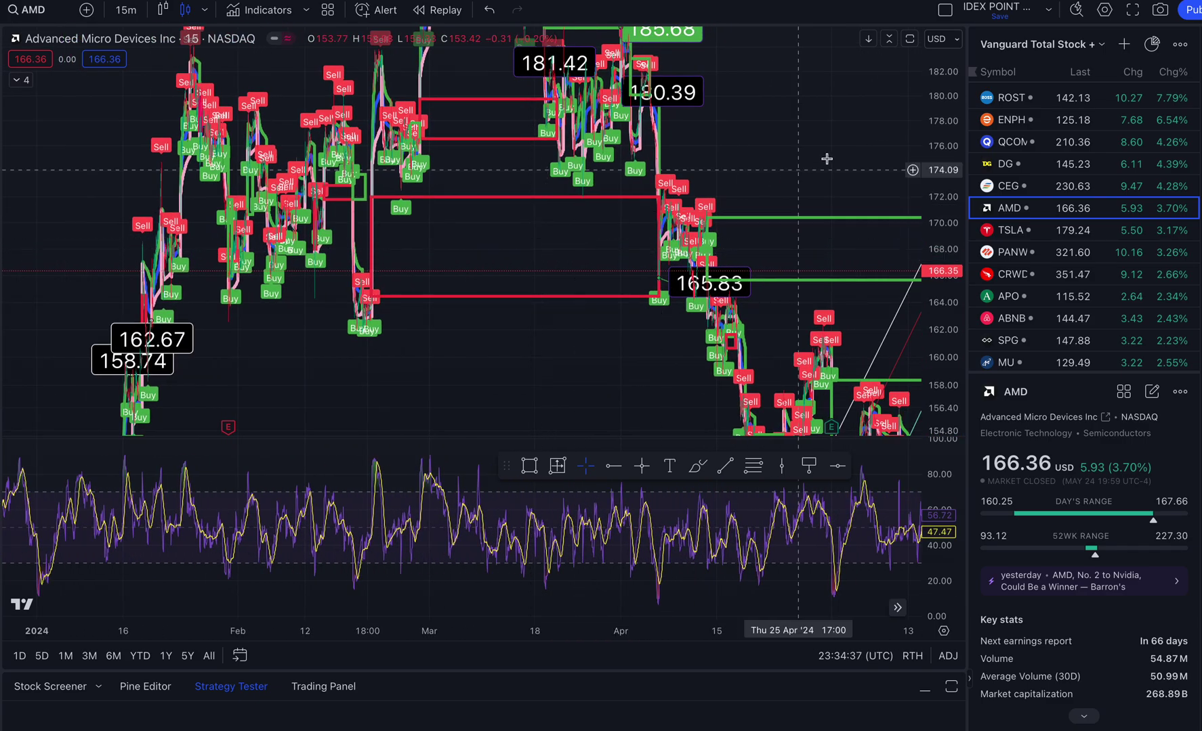
- Examine the 15-minute price action from January to May, its remaining gap zones and the horizontal support levels below
{"action": "left_click_drag", "start_coordinate": [931, 99], "coordinate": [934, 153]}
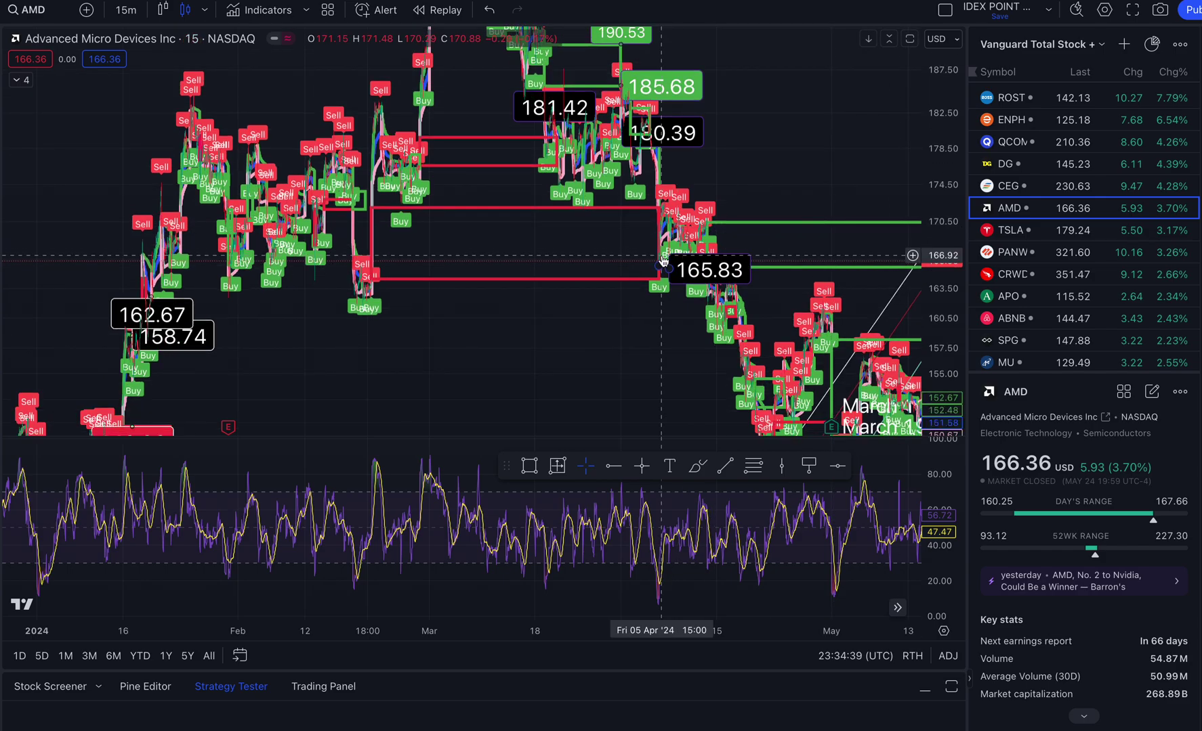
{"action": "left_click_drag", "start_coordinate": [457, 339], "coordinate": [434, 316]}
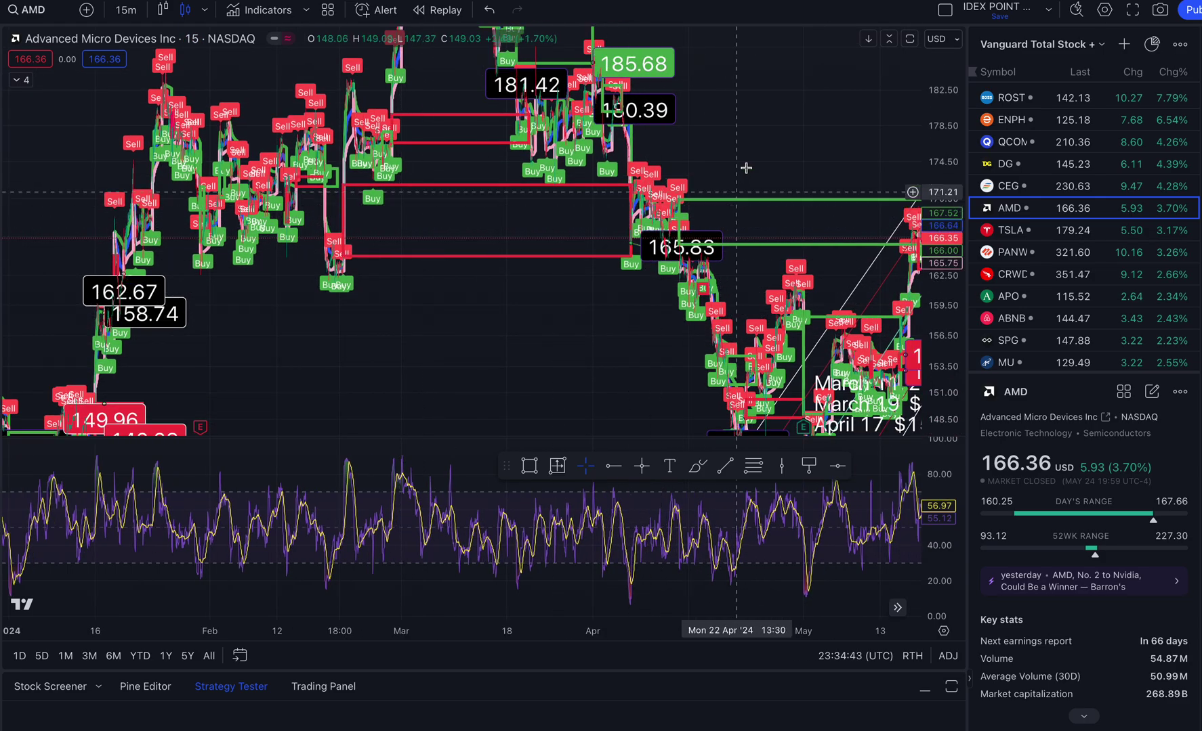
{"action": "left_click_drag", "start_coordinate": [748, 128], "coordinate": [740, 128]}
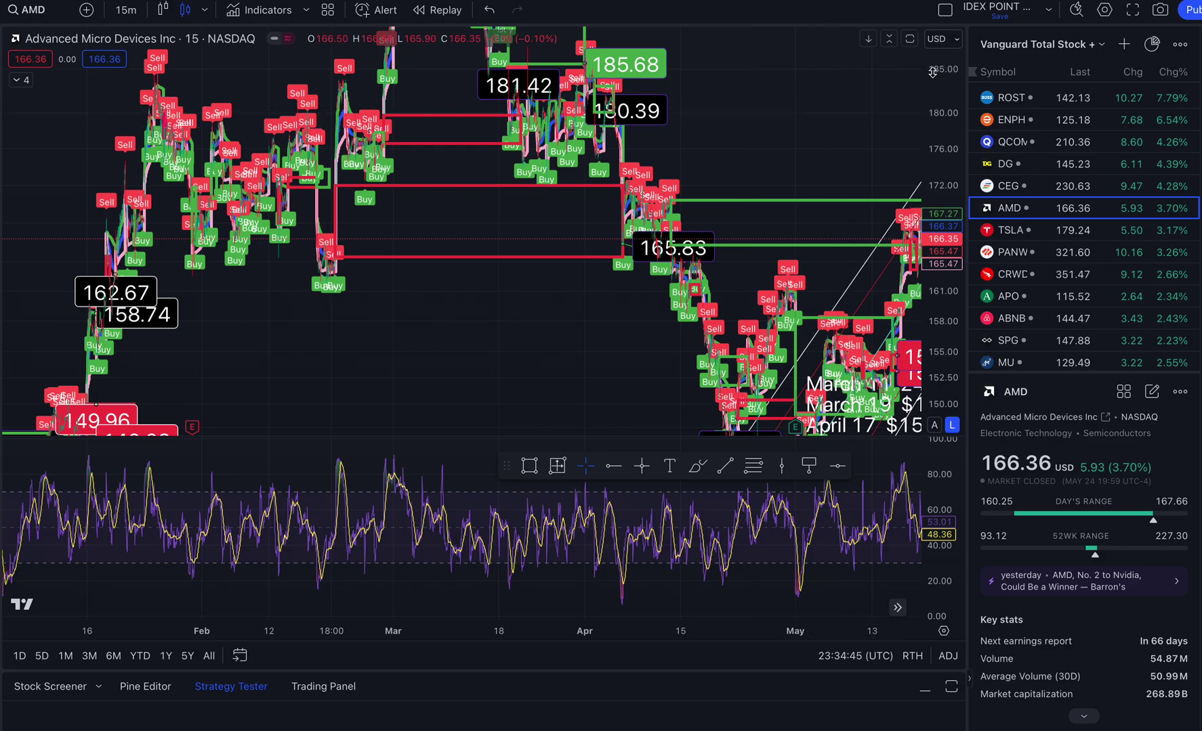
{"action": "left_click_drag", "start_coordinate": [933, 73], "coordinate": [933, 275]}
{"action": "left_click_drag", "start_coordinate": [479, 296], "coordinate": [431, 255]}
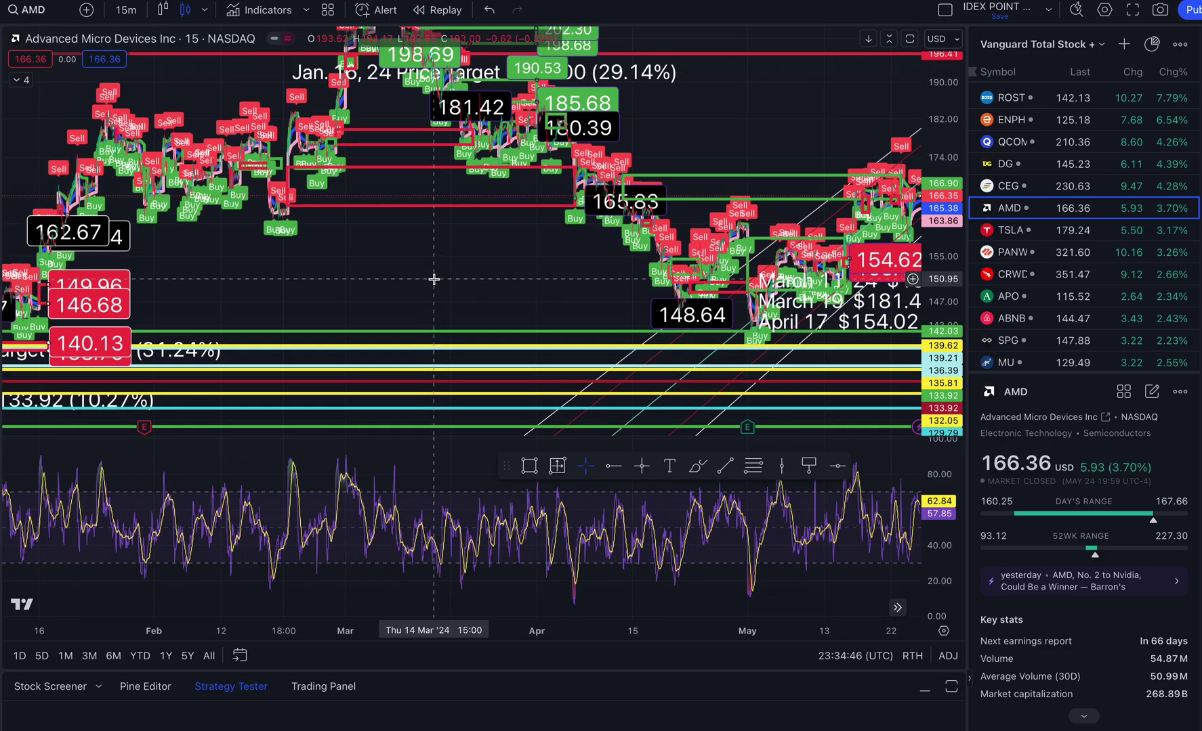
{"action": "left_click_drag", "start_coordinate": [340, 268], "coordinate": [452, 240]}
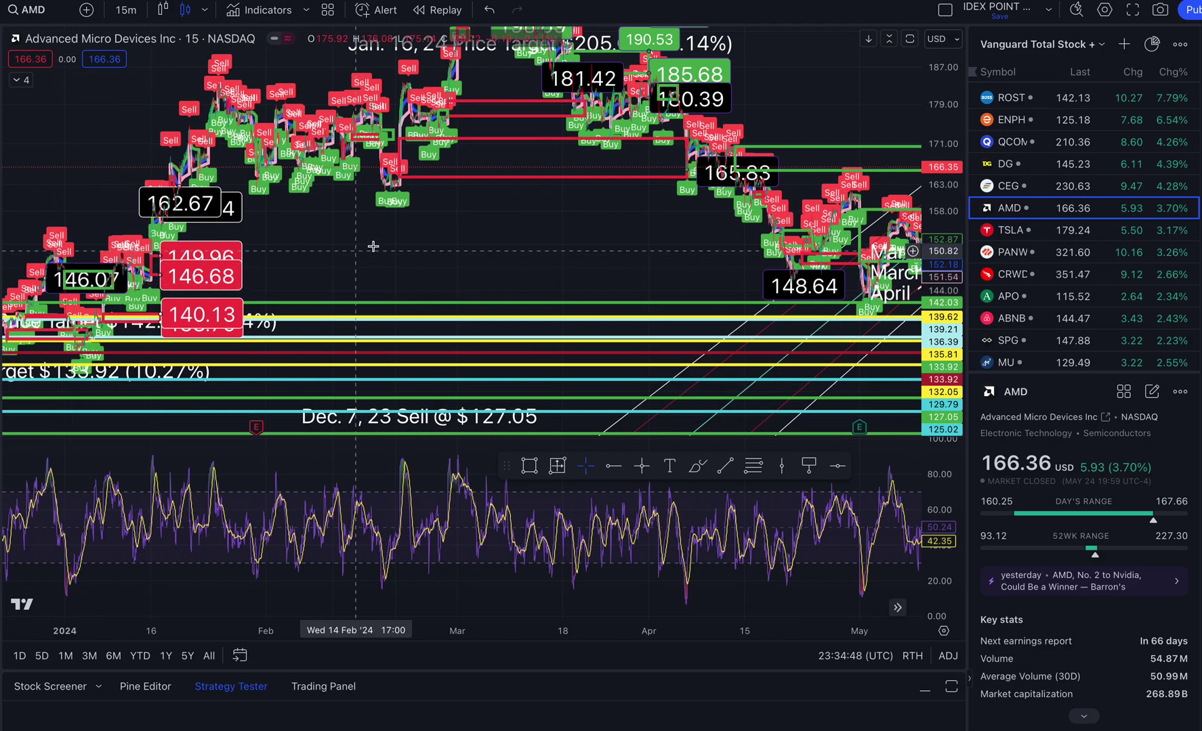
{"action": "scroll", "coordinate": [433, 304], "scroll_direction": "left", "scroll_amount": 5}
{"action": "scroll", "coordinate": [384, 166], "scroll_direction": "right", "scroll_amount": 8}
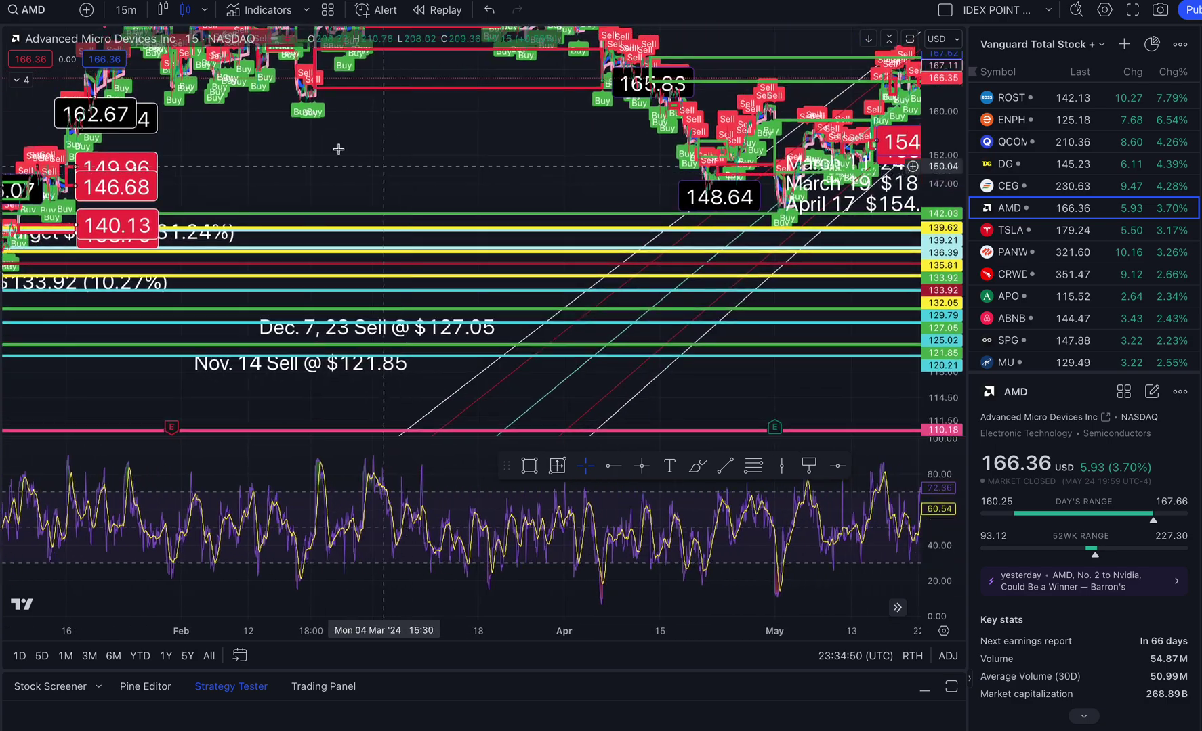
- Switch the AMD chart interval to 1 day and reset the view to the most recent price action
{"action": "left_click", "coordinate": [124, 11]}
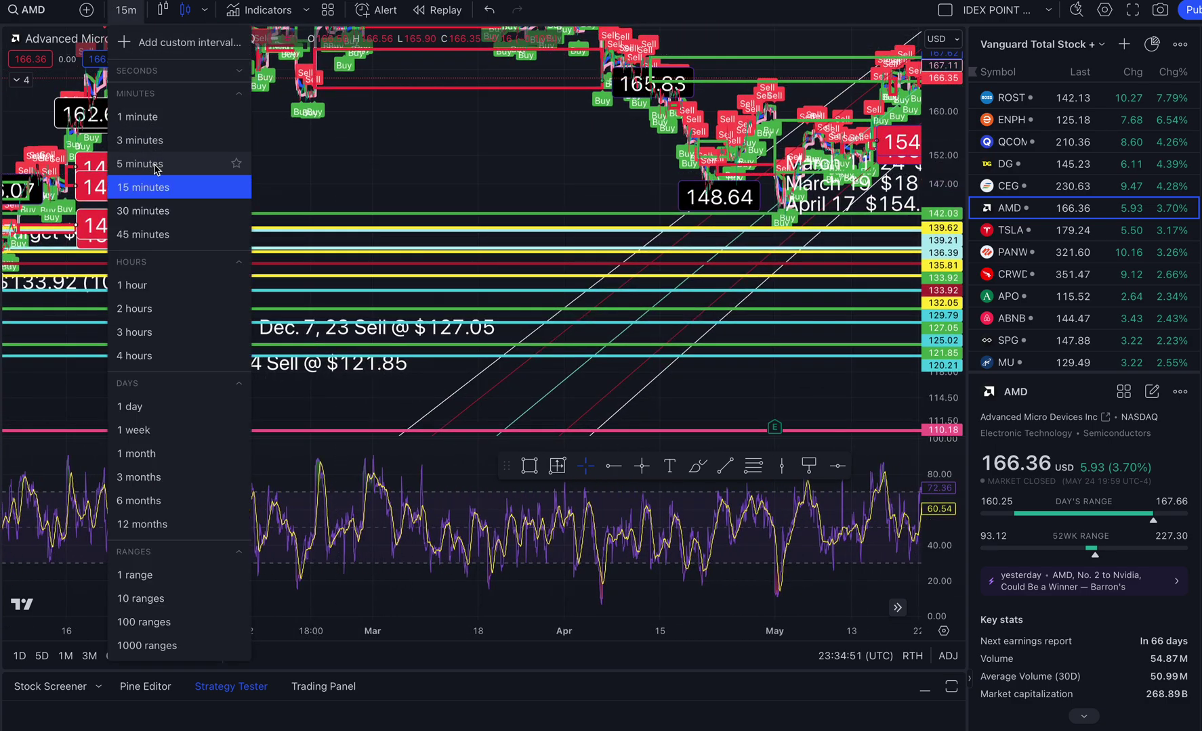
{"action": "left_click", "coordinate": [131, 408]}
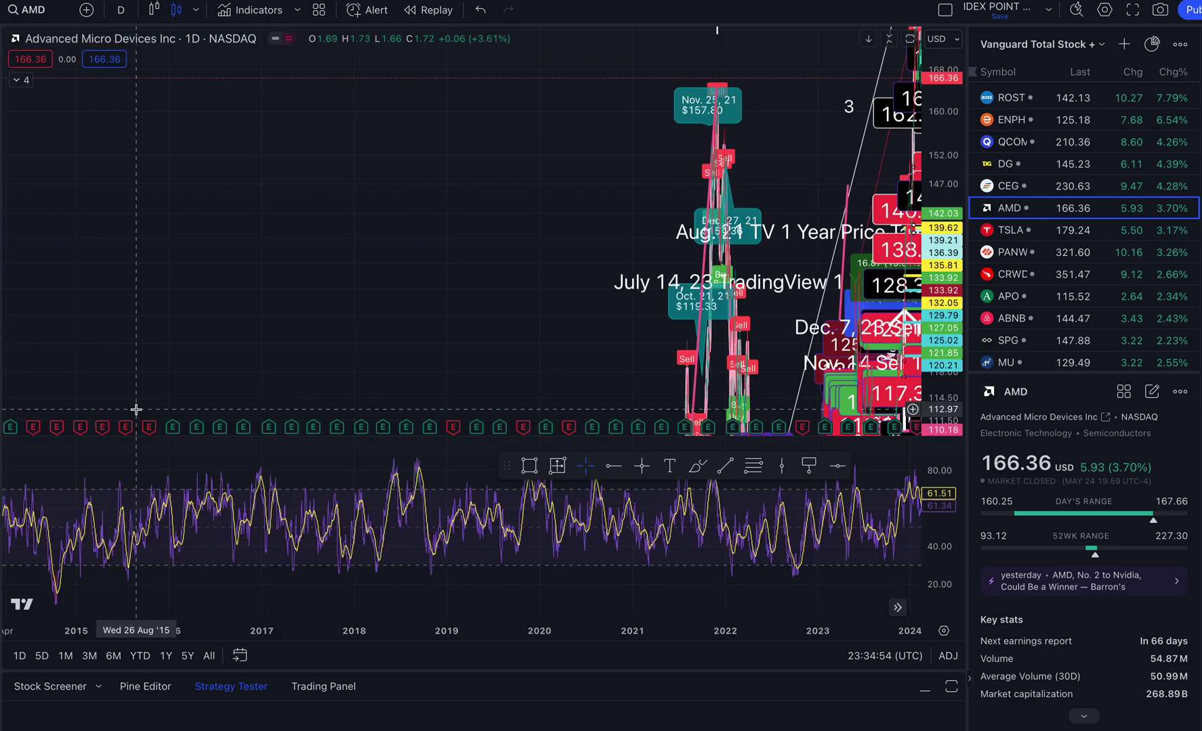
{"action": "key", "text": "alt+r"}
{"action": "scroll", "coordinate": [450, 309], "scroll_direction": "down", "scroll_amount": 5}
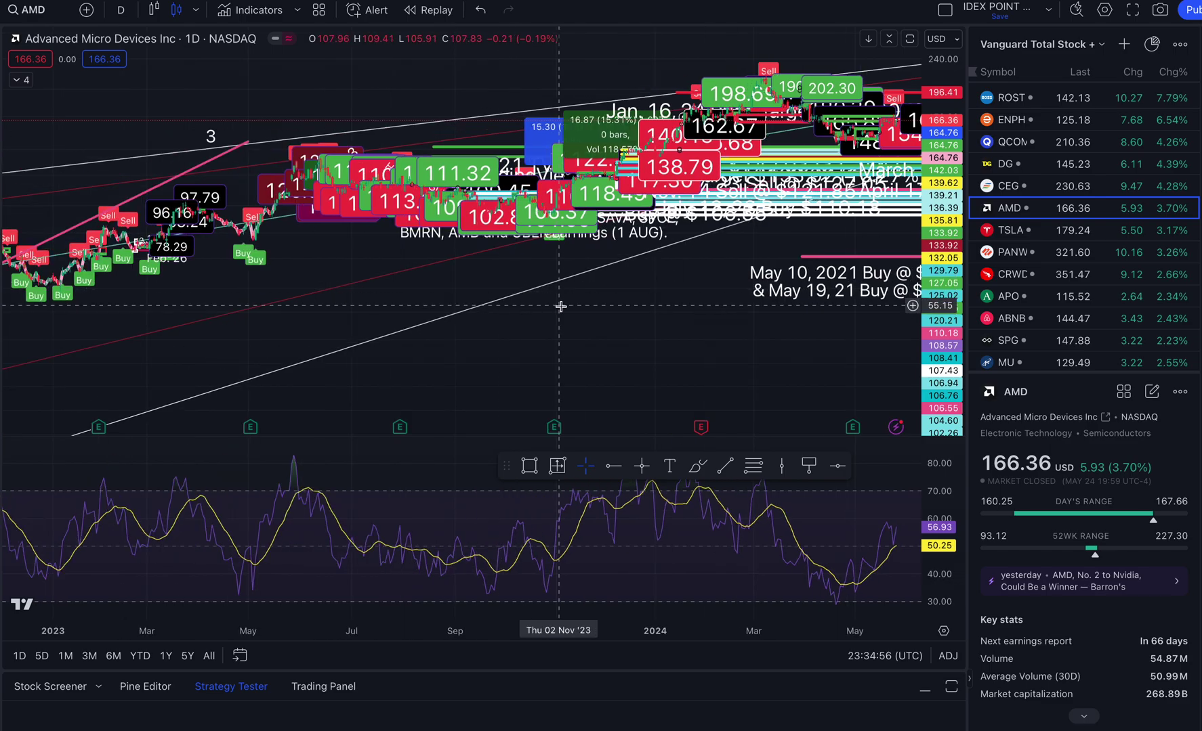
{"action": "left_click_drag", "start_coordinate": [560, 307], "coordinate": [473, 326]}
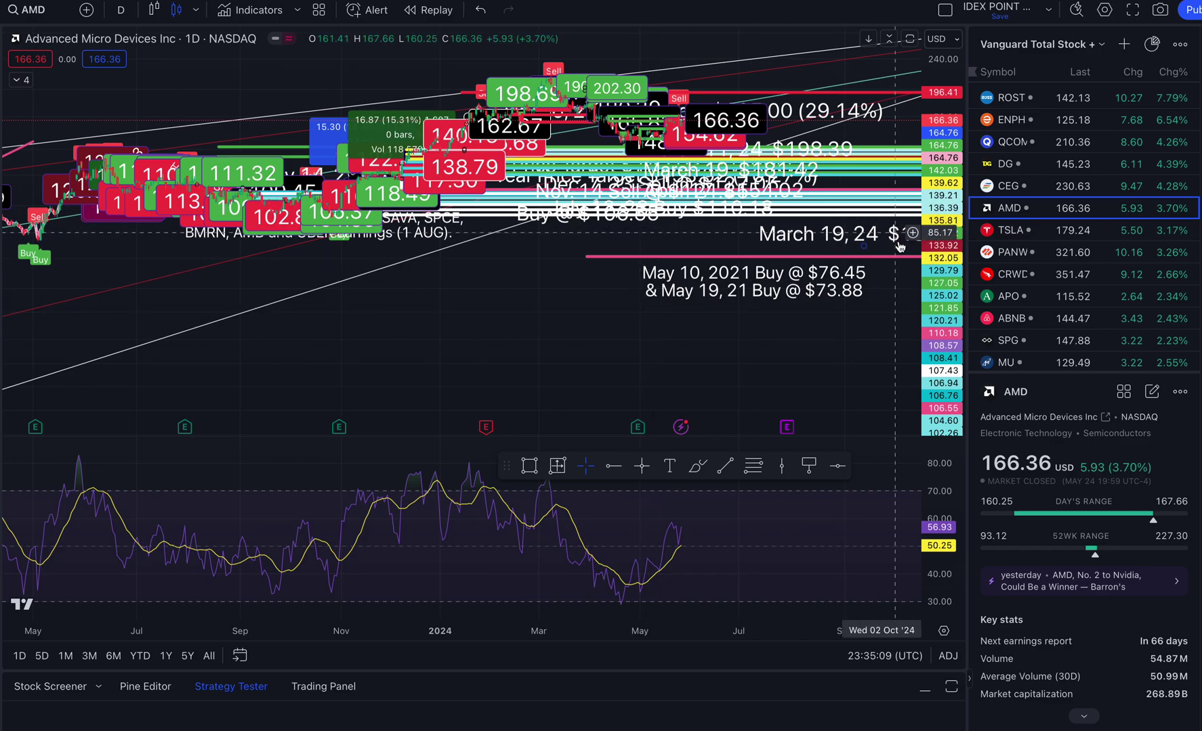
{"action": "left_click_drag", "start_coordinate": [786, 322], "coordinate": [683, 357]}
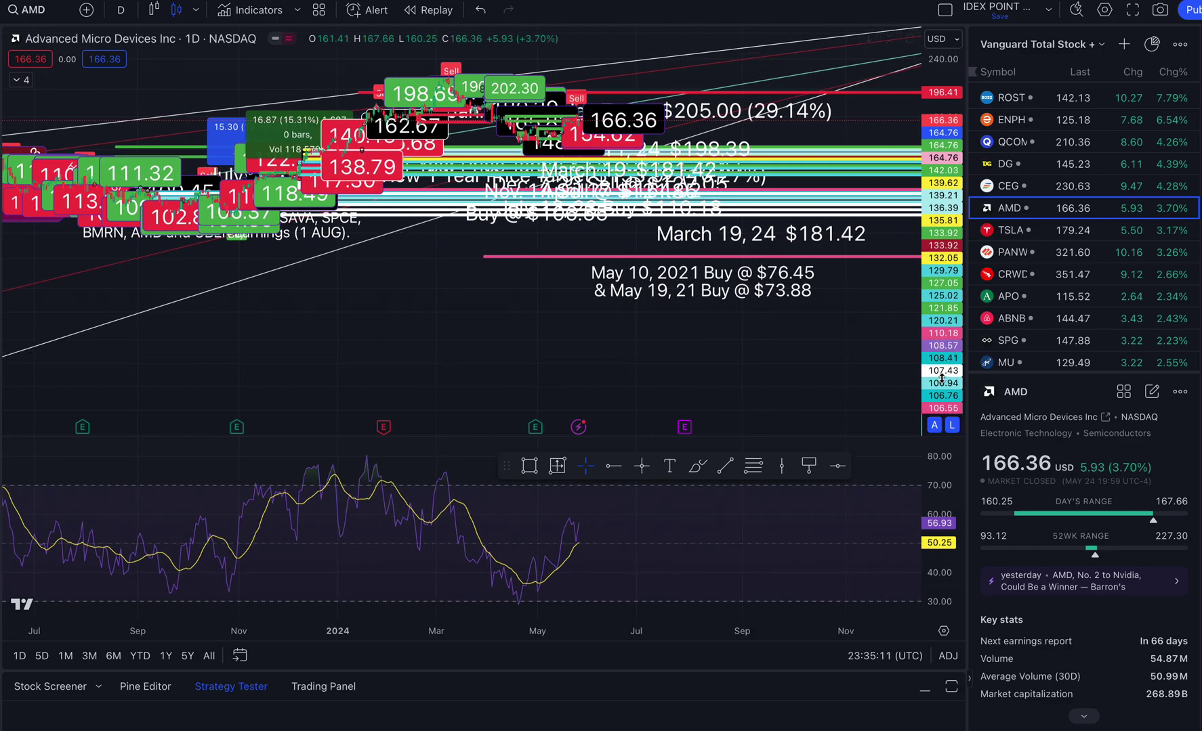
- Examine AMD's horizontal support levels on the daily chart, from the 121.85 line down to the 94.64 line
{"action": "left_click_drag", "start_coordinate": [943, 372], "coordinate": [944, 153]}
{"action": "left_click_drag", "start_coordinate": [823, 251], "coordinate": [724, 338]}
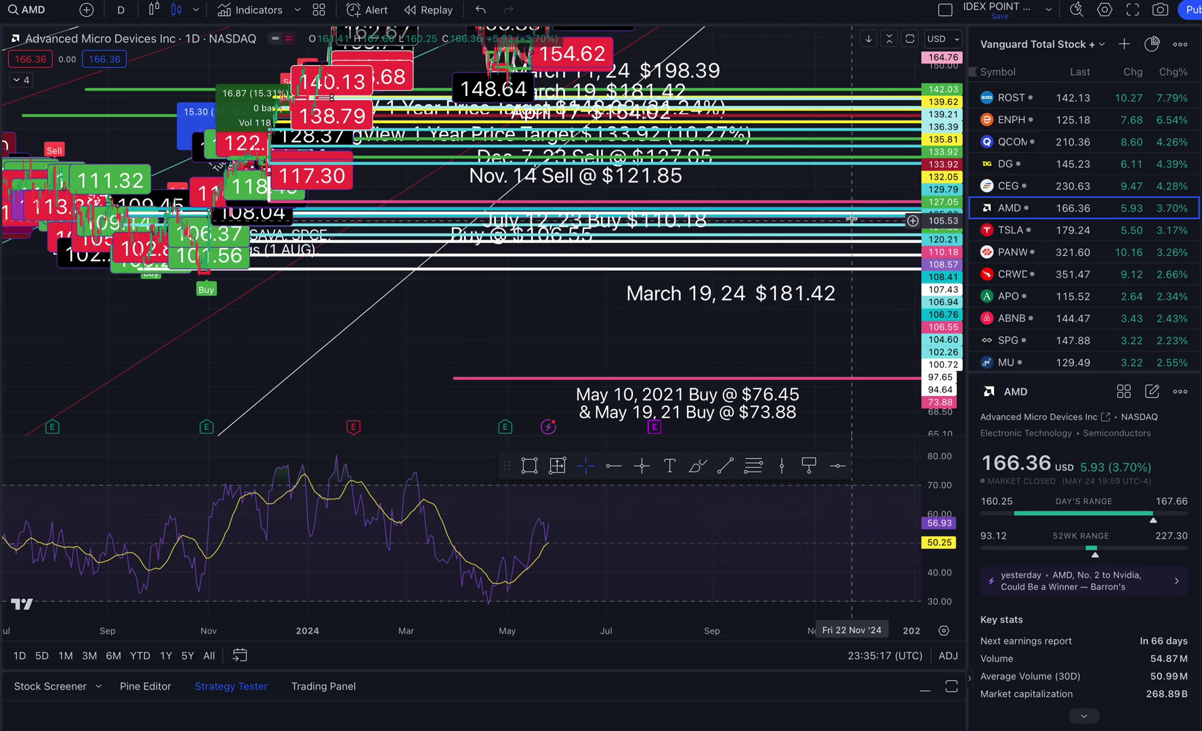
{"action": "left_click_drag", "start_coordinate": [935, 324], "coordinate": [831, 202]}
{"action": "left_click_drag", "start_coordinate": [940, 385], "coordinate": [891, 301]}
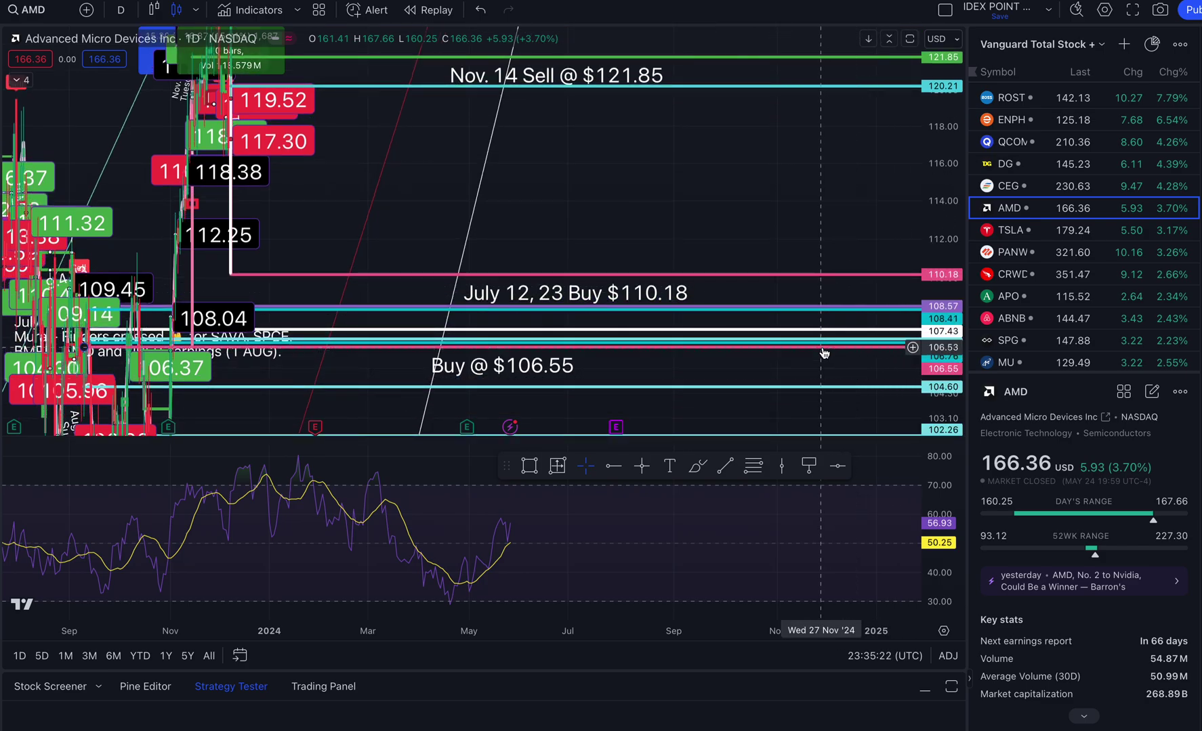
{"action": "left_click_drag", "start_coordinate": [961, 149], "coordinate": [954, 252]}
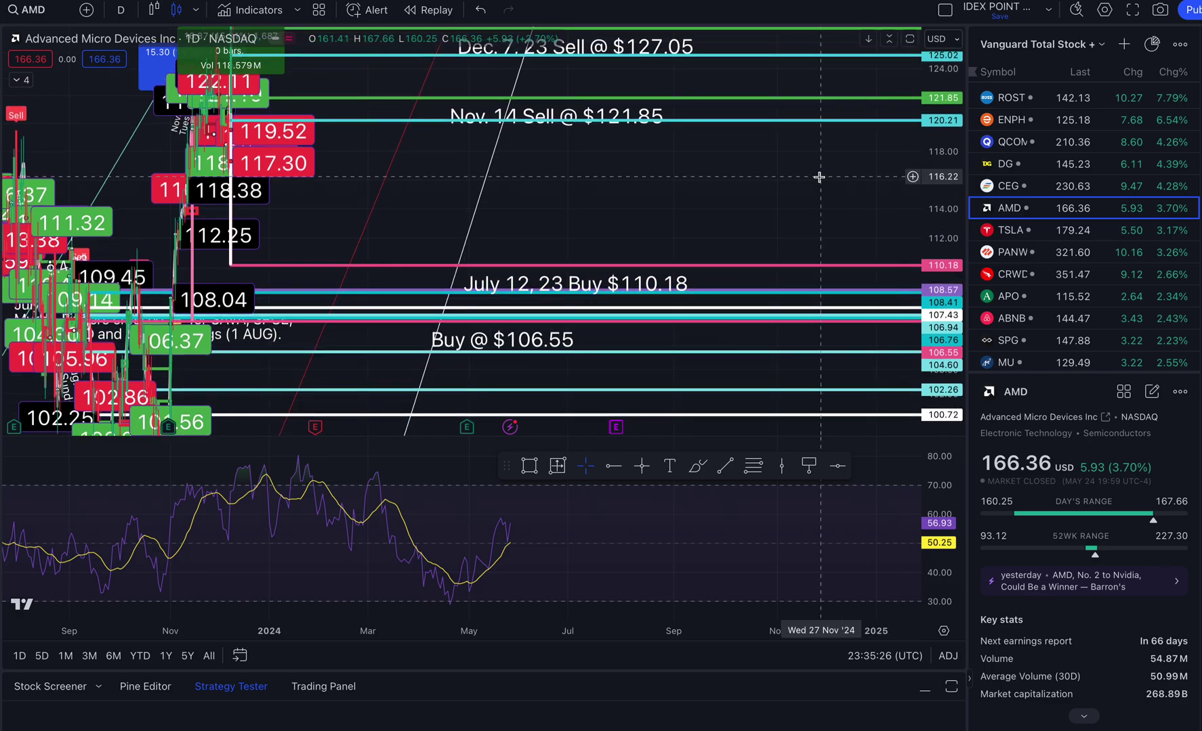
{"action": "left_click_drag", "start_coordinate": [820, 177], "coordinate": [824, 327]}
{"action": "left_click_drag", "start_coordinate": [645, 333], "coordinate": [833, 29]}
{"action": "left_click_drag", "start_coordinate": [217, 282], "coordinate": [525, 201]}
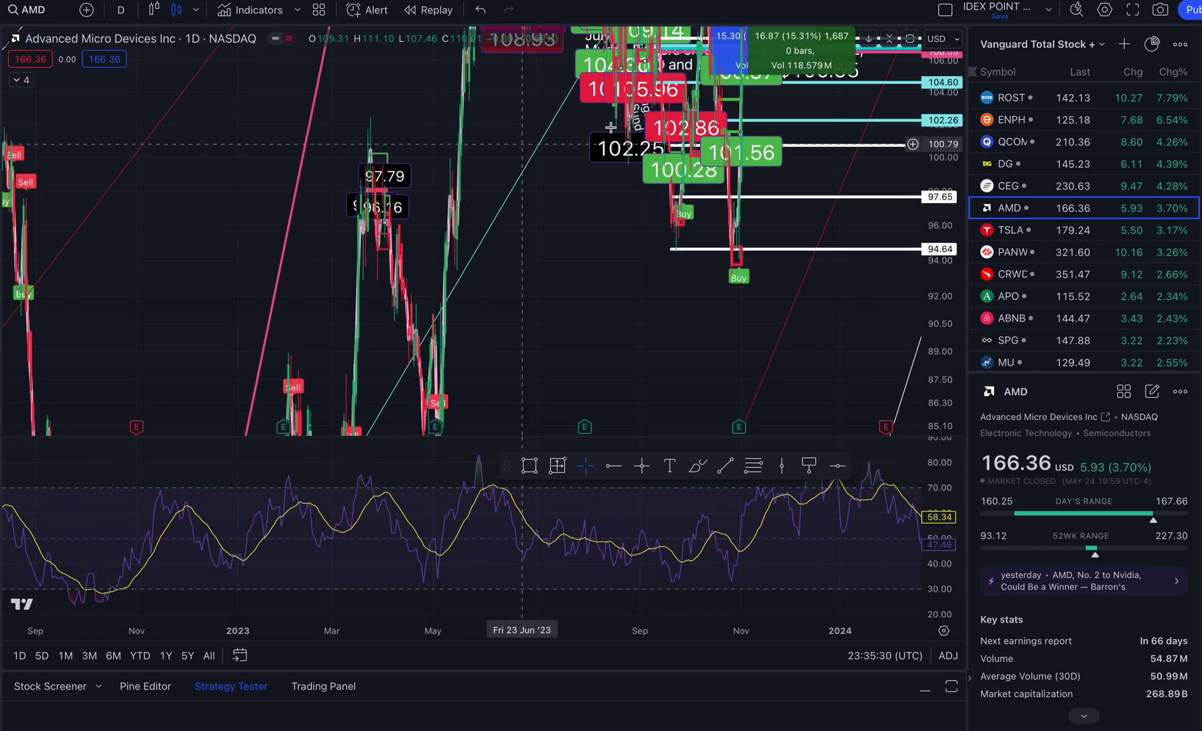
{"action": "left_click_drag", "start_coordinate": [941, 156], "coordinate": [864, 327]}
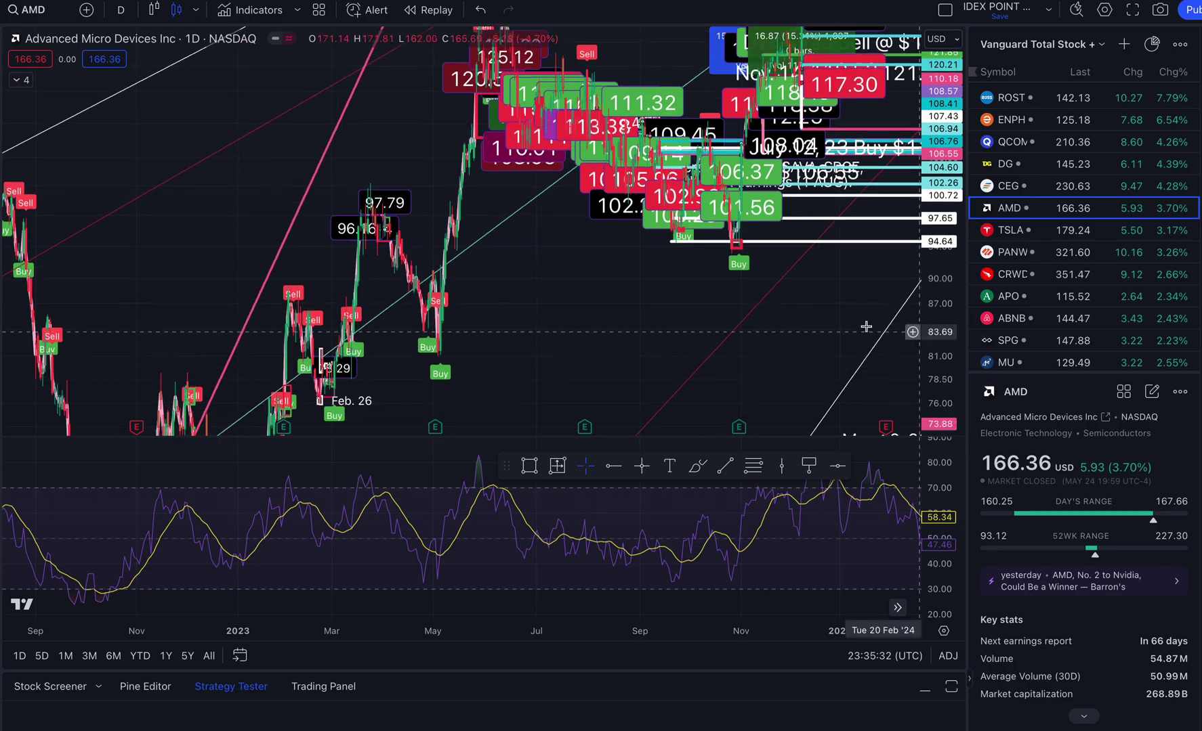
{"action": "left_click_drag", "start_coordinate": [562, 296], "coordinate": [444, 308]}
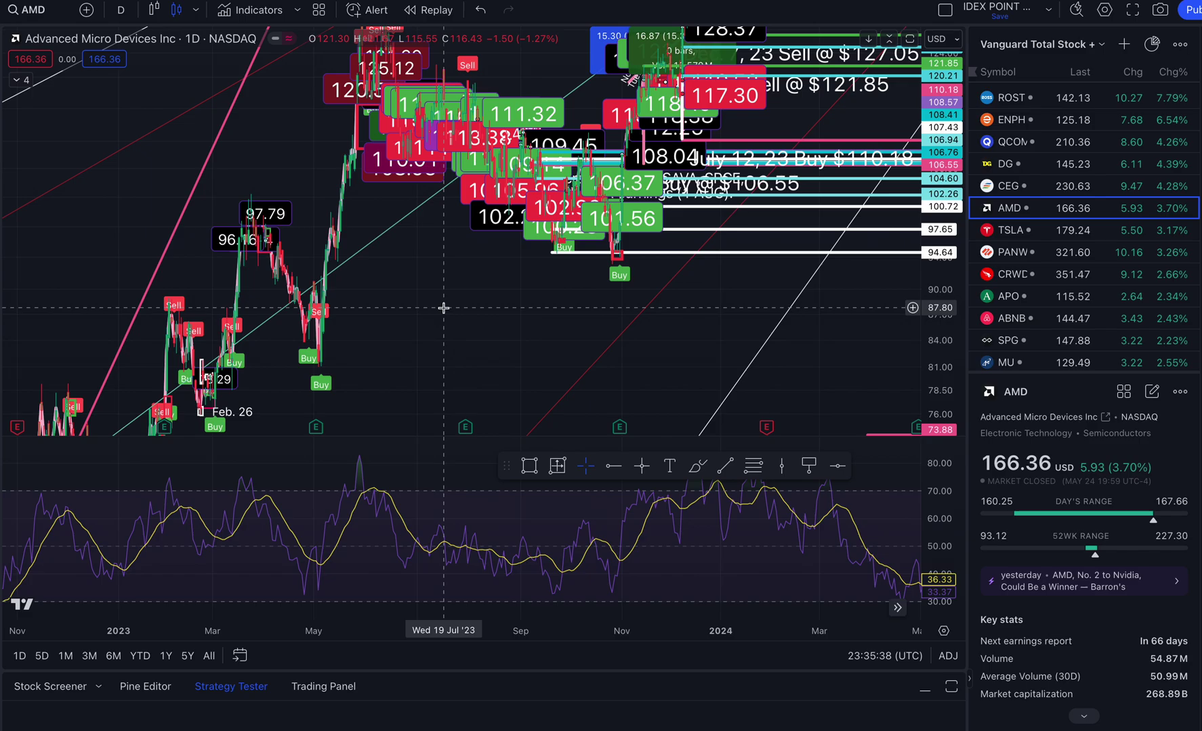
{"action": "left_click_drag", "start_coordinate": [815, 299], "coordinate": [744, 300]}
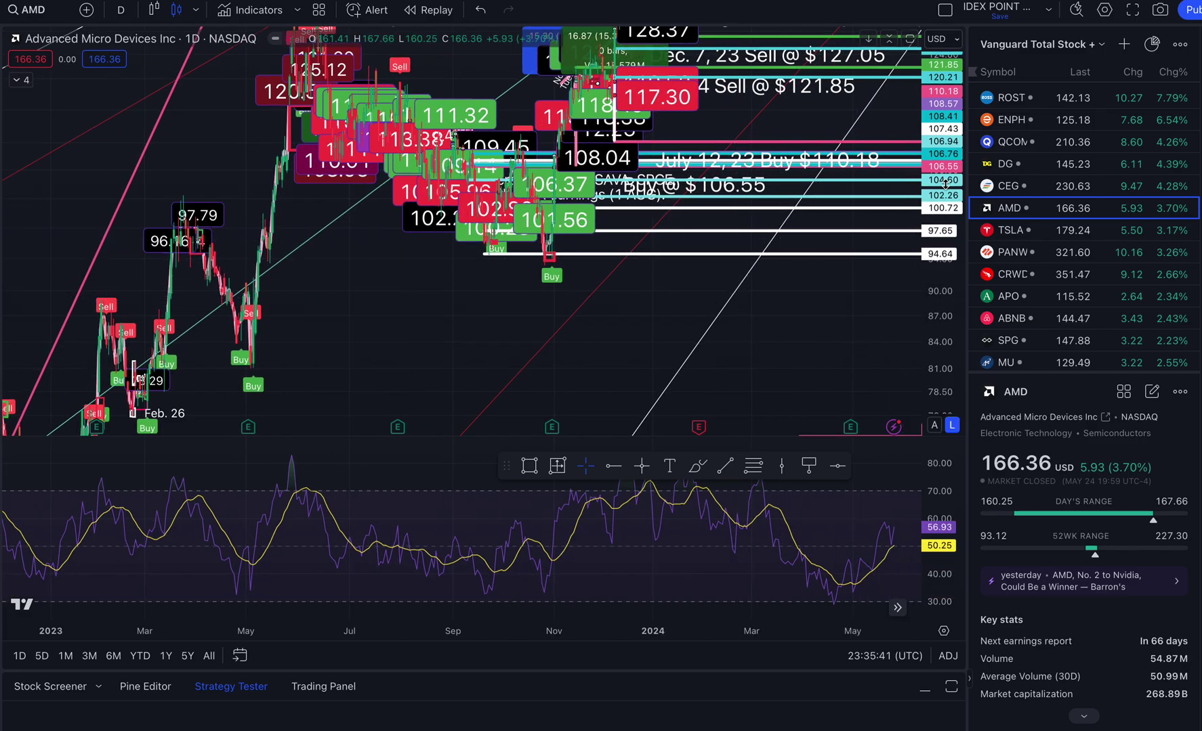
- Examine AMD's older daily price action back to 2021, including the 73.88 level and the long-term trend lines
{"action": "left_click_drag", "start_coordinate": [949, 147], "coordinate": [917, 297]}
{"action": "left_click_drag", "start_coordinate": [626, 346], "coordinate": [514, 258]}
{"action": "scroll", "coordinate": [503, 373], "scroll_direction": "down", "scroll_amount": 3}
{"action": "left_click_drag", "start_coordinate": [448, 280], "coordinate": [437, 237]}
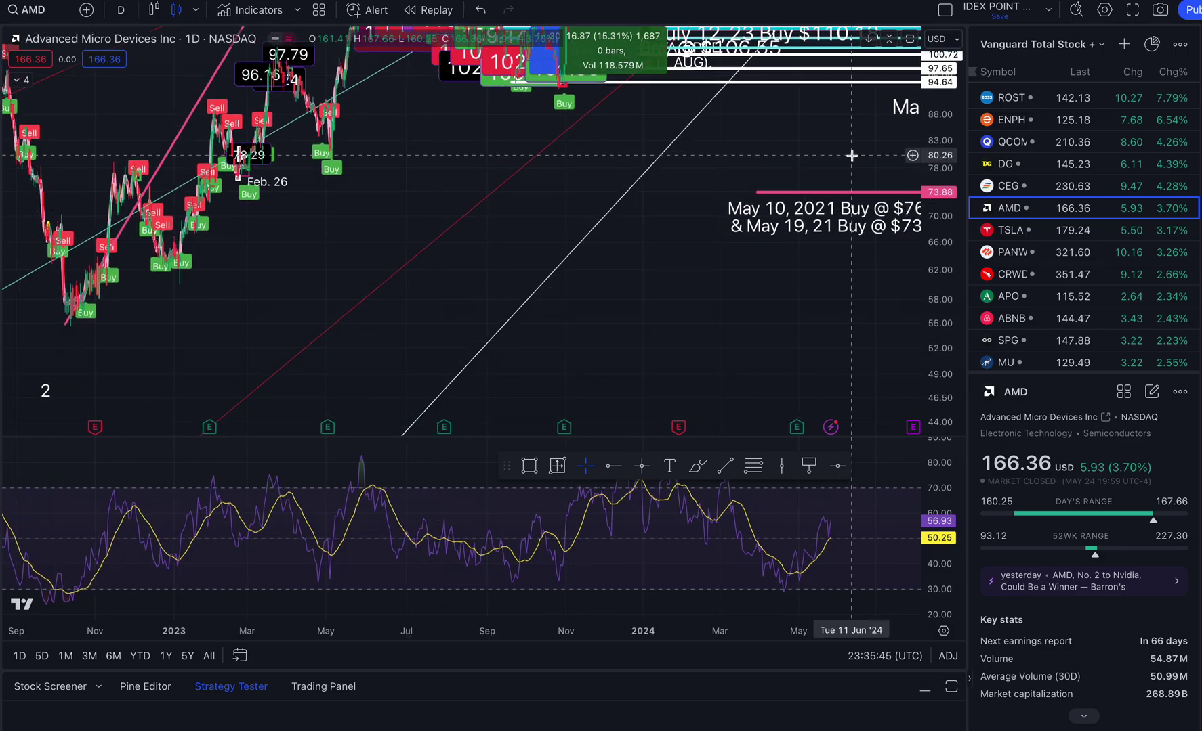
{"action": "left_click_drag", "start_coordinate": [875, 136], "coordinate": [608, 303]}
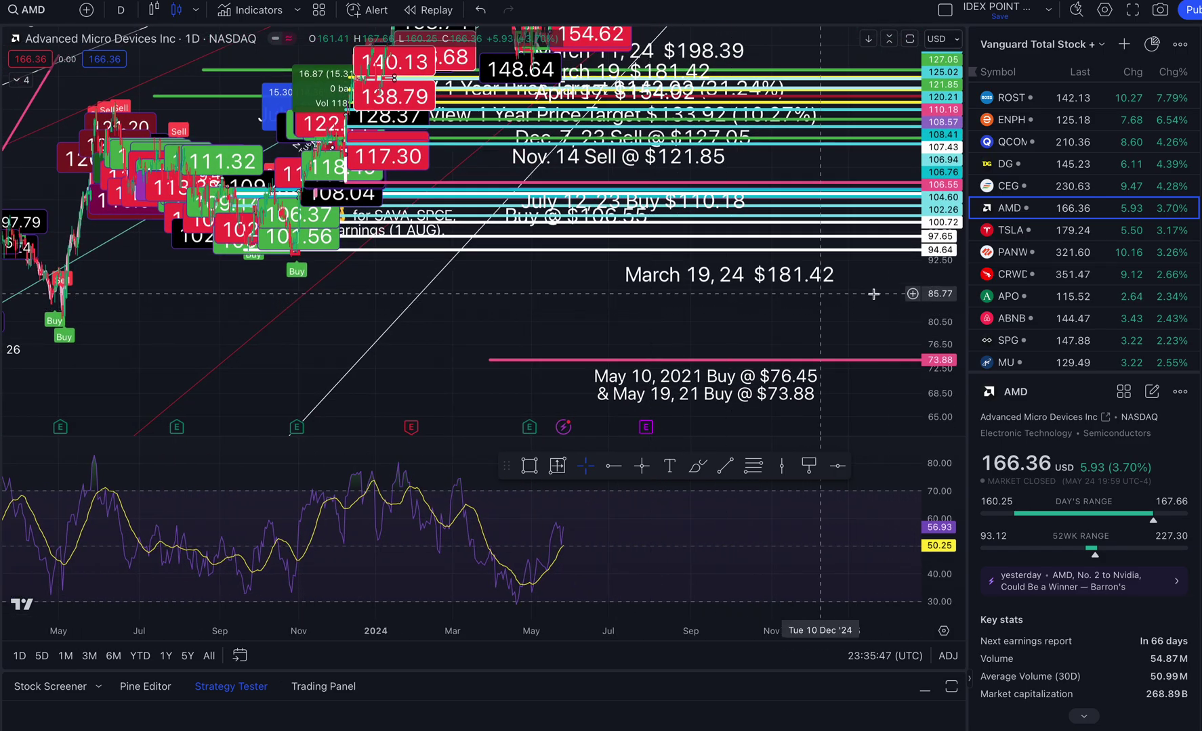
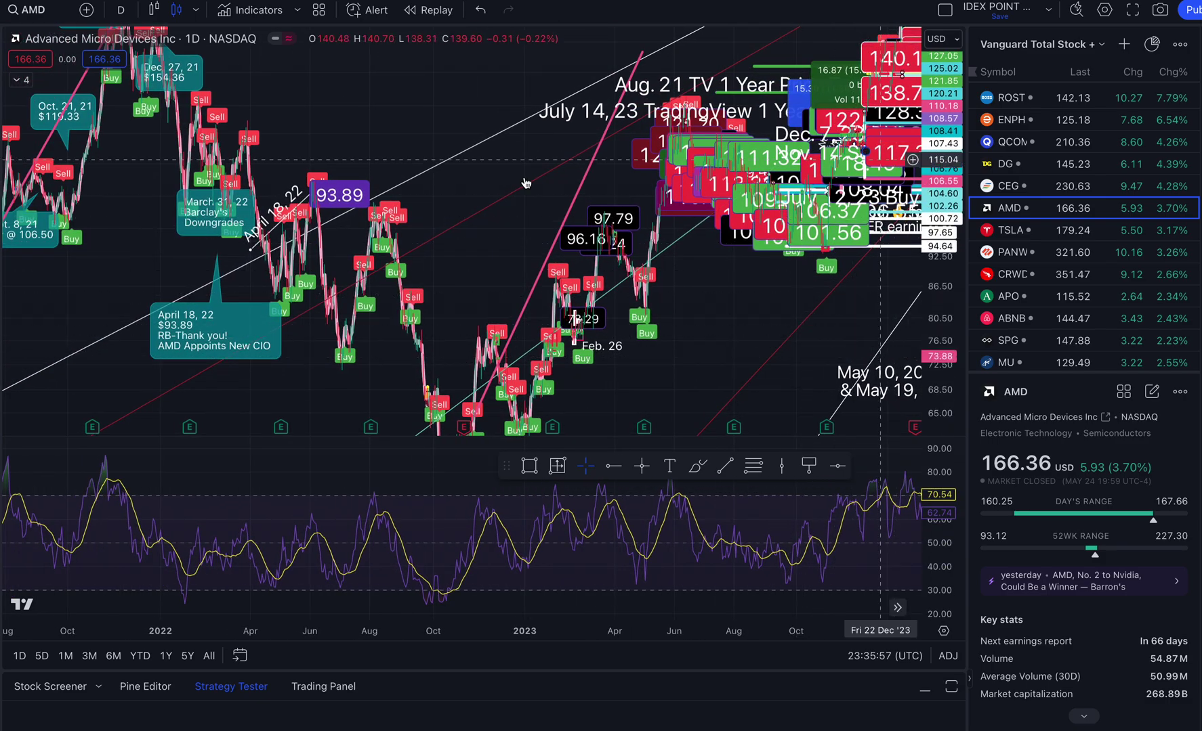
{"action": "left_click_drag", "start_coordinate": [394, 166], "coordinate": [532, 228]}
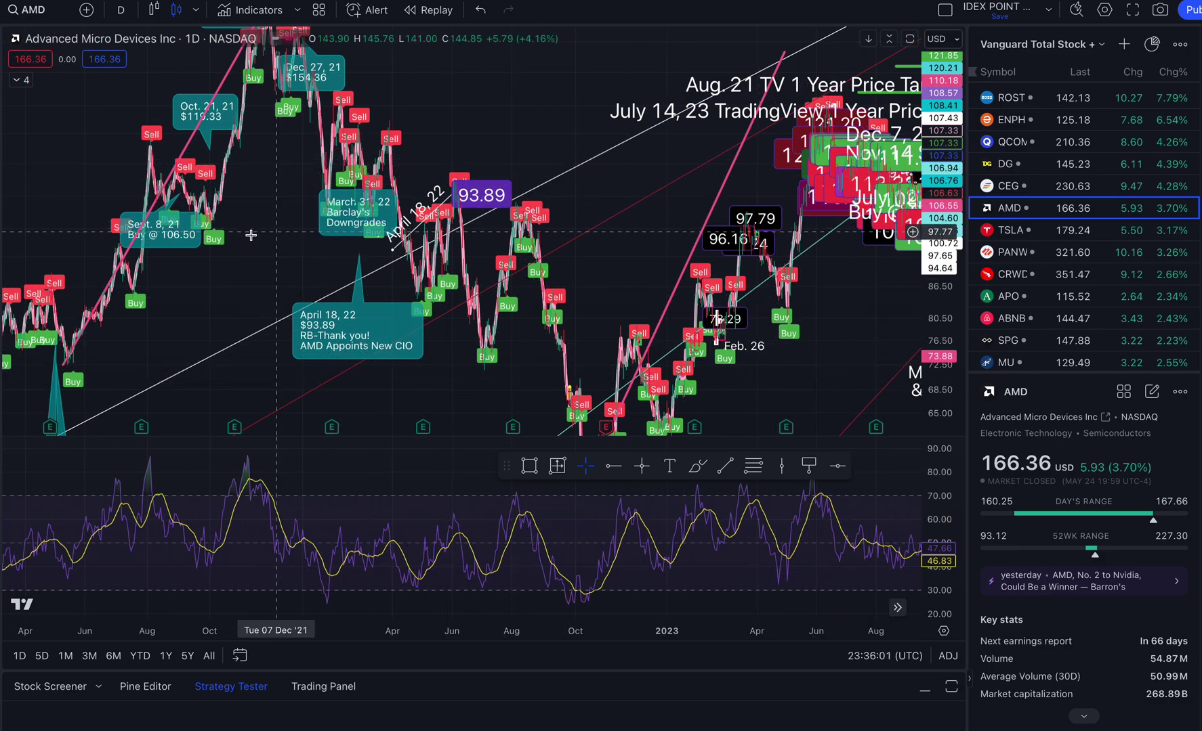
{"action": "left_click_drag", "start_coordinate": [941, 206], "coordinate": [941, 327]}
{"action": "left_click_drag", "start_coordinate": [241, 405], "coordinate": [290, 496]}
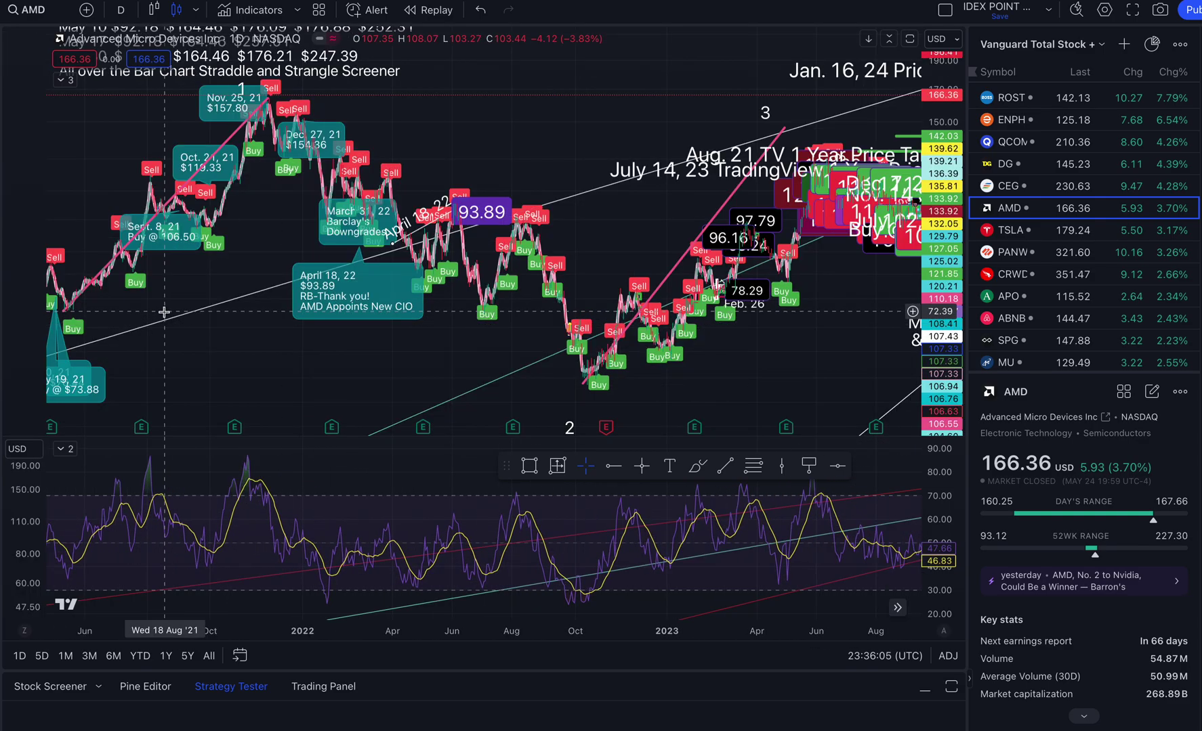
{"action": "left_click_drag", "start_coordinate": [480, 323], "coordinate": [195, 265]}
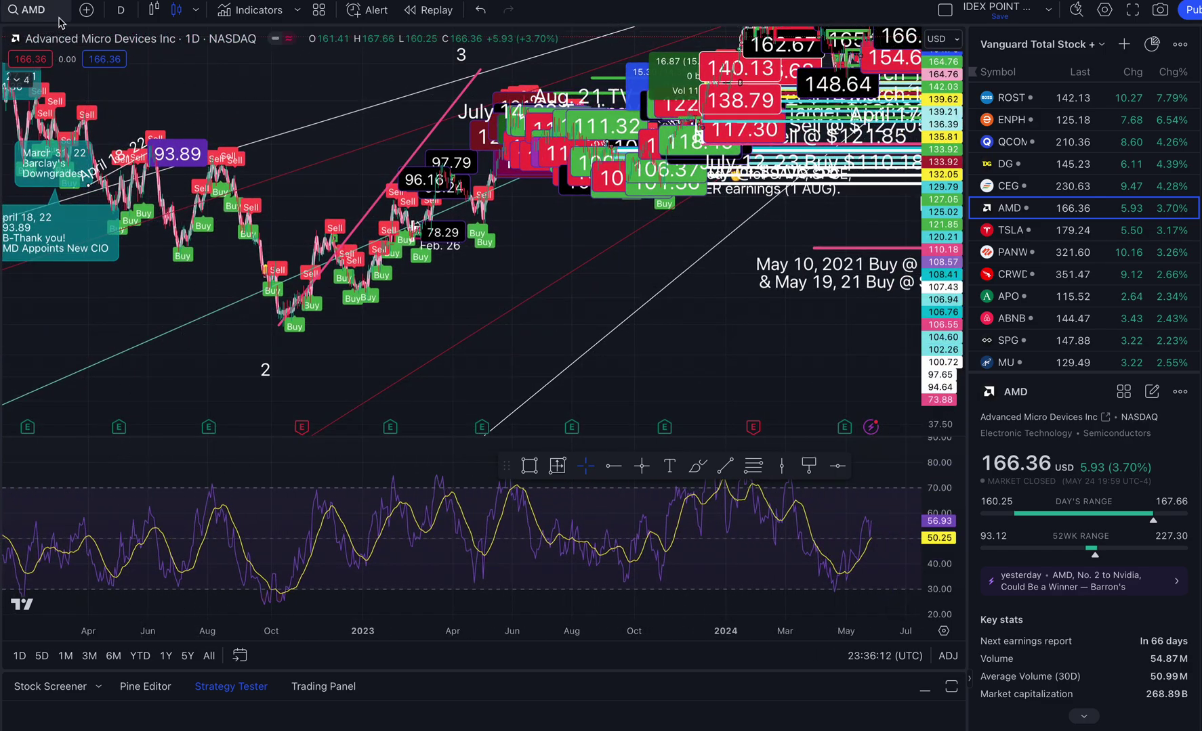
- Switch the AMD chart interval to 5 minutes and reset the view to the sessions since mid-May
{"action": "left_click", "coordinate": [114, 12]}
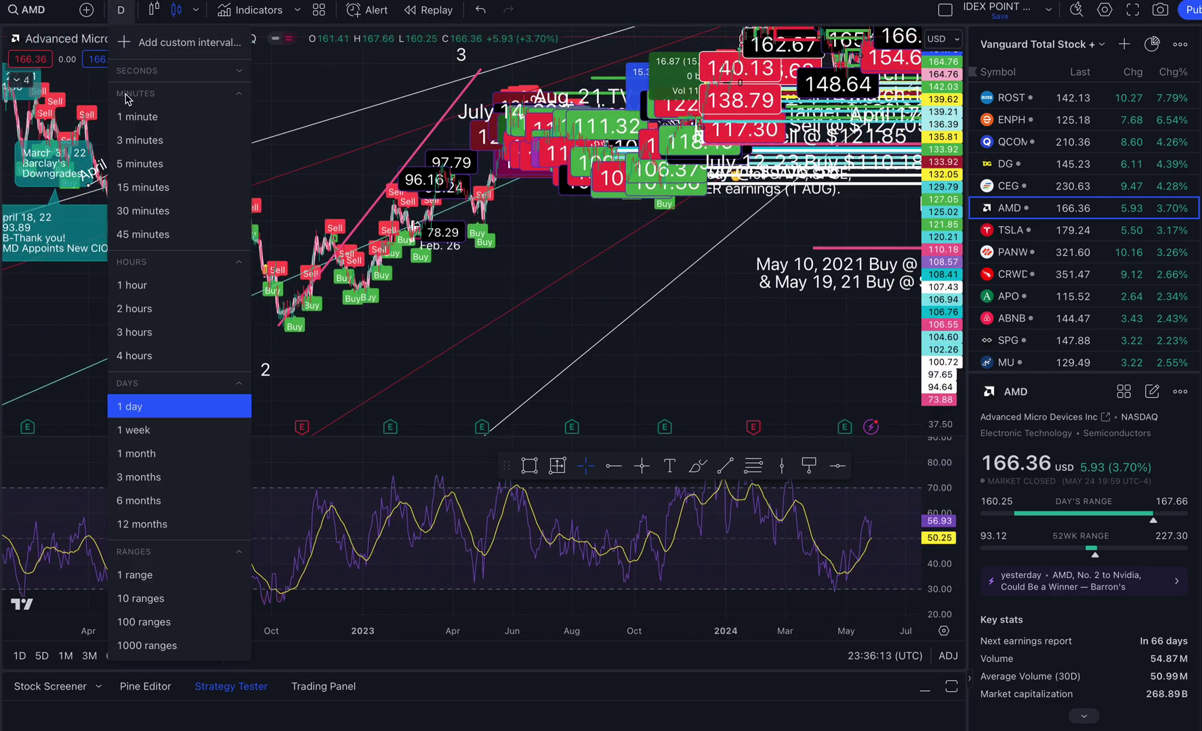
{"action": "left_click", "coordinate": [139, 164]}
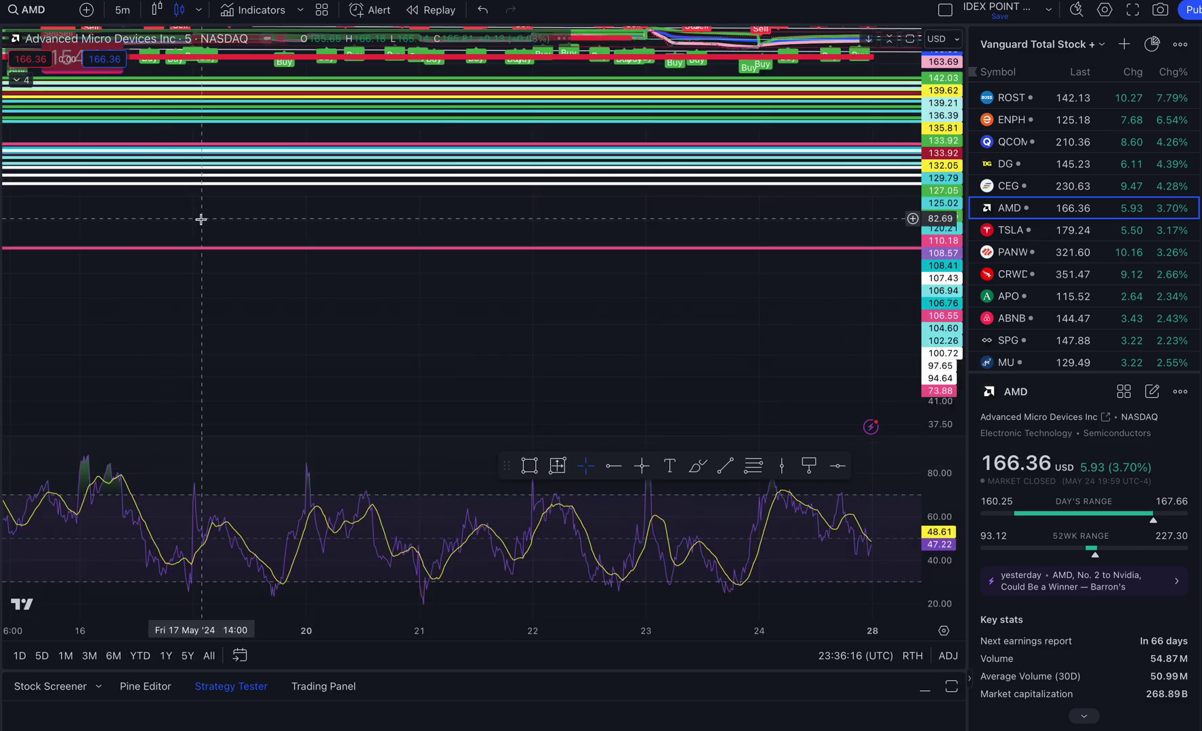
{"action": "key", "text": "alt+r"}
{"action": "scroll", "coordinate": [381, 228], "scroll_direction": "down", "scroll_amount": 9}
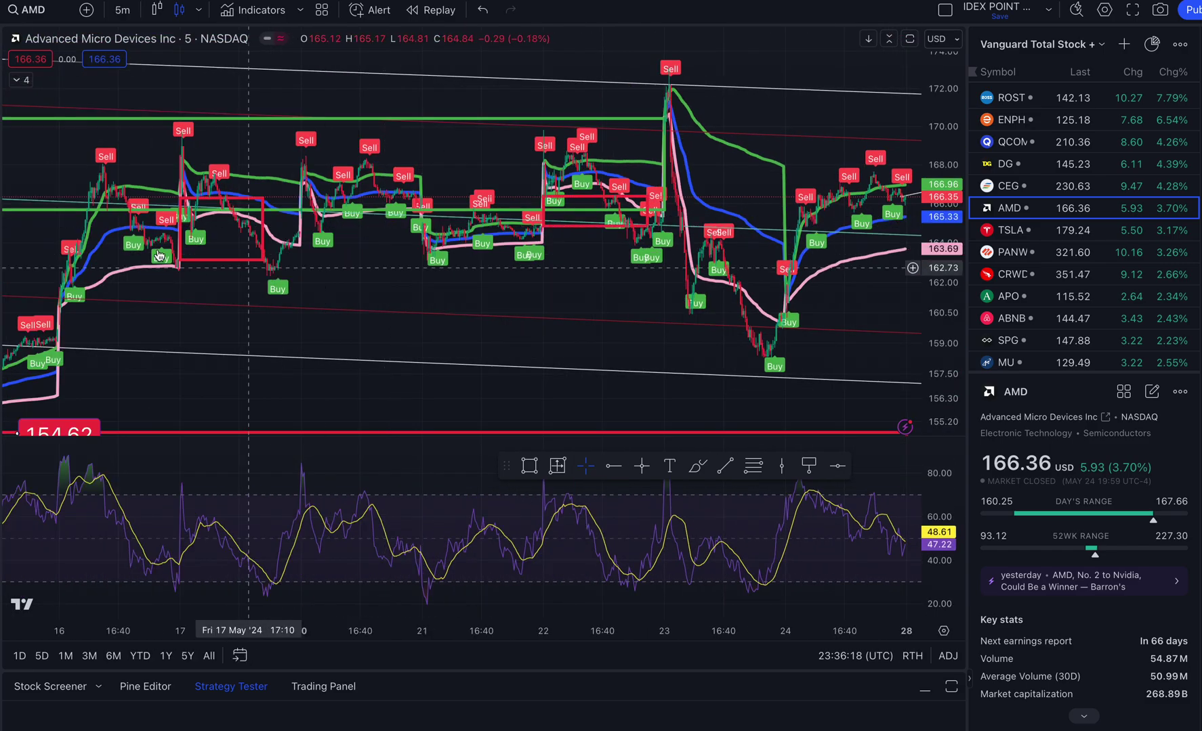
- Load the FFIE chart (Faraday Future Intelligent Electric Inc., NASDAQ) in place of AMD
{"action": "left_click", "coordinate": [46, 14]}
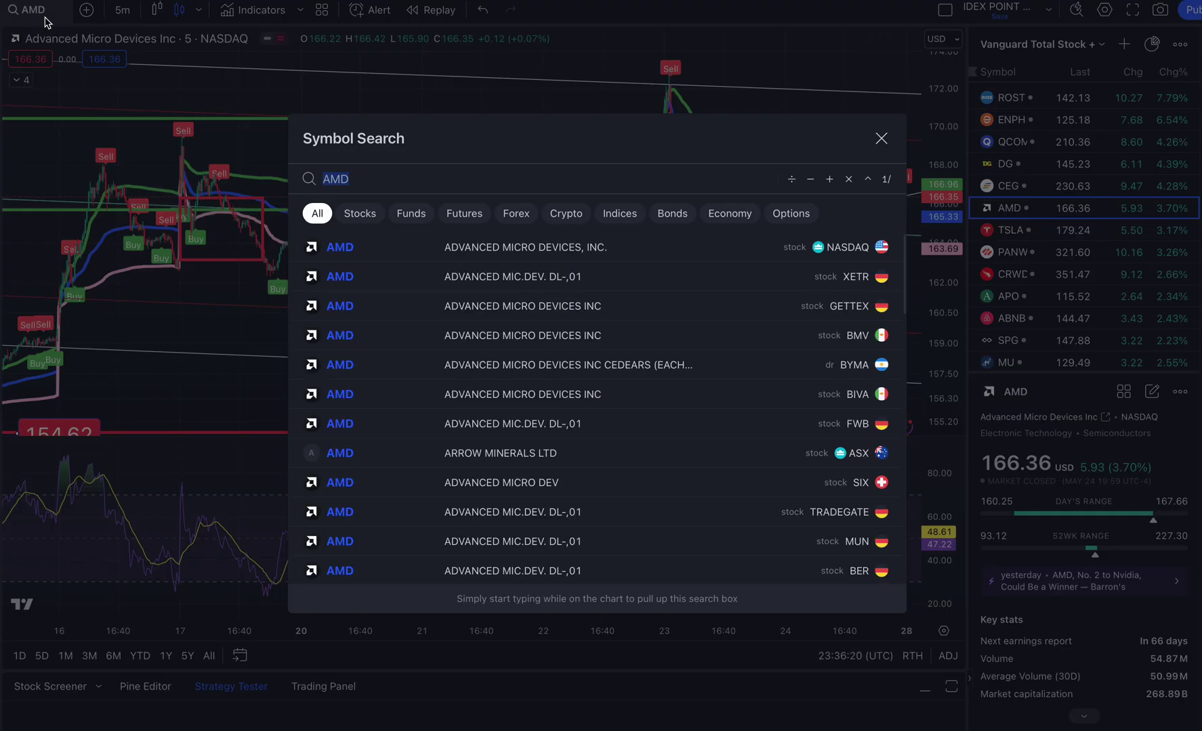
{"action": "type", "text": "FFIE"}
{"action": "left_click", "coordinate": [569, 261]}
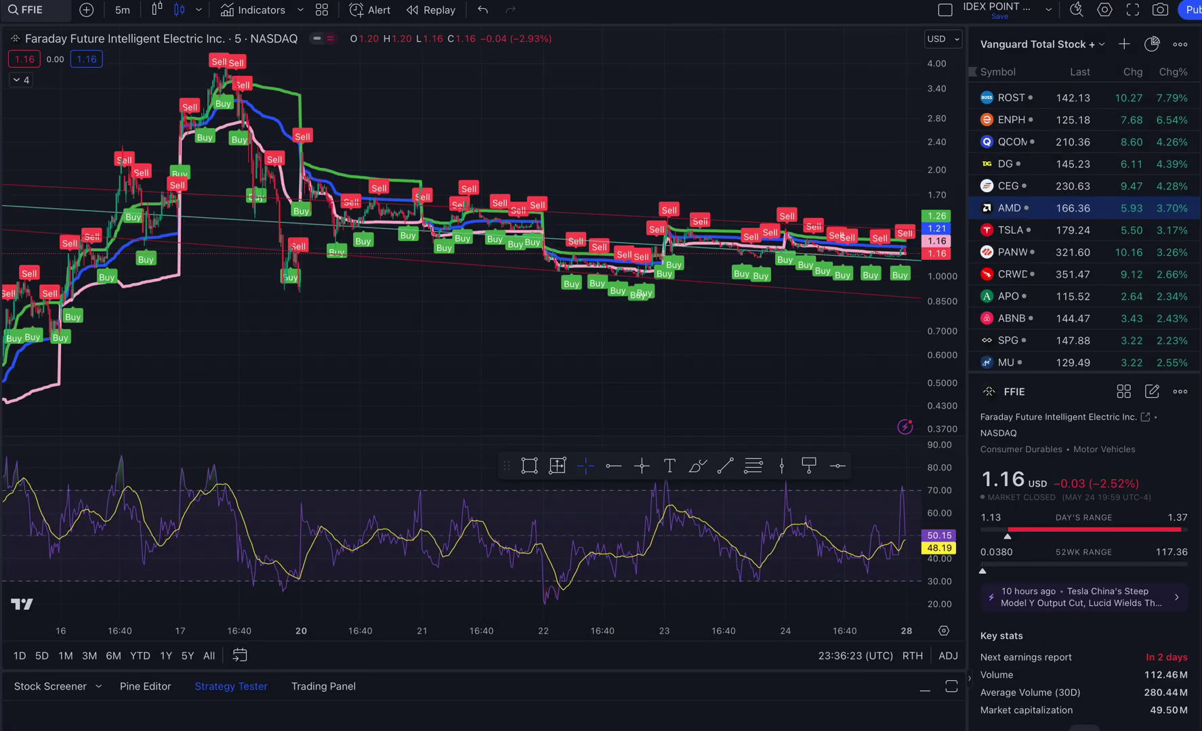
- Examine FFIE's 5-minute price action from mid-May to the latest session against its moving lines and descending channel
{"action": "scroll", "coordinate": [649, 80], "scroll_direction": "down", "scroll_amount": 4}
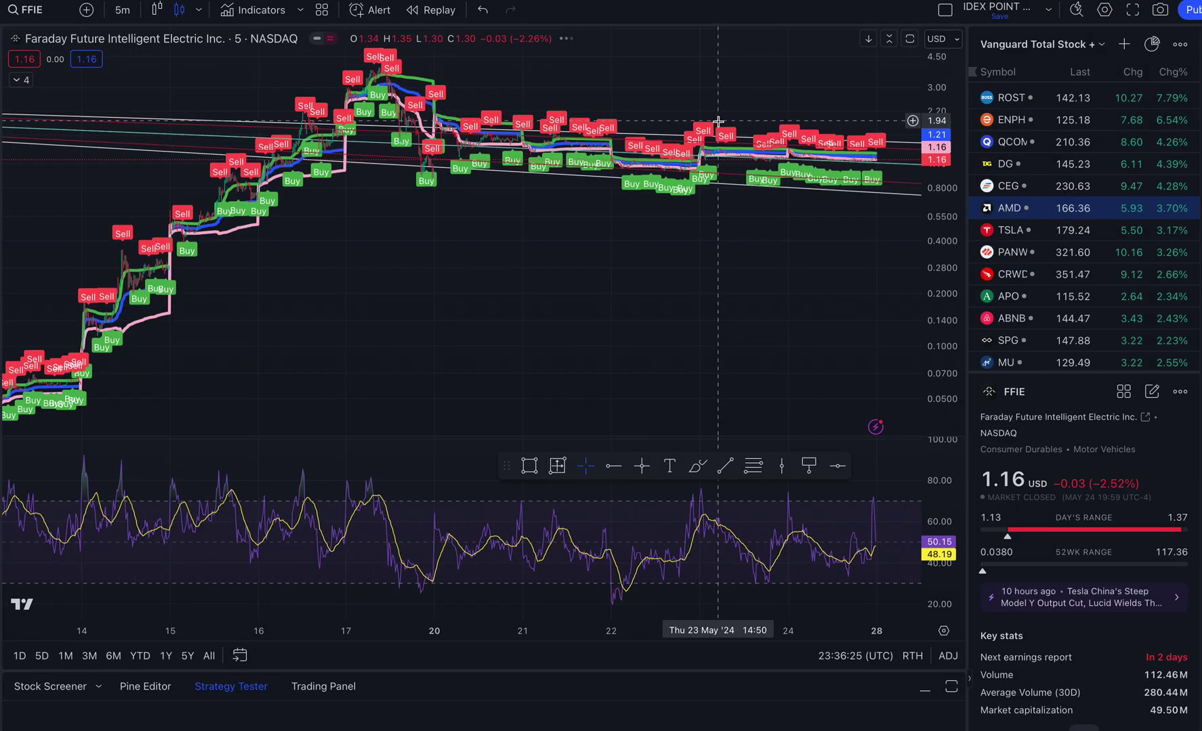
{"action": "scroll", "coordinate": [633, 325], "scroll_direction": "up", "scroll_amount": 3}
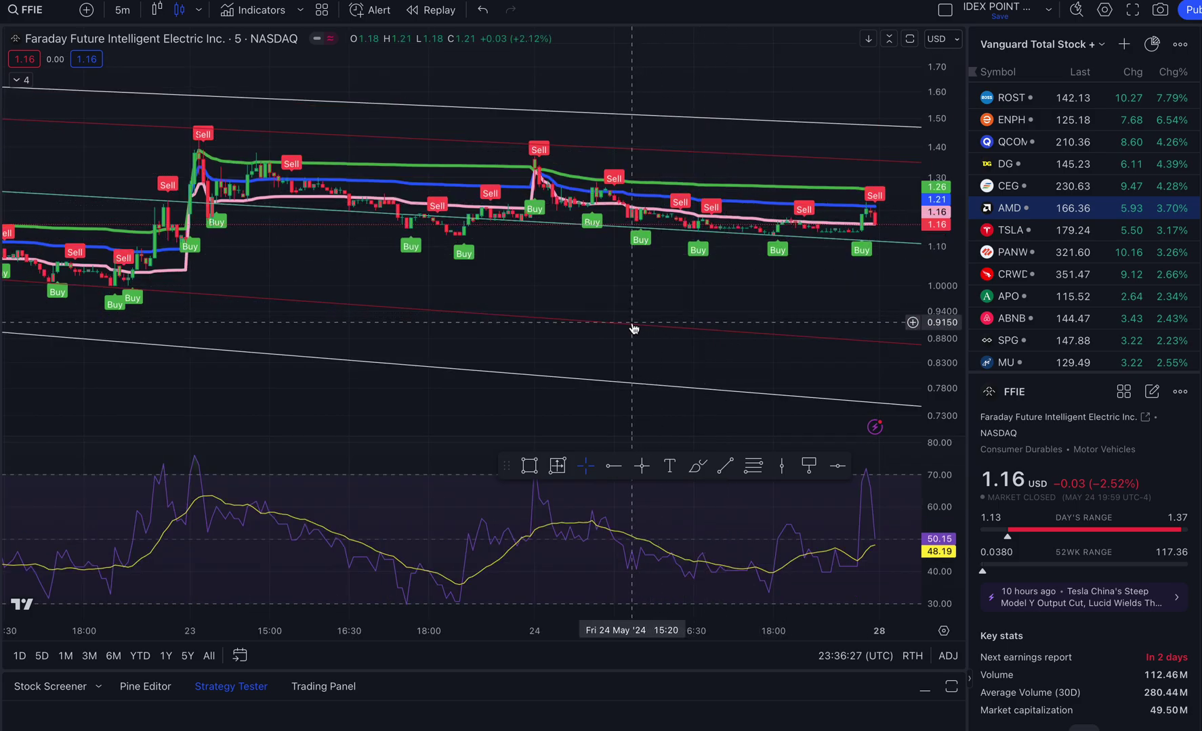
{"action": "scroll", "coordinate": [633, 329], "scroll_direction": "down", "scroll_amount": 2}
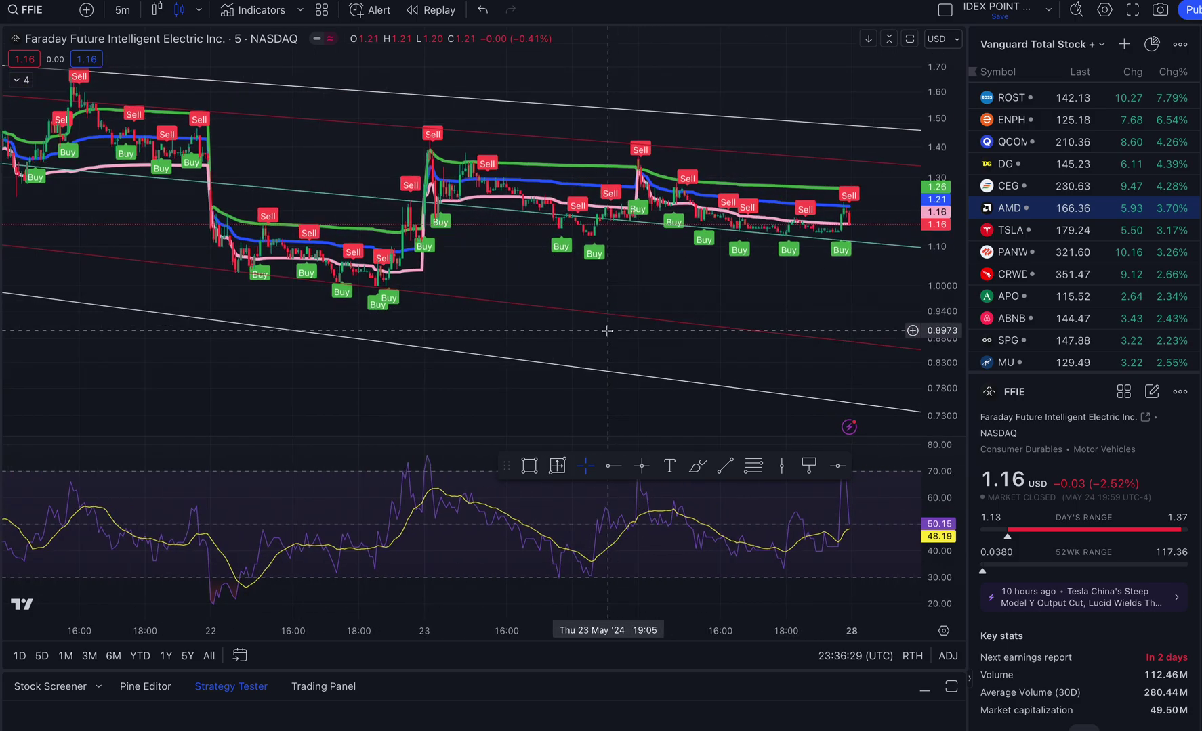
{"action": "scroll", "coordinate": [607, 332], "scroll_direction": "down", "scroll_amount": 3}
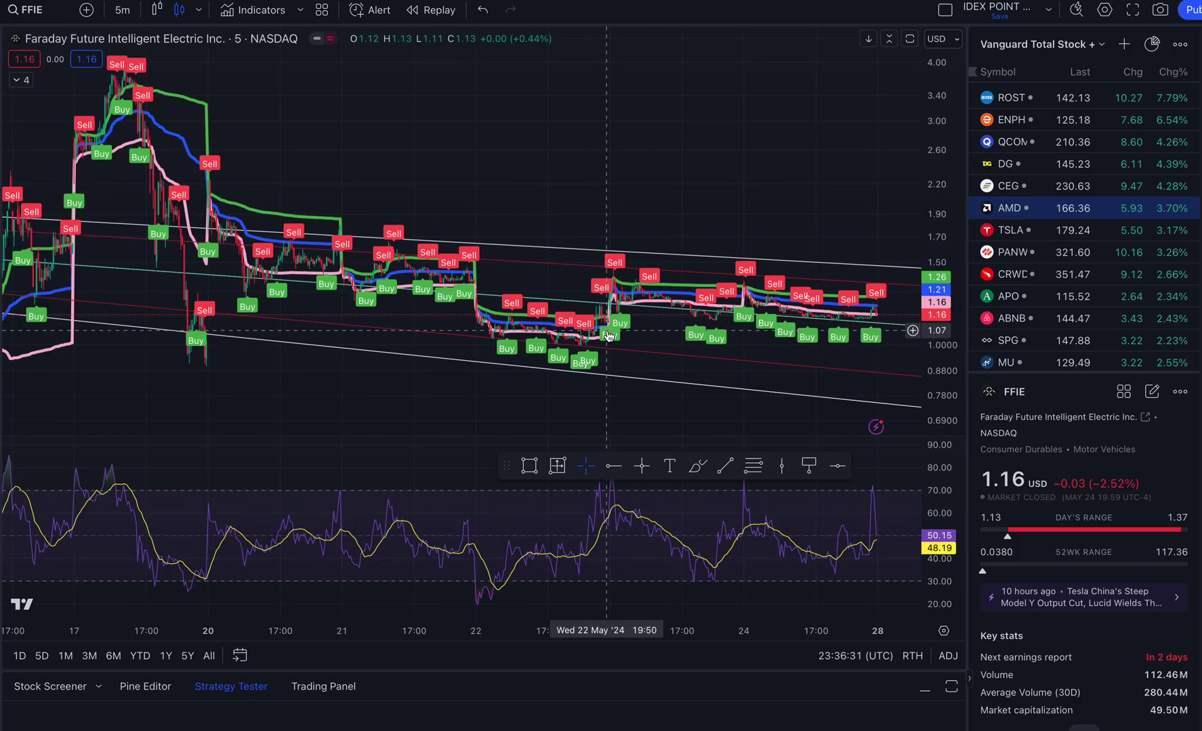
{"action": "left_click_drag", "start_coordinate": [337, 110], "coordinate": [459, 180]}
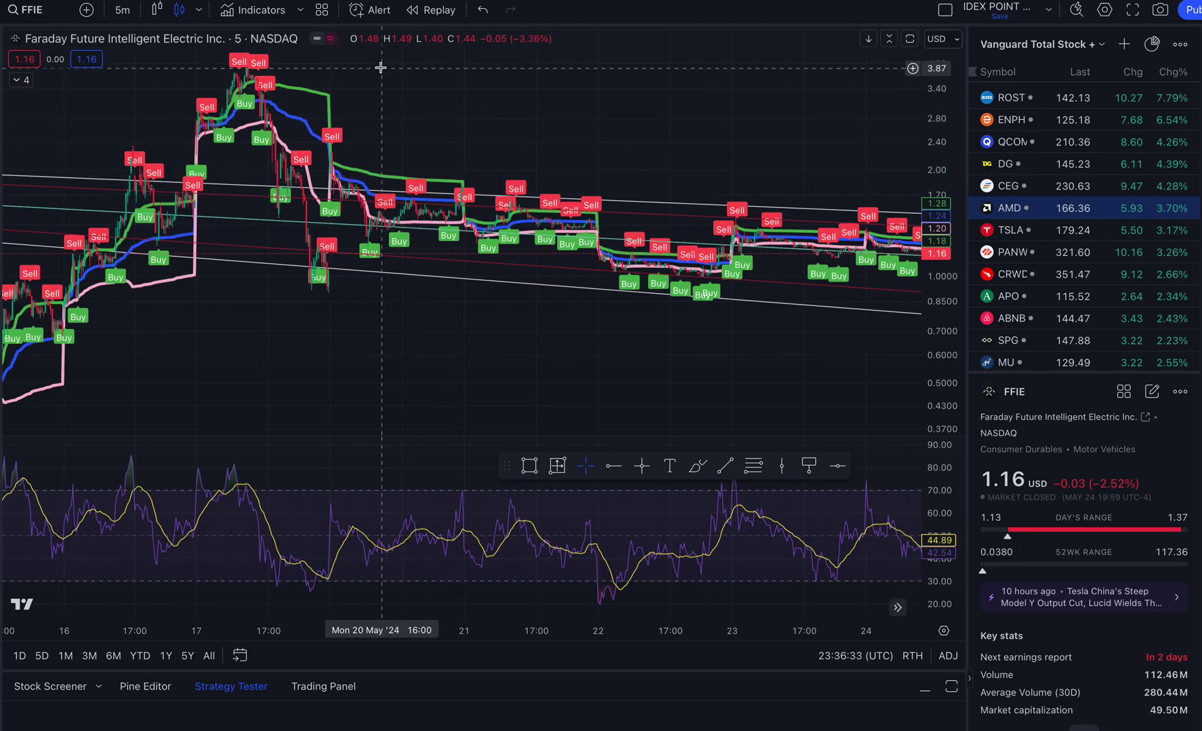
{"action": "scroll", "coordinate": [402, 314], "scroll_direction": "down", "scroll_amount": 1}
{"action": "scroll", "coordinate": [586, 318], "scroll_direction": "right", "scroll_amount": 5}
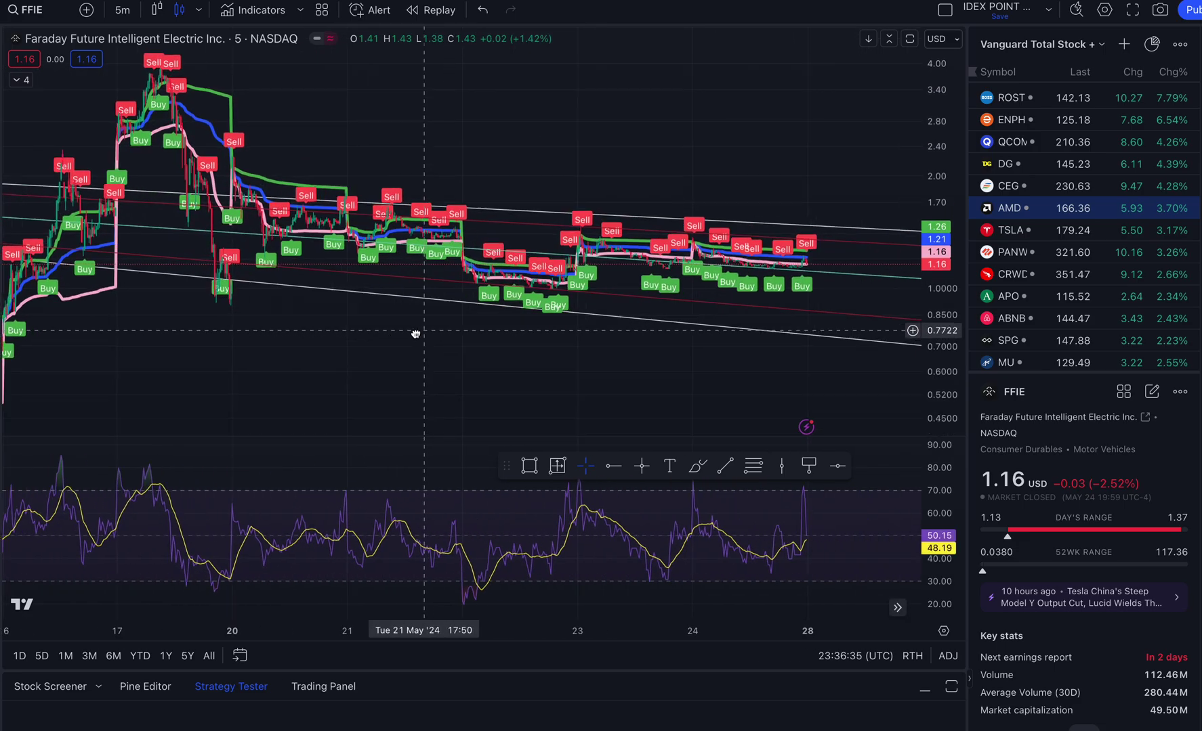
{"action": "key", "text": "alt+r"}
{"action": "scroll", "coordinate": [571, 351], "scroll_direction": "down", "scroll_amount": 4}
{"action": "scroll", "coordinate": [779, 291], "scroll_direction": "right", "scroll_amount": 2}
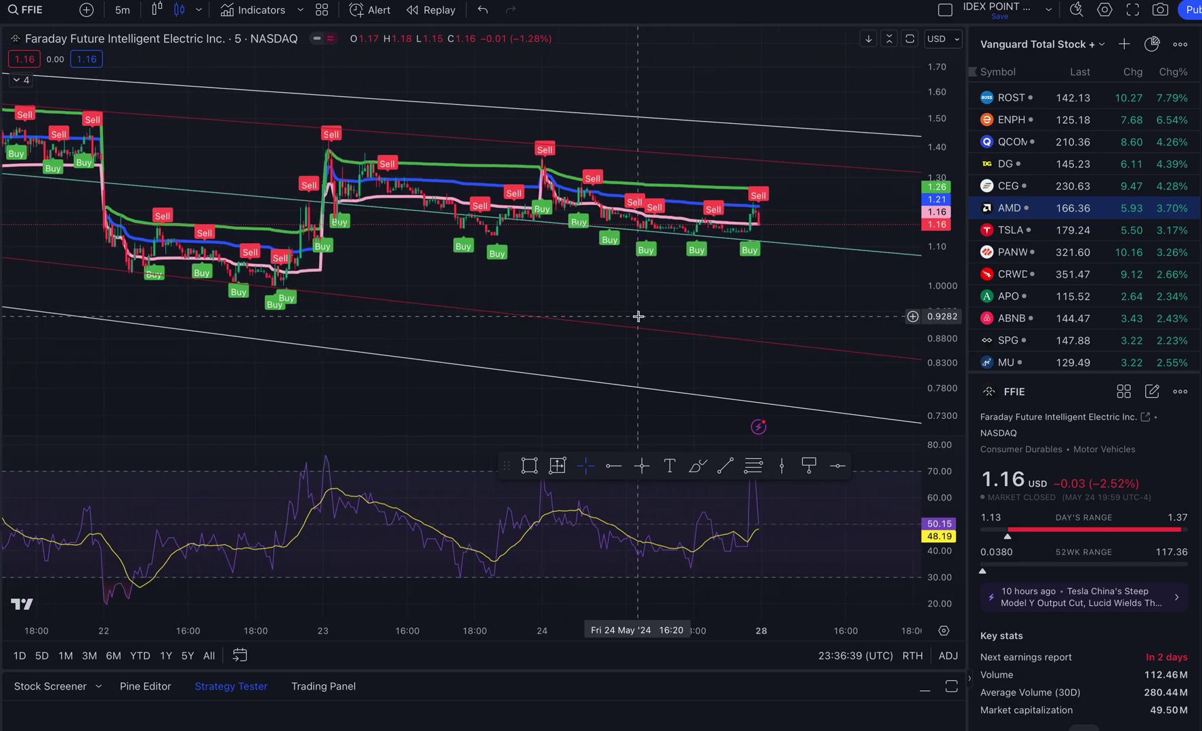
- Add a price label at 1.16 on the latest candle of the FFIE chart
{"action": "scroll", "coordinate": [701, 251], "scroll_direction": "up", "scroll_amount": 5}
{"action": "left_click_drag", "start_coordinate": [570, 287], "coordinate": [569, 399]}
{"action": "left_click_drag", "start_coordinate": [943, 94], "coordinate": [944, 135]}
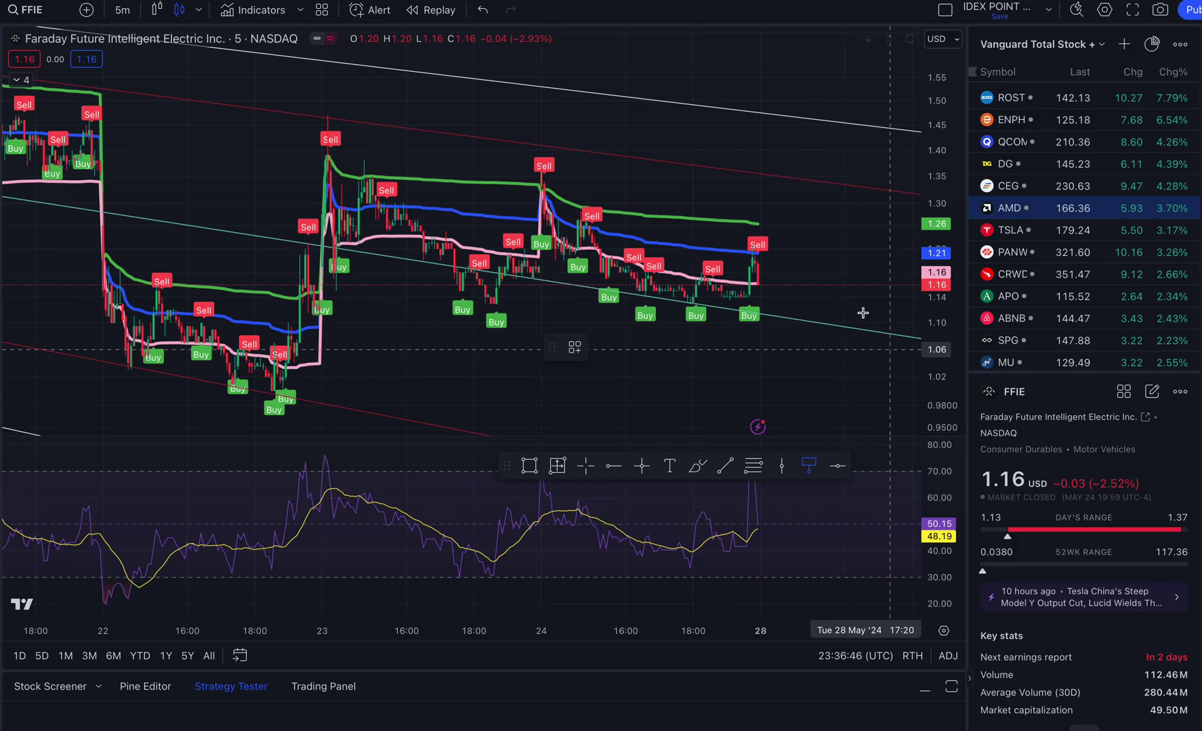
{"action": "left_click", "coordinate": [756, 285]}
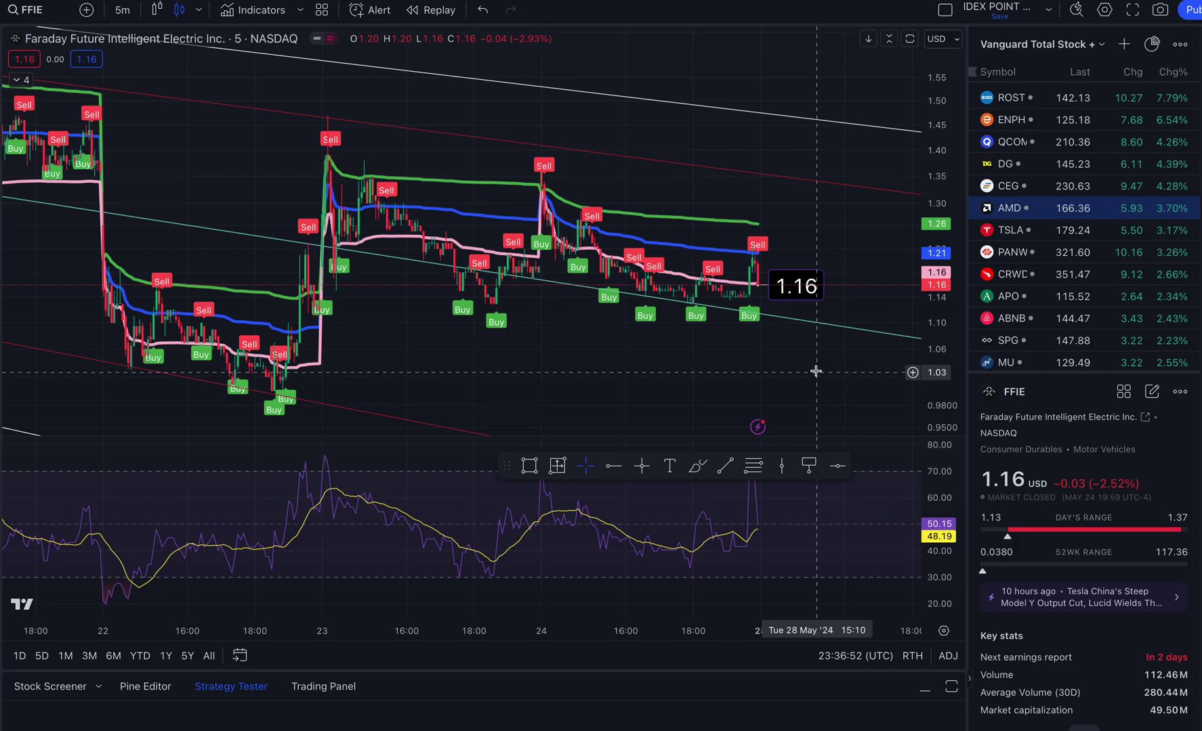
- Shift the 1.16 price label slightly farther from the last candle and deselect it
{"action": "left_click_drag", "start_coordinate": [684, 366], "coordinate": [638, 306]}
{"action": "left_click_drag", "start_coordinate": [953, 109], "coordinate": [932, 291]}
{"action": "left_click_drag", "start_coordinate": [848, 309], "coordinate": [842, 278]}
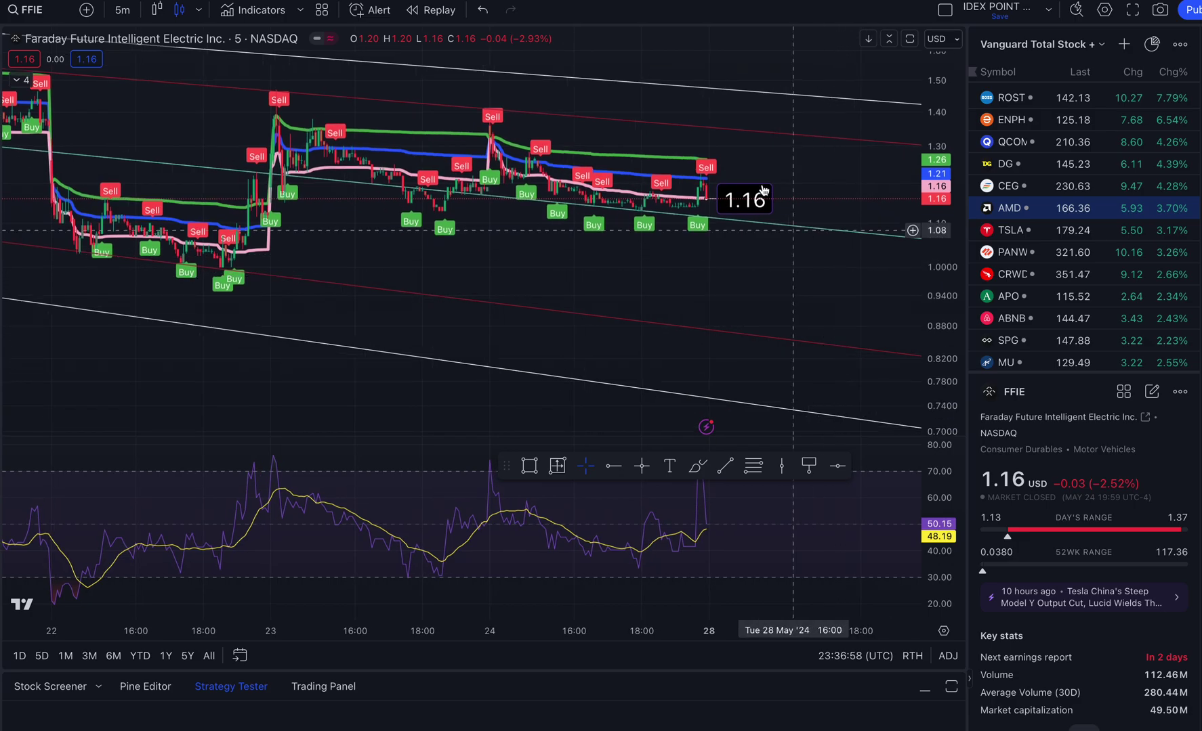
{"action": "left_click_drag", "start_coordinate": [748, 210], "coordinate": [770, 214]}
{"action": "left_click", "coordinate": [752, 298]}
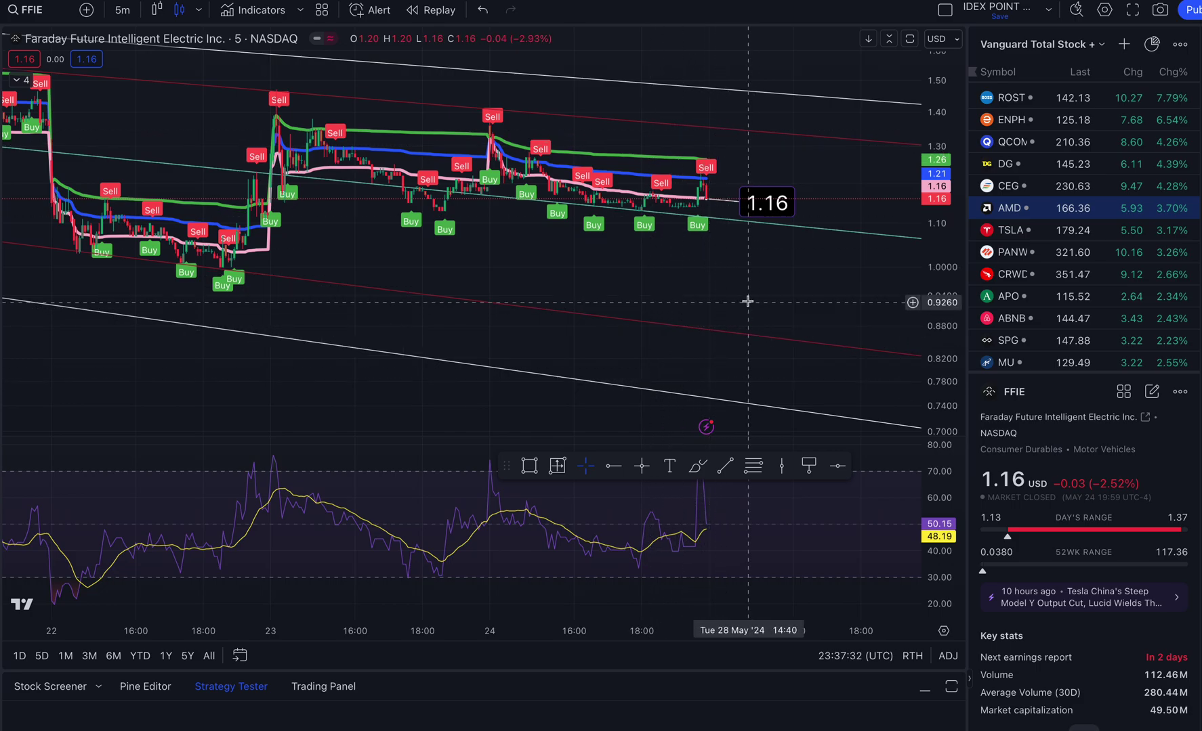
- Examine FFIE's 5-minute swings since 16 May within the descending channel, including its lower boundary lines
{"action": "scroll", "coordinate": [745, 301], "scroll_direction": "down", "scroll_amount": 3}
{"action": "scroll", "coordinate": [732, 298], "scroll_direction": "down", "scroll_amount": 3}
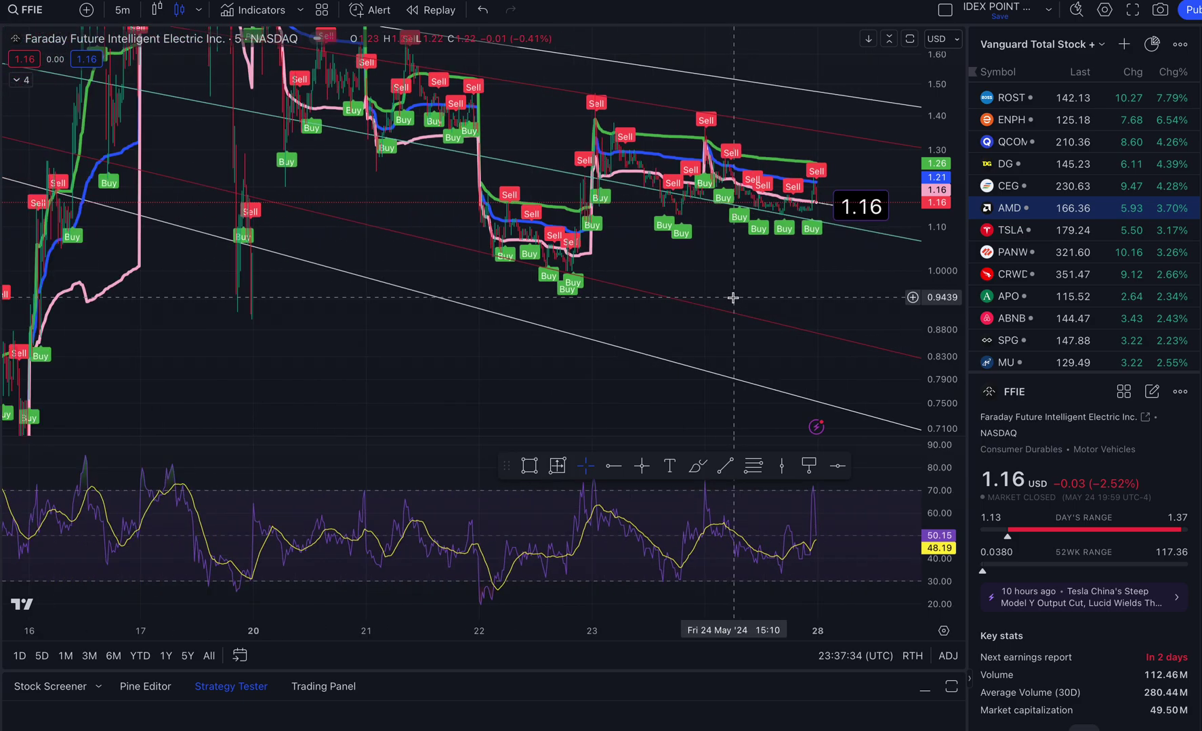
{"action": "left_click_drag", "start_coordinate": [685, 279], "coordinate": [682, 344]}
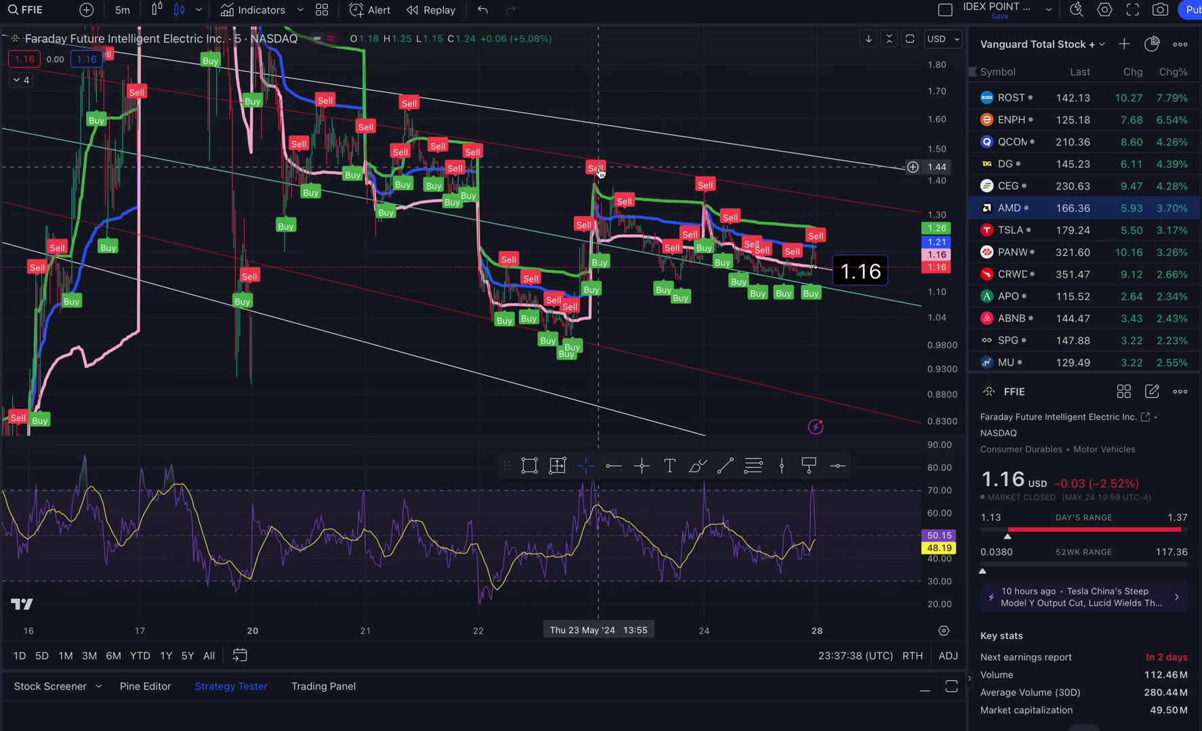
{"action": "mouse_move", "coordinate": [332, 295]}
{"action": "left_mouse_down"}
{"action": "mouse_move", "coordinate": [308, 384]}
{"action": "mouse_move", "coordinate": [348, 363]}
{"action": "mouse_move", "coordinate": [328, 286]}
{"action": "left_mouse_up"}
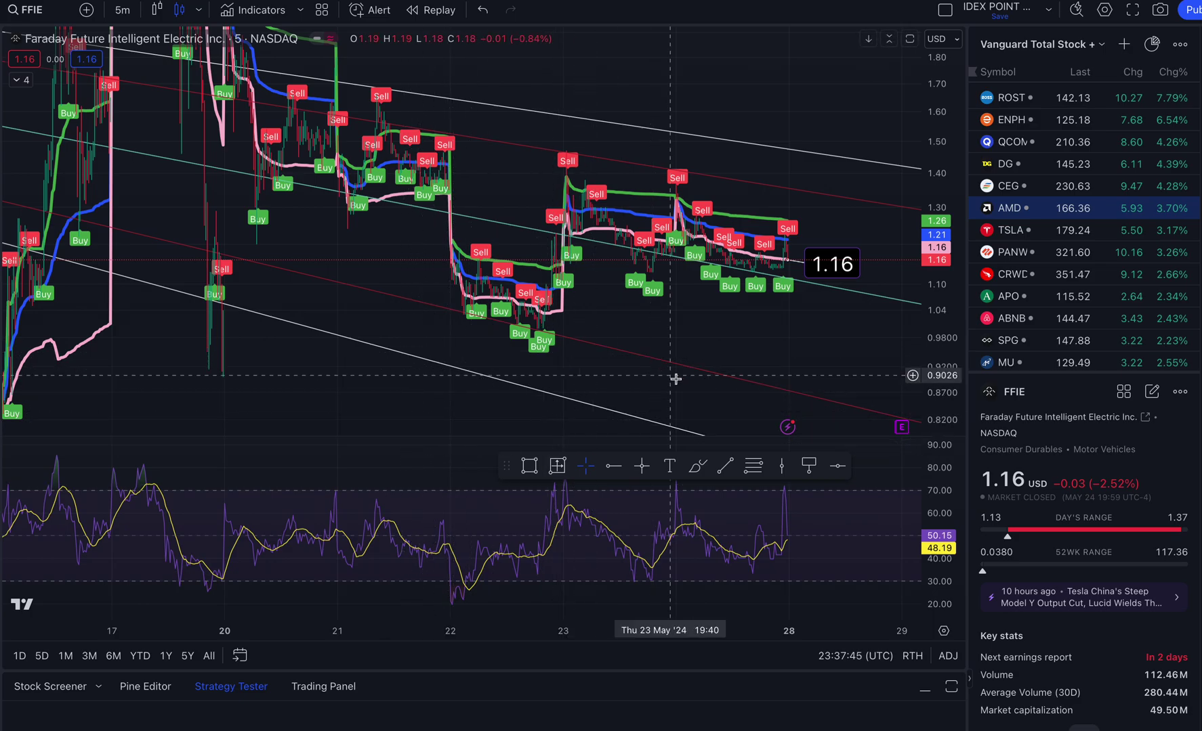
{"action": "left_click_drag", "start_coordinate": [676, 379], "coordinate": [667, 364]}
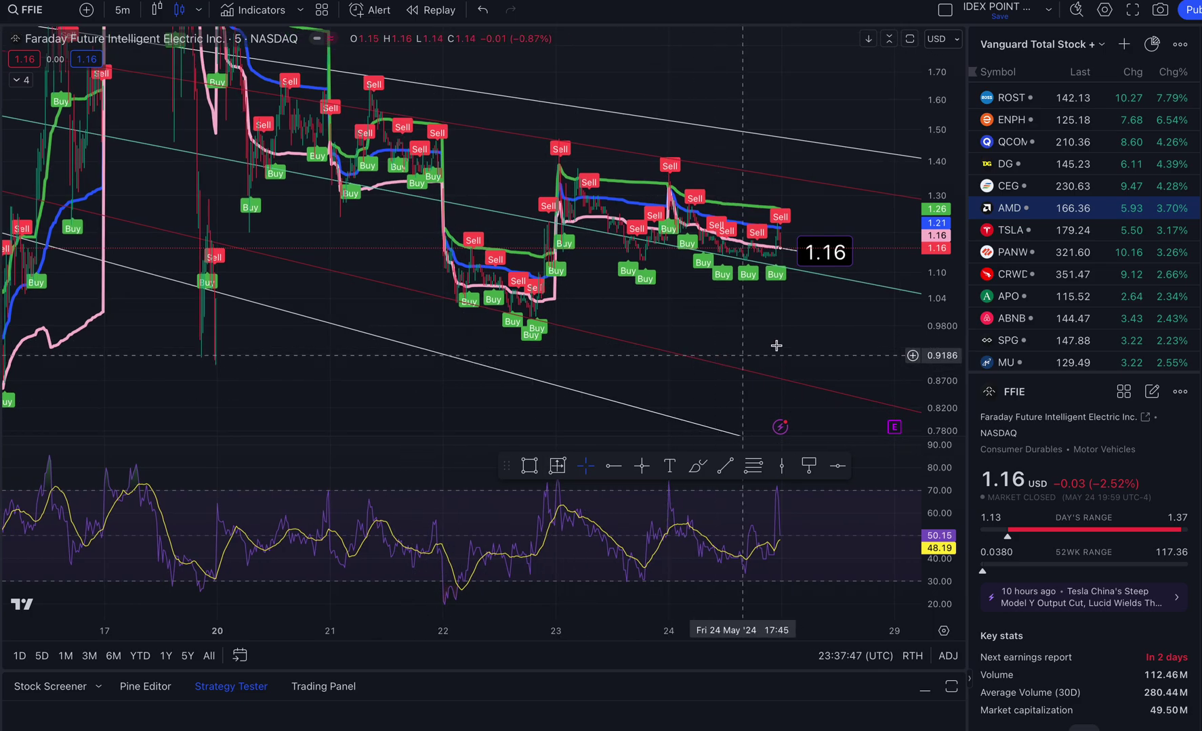
{"action": "left_click_drag", "start_coordinate": [863, 349], "coordinate": [865, 333]}
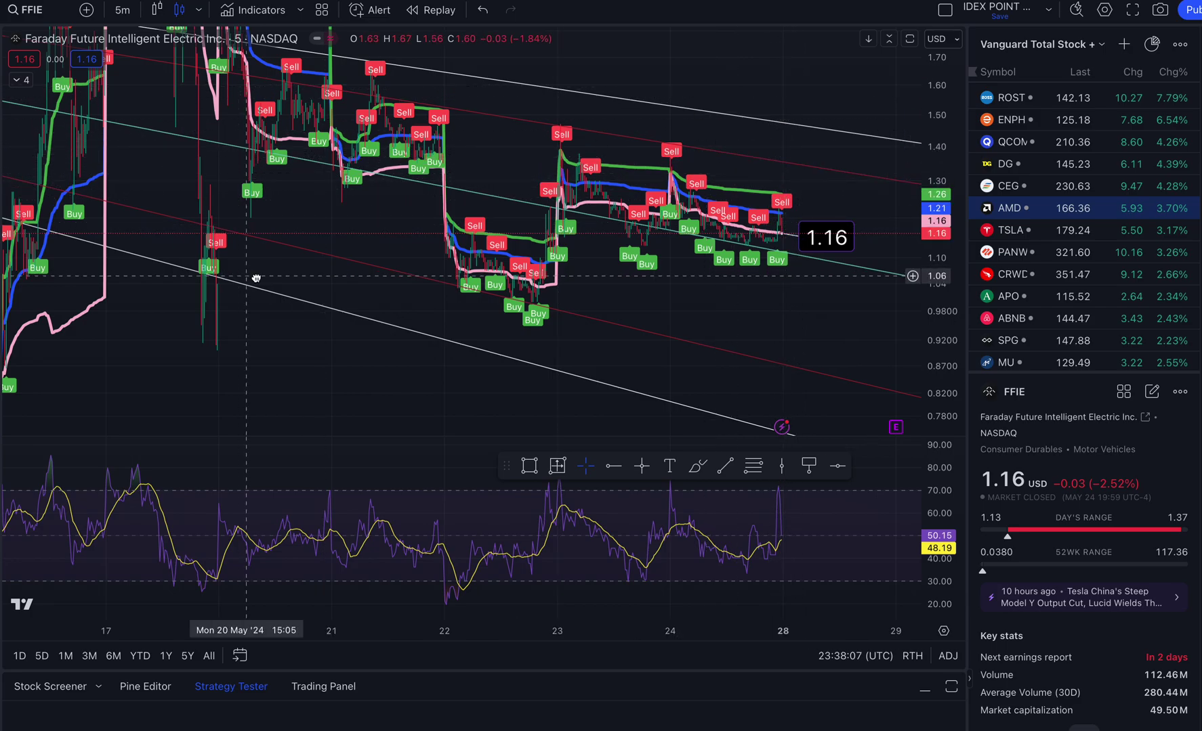
{"action": "left_click_drag", "start_coordinate": [255, 271], "coordinate": [306, 271]}
{"action": "left_click_drag", "start_coordinate": [932, 101], "coordinate": [932, 325]}
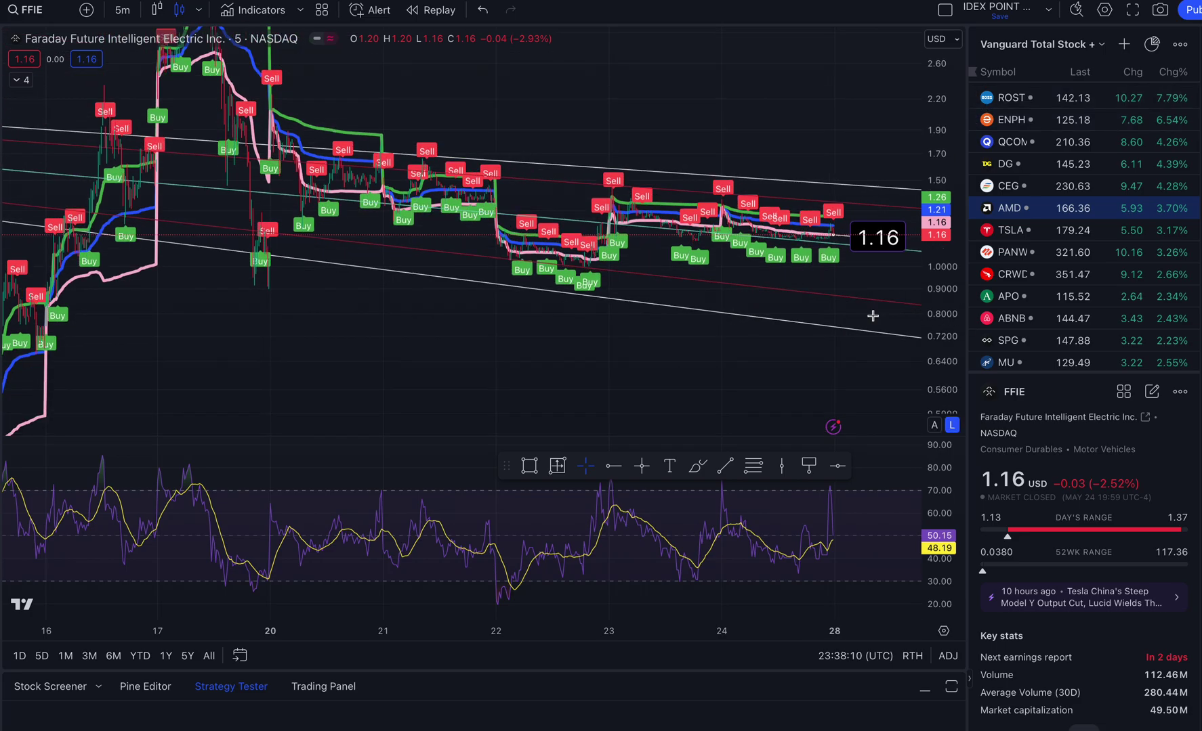
- Switch the FFIE chart to the 1-hour interval and examine the May rally against its trend lines
{"action": "left_click_drag", "start_coordinate": [420, 244], "coordinate": [453, 314]}
{"action": "left_click_drag", "start_coordinate": [943, 68], "coordinate": [944, 210]}
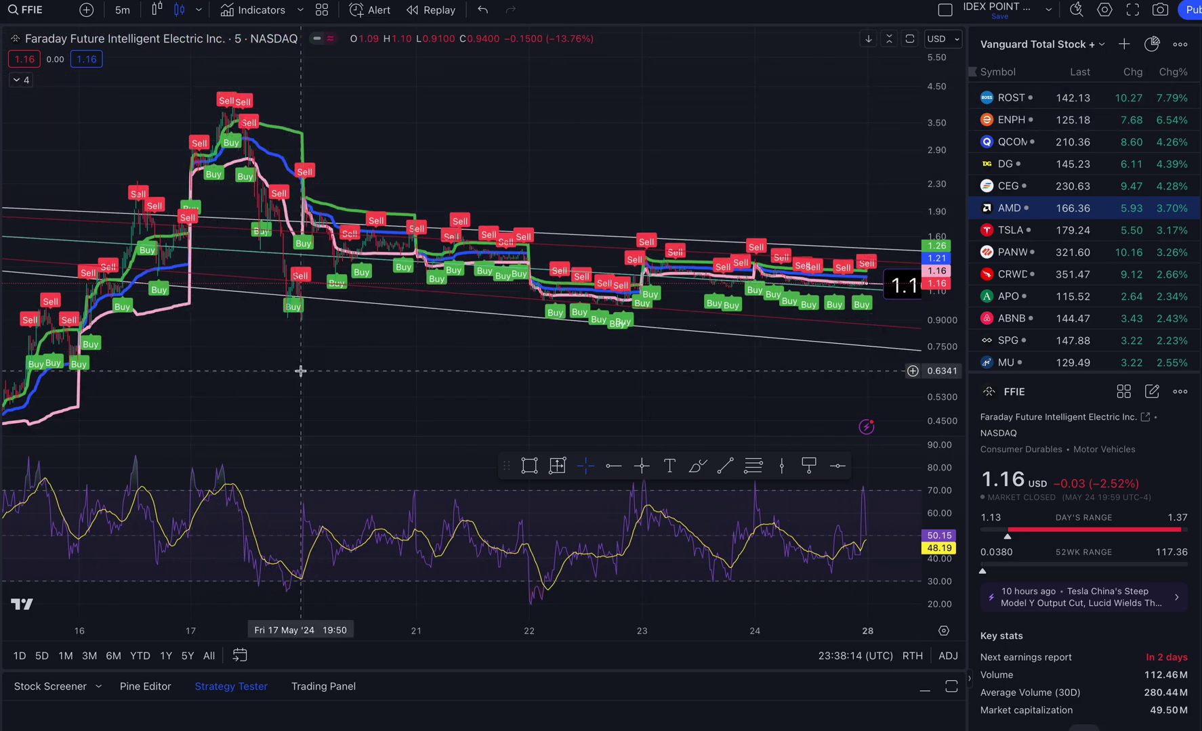
{"action": "left_click_drag", "start_coordinate": [300, 371], "coordinate": [356, 291]}
{"action": "scroll", "coordinate": [378, 308], "scroll_direction": "down", "scroll_amount": 3}
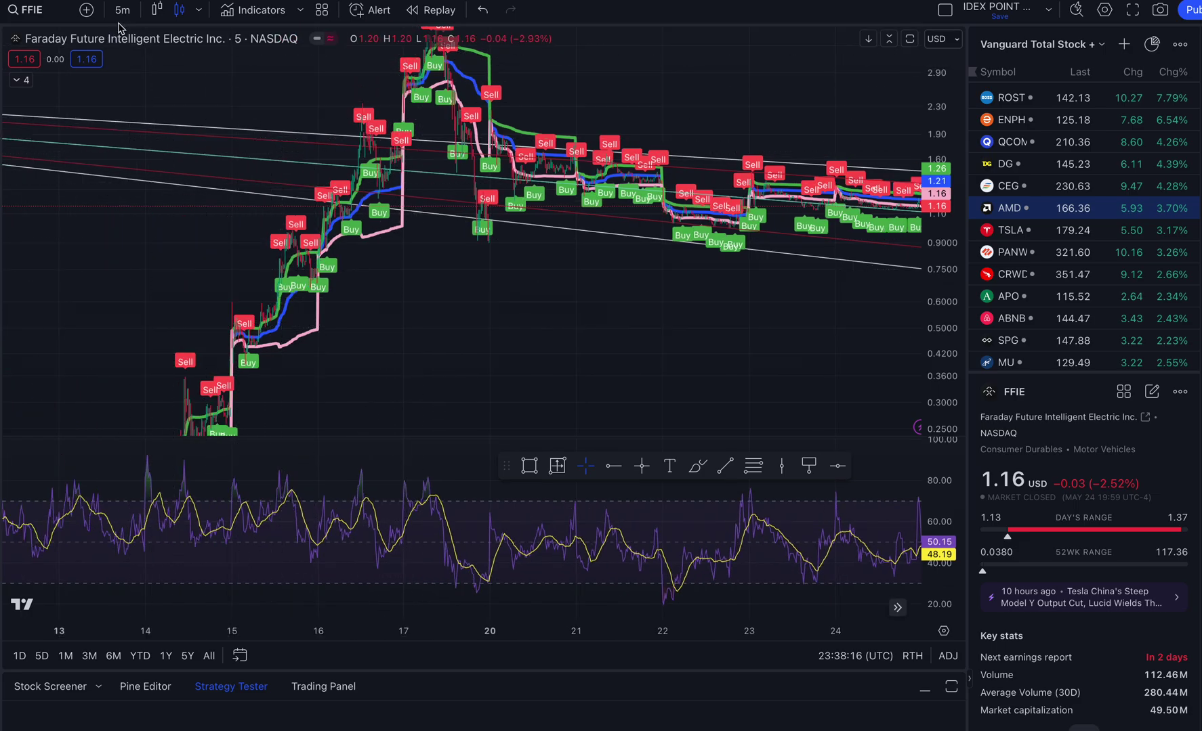
{"action": "left_click", "coordinate": [122, 10]}
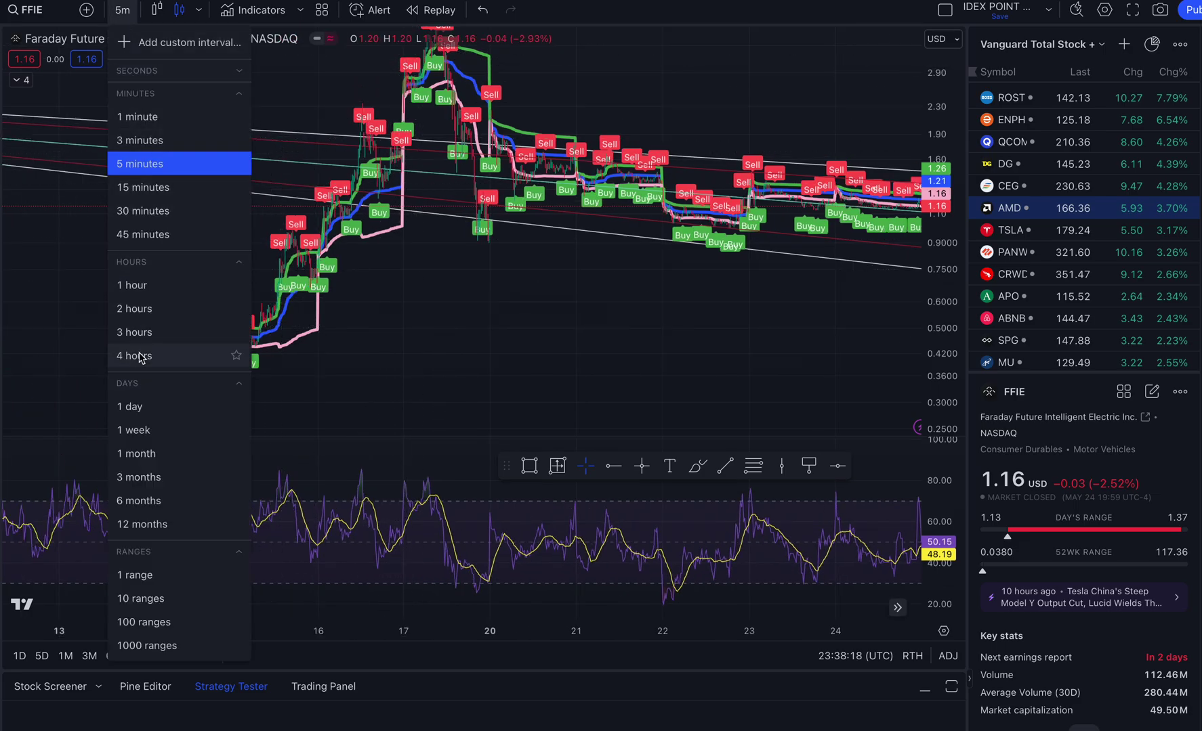
{"action": "left_click", "coordinate": [133, 293]}
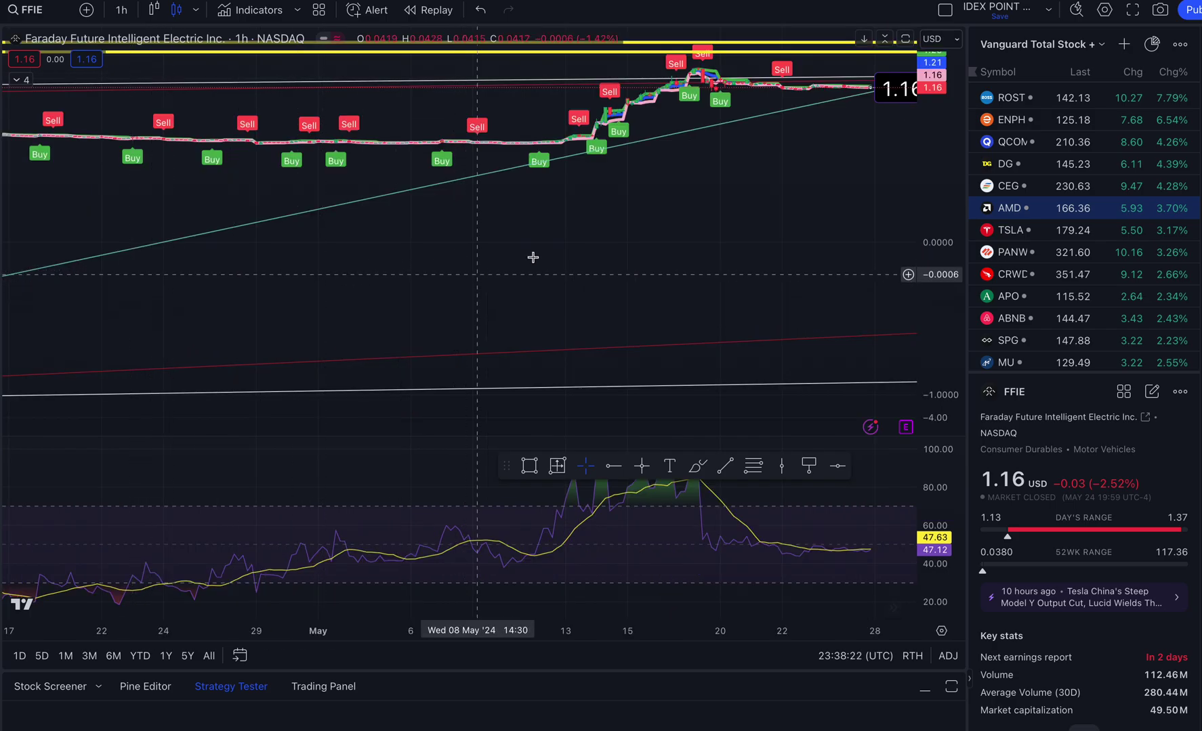
{"action": "left_click_drag", "start_coordinate": [941, 128], "coordinate": [941, 66]}
{"action": "left_click_drag", "start_coordinate": [794, 129], "coordinate": [801, 331]}
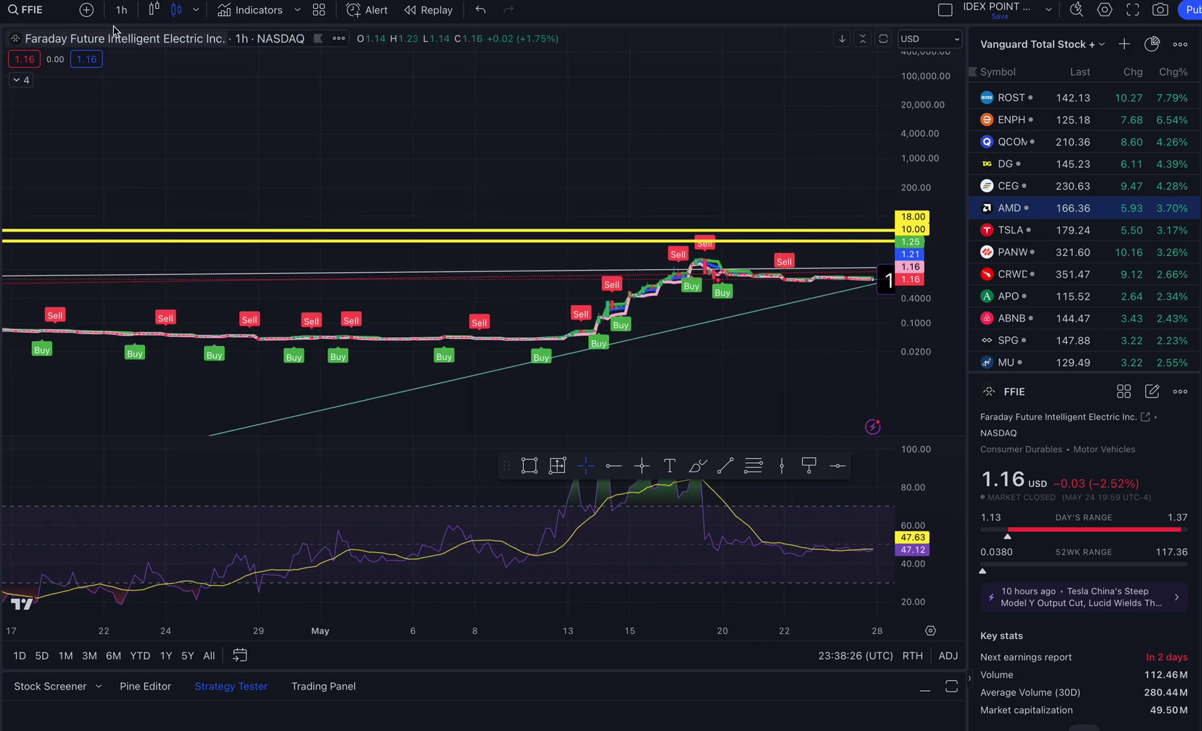
- Switch the FFIE chart to the daily interval and examine its history back to 2021 around the 10.00 and 18.00 lines
{"action": "left_click", "coordinate": [121, 9]}
{"action": "left_click", "coordinate": [131, 407]}
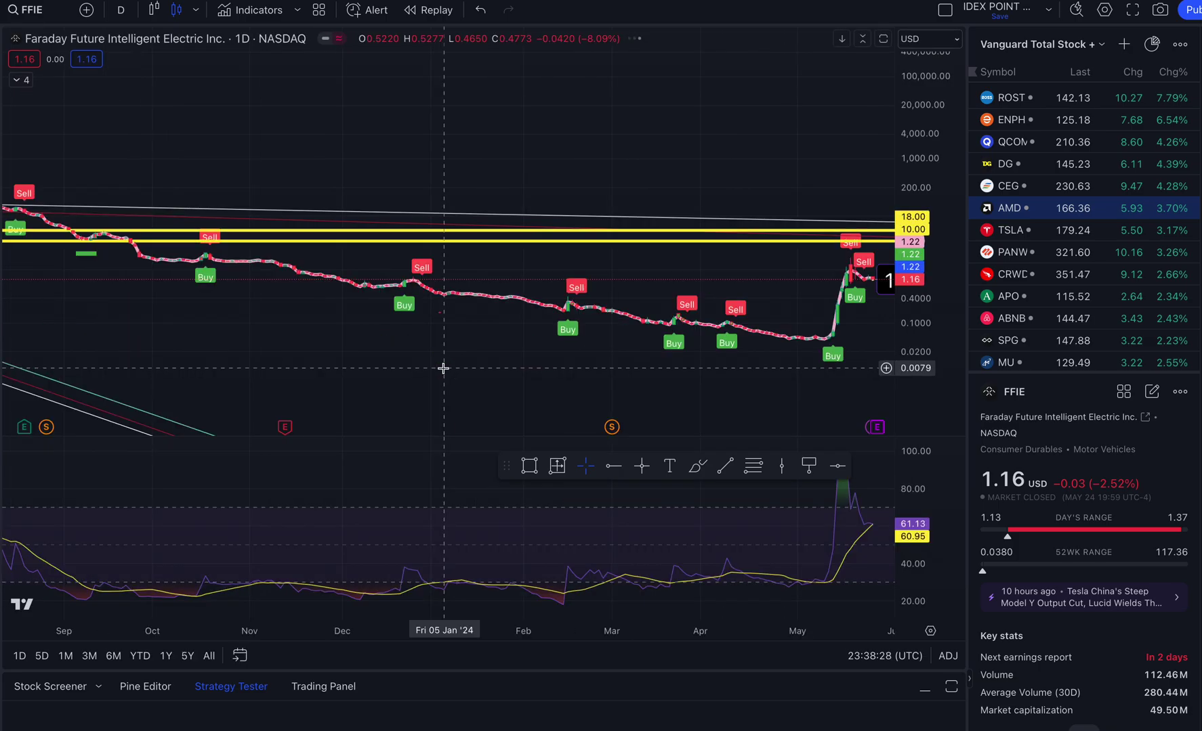
{"action": "left_click_drag", "start_coordinate": [695, 244], "coordinate": [741, 298]}
{"action": "scroll", "coordinate": [748, 255], "scroll_direction": "down", "scroll_amount": 6}
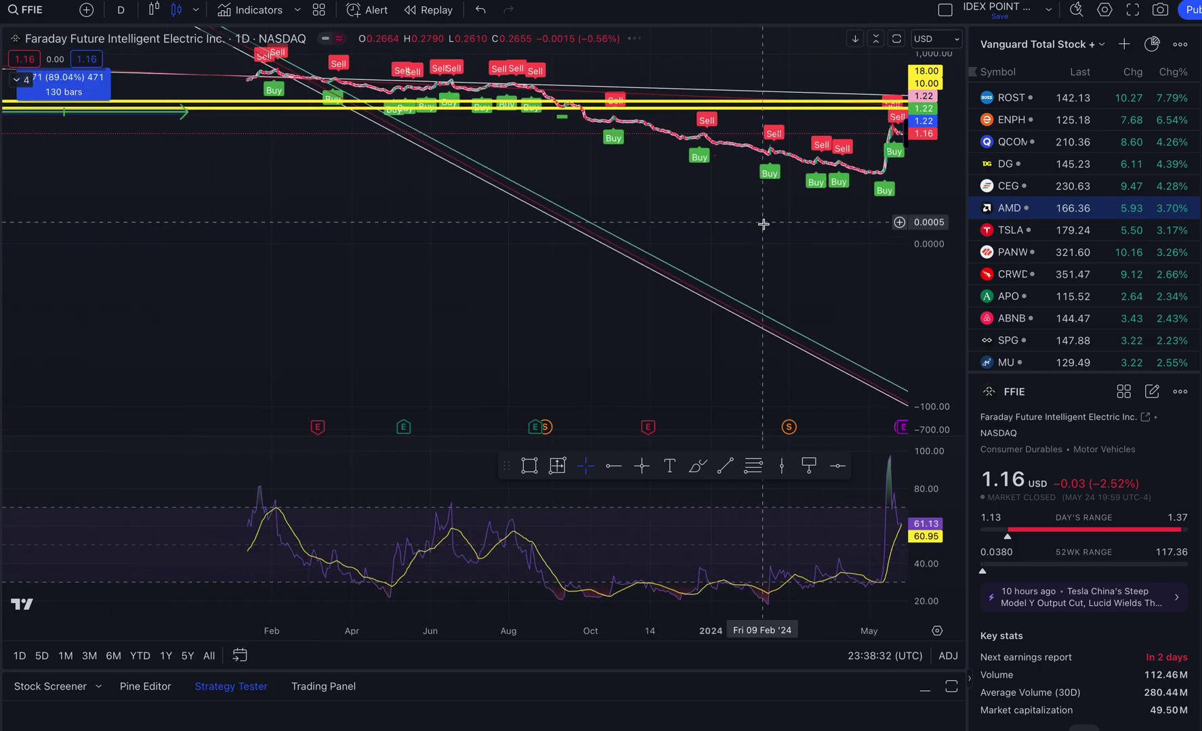
{"action": "scroll", "coordinate": [406, 257], "scroll_direction": "down", "scroll_amount": 2}
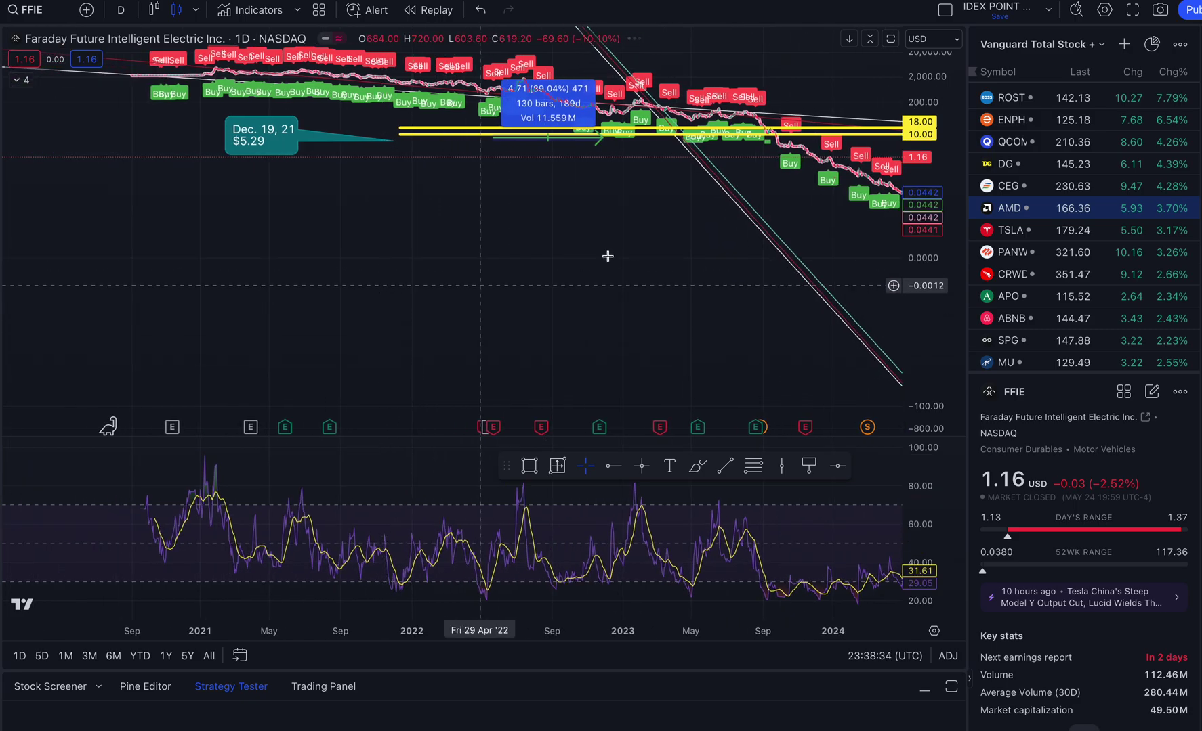
{"action": "left_click_drag", "start_coordinate": [943, 203], "coordinate": [944, 108]}
{"action": "left_click_drag", "start_coordinate": [523, 182], "coordinate": [548, 331]}
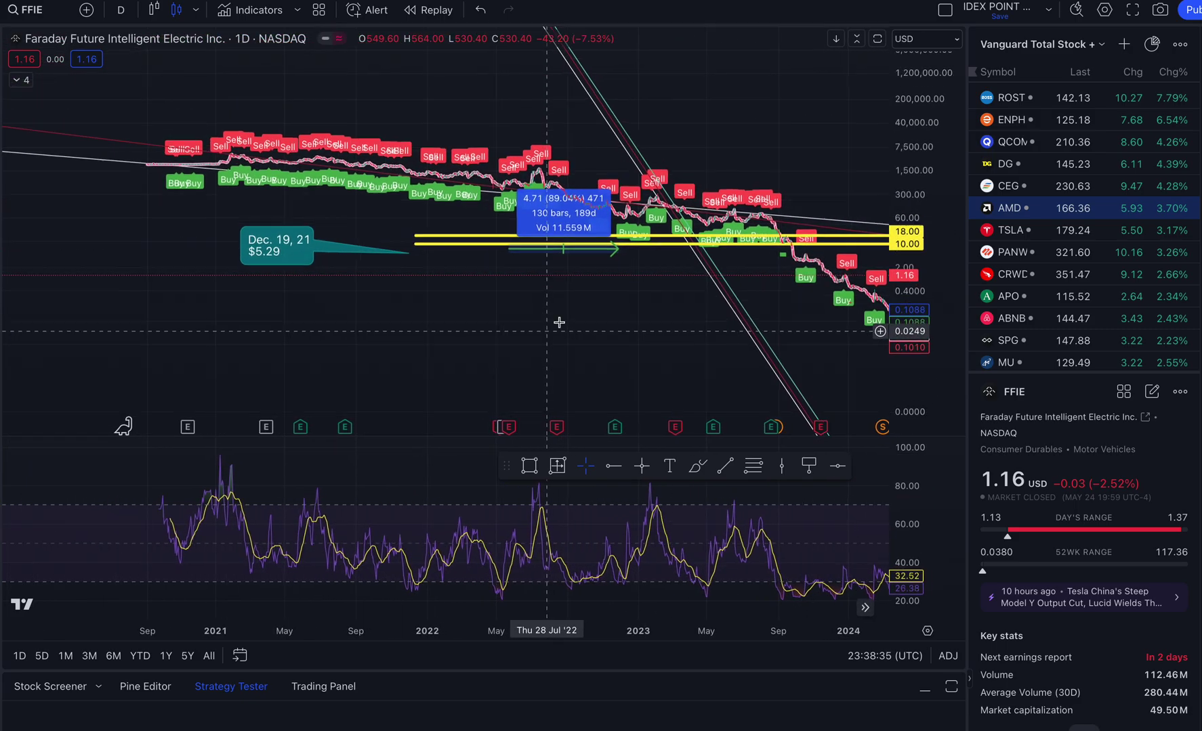
{"action": "left_click_drag", "start_coordinate": [910, 307], "coordinate": [896, 159]}
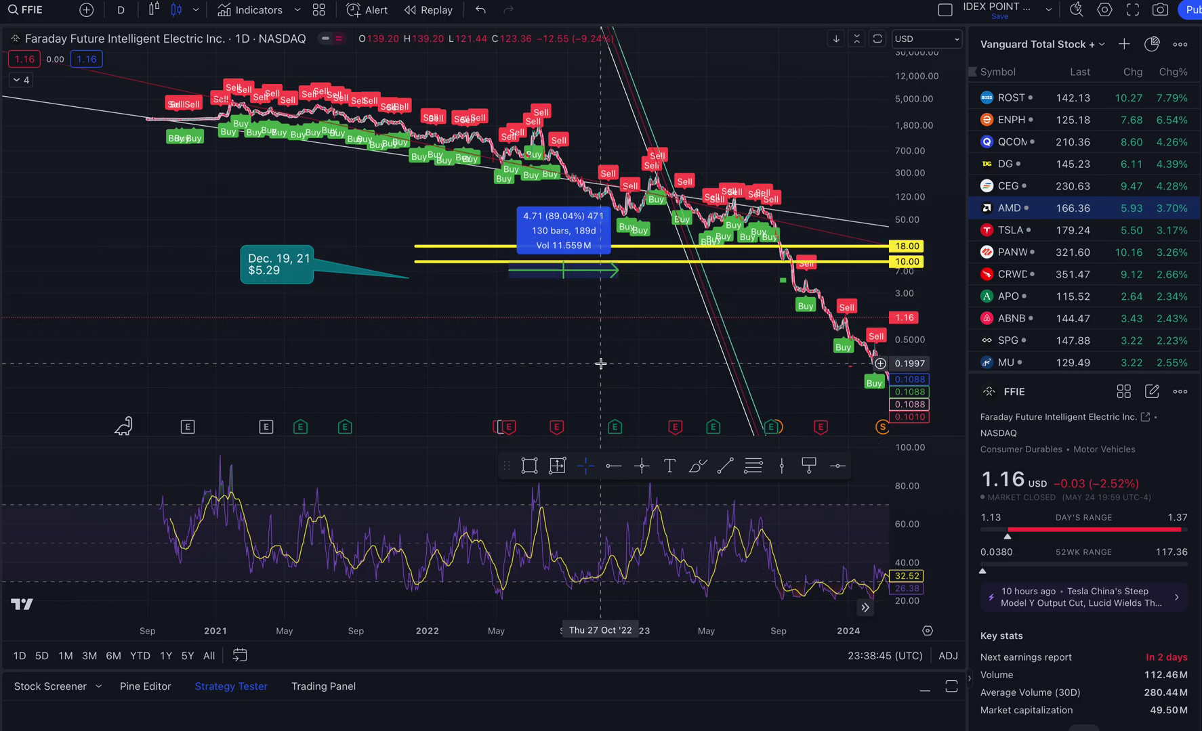
- Examine FFIE's long daily decline through to the May 2024 spike, including the channel lines extending before 2021
{"action": "left_click_drag", "start_coordinate": [636, 324], "coordinate": [511, 353]}
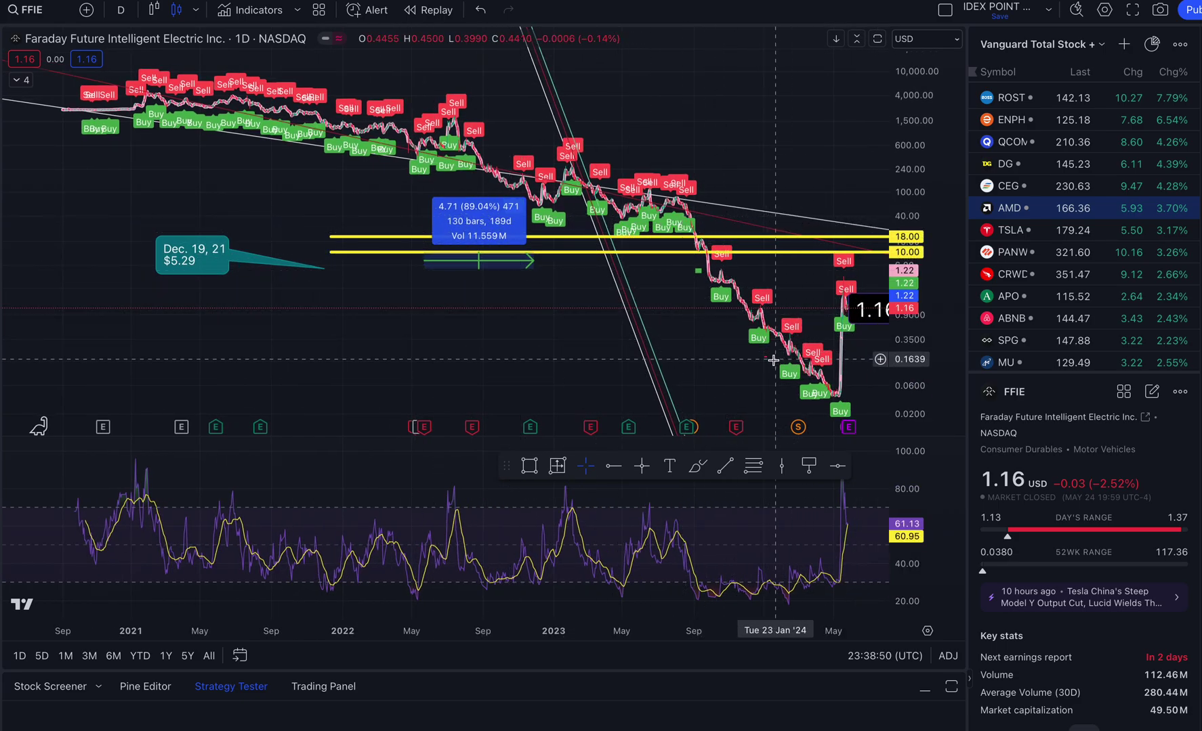
{"action": "scroll", "coordinate": [772, 361], "scroll_direction": "up", "scroll_amount": 1}
{"action": "left_click_drag", "start_coordinate": [353, 354], "coordinate": [304, 345]}
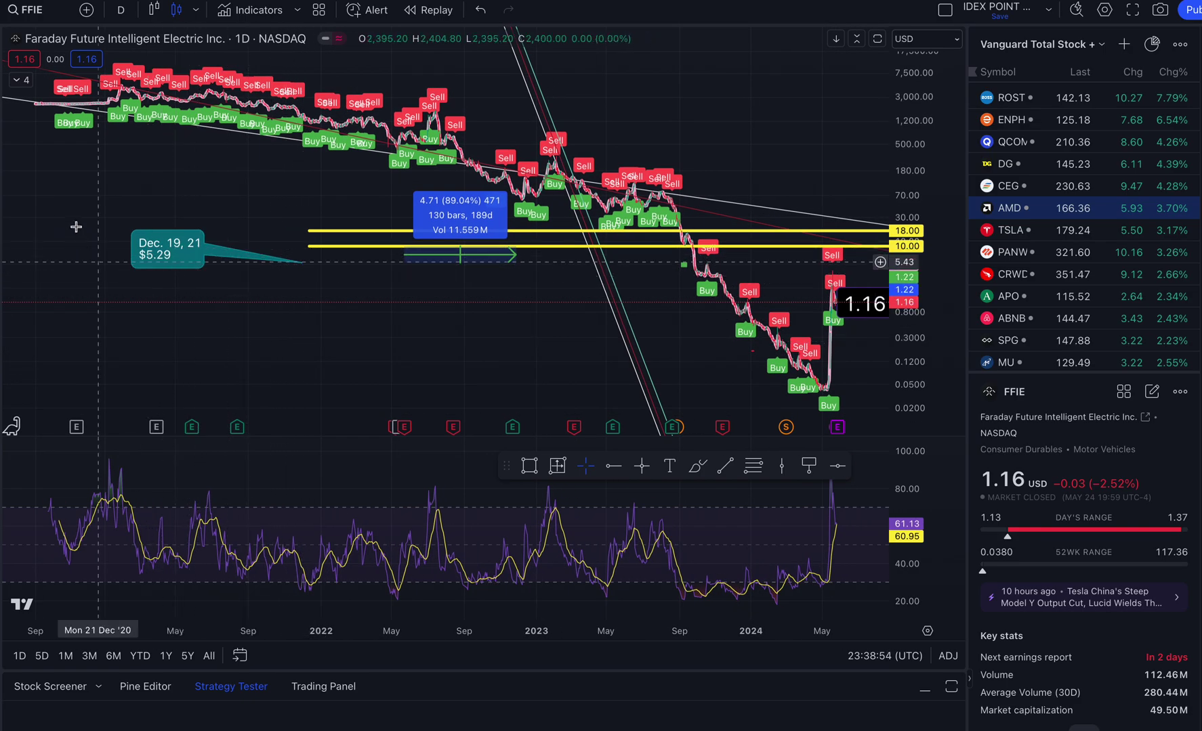
{"action": "scroll", "coordinate": [271, 325], "scroll_direction": "right", "scroll_amount": 3}
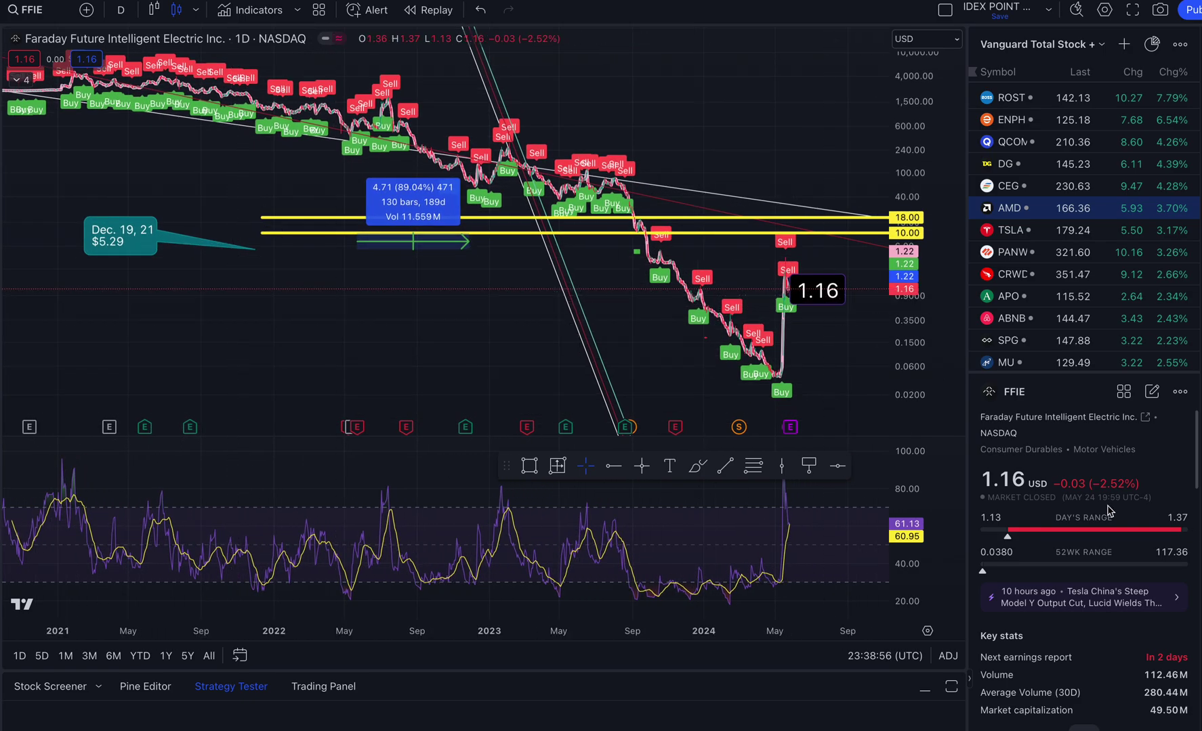
{"action": "scroll", "coordinate": [207, 303], "scroll_direction": "down", "scroll_amount": 3}
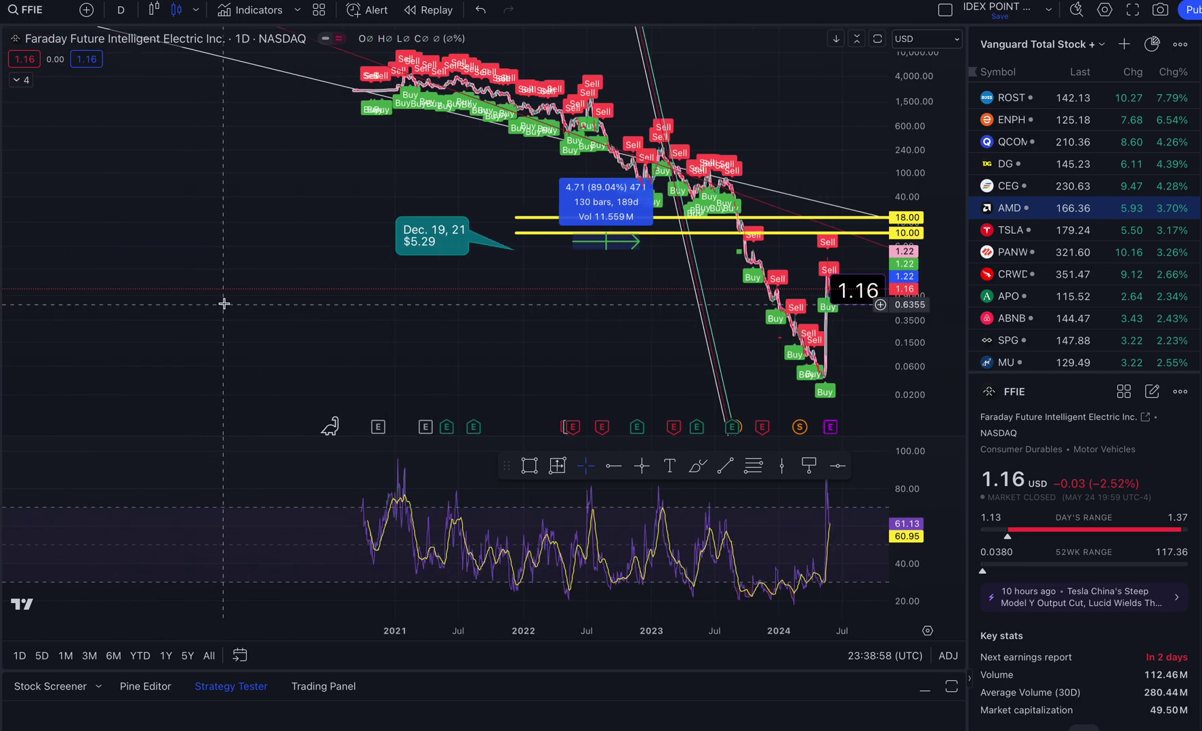
{"action": "left_click_drag", "start_coordinate": [223, 304], "coordinate": [230, 332]}
{"action": "left_click_drag", "start_coordinate": [206, 220], "coordinate": [220, 299]}
{"action": "left_click_drag", "start_coordinate": [934, 128], "coordinate": [937, 284]}
{"action": "left_click_drag", "start_coordinate": [296, 89], "coordinate": [394, 152]}
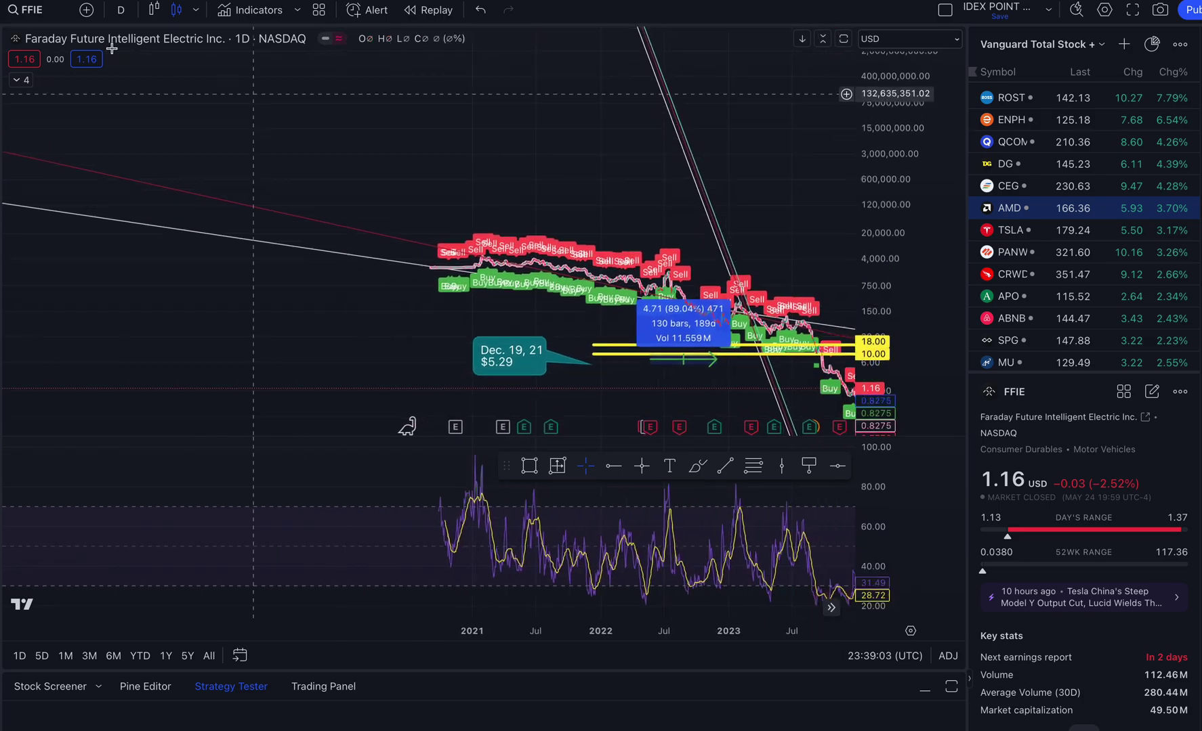
- Switch the FFIE chart to the 1-month interval and compress the price scale to view all annotations
{"action": "left_click", "coordinate": [117, 8]}
{"action": "left_click", "coordinate": [144, 457]}
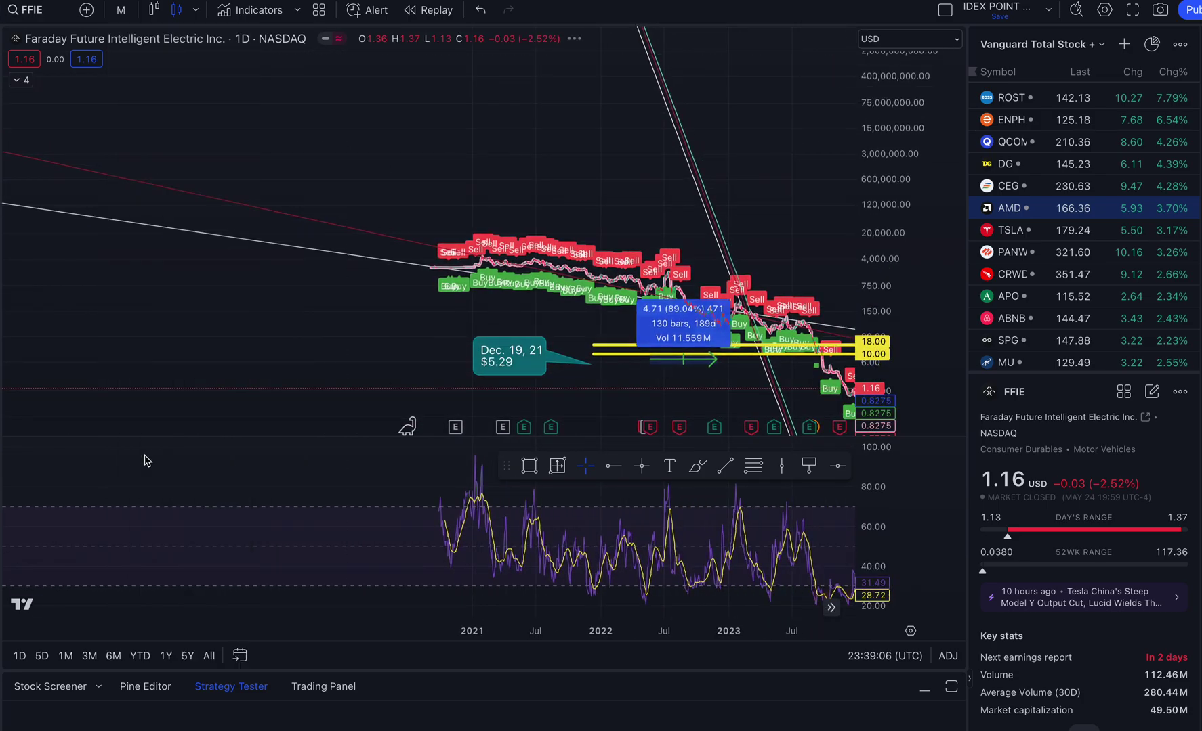
{"action": "left_click_drag", "start_coordinate": [411, 268], "coordinate": [151, 217]}
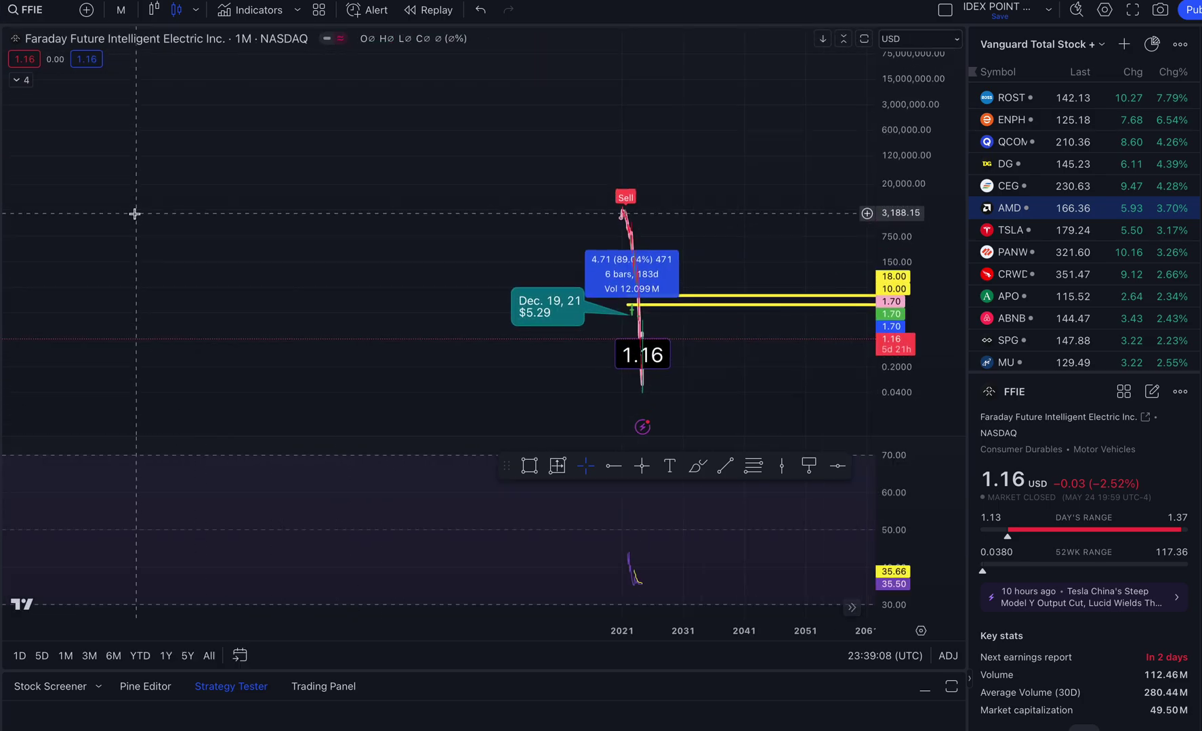
{"action": "left_click_drag", "start_coordinate": [906, 176], "coordinate": [926, 345]}
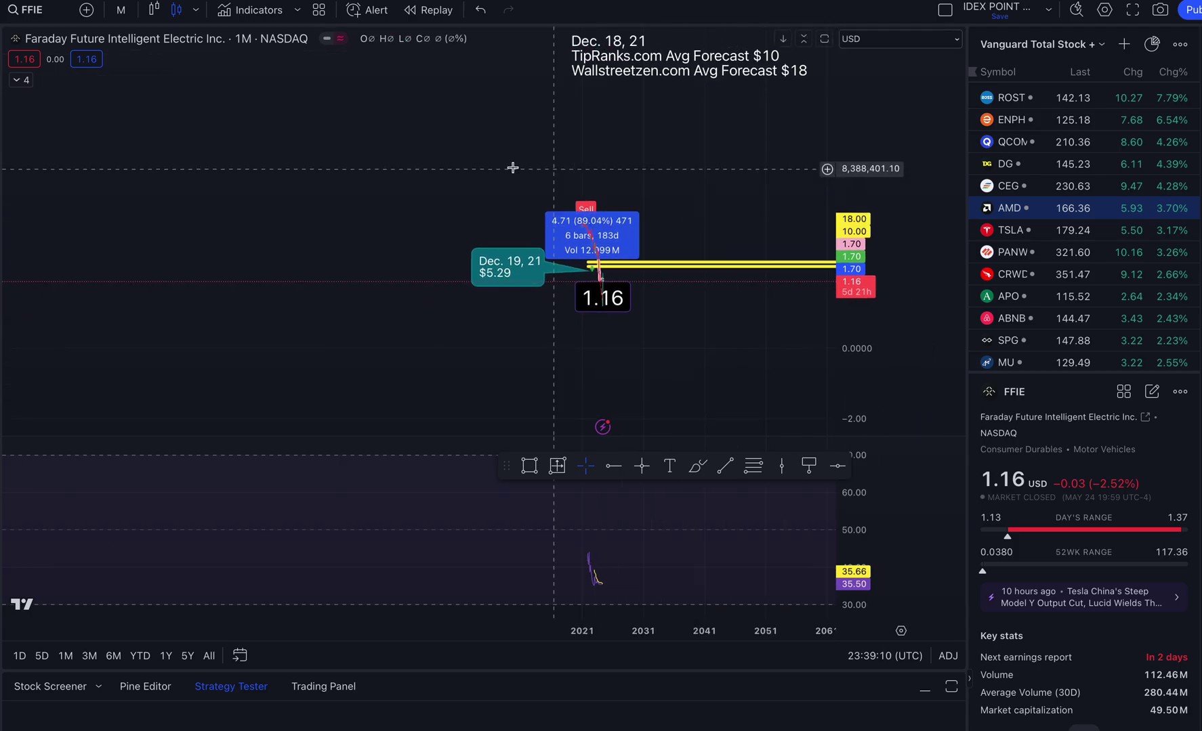
- Move the Dec. 18, 21 analyst forecast note lower and to an earlier date, beside FFIE's monthly candles
{"action": "left_click_drag", "start_coordinate": [512, 169], "coordinate": [491, 204]}
{"action": "left_click", "coordinate": [559, 111]}
{"action": "left_click_drag", "start_coordinate": [559, 109], "coordinate": [364, 182]}
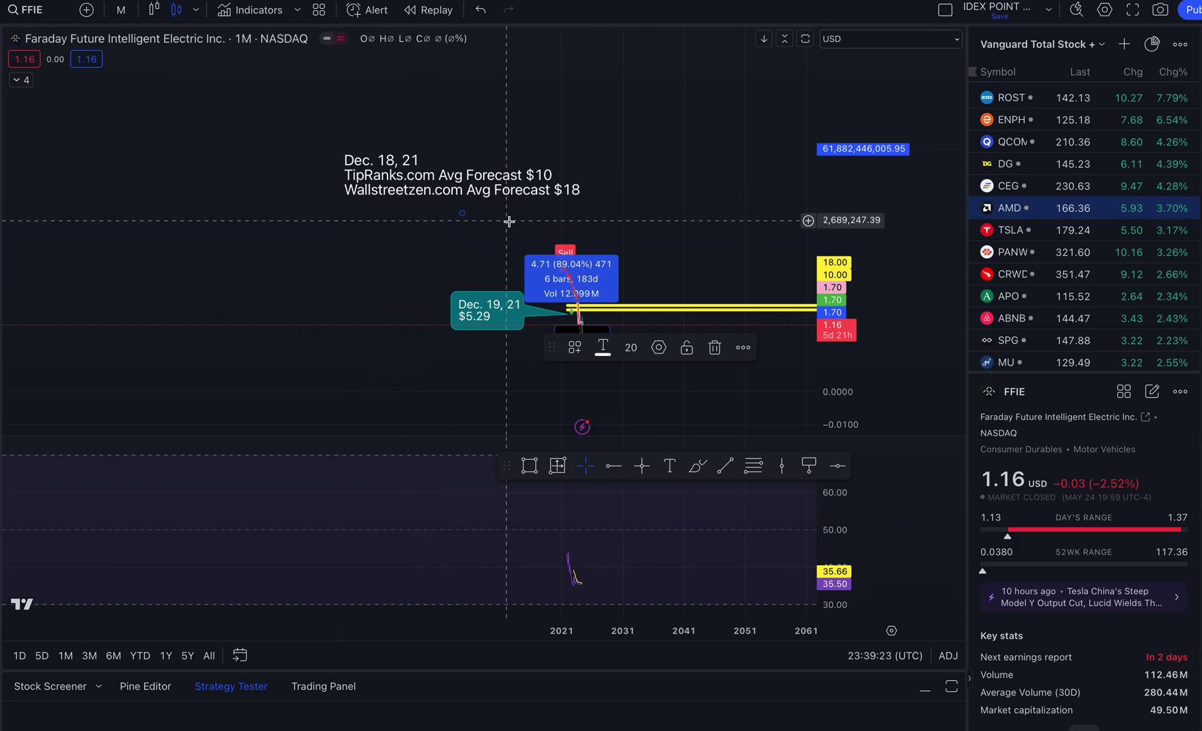
{"action": "left_click_drag", "start_coordinate": [757, 258], "coordinate": [762, 212]}
{"action": "left_click_drag", "start_coordinate": [835, 300], "coordinate": [841, 128]}
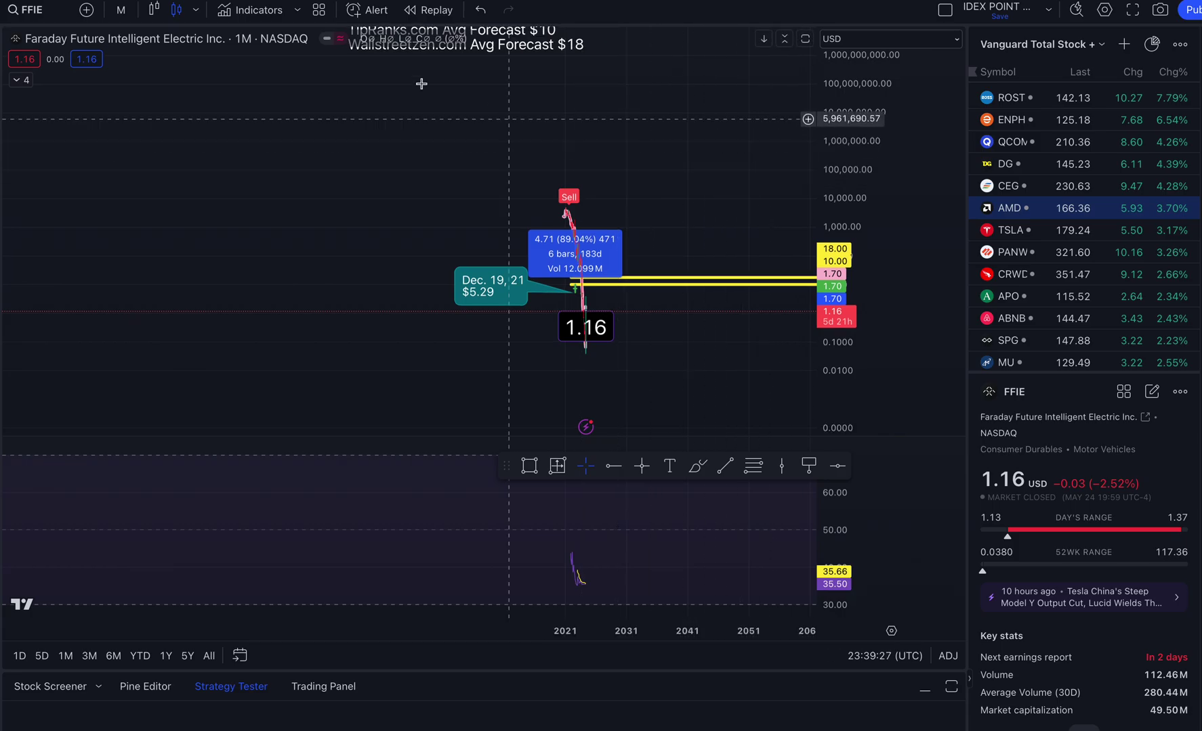
- Return the FFIE chart to the 5-minute interval and examine the swings since 16 May within the descending channel
{"action": "left_click", "coordinate": [120, 10]}
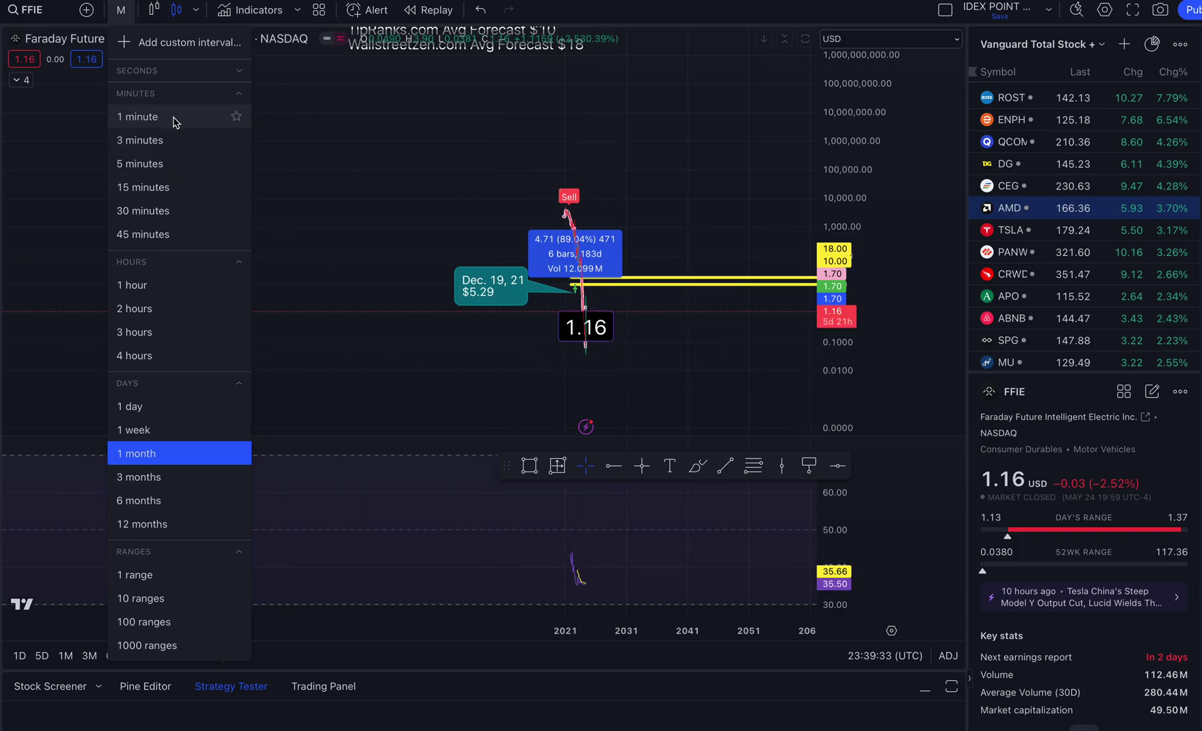
{"action": "left_click", "coordinate": [135, 165]}
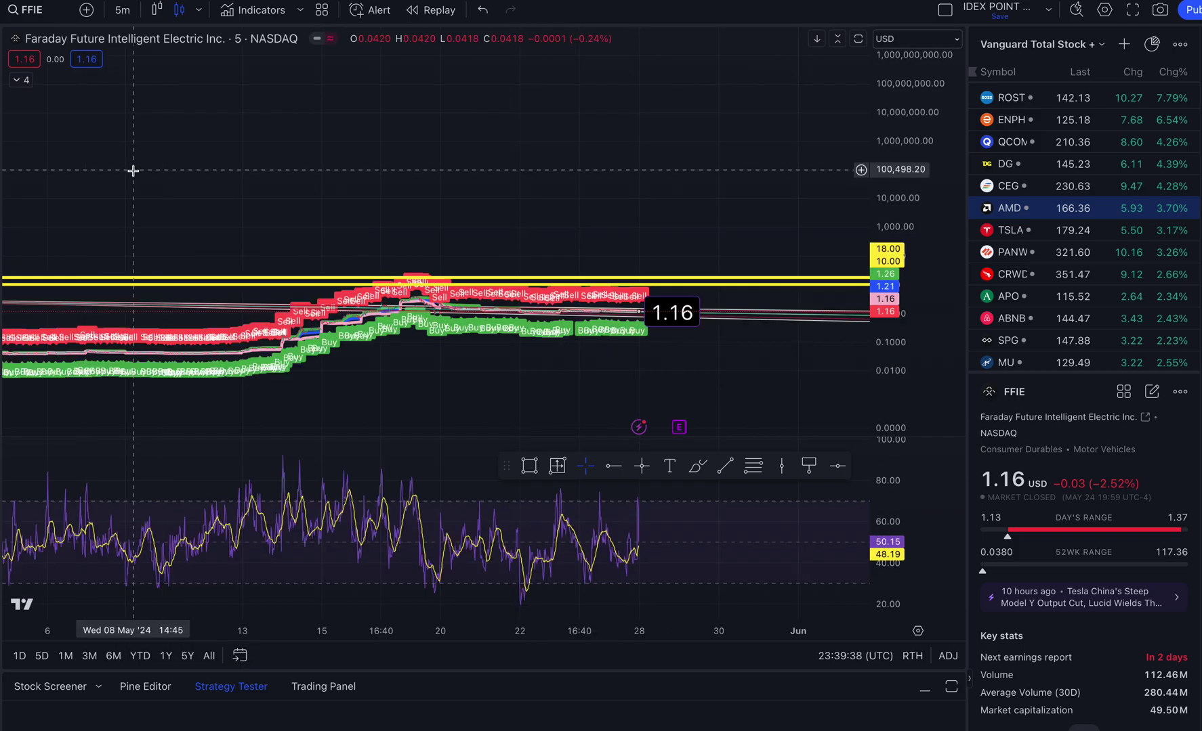
{"action": "scroll", "coordinate": [633, 325], "scroll_direction": "up", "scroll_amount": 5}
{"action": "left_click_drag", "start_coordinate": [719, 324], "coordinate": [609, 346]}
{"action": "left_click_drag", "start_coordinate": [944, 406], "coordinate": [944, 374]}
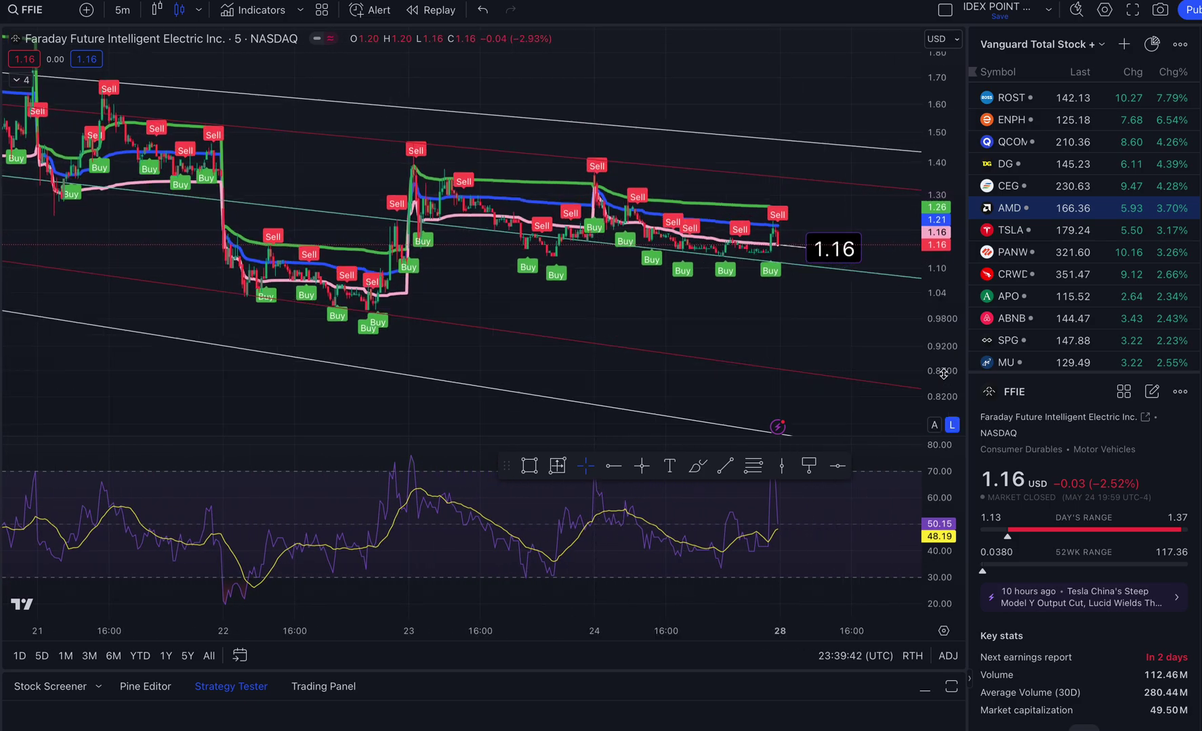
{"action": "scroll", "coordinate": [764, 335], "scroll_direction": "down", "scroll_amount": 5}
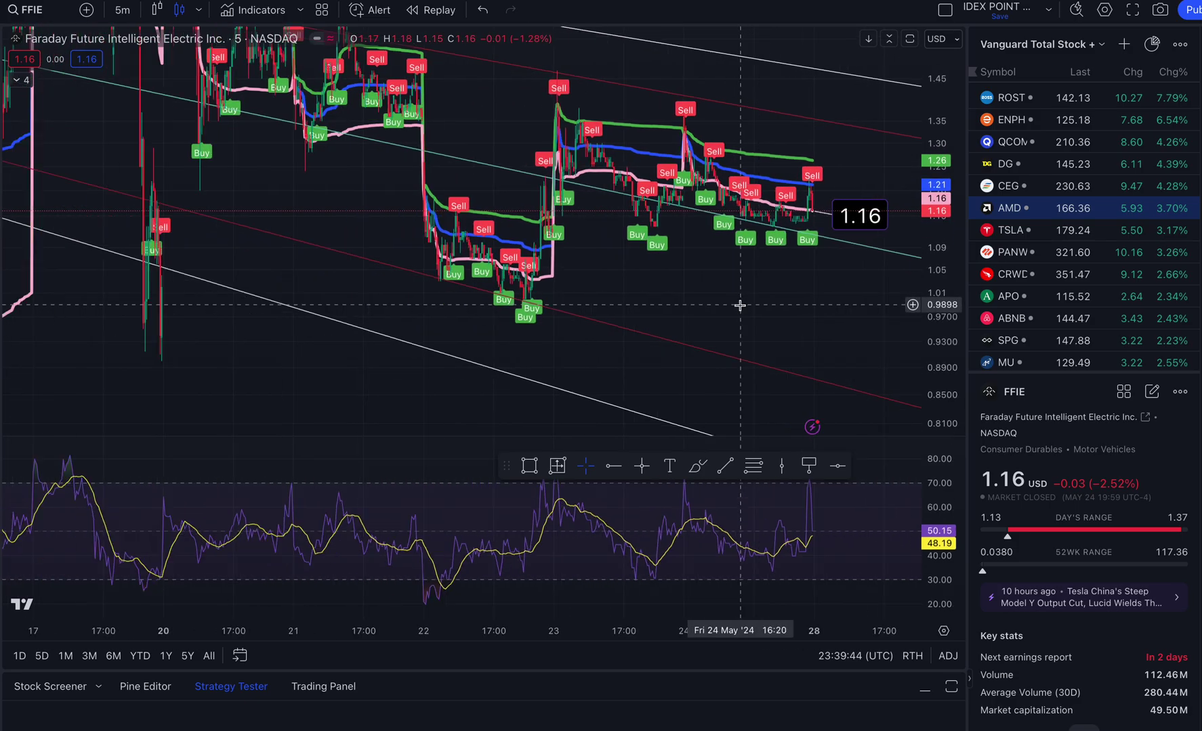
{"action": "scroll", "coordinate": [740, 305], "scroll_direction": "down", "scroll_amount": 2}
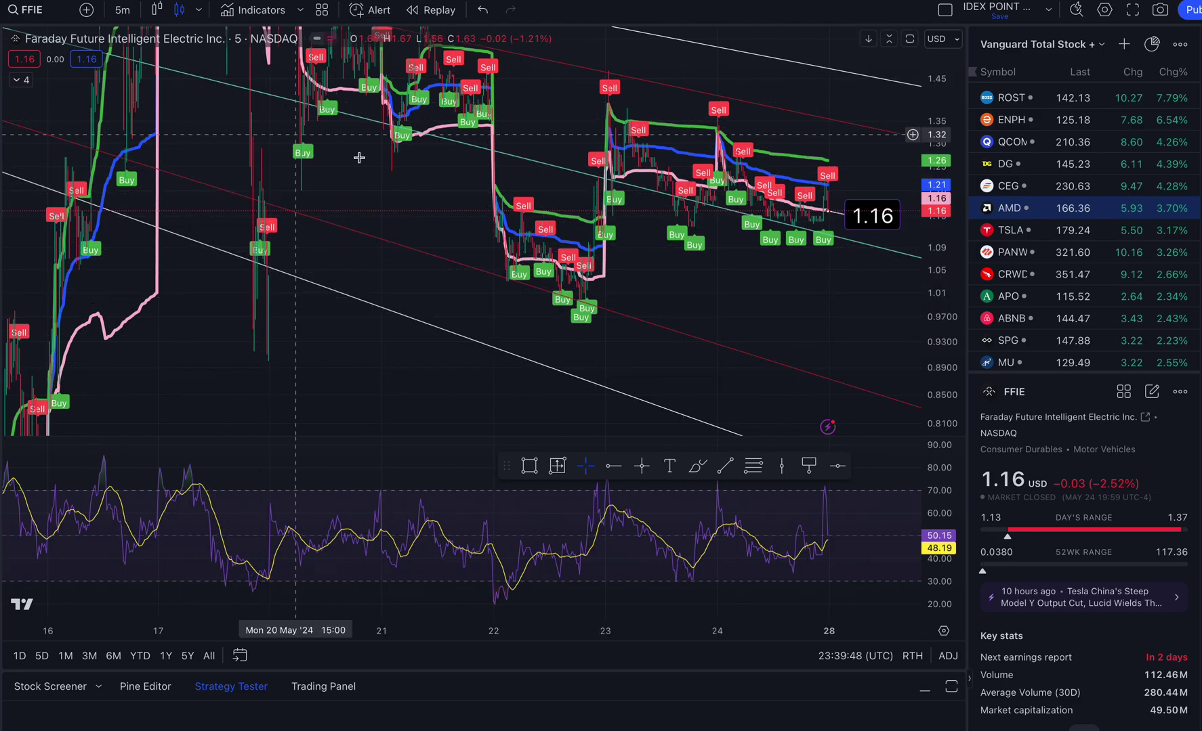
{"action": "left_click_drag", "start_coordinate": [826, 292], "coordinate": [738, 341]}
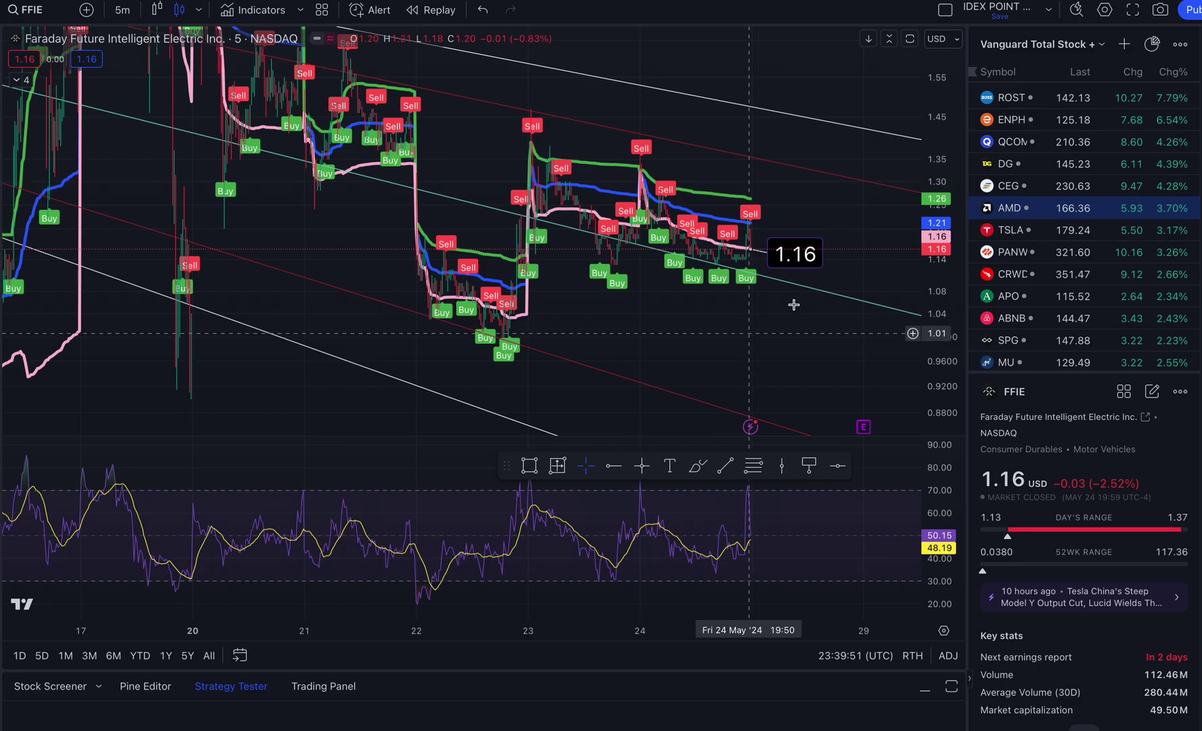
- Open the ROST chart from the watchlist and fit the 24 May gap box and preceding candles in view
{"action": "left_click", "coordinate": [1054, 100]}
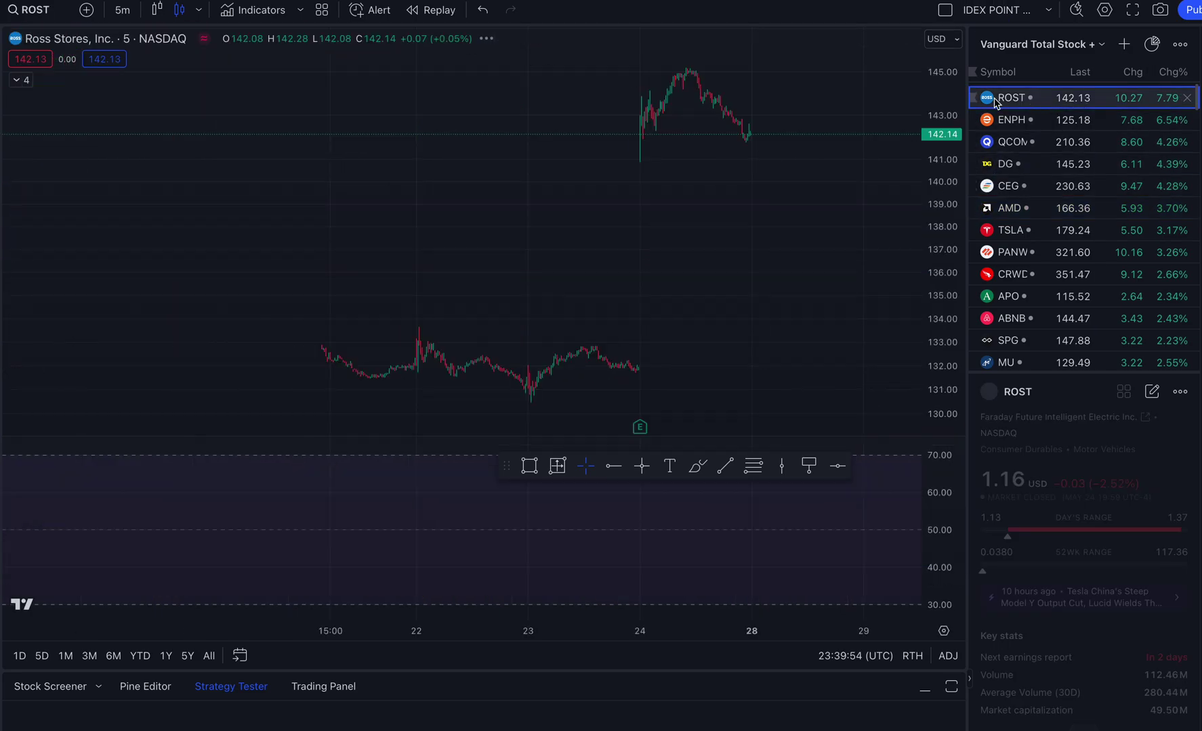
{"action": "left_click_drag", "start_coordinate": [811, 226], "coordinate": [810, 304]}
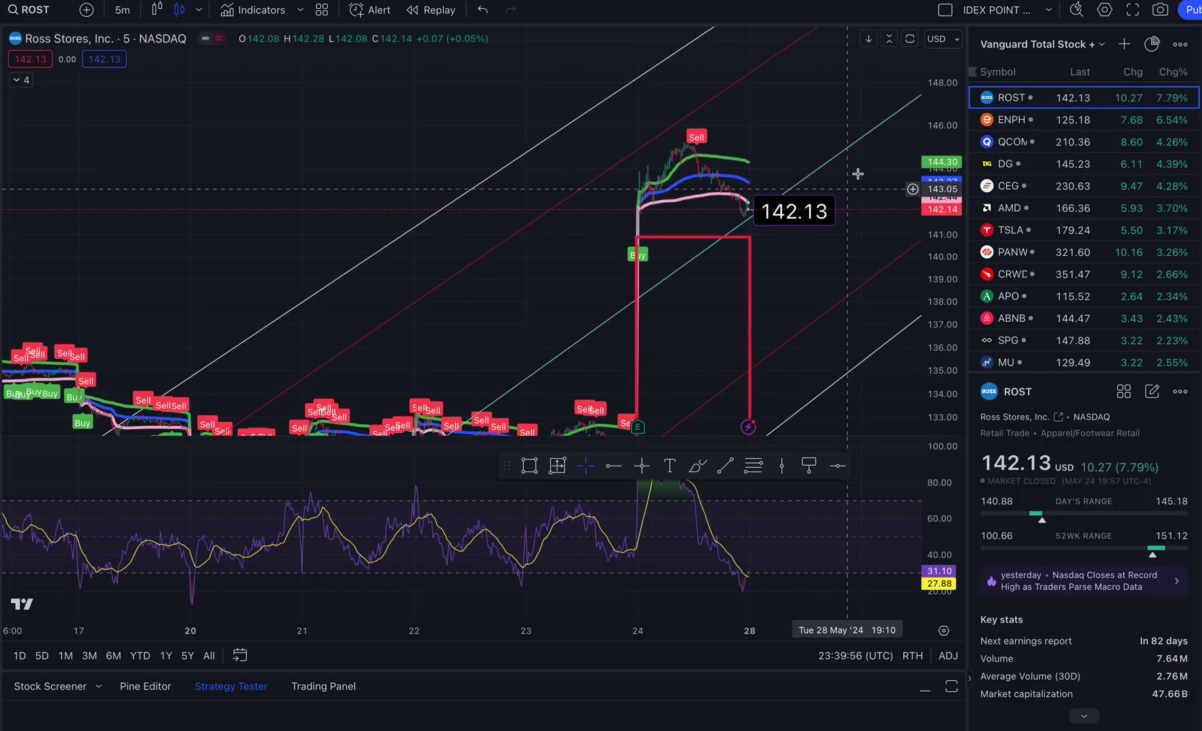
{"action": "left_click_drag", "start_coordinate": [941, 134], "coordinate": [941, 279]}
{"action": "left_click_drag", "start_coordinate": [821, 266], "coordinate": [805, 234]}
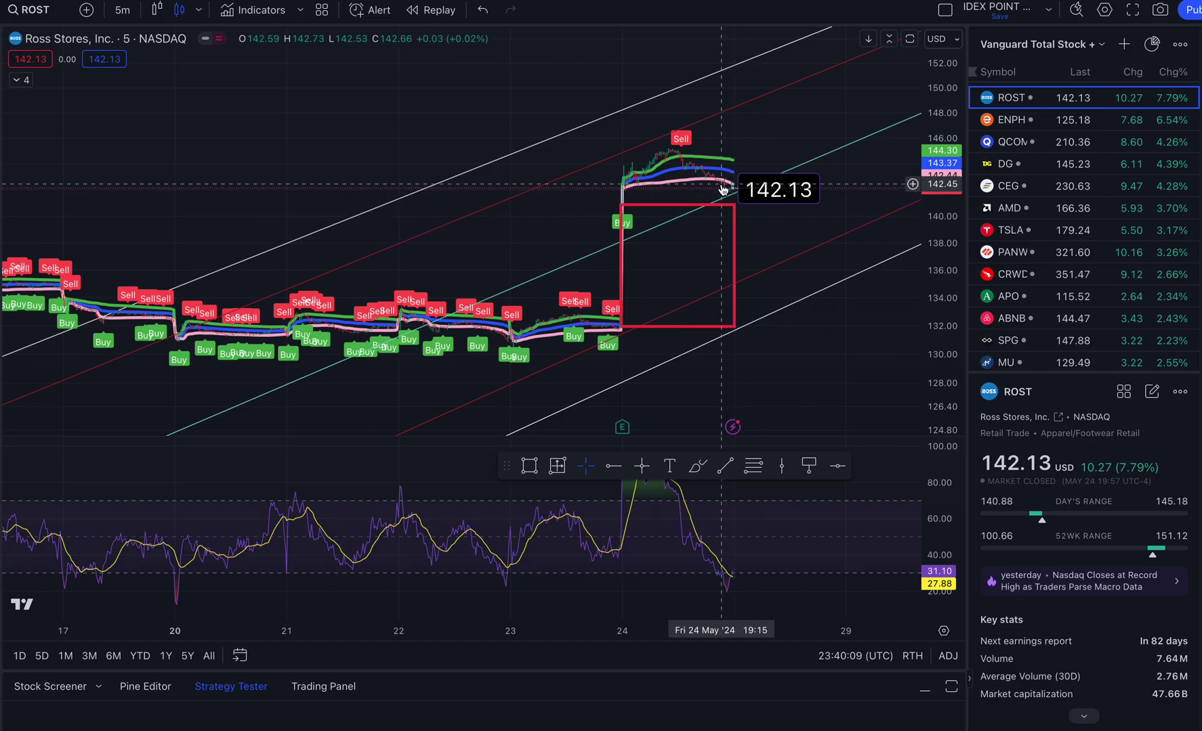
- Add a price label at 131.93 on the lower corner of ROST's red gap box and give it a red background
{"action": "left_click", "coordinate": [734, 287]}
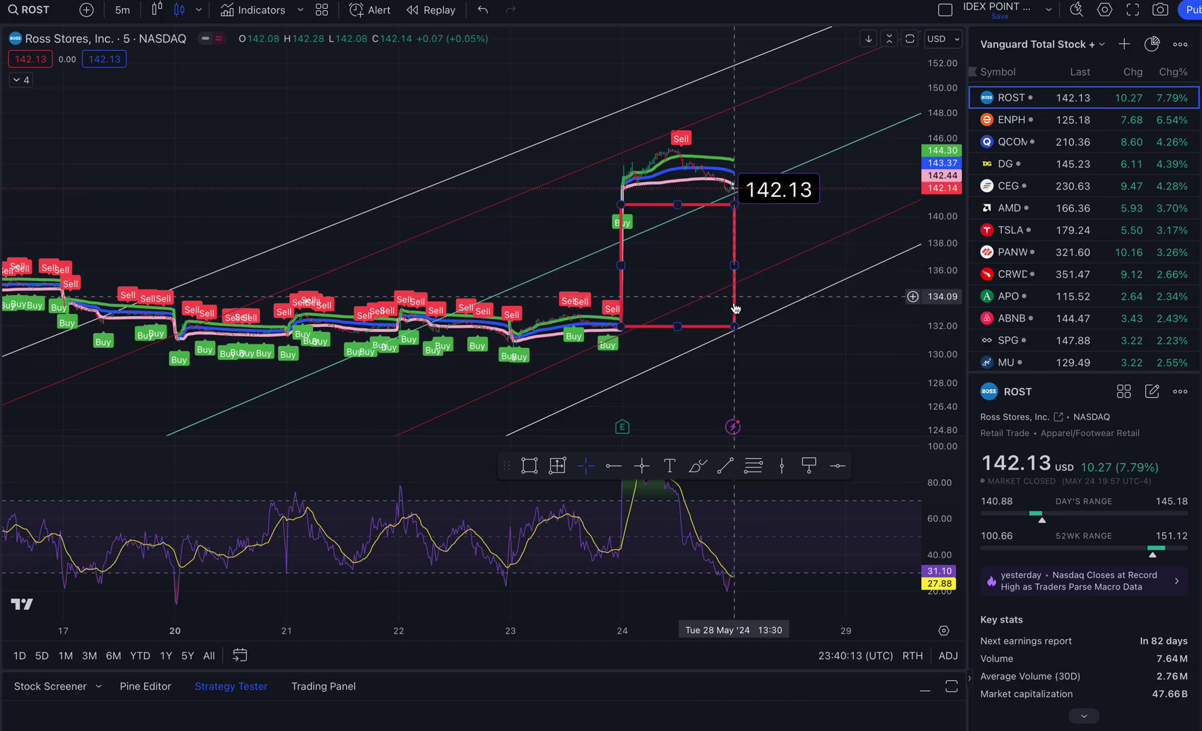
{"action": "left_click", "coordinate": [745, 366]}
{"action": "left_click", "coordinate": [804, 472]}
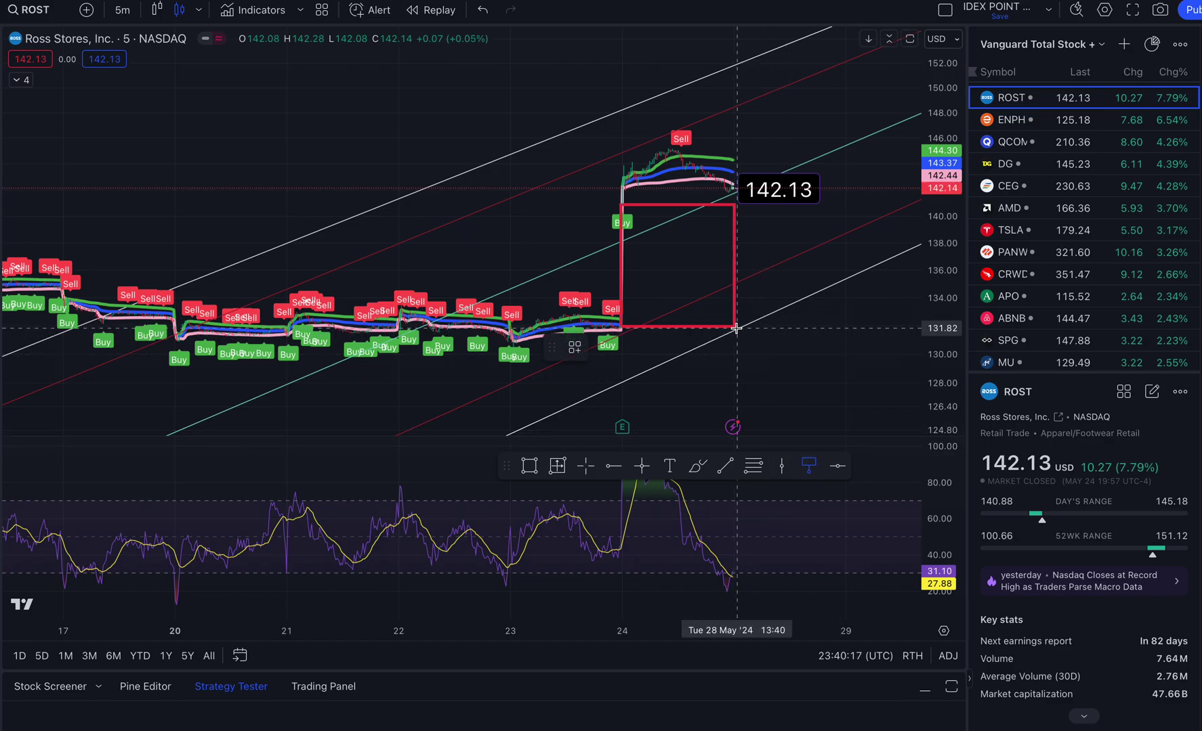
{"action": "left_click", "coordinate": [736, 327]}
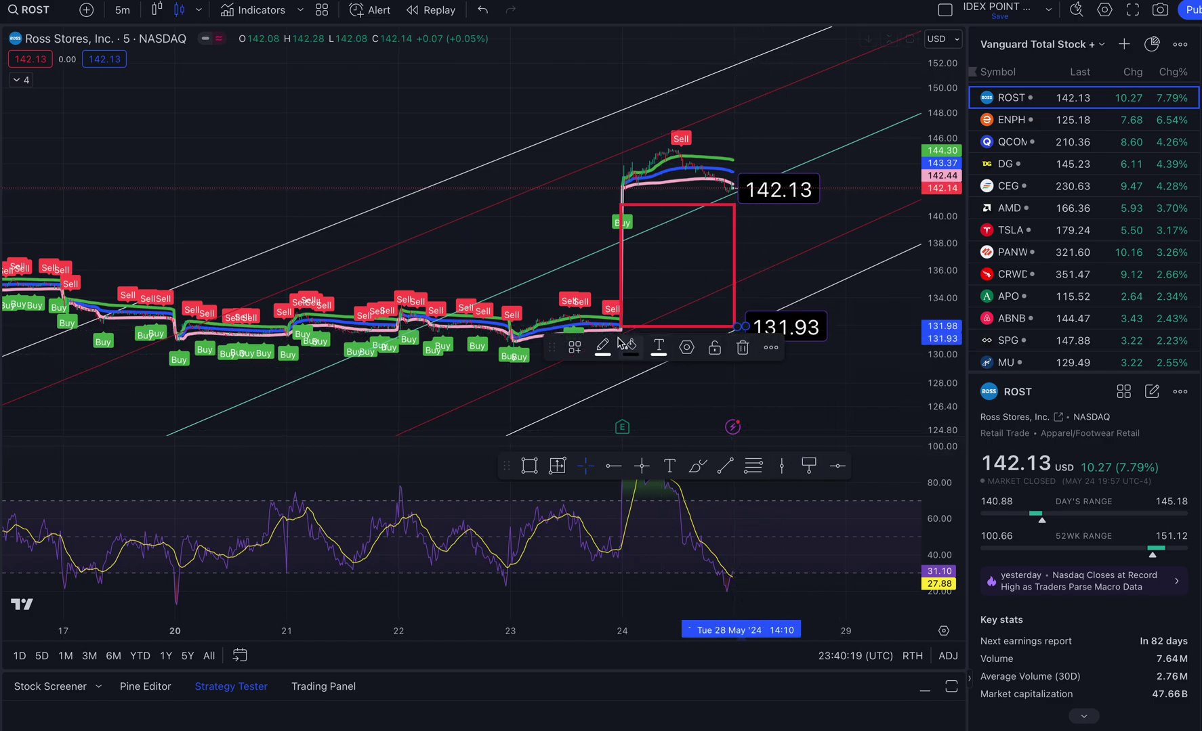
{"action": "left_click", "coordinate": [630, 347]}
{"action": "left_click", "coordinate": [631, 398]}
{"action": "left_click", "coordinate": [577, 399]}
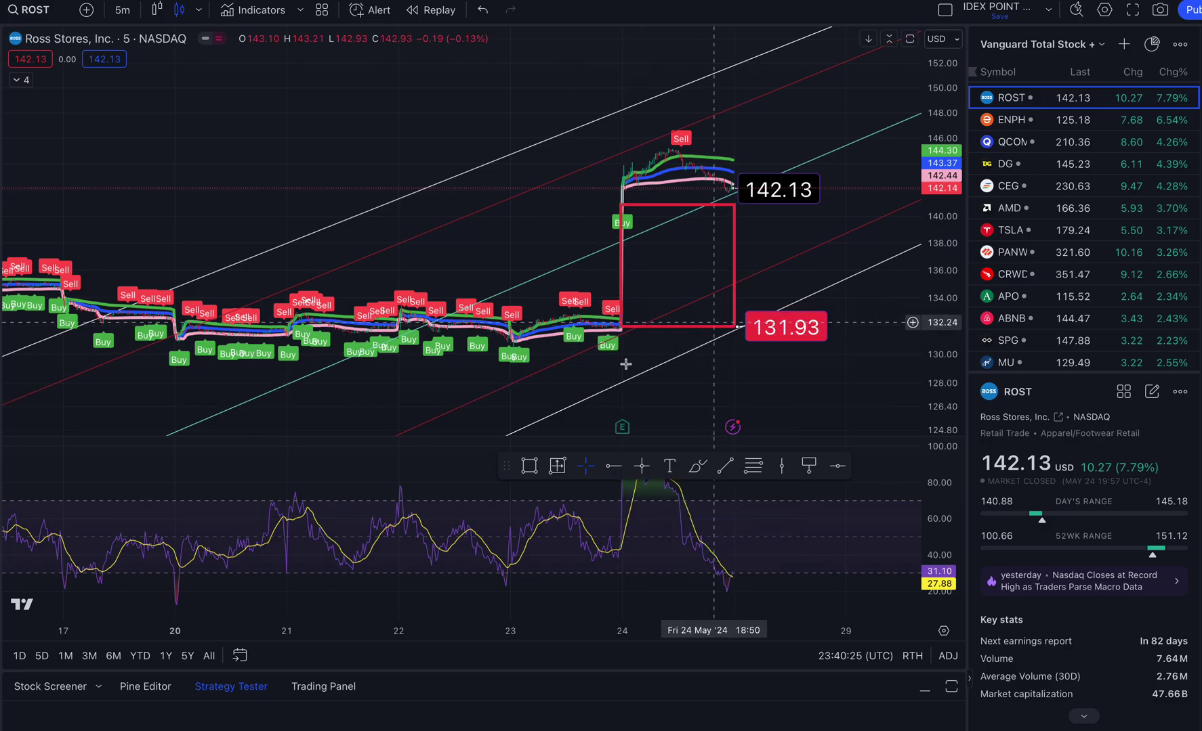
- Move ROST's black 142.13 price label above the latest candles, clear of the price and the red gap box
{"action": "scroll", "coordinate": [465, 291], "scroll_direction": "down", "scroll_amount": 5}
{"action": "left_click_drag", "start_coordinate": [443, 202], "coordinate": [397, 138]}
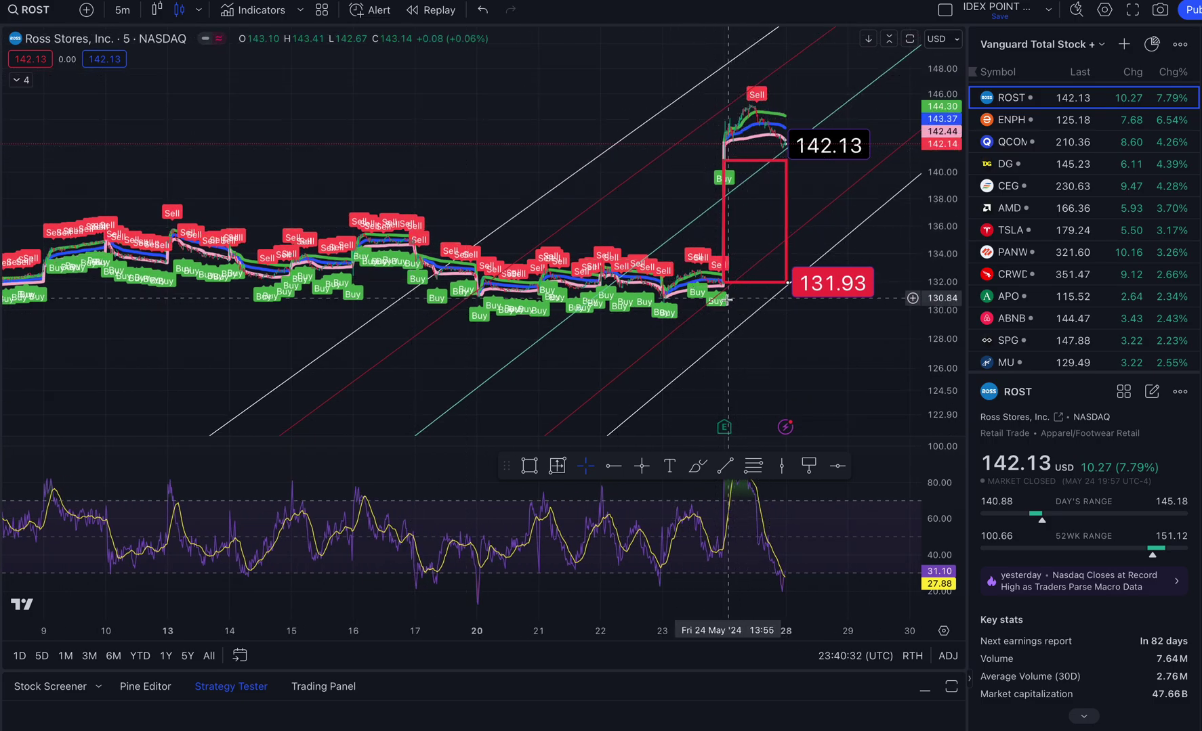
{"action": "left_click_drag", "start_coordinate": [796, 352], "coordinate": [684, 389]}
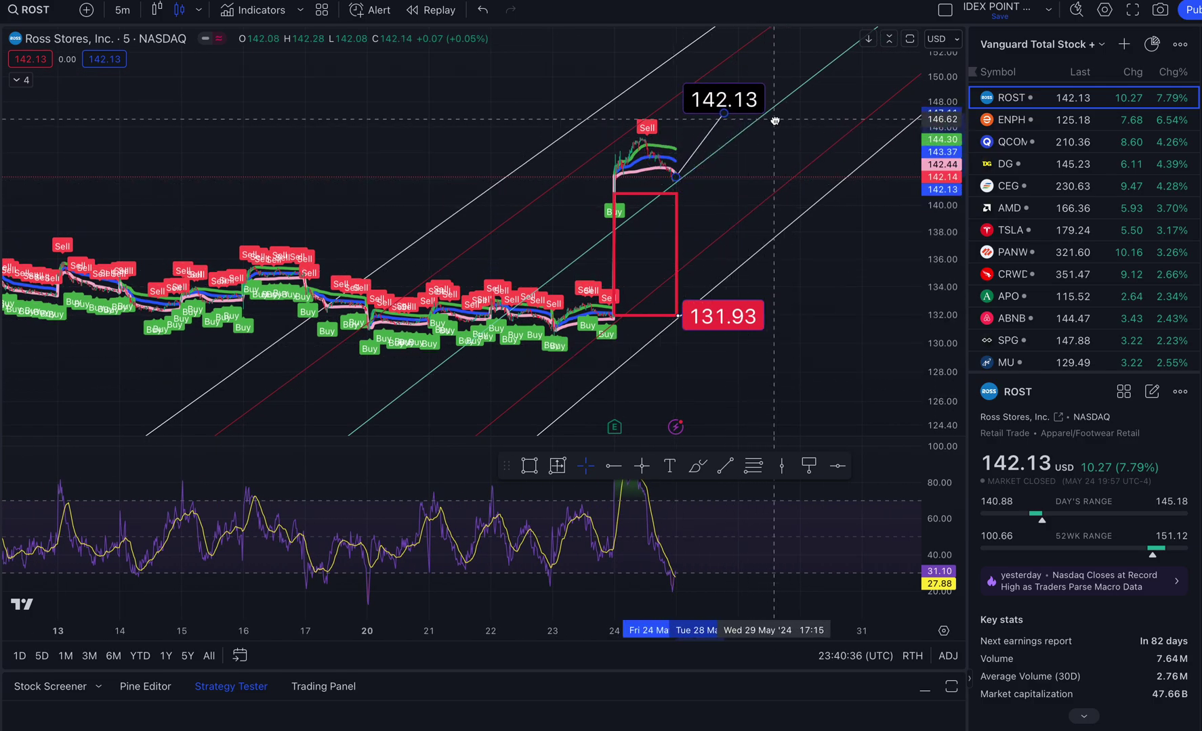
{"action": "left_click", "coordinate": [725, 112]}
- Draw a horizontal ray at about 141.72 from ROST's last candle above the red gap box and colour it orange
{"action": "left_click", "coordinate": [603, 470]}
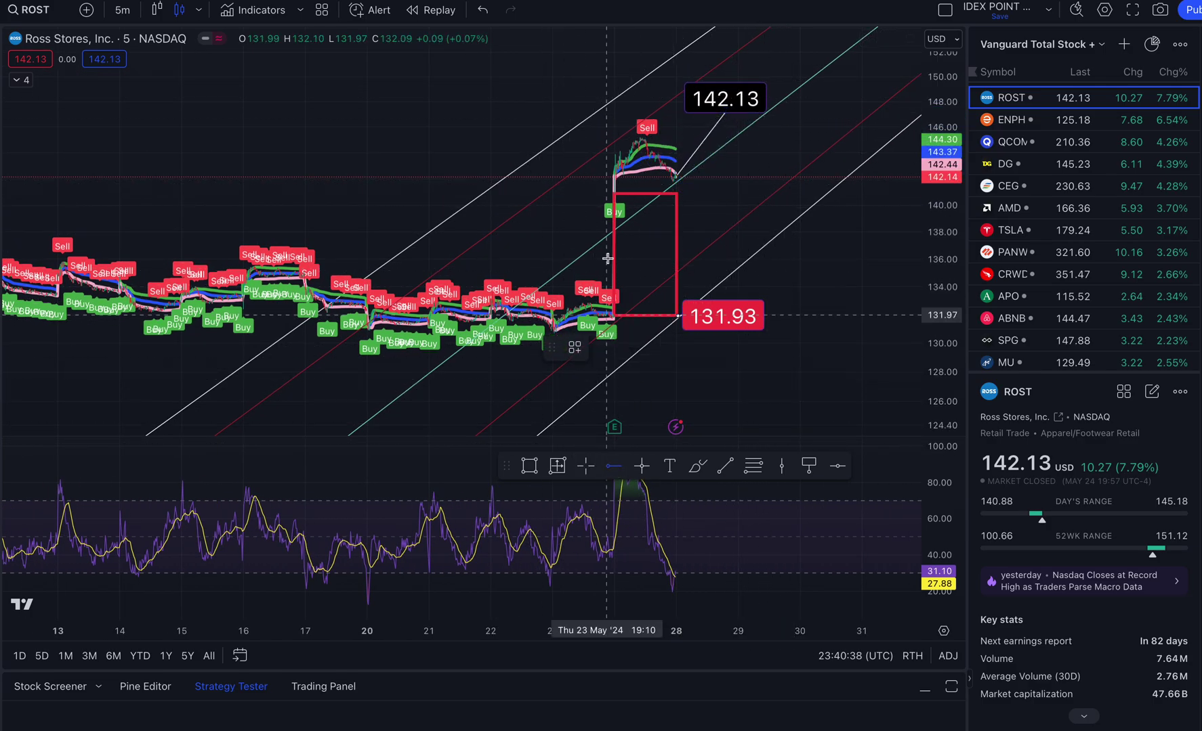
{"action": "left_click", "coordinate": [676, 182]}
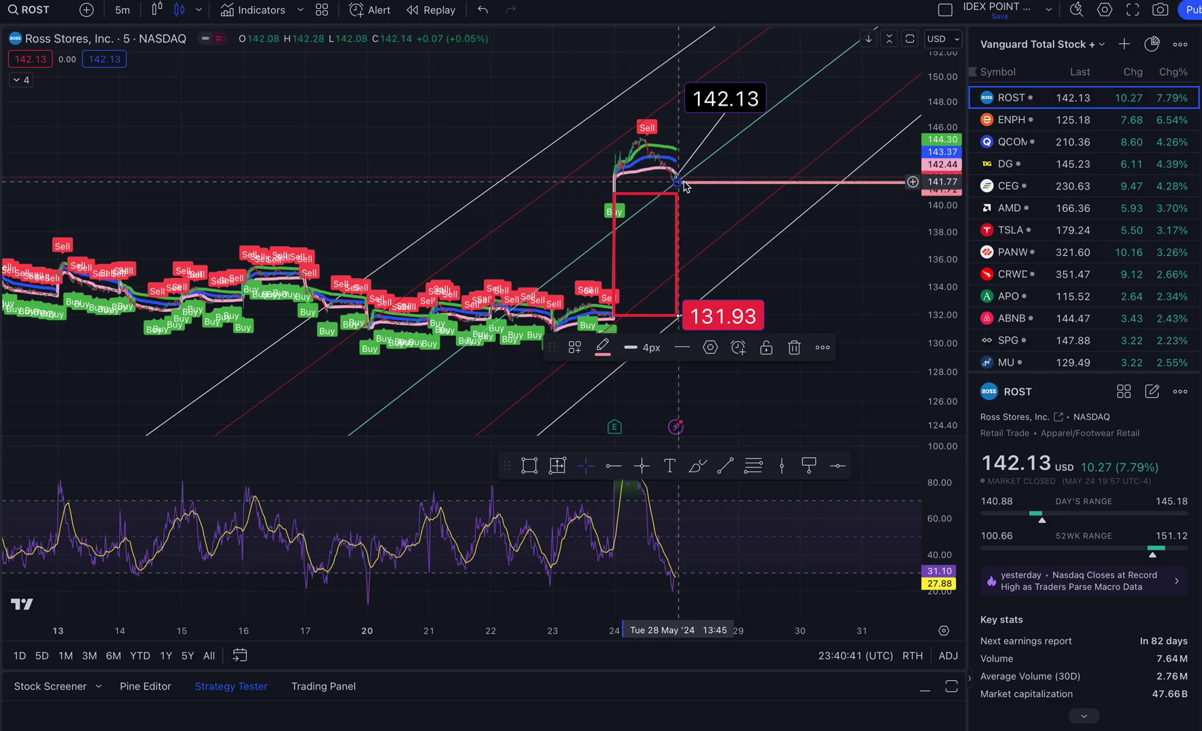
{"action": "left_click", "coordinate": [602, 348]}
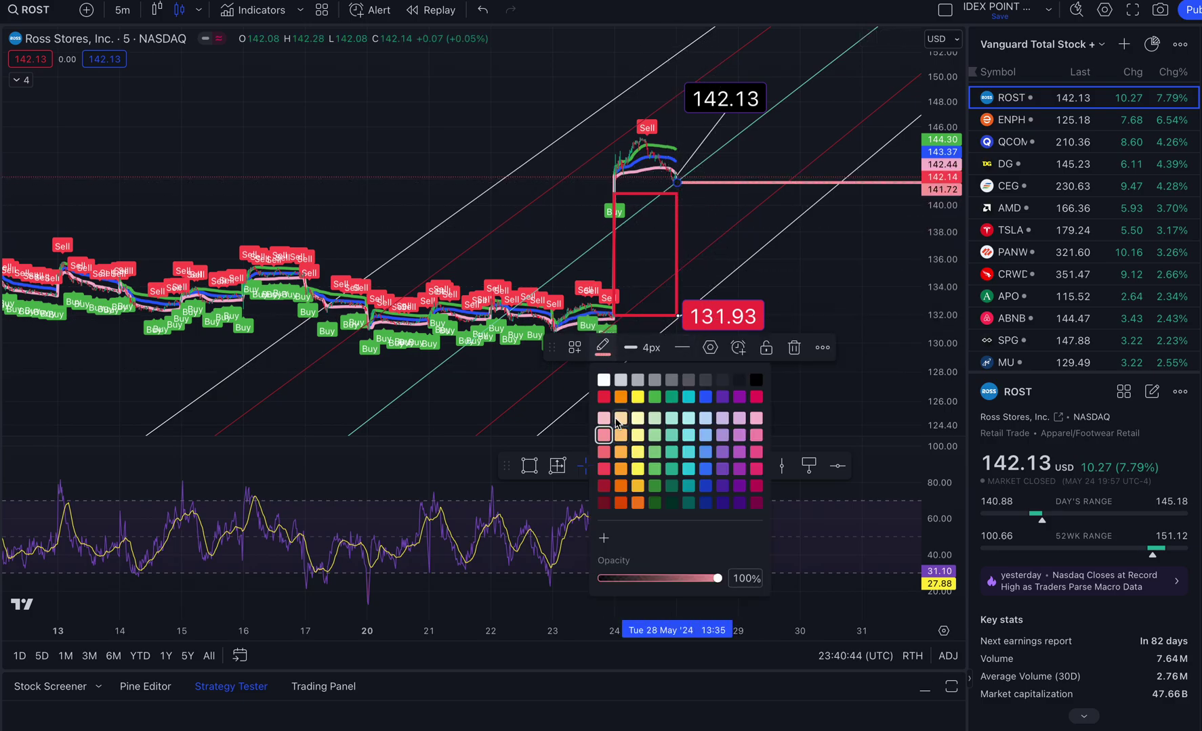
{"action": "left_click", "coordinate": [620, 469]}
{"action": "left_click", "coordinate": [703, 397]}
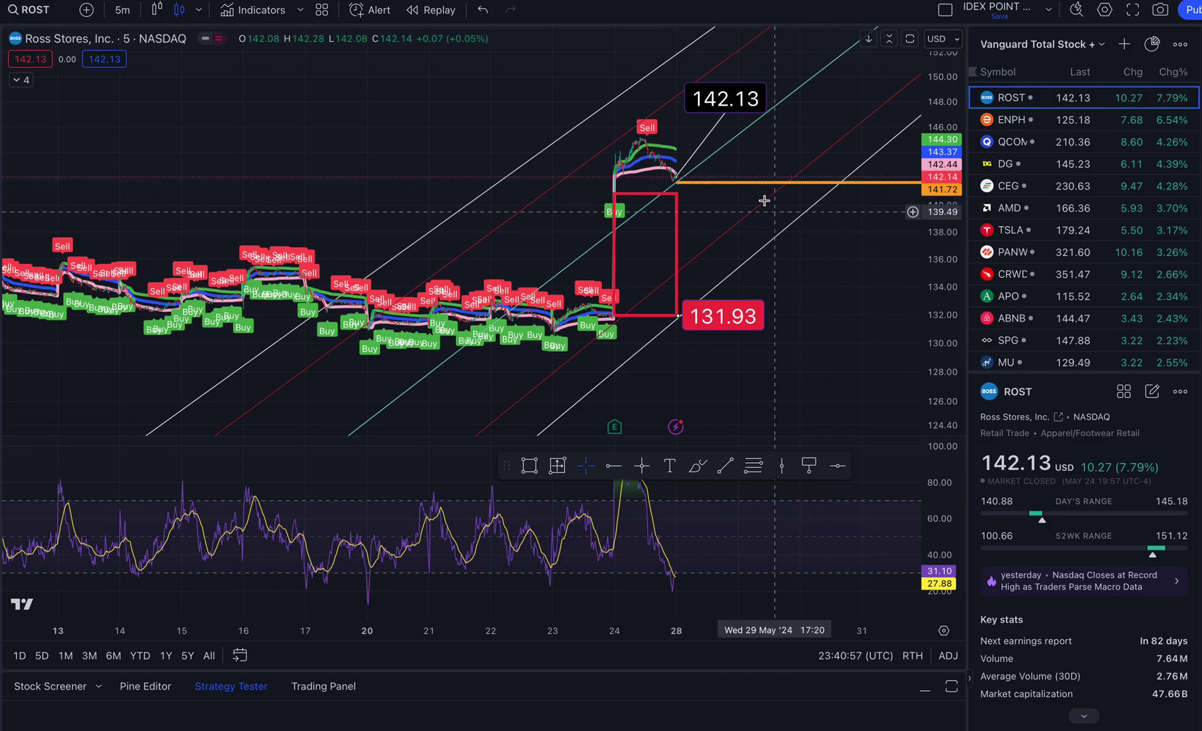
- Switch the ROST chart to the 1-day interval and bring the price history since September 2022 into view
{"action": "left_click_drag", "start_coordinate": [265, 182], "coordinate": [330, 168]}
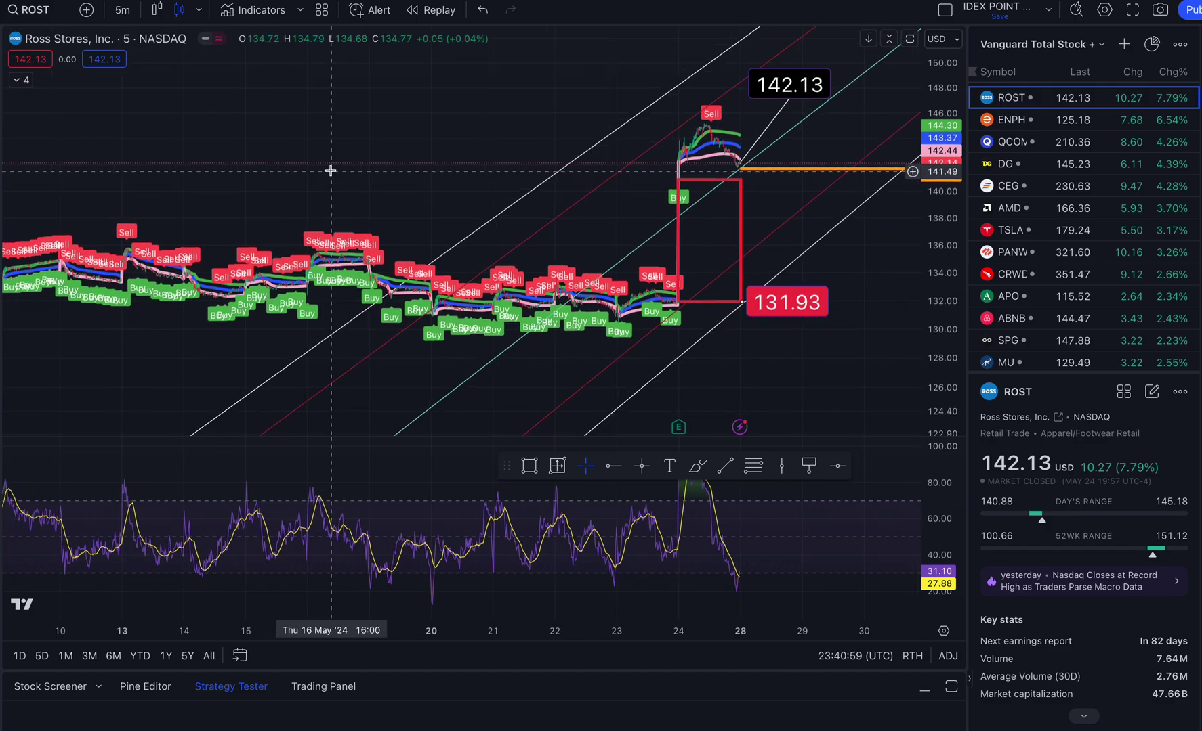
{"action": "scroll", "coordinate": [326, 168], "scroll_direction": "down", "scroll_amount": 3}
{"action": "scroll", "coordinate": [326, 168], "scroll_direction": "down", "scroll_amount": 3}
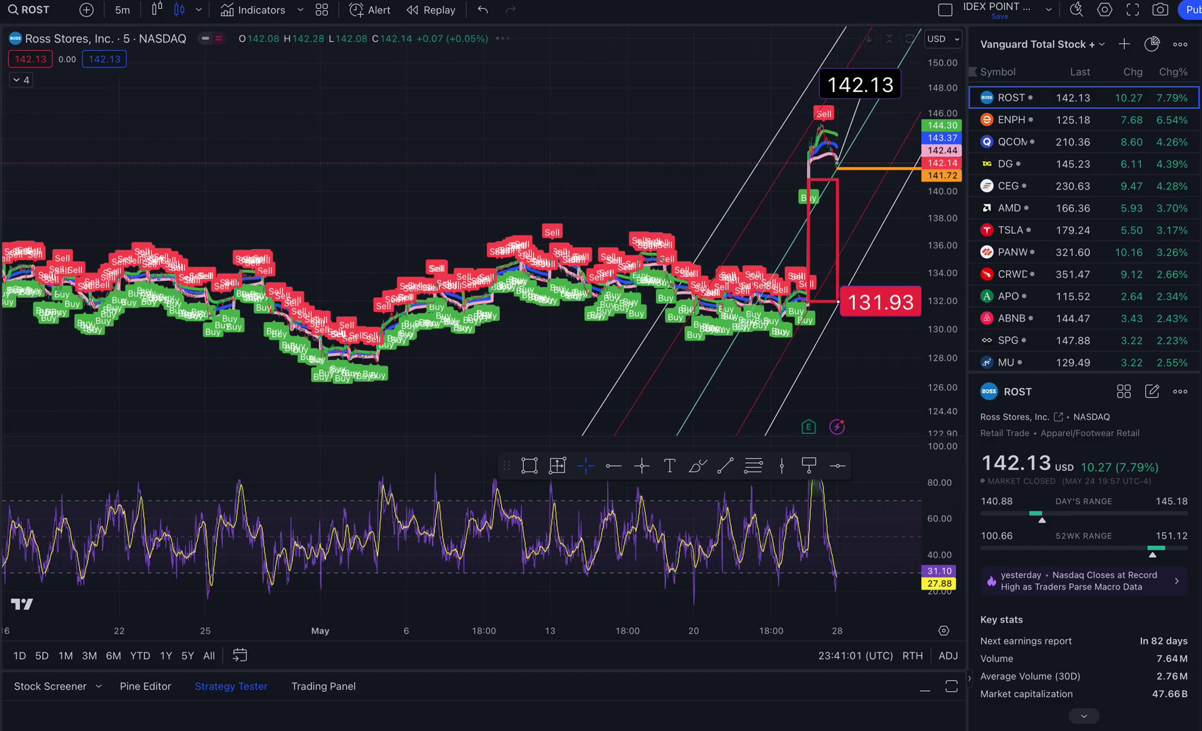
{"action": "left_click", "coordinate": [122, 15]}
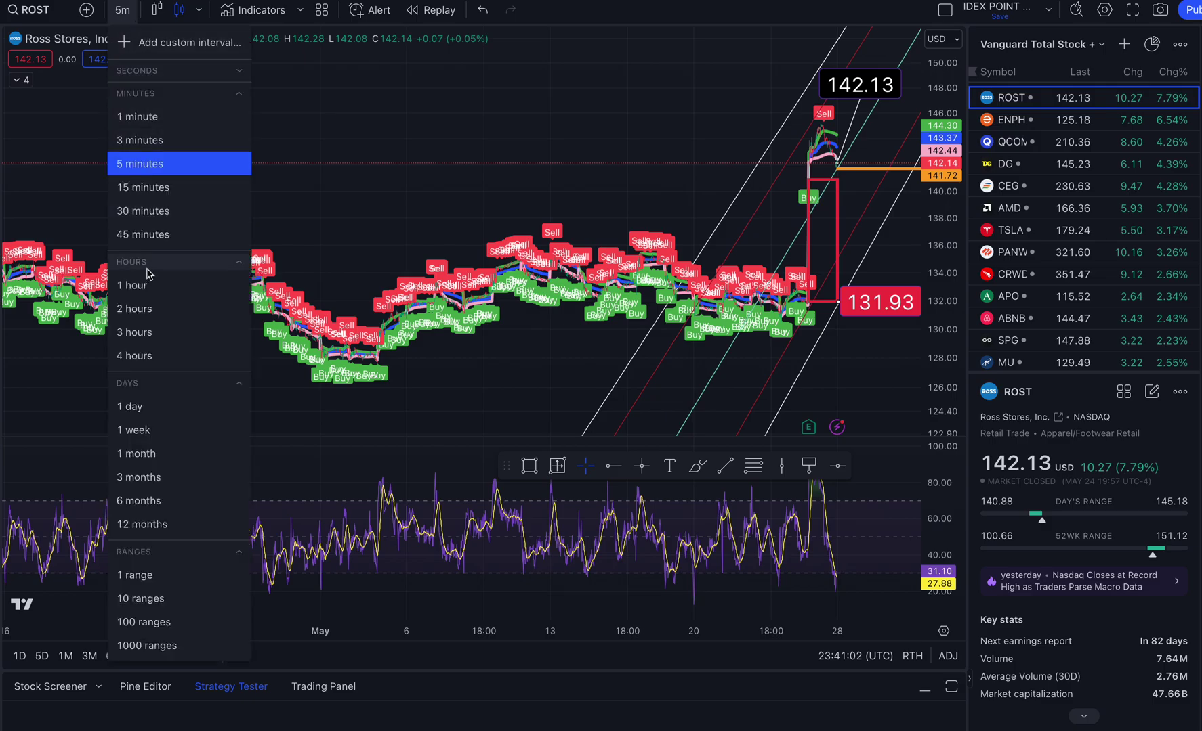
{"action": "left_click", "coordinate": [139, 410]}
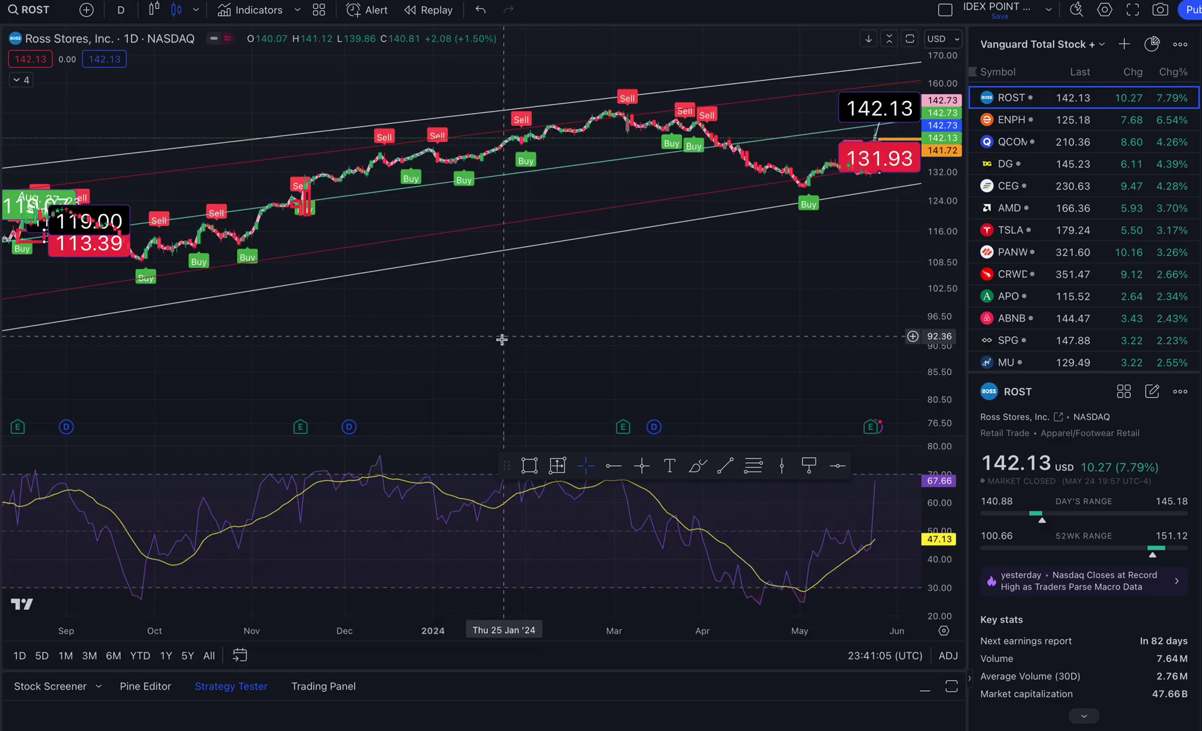
{"action": "scroll", "coordinate": [500, 343], "scroll_direction": "down", "scroll_amount": 3}
{"action": "scroll", "coordinate": [687, 300], "scroll_direction": "down", "scroll_amount": 3}
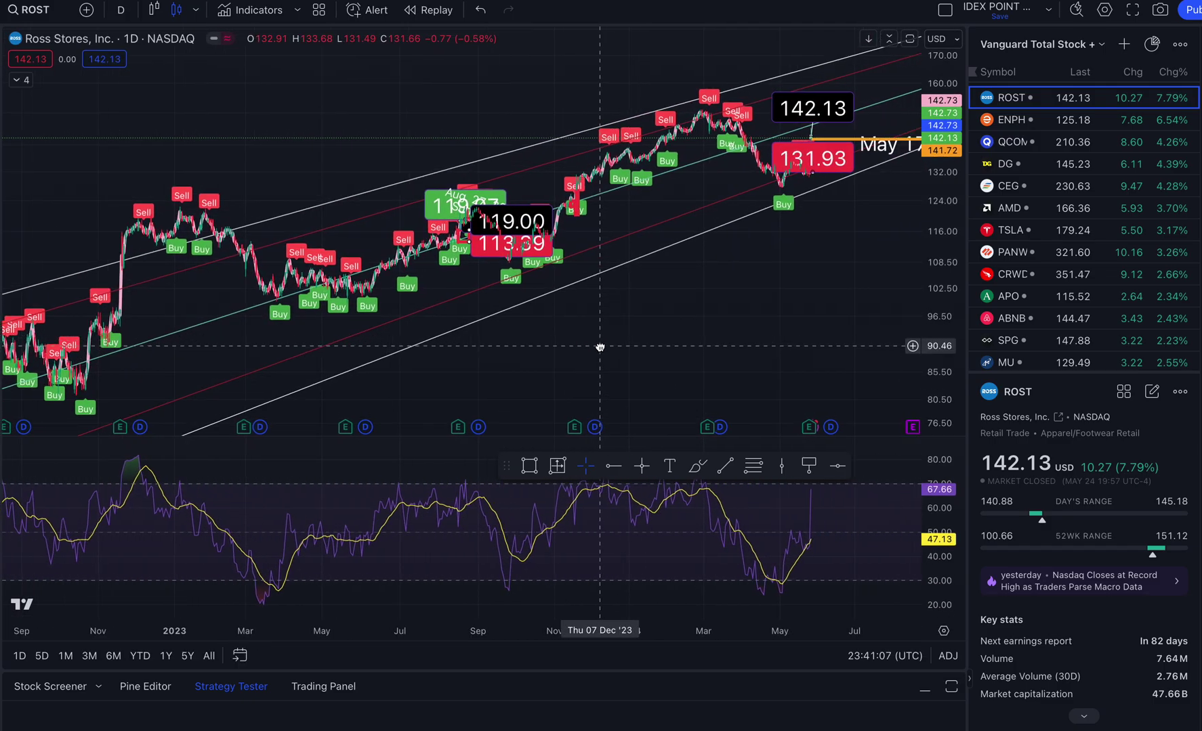
- Move the 116.37 and 113.39 labels away from the August 2023 gap box and extend the box to 21 September 2023
{"action": "left_click_drag", "start_coordinate": [936, 342], "coordinate": [907, 30]}
{"action": "left_click_drag", "start_coordinate": [828, 273], "coordinate": [899, 237]}
{"action": "left_click_drag", "start_coordinate": [934, 317], "coordinate": [959, 139]}
{"action": "left_click_drag", "start_coordinate": [786, 170], "coordinate": [921, 206]}
{"action": "scroll", "coordinate": [554, 228], "scroll_direction": "up", "scroll_amount": 7}
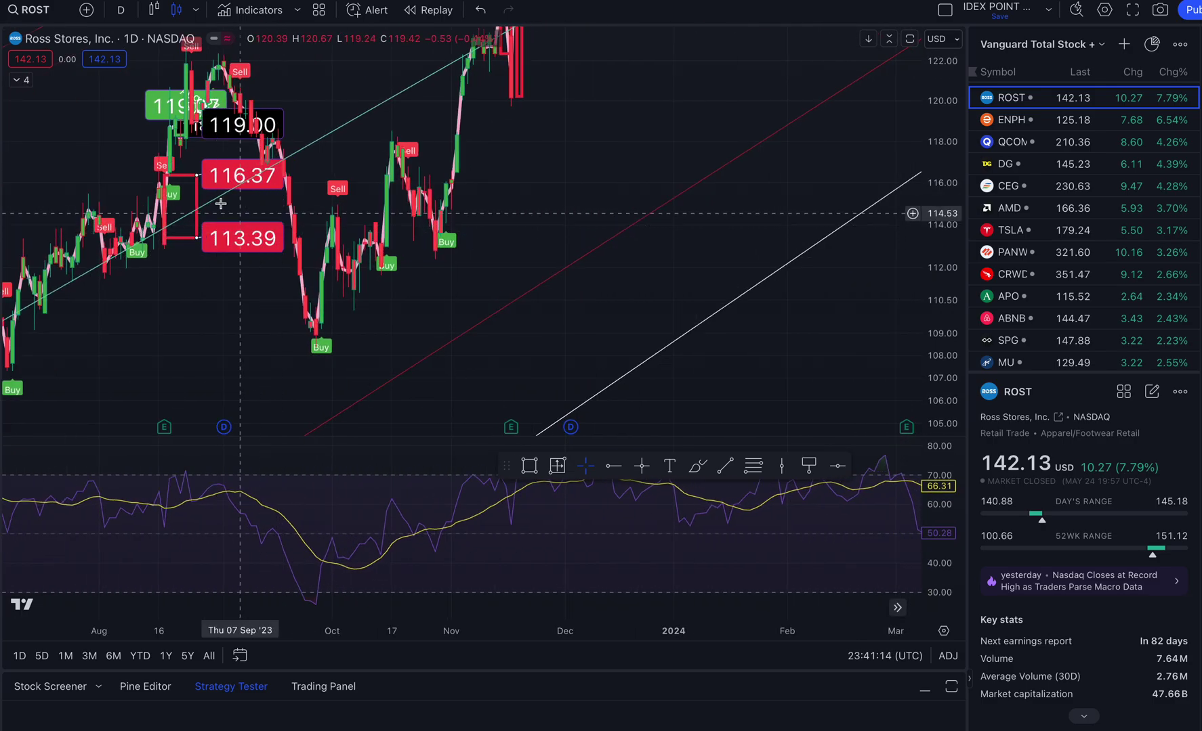
{"action": "left_click_drag", "start_coordinate": [237, 184], "coordinate": [279, 170]}
{"action": "left_click_drag", "start_coordinate": [271, 250], "coordinate": [288, 294]}
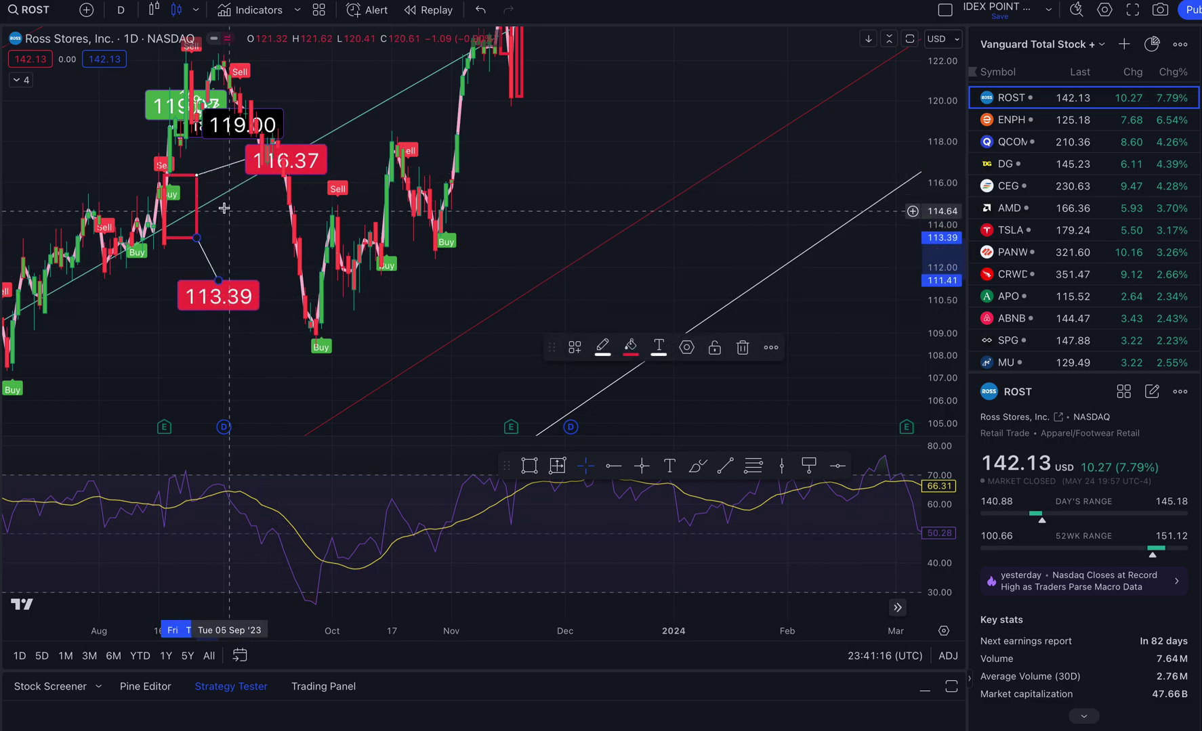
{"action": "left_click_drag", "start_coordinate": [198, 207], "coordinate": [259, 208]}
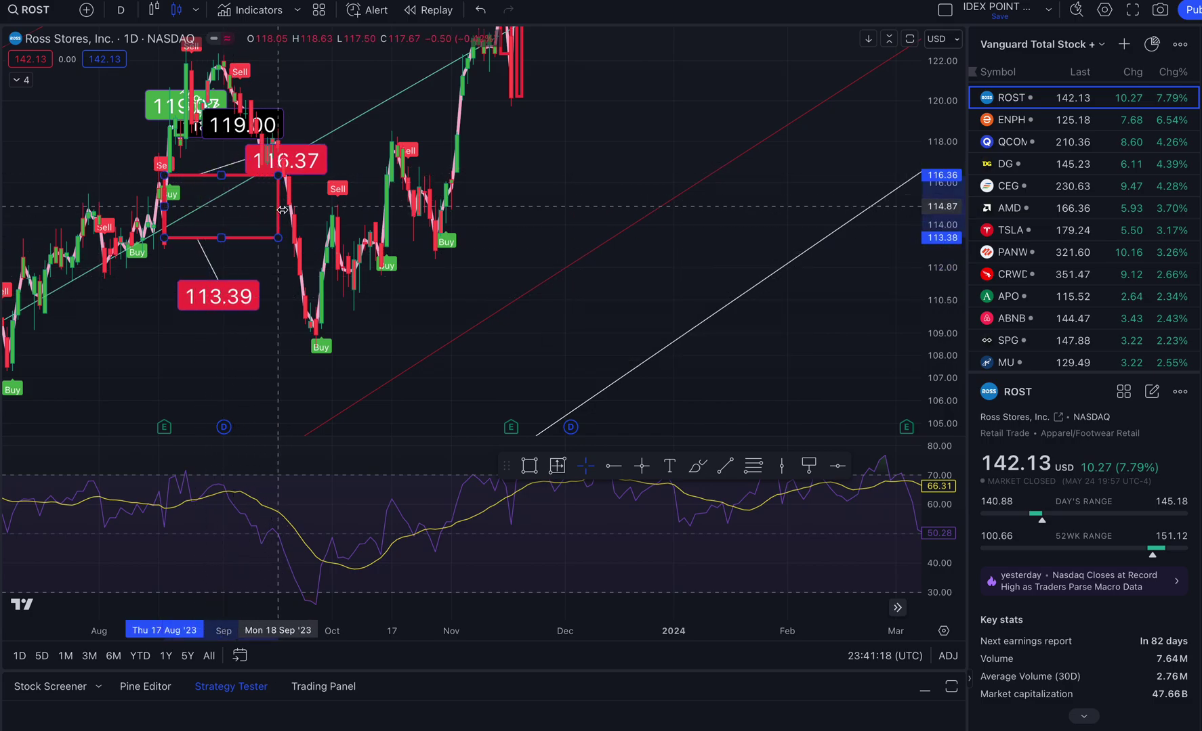
- Delete the red 113.39 and 116.37 price labels from the August 2023 gap box
{"action": "left_click", "coordinate": [218, 296]}
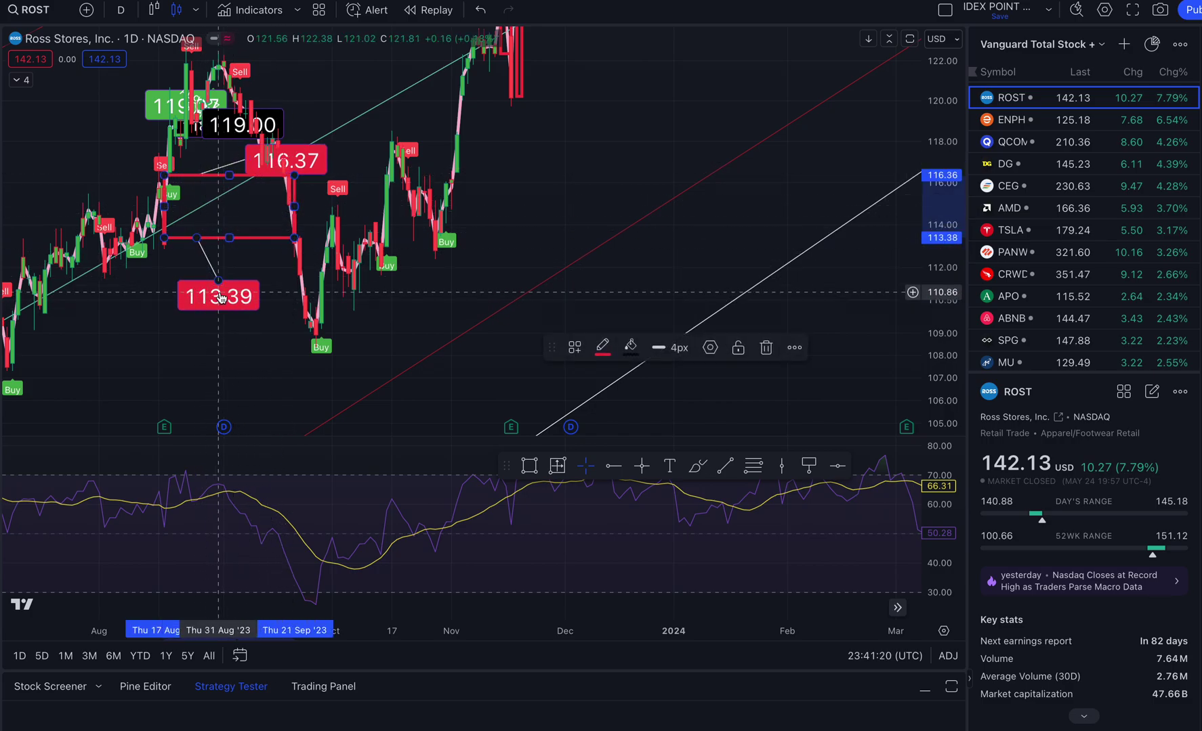
{"action": "left_click", "coordinate": [766, 347]}
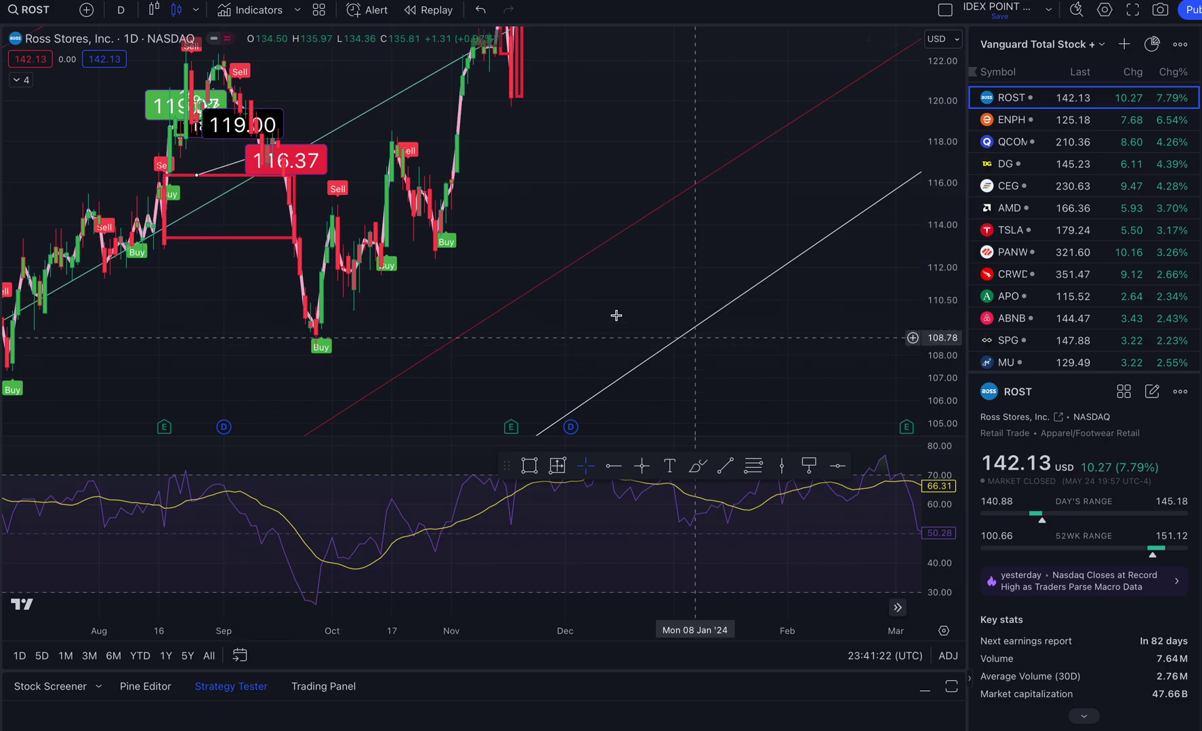
{"action": "left_click", "coordinate": [300, 160]}
{"action": "key", "text": "Delete"}
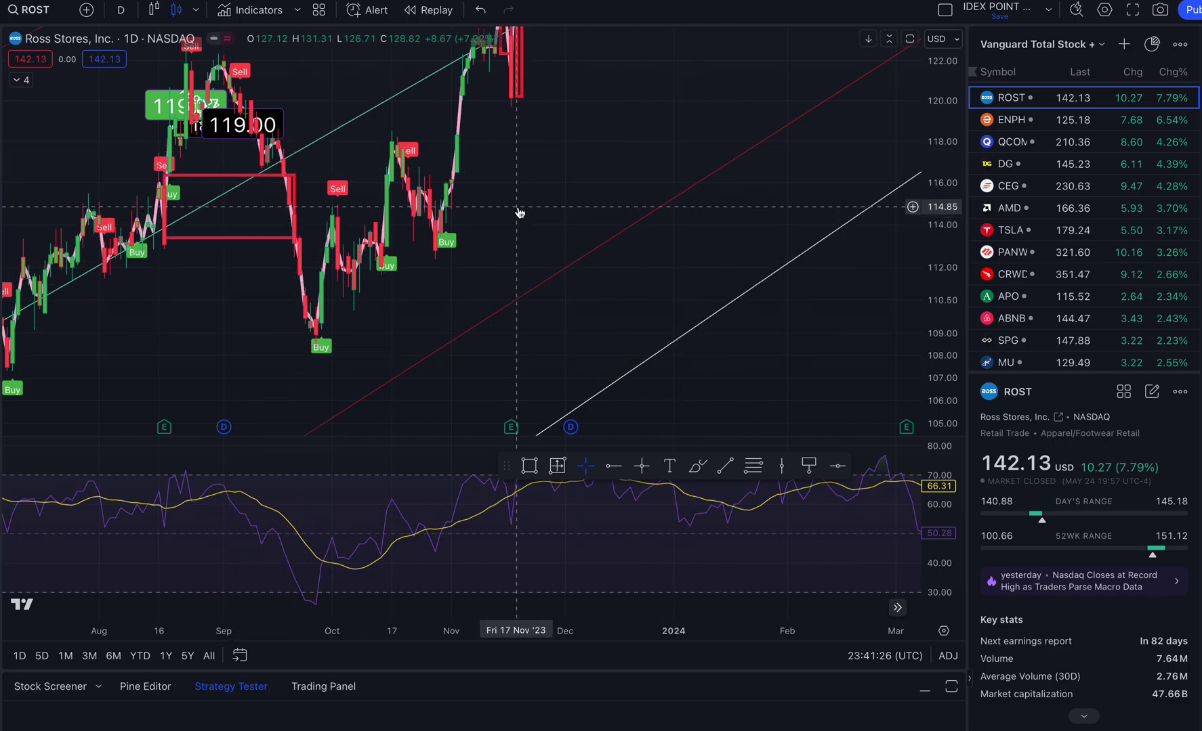
- Move the green 119.07 price label to an earlier date, clear of the August 2023 candles and the small green gap box
{"action": "scroll", "coordinate": [112, 115], "scroll_direction": "left", "scroll_amount": 10}
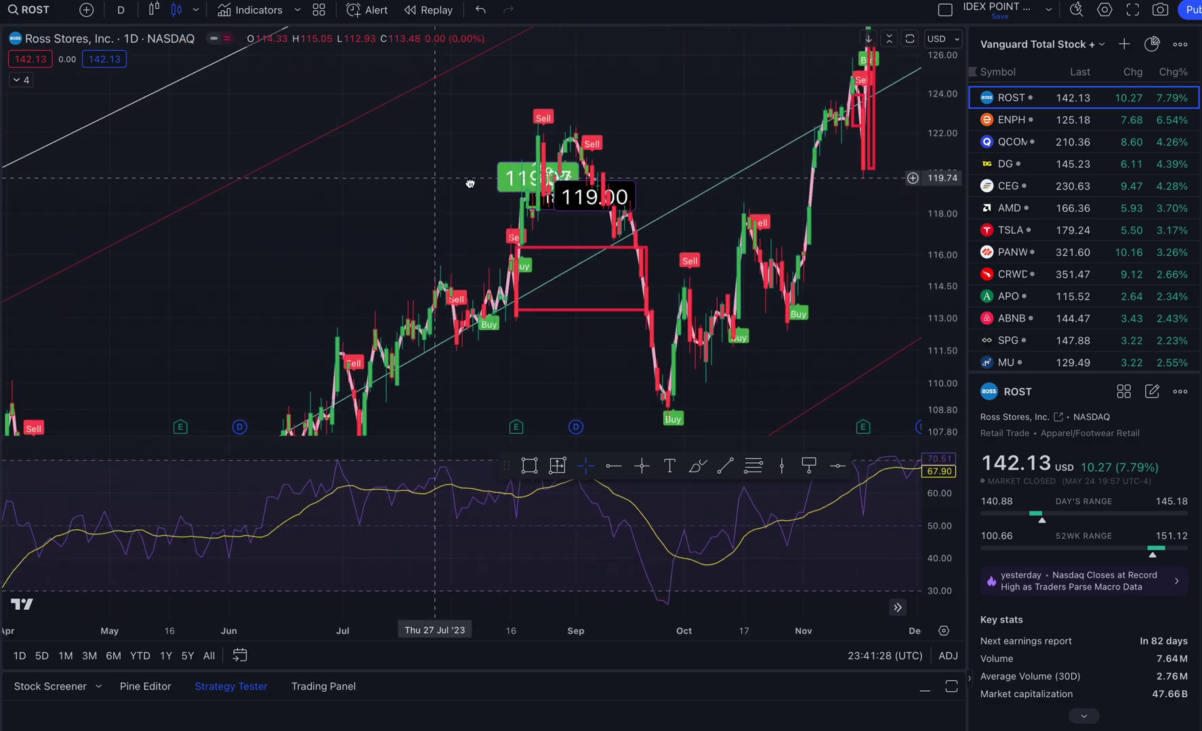
{"action": "scroll", "coordinate": [323, 192], "scroll_direction": "up", "scroll_amount": 4}
{"action": "left_click_drag", "start_coordinate": [415, 186], "coordinate": [292, 190]}
{"action": "scroll", "coordinate": [378, 204], "scroll_direction": "up", "scroll_amount": 2}
{"action": "mouse_move", "coordinate": [319, 284]}
{"action": "left_mouse_down"}
{"action": "mouse_move", "coordinate": [634, 318]}
{"action": "mouse_move", "coordinate": [441, 271]}
{"action": "mouse_move", "coordinate": [347, 231]}
{"action": "left_mouse_up"}
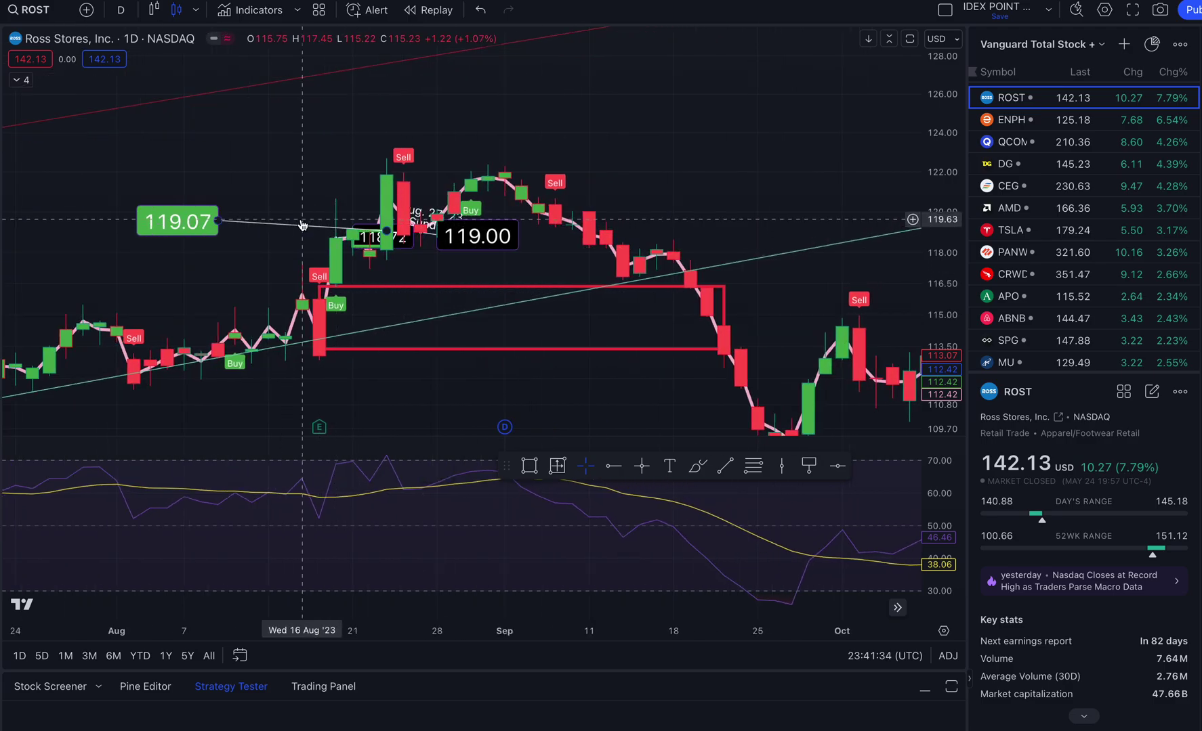
{"action": "left_click", "coordinate": [394, 288]}
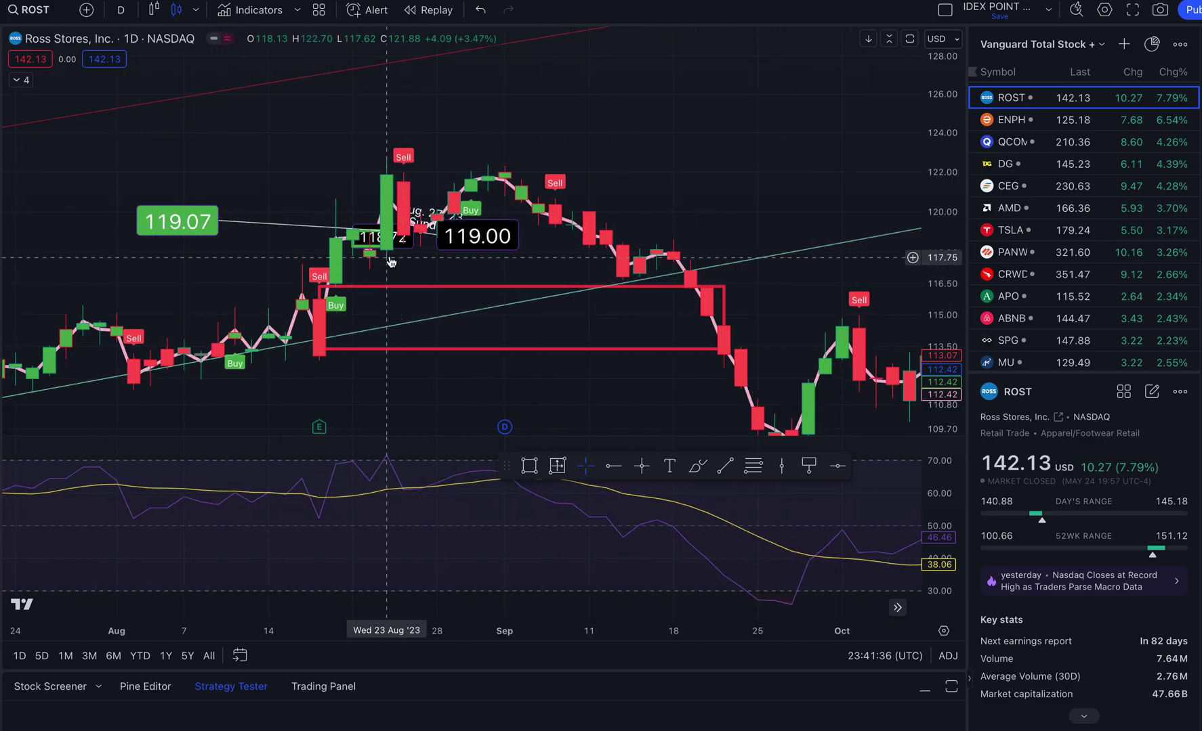
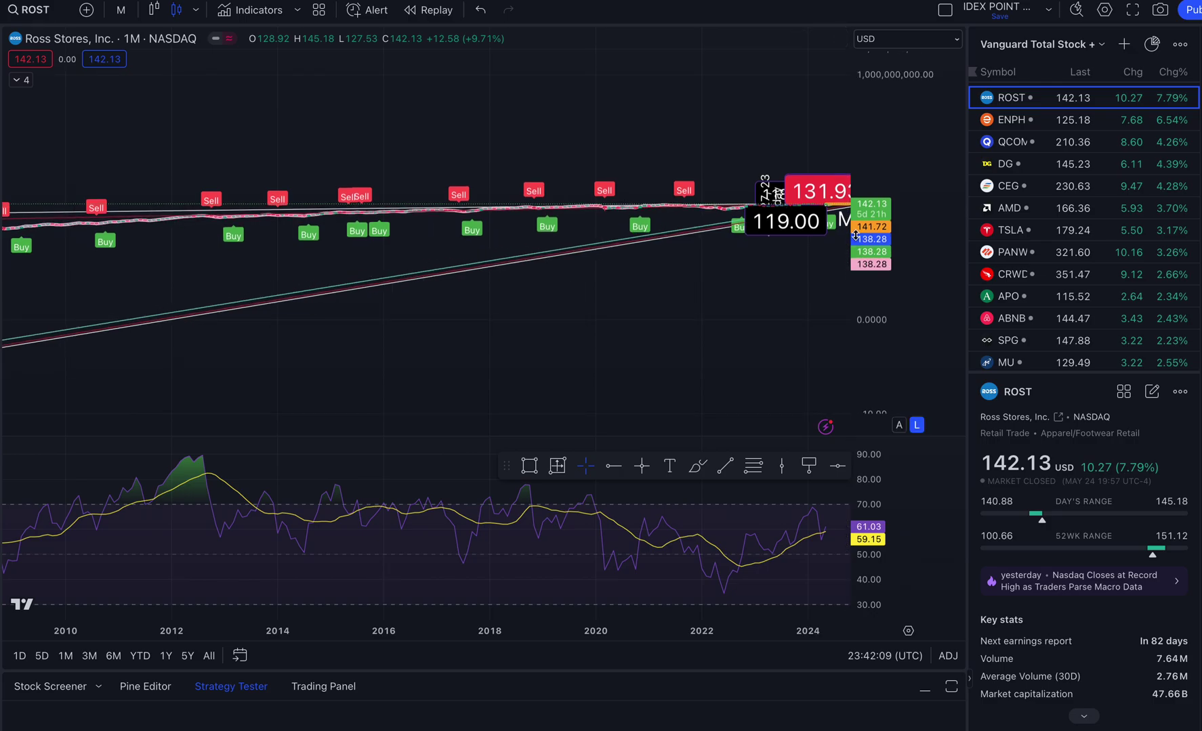
- Examine ROST's monthly price history since 1986 against the long-term trend lines
{"action": "left_click_drag", "start_coordinate": [871, 227], "coordinate": [871, 74]}
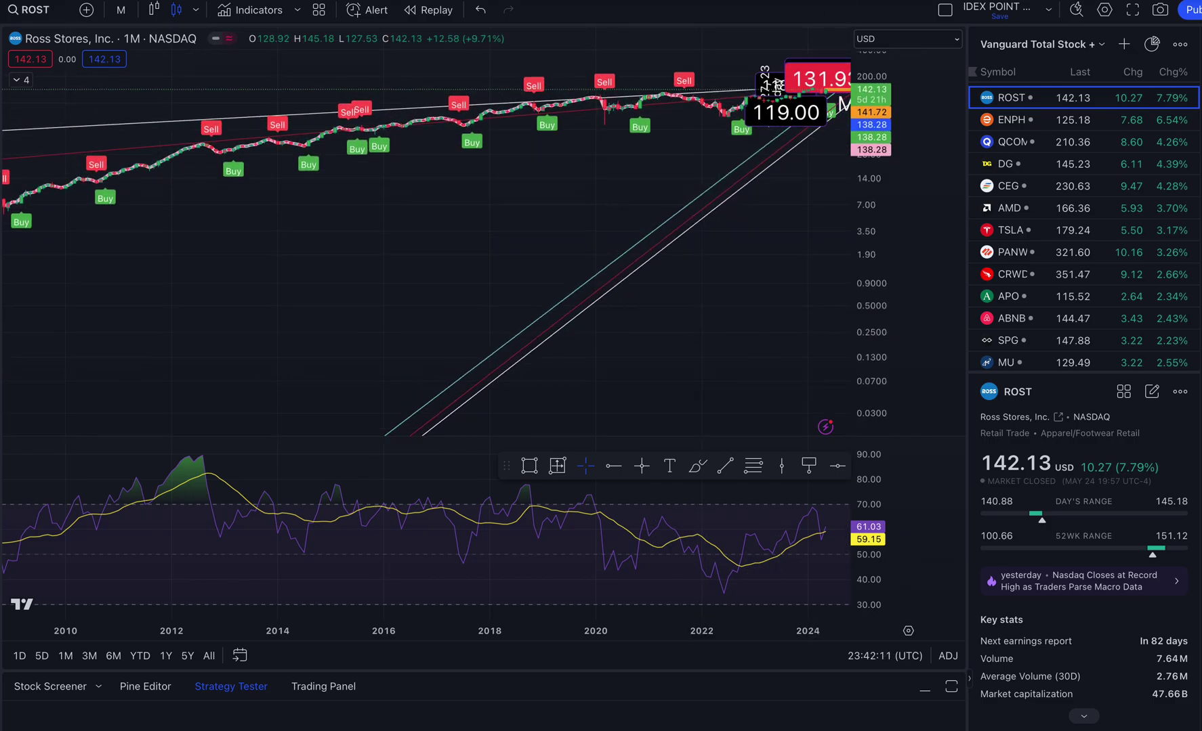
{"action": "left_click_drag", "start_coordinate": [537, 229], "coordinate": [536, 400]}
{"action": "left_click_drag", "start_coordinate": [837, 310], "coordinate": [856, 88]}
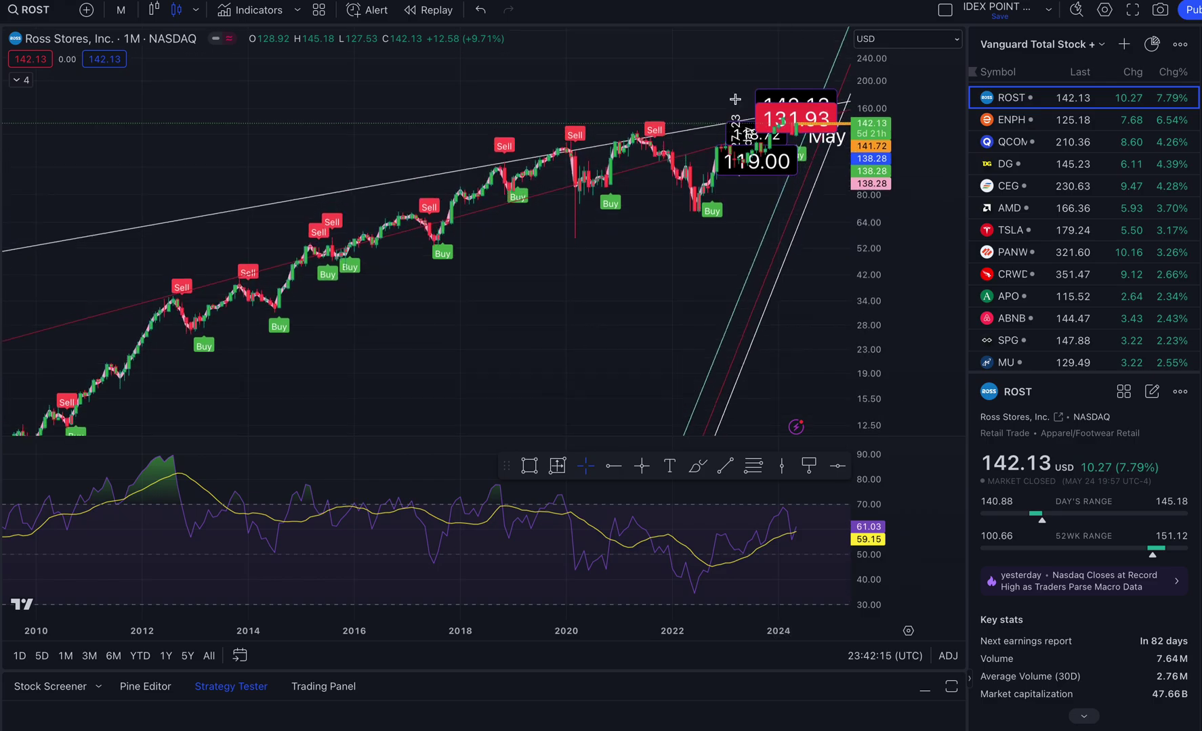
{"action": "scroll", "coordinate": [456, 355], "scroll_direction": "down", "scroll_amount": 8}
{"action": "left_click_drag", "start_coordinate": [413, 331], "coordinate": [387, 87]}
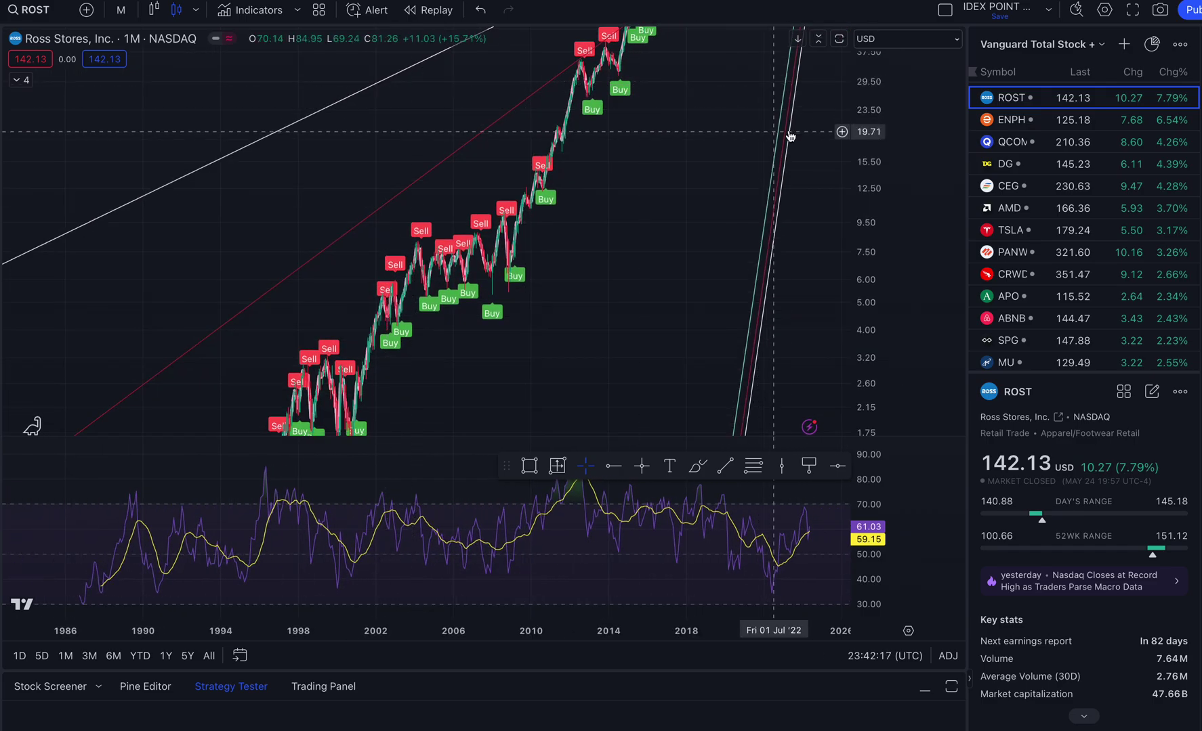
{"action": "left_click_drag", "start_coordinate": [860, 93], "coordinate": [912, 460]}
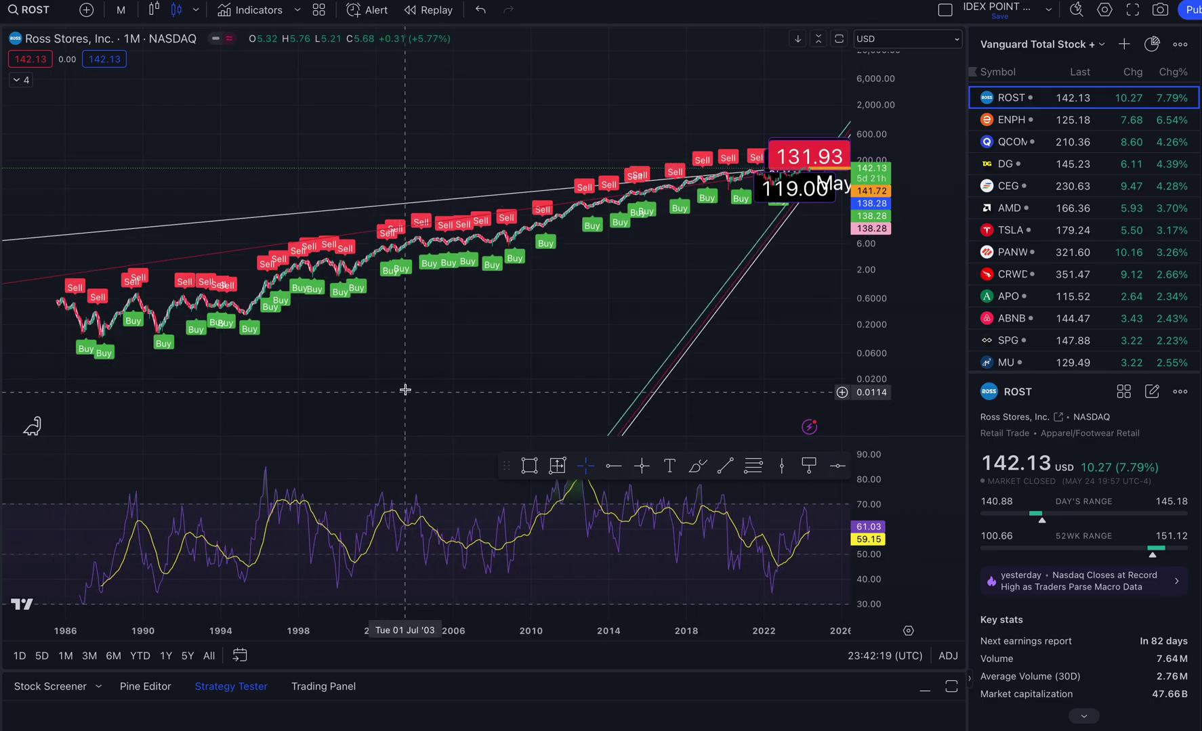
{"action": "left_click_drag", "start_coordinate": [405, 389], "coordinate": [241, 375]}
{"action": "scroll", "coordinate": [396, 357], "scroll_direction": "down", "scroll_amount": 3}
{"action": "left_click_drag", "start_coordinate": [862, 344], "coordinate": [862, 237]}
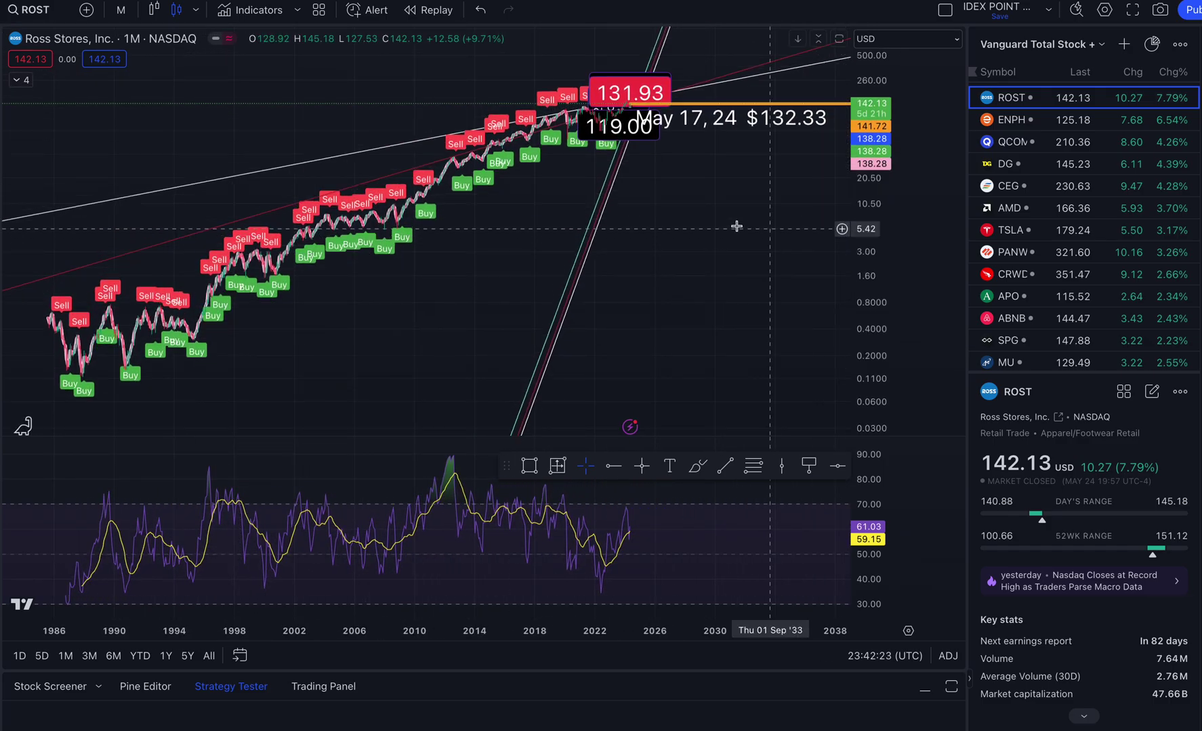
{"action": "left_click_drag", "start_coordinate": [693, 197], "coordinate": [687, 303]}
{"action": "scroll", "coordinate": [699, 322], "scroll_direction": "up", "scroll_amount": 3}
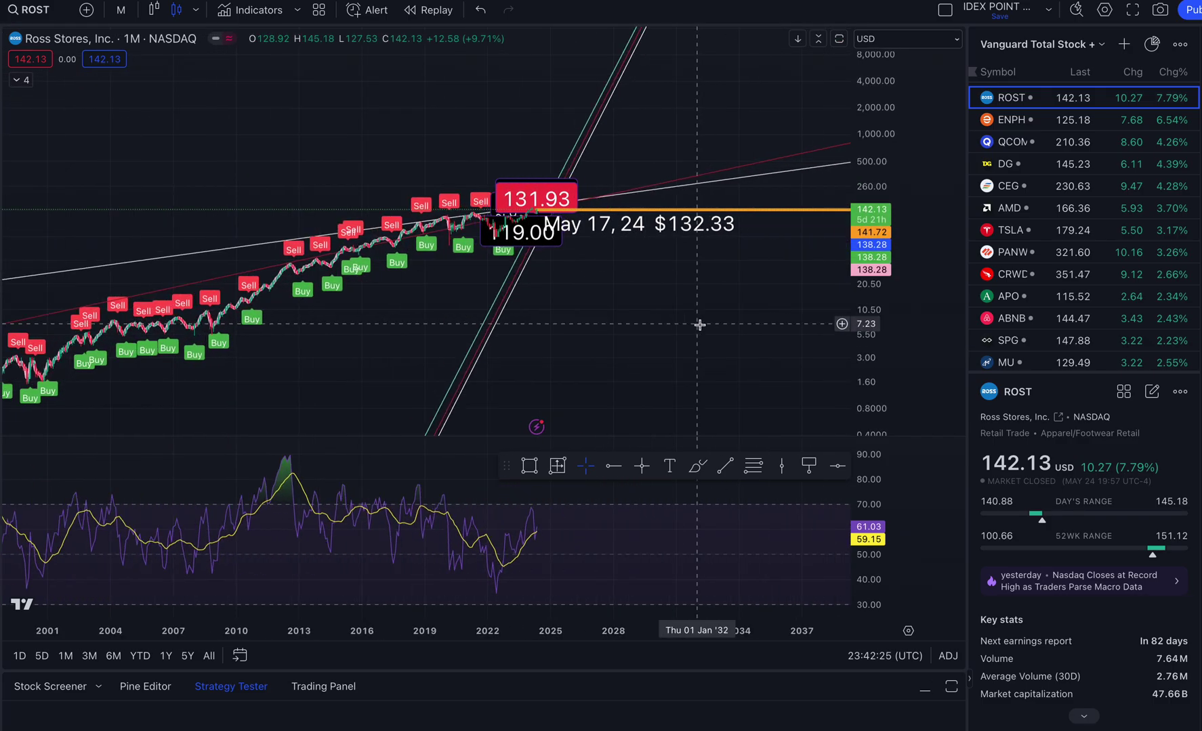
- Move the 142.13 price label to about July 2024, beside the orange ray and off the recent monthly candles
{"action": "left_click_drag", "start_coordinate": [855, 357], "coordinate": [854, 203]}
{"action": "left_click_drag", "start_coordinate": [751, 207], "coordinate": [855, 226]}
{"action": "left_click_drag", "start_coordinate": [472, 243], "coordinate": [574, 78]}
{"action": "scroll", "coordinate": [339, 98], "scroll_direction": "up", "scroll_amount": 4}
{"action": "scroll", "coordinate": [339, 97], "scroll_direction": "up", "scroll_amount": 5}
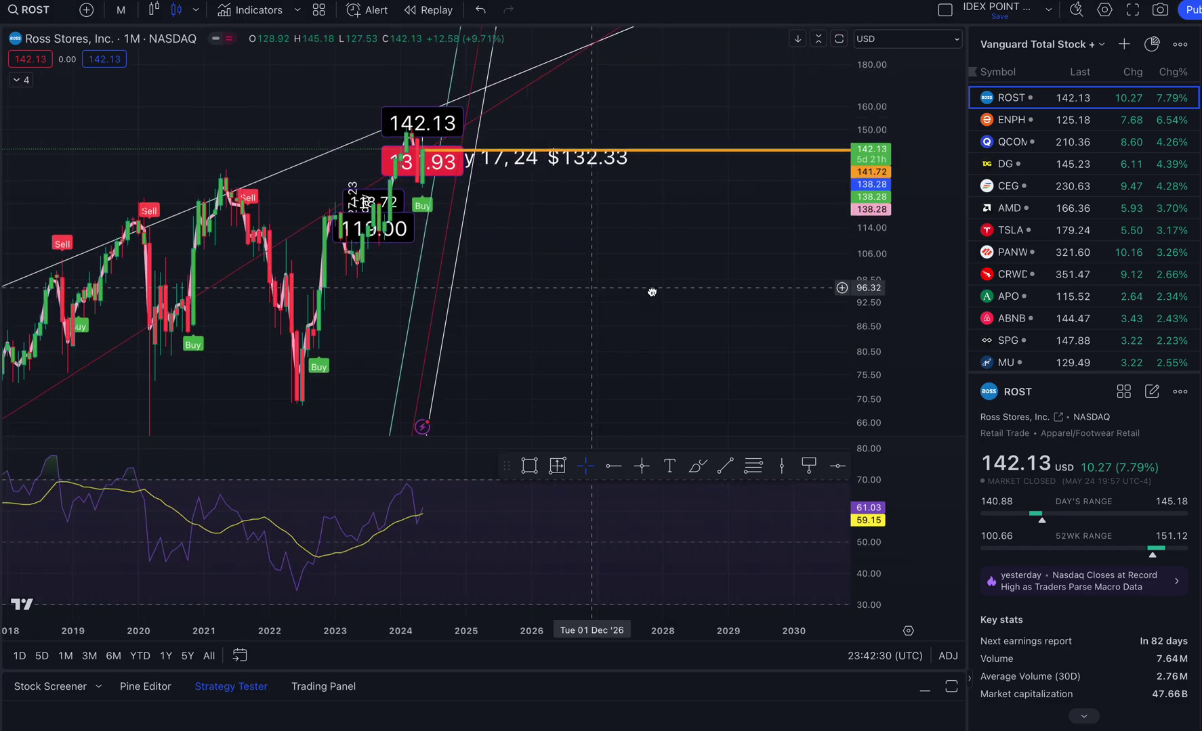
{"action": "scroll", "coordinate": [661, 336], "scroll_direction": "up", "scroll_amount": 5}
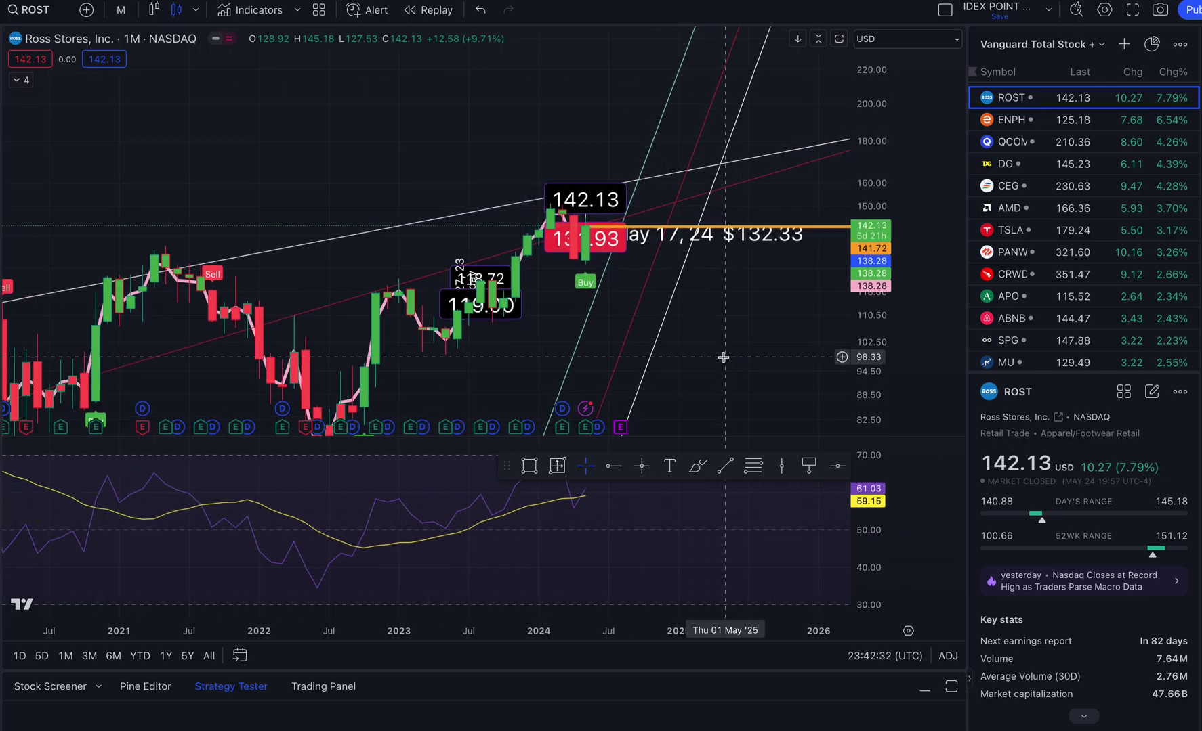
{"action": "scroll", "coordinate": [687, 358], "scroll_direction": "up", "scroll_amount": 5}
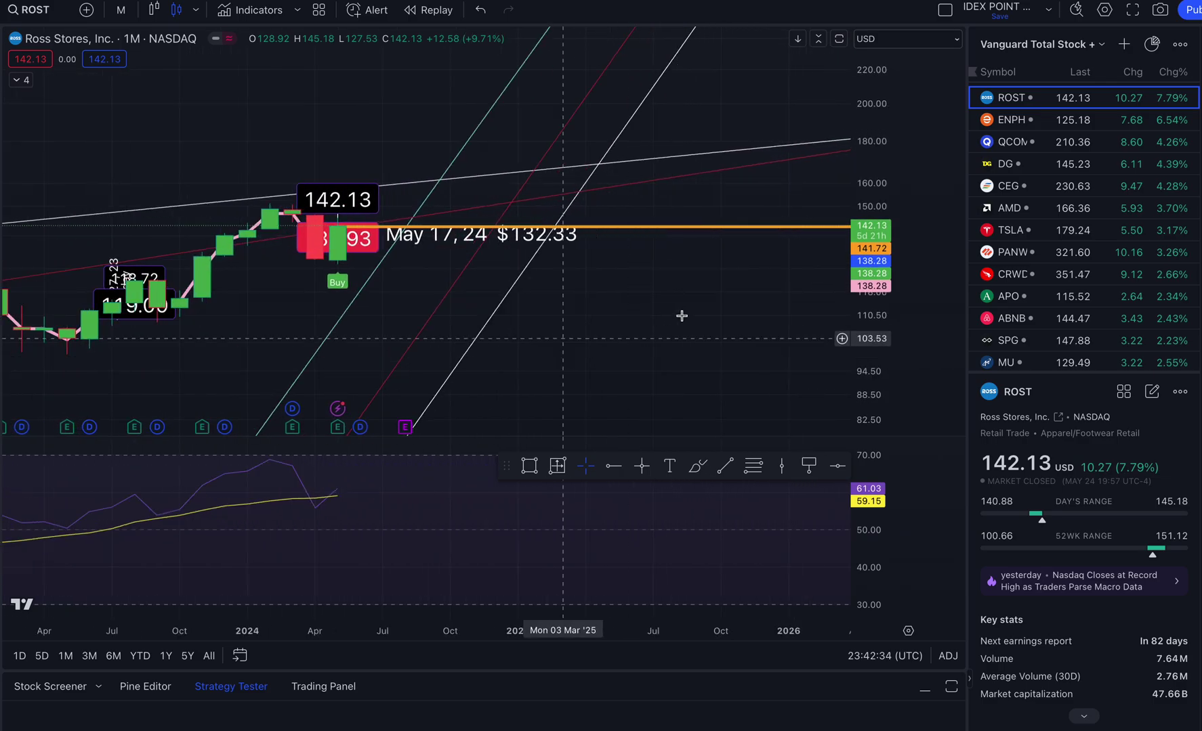
{"action": "scroll", "coordinate": [480, 312], "scroll_direction": "left", "scroll_amount": 5}
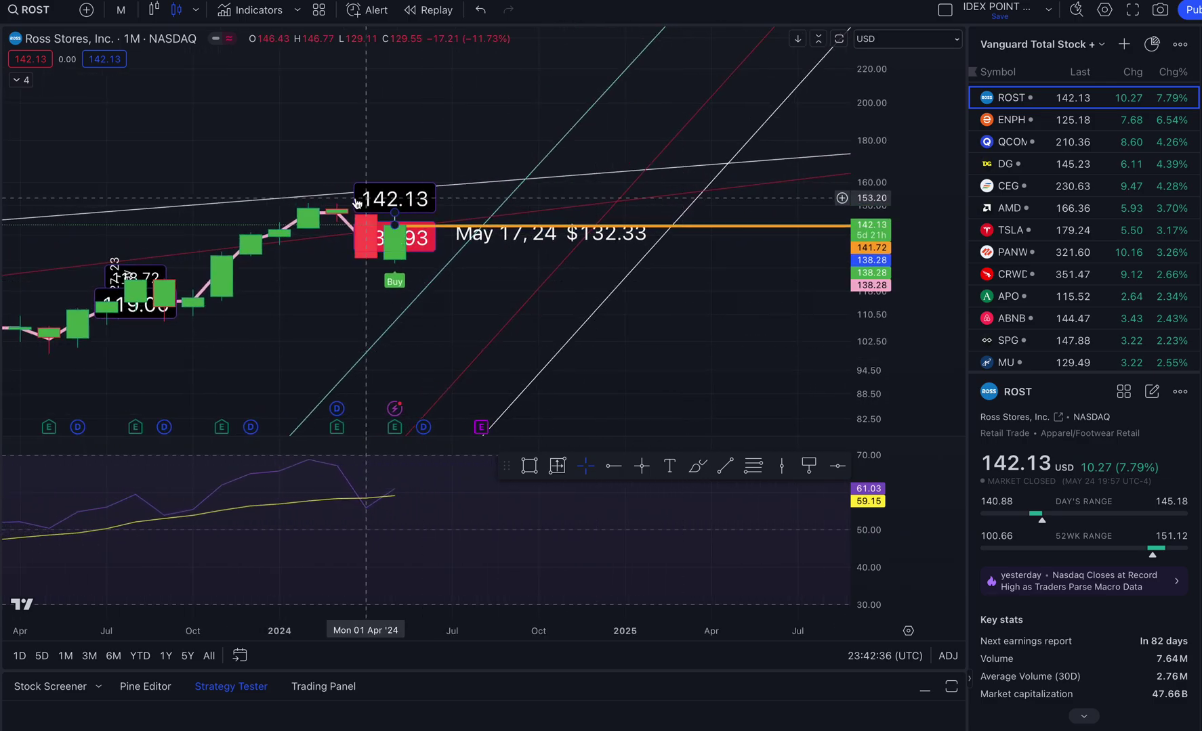
{"action": "left_click_drag", "start_coordinate": [407, 197], "coordinate": [464, 214]}
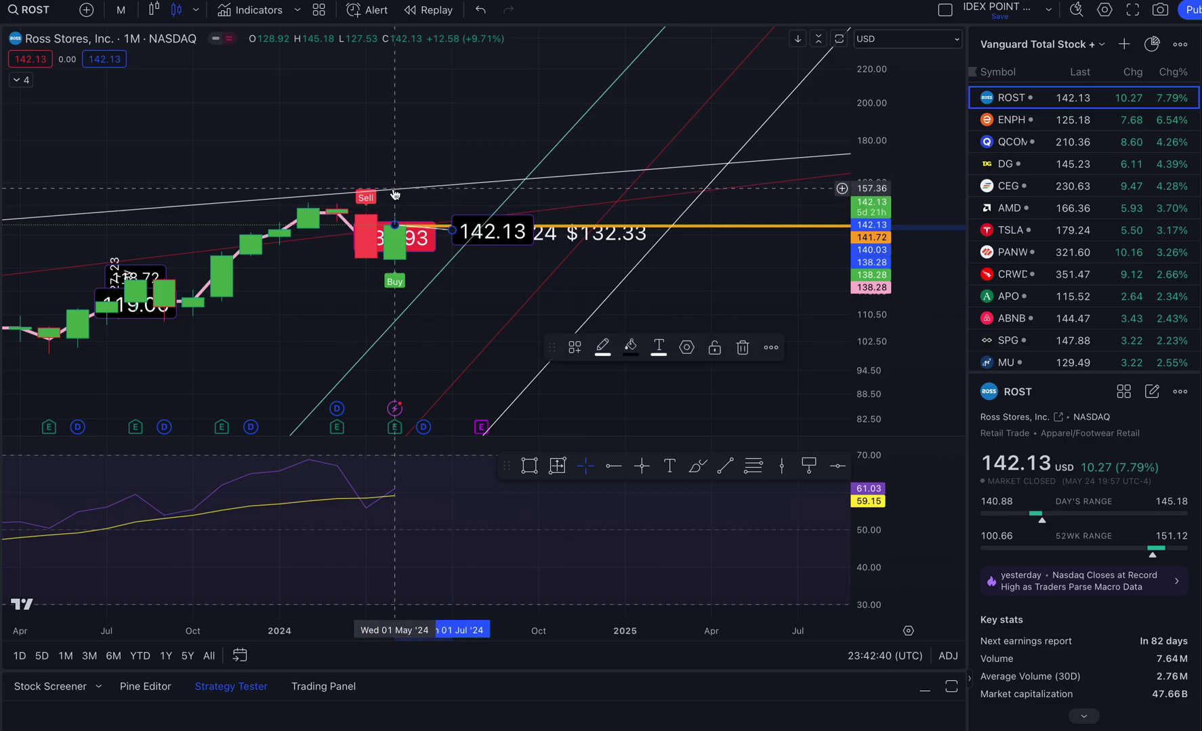
{"action": "left_click", "coordinate": [394, 194]}
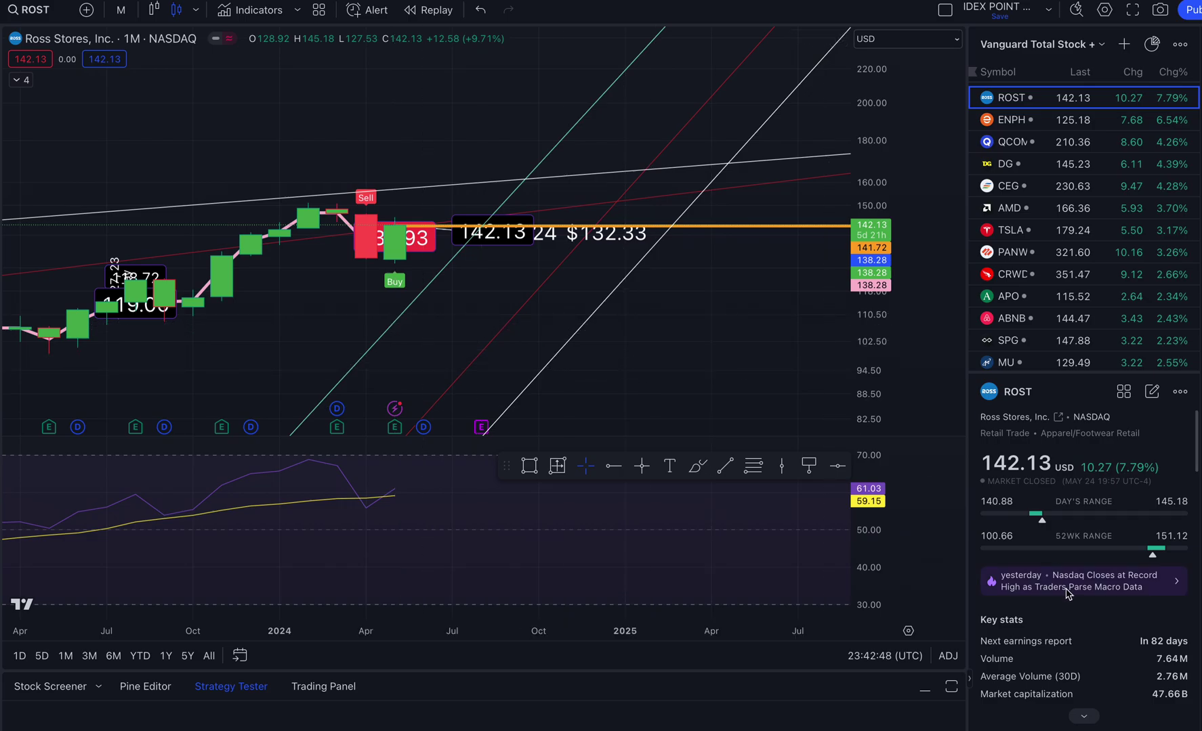
- Read through ROST's key stats, earnings, performance, technicals rating, analyst rating and one-year price target in the symbol details
{"action": "scroll", "coordinate": [1068, 594], "scroll_direction": "down", "scroll_amount": 1}
{"action": "scroll", "coordinate": [1064, 581], "scroll_direction": "down", "scroll_amount": 8}
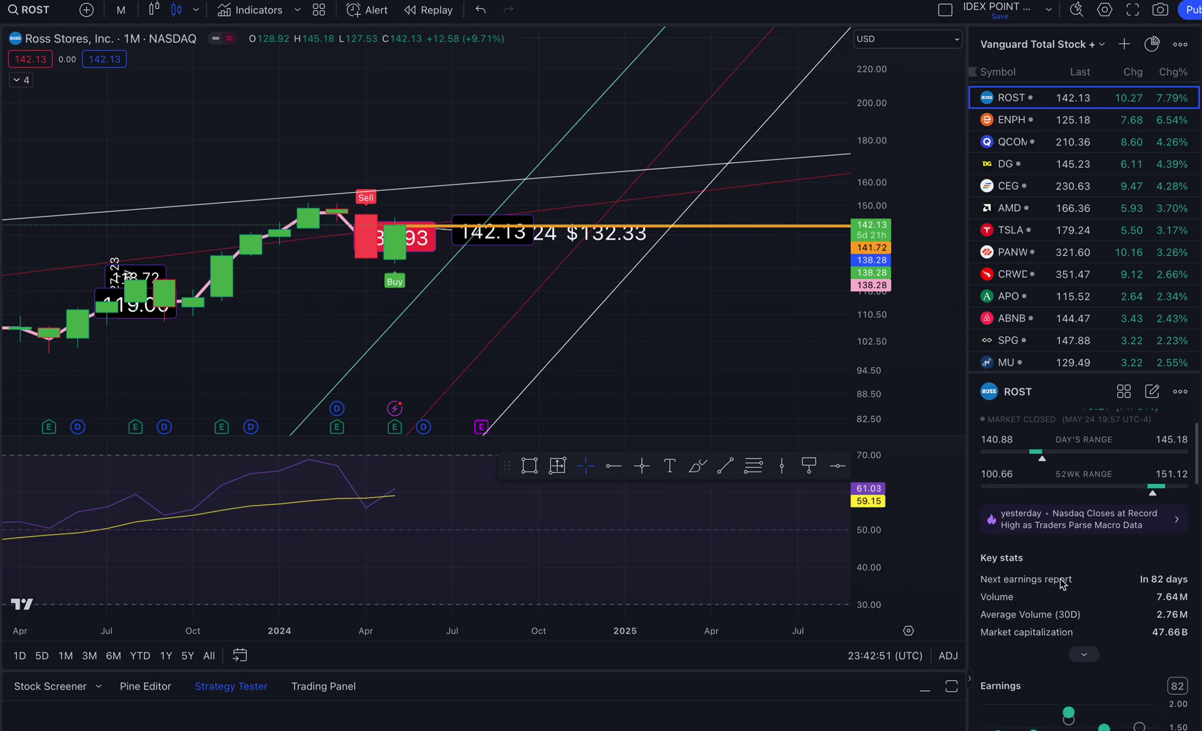
{"action": "scroll", "coordinate": [1057, 588], "scroll_direction": "down", "scroll_amount": 8}
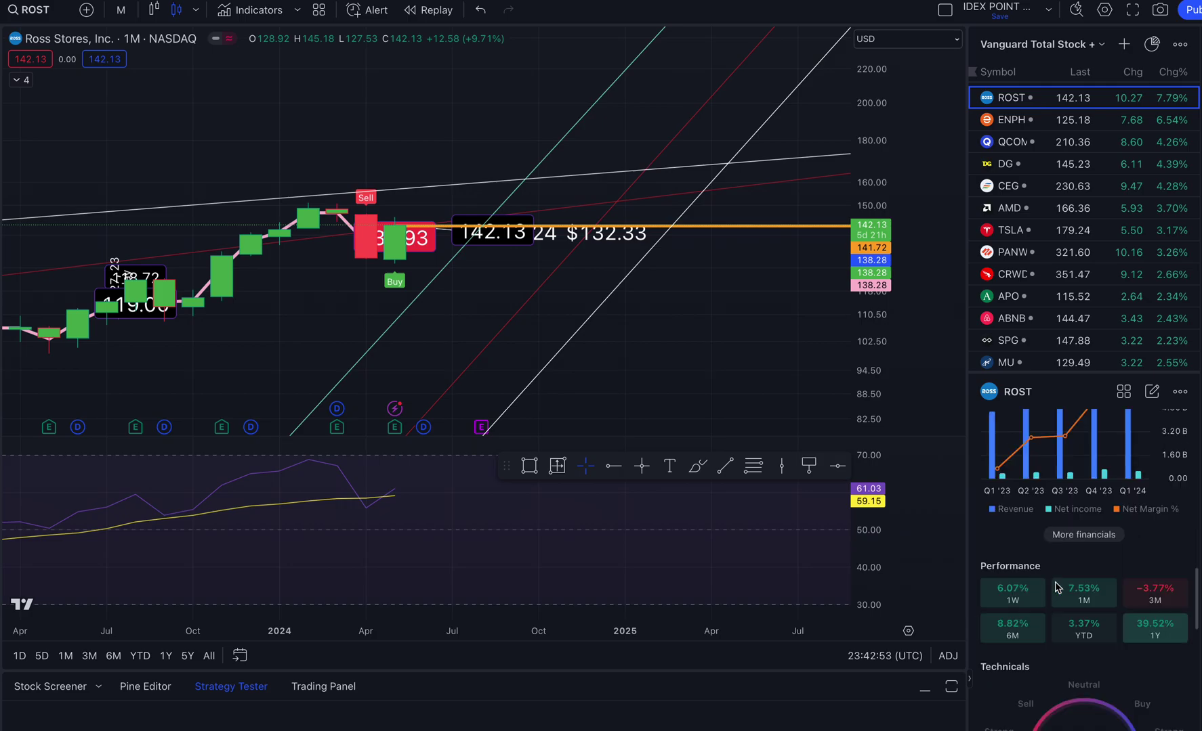
{"action": "scroll", "coordinate": [1058, 588], "scroll_direction": "down", "scroll_amount": 4}
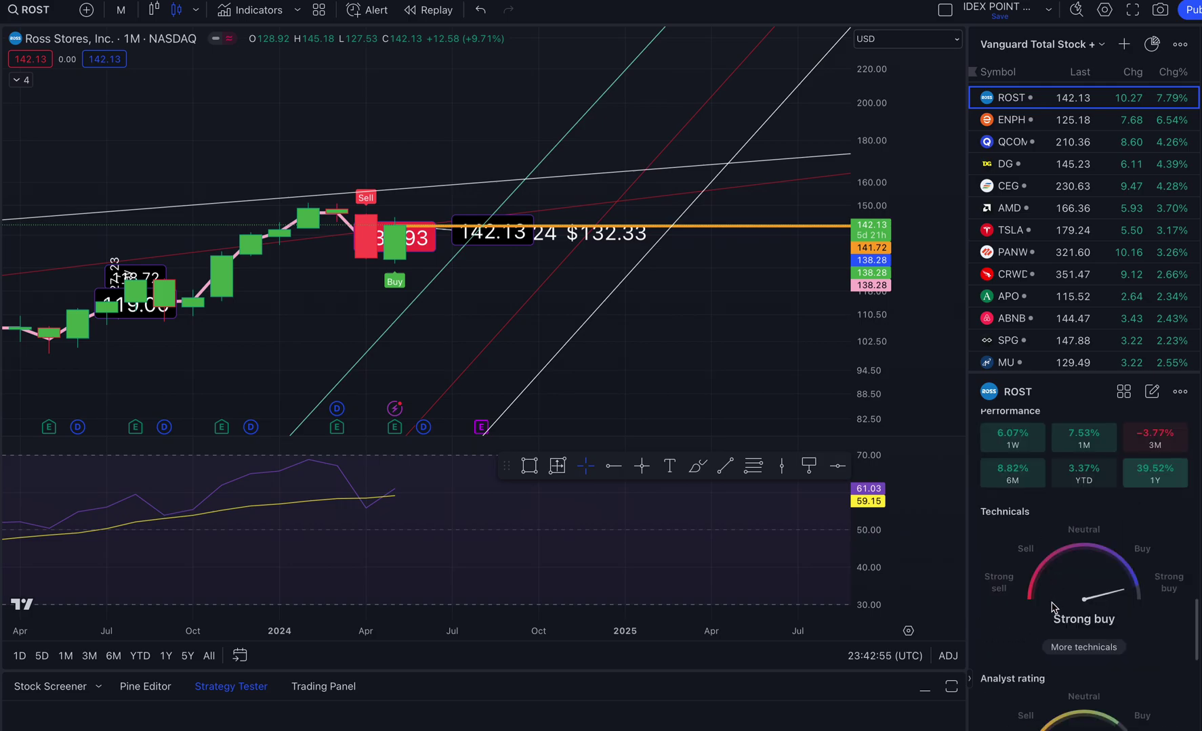
{"action": "scroll", "coordinate": [1051, 606], "scroll_direction": "down", "scroll_amount": 5}
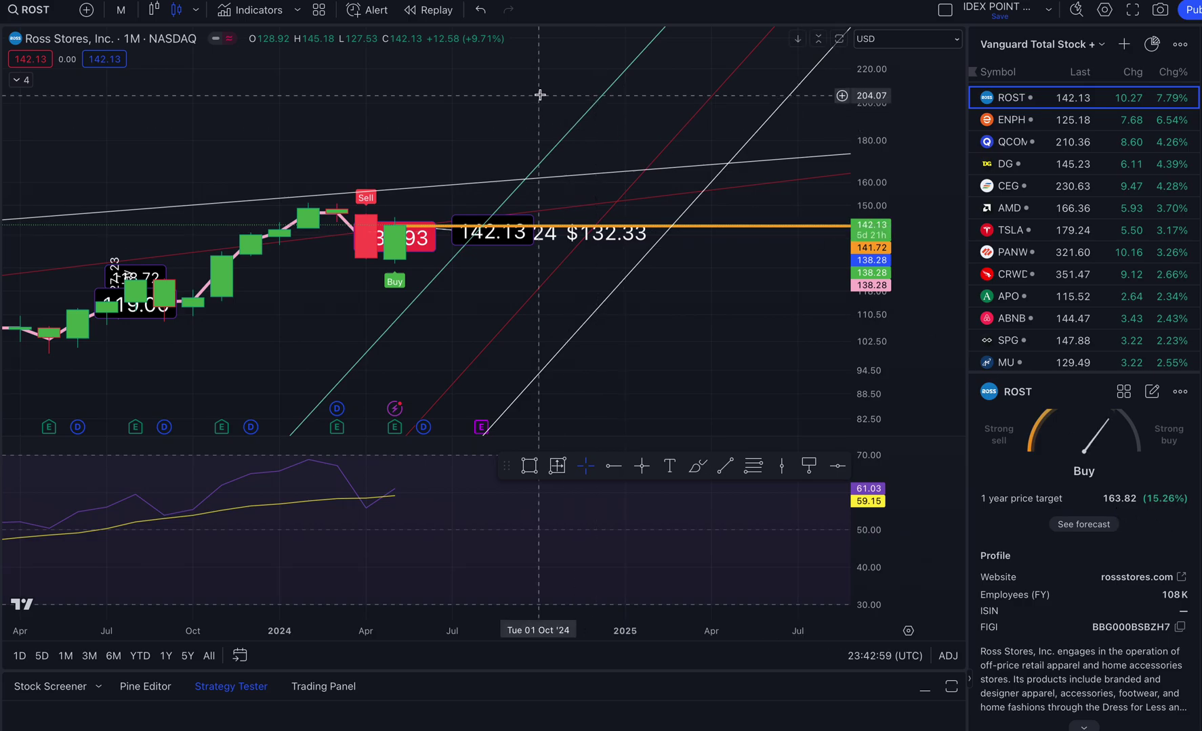
- Switch ROST to the 1-day interval and move the red 131.93 price label below and past the May 2024 candles
{"action": "left_click", "coordinate": [120, 10]}
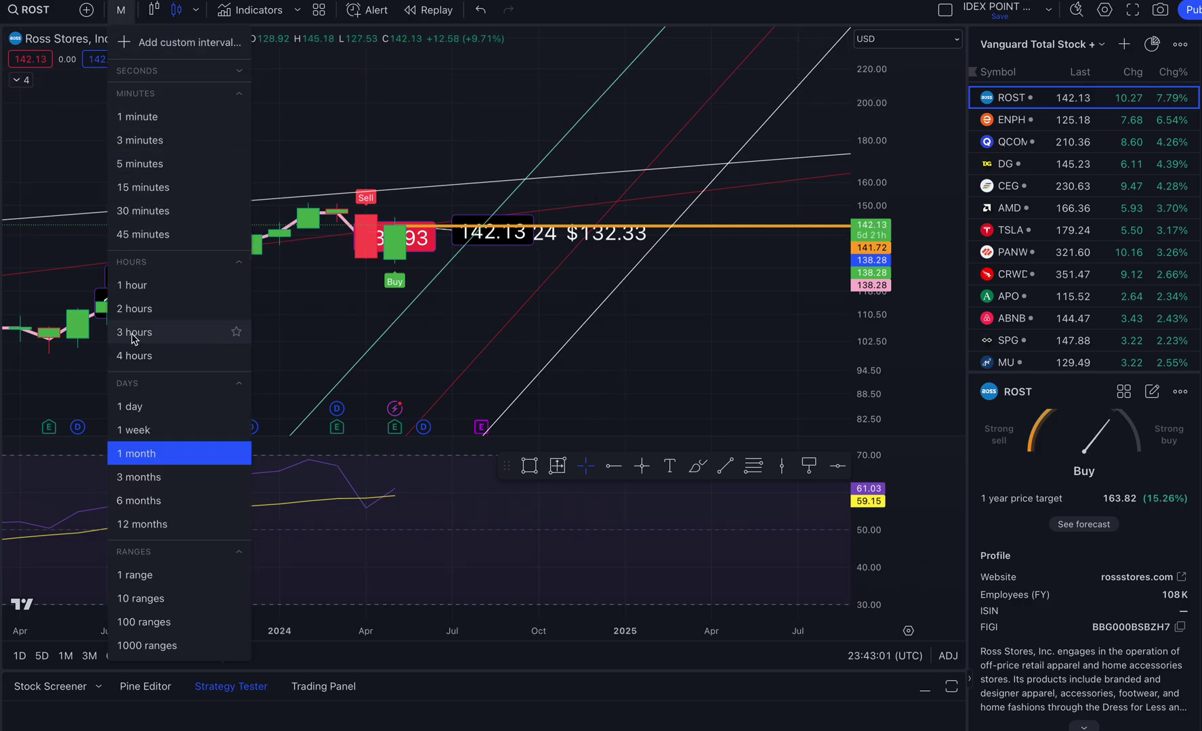
{"action": "left_click", "coordinate": [128, 406]}
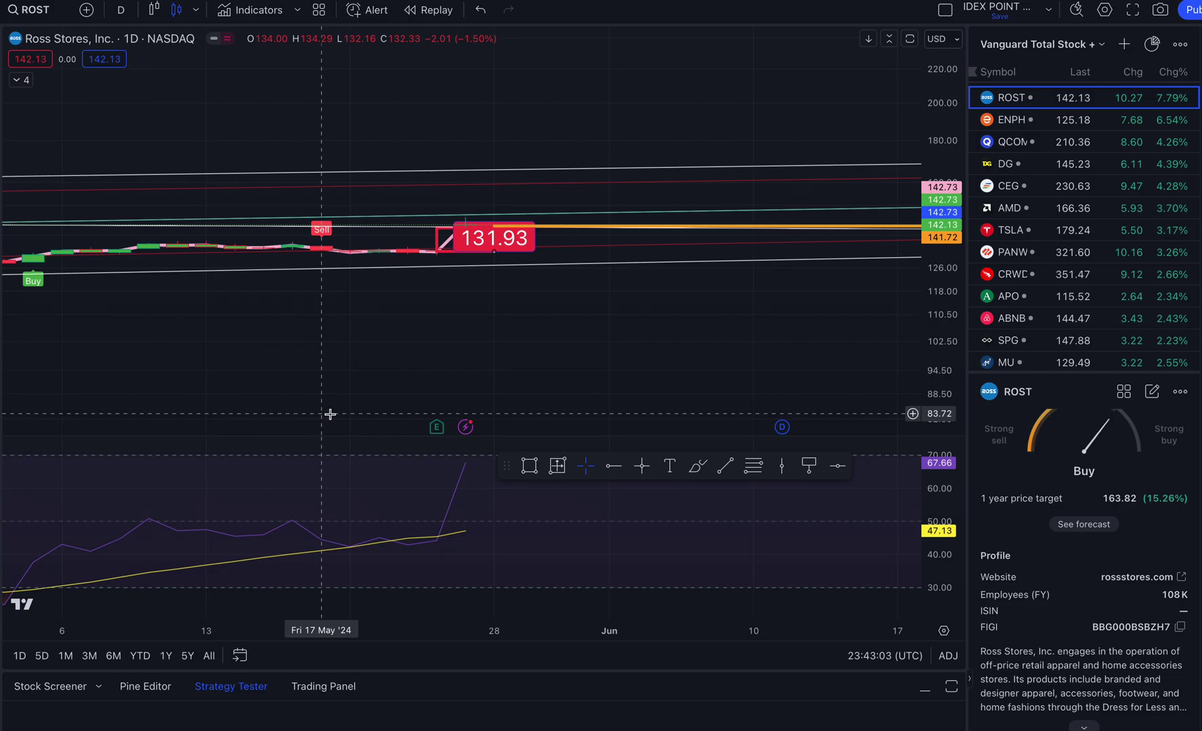
{"action": "scroll", "coordinate": [321, 414], "scroll_direction": "down", "scroll_amount": 10}
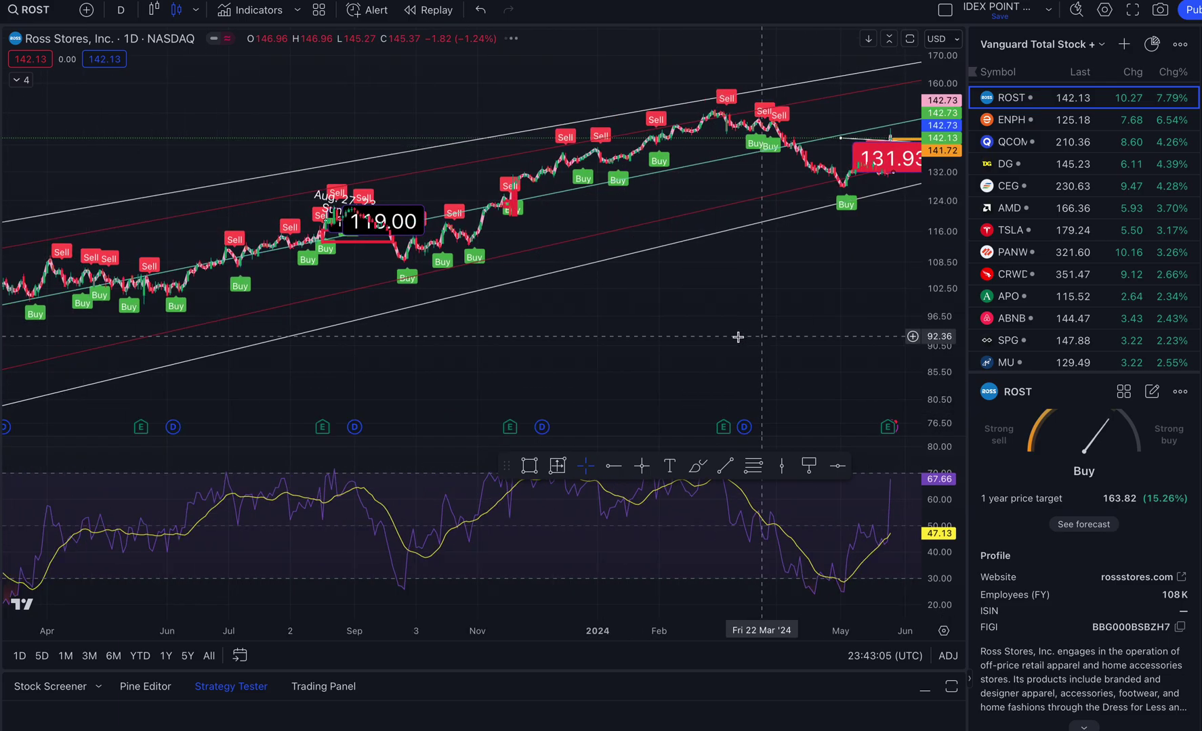
{"action": "left_click_drag", "start_coordinate": [665, 154], "coordinate": [489, 127]}
{"action": "mouse_move", "coordinate": [562, 159]}
{"action": "left_mouse_down"}
{"action": "mouse_move", "coordinate": [589, 238]}
{"action": "mouse_move", "coordinate": [607, 212]}
{"action": "left_mouse_up"}
{"action": "left_click", "coordinate": [587, 241]}
{"action": "scroll", "coordinate": [1052, 523], "scroll_direction": "up", "scroll_amount": 10}
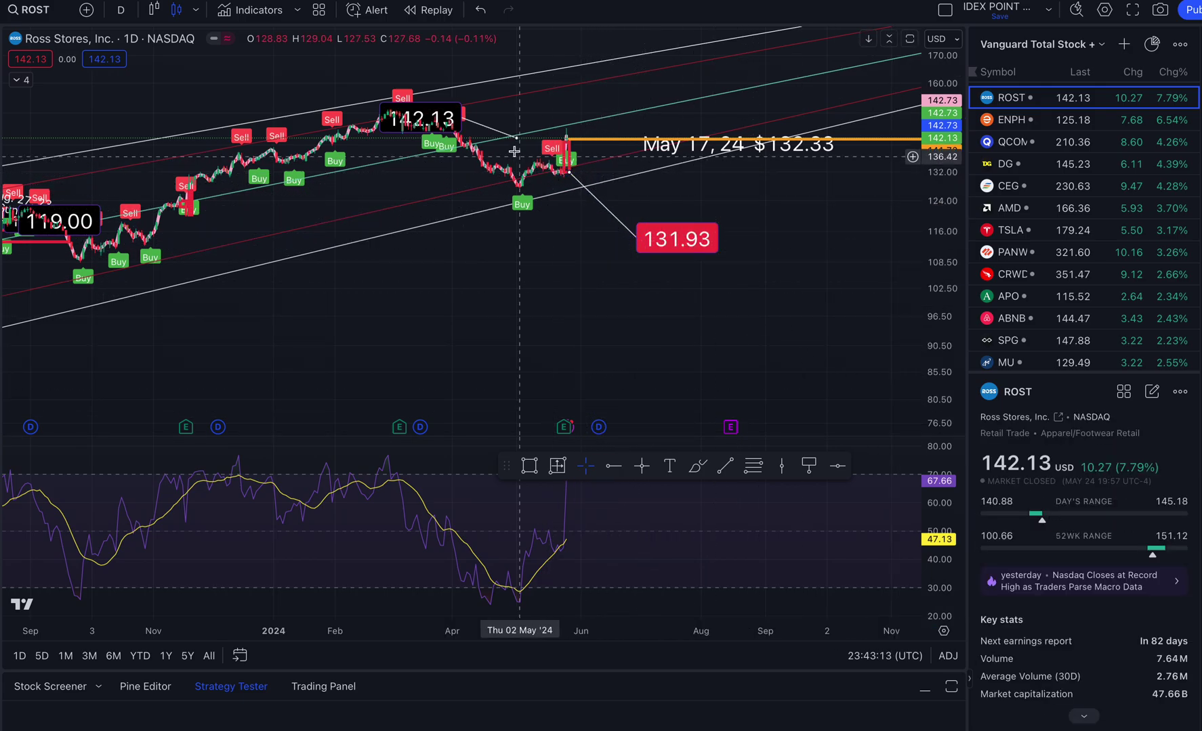
- Anchor the 142.13 price label to the 24 May 2024 candle and place its text just past that candle, along the orange ray
{"action": "mouse_move", "coordinate": [515, 140]}
{"action": "left_mouse_down"}
{"action": "mouse_move", "coordinate": [526, 166]}
{"action": "mouse_move", "coordinate": [576, 136]}
{"action": "mouse_move", "coordinate": [565, 140]}
{"action": "left_mouse_up"}
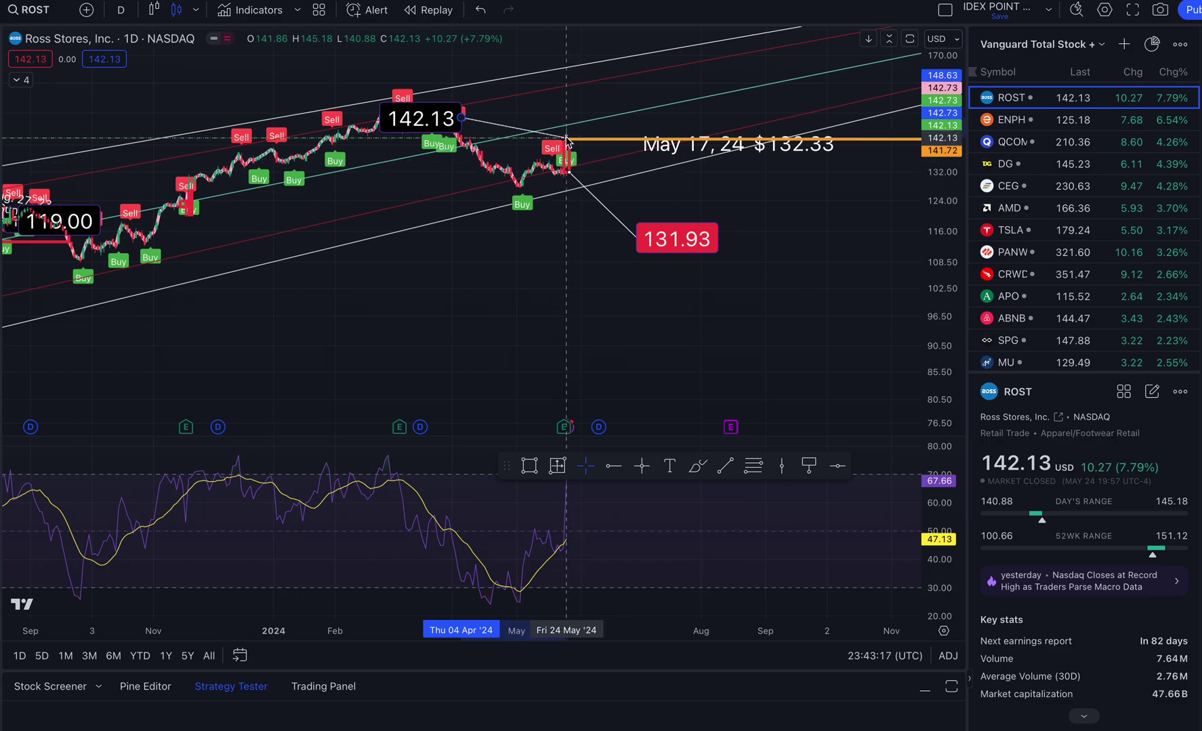
{"action": "left_click_drag", "start_coordinate": [420, 118], "coordinate": [657, 132]}
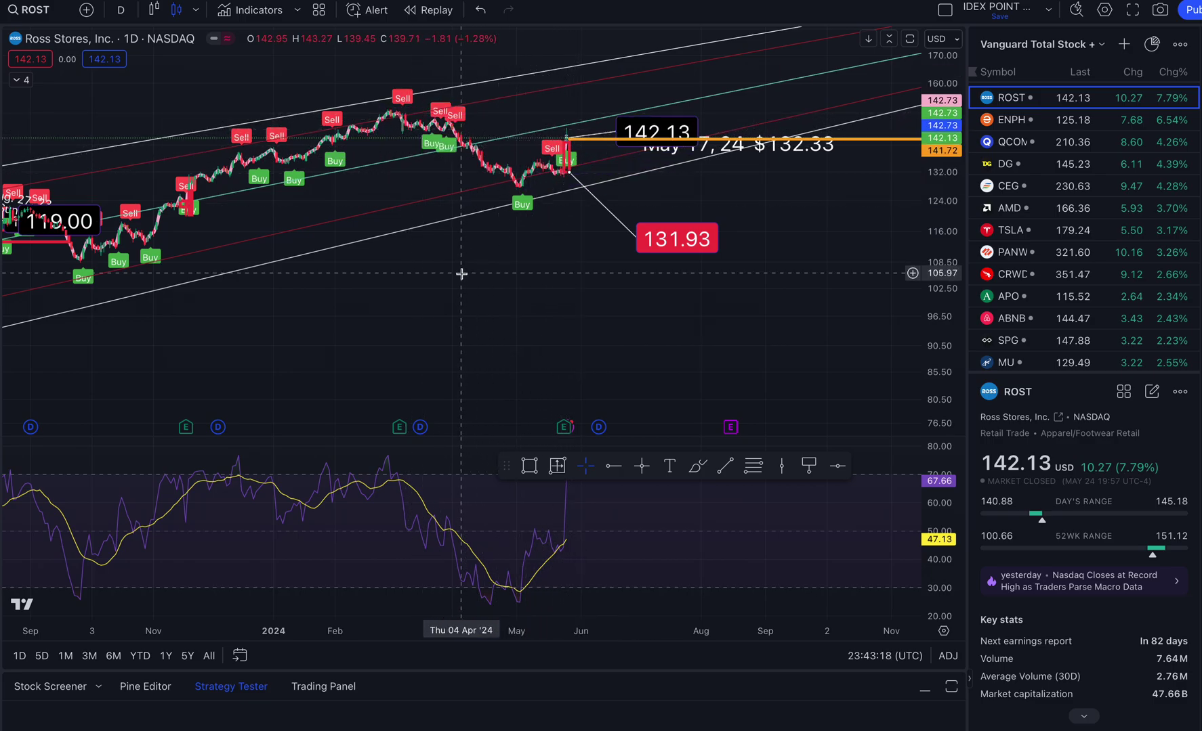
{"action": "left_click_drag", "start_coordinate": [457, 303], "coordinate": [464, 323]}
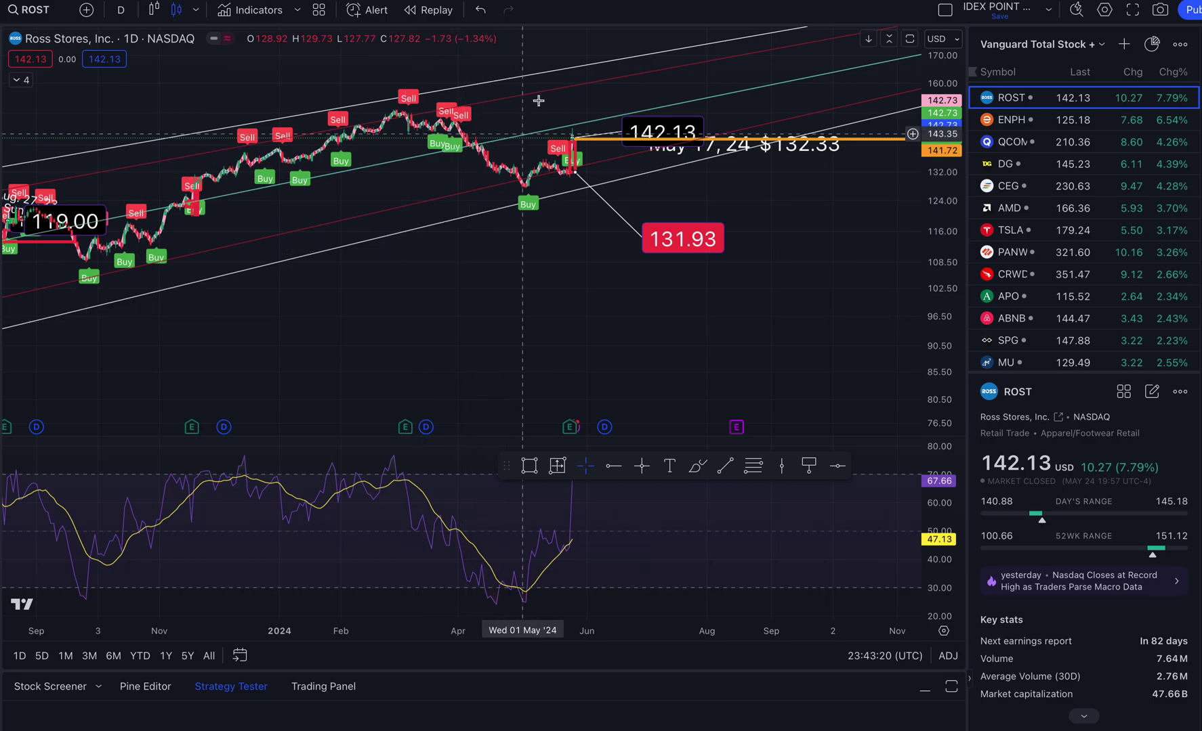
- Move the text of the red 131.93 price label to about 28 June 2024 at 120.10, and check the latest candle against the channel lines
{"action": "key", "text": "alt+r"}
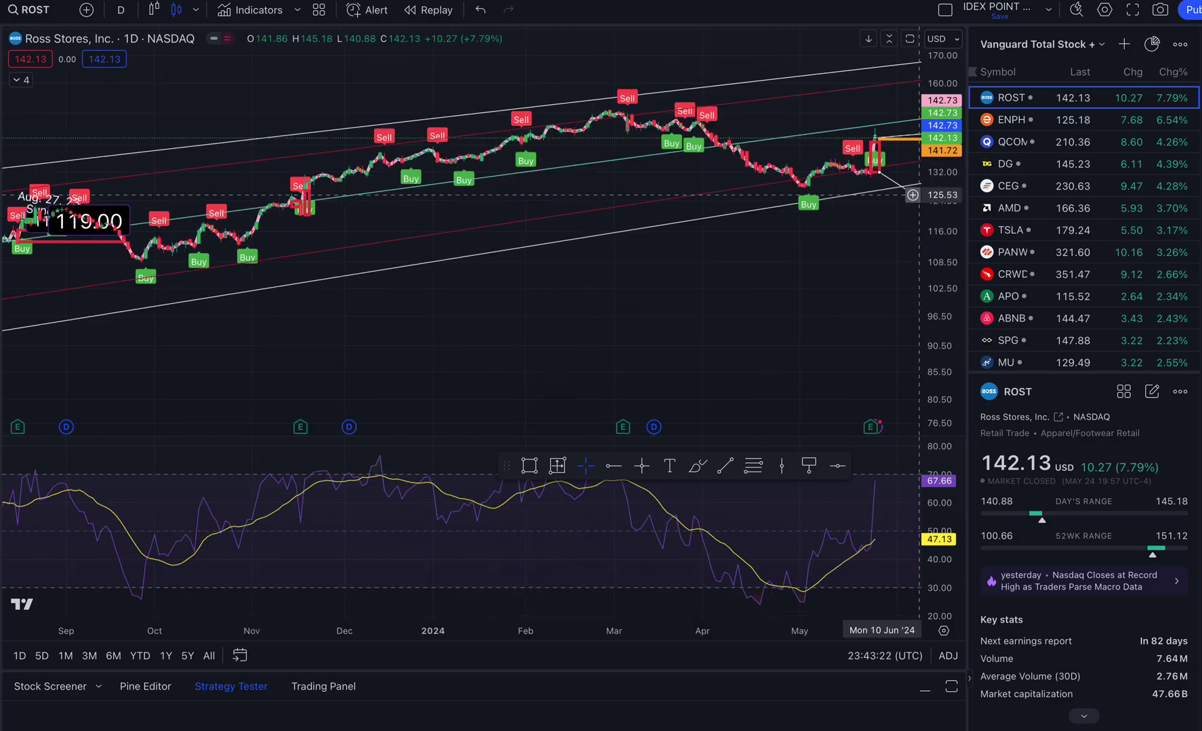
{"action": "left_click_drag", "start_coordinate": [807, 338], "coordinate": [751, 326]}
{"action": "left_click_drag", "start_coordinate": [938, 329], "coordinate": [896, 156]}
{"action": "left_click_drag", "start_coordinate": [745, 220], "coordinate": [615, 332]}
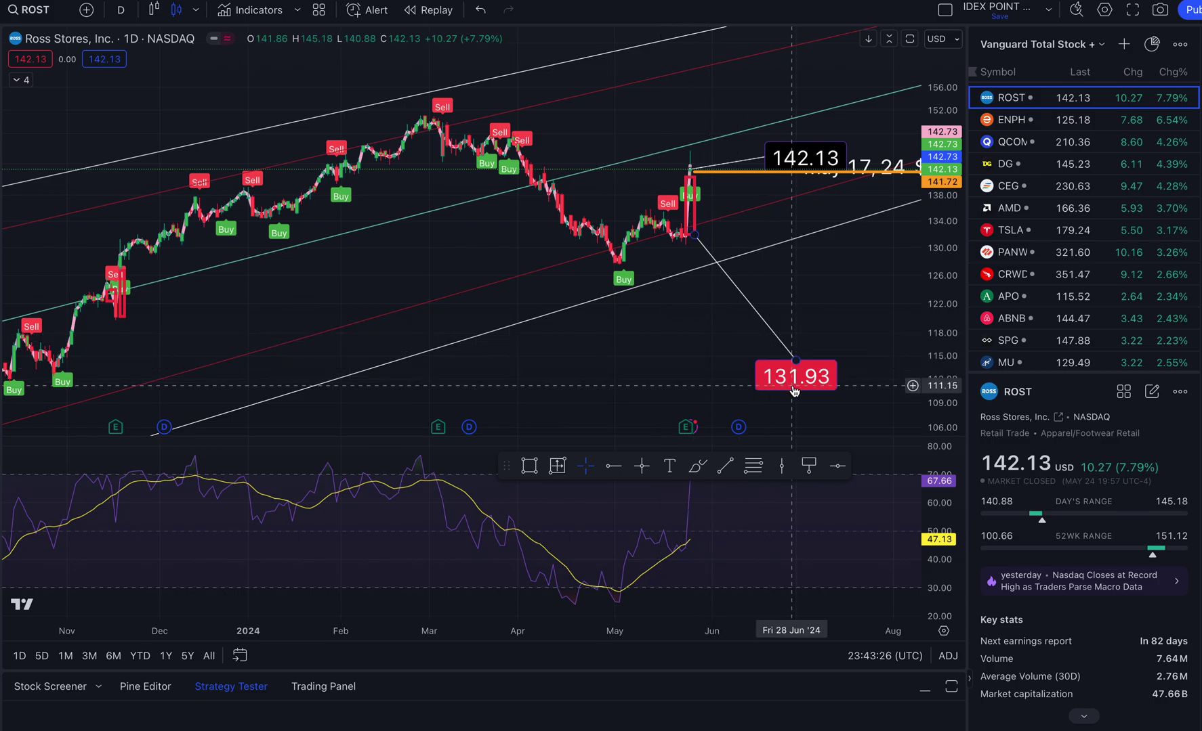
{"action": "left_click_drag", "start_coordinate": [796, 362], "coordinate": [792, 316]}
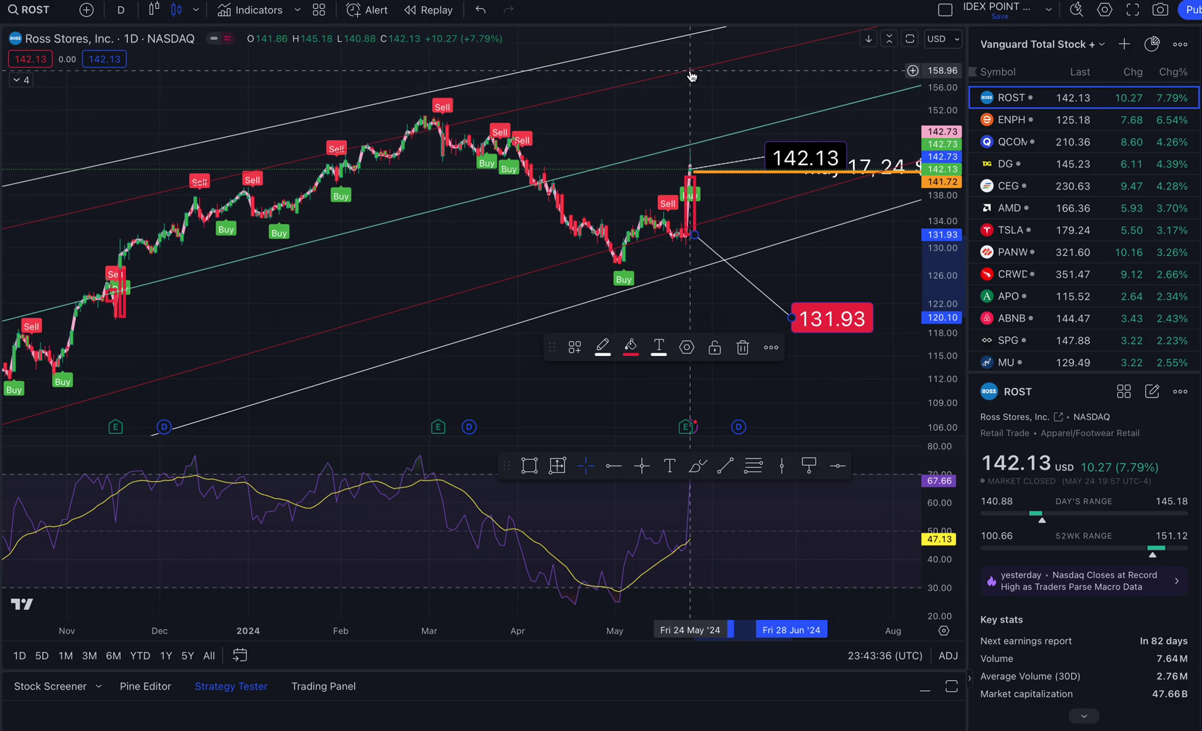
{"action": "left_click_drag", "start_coordinate": [690, 72], "coordinate": [685, 213]}
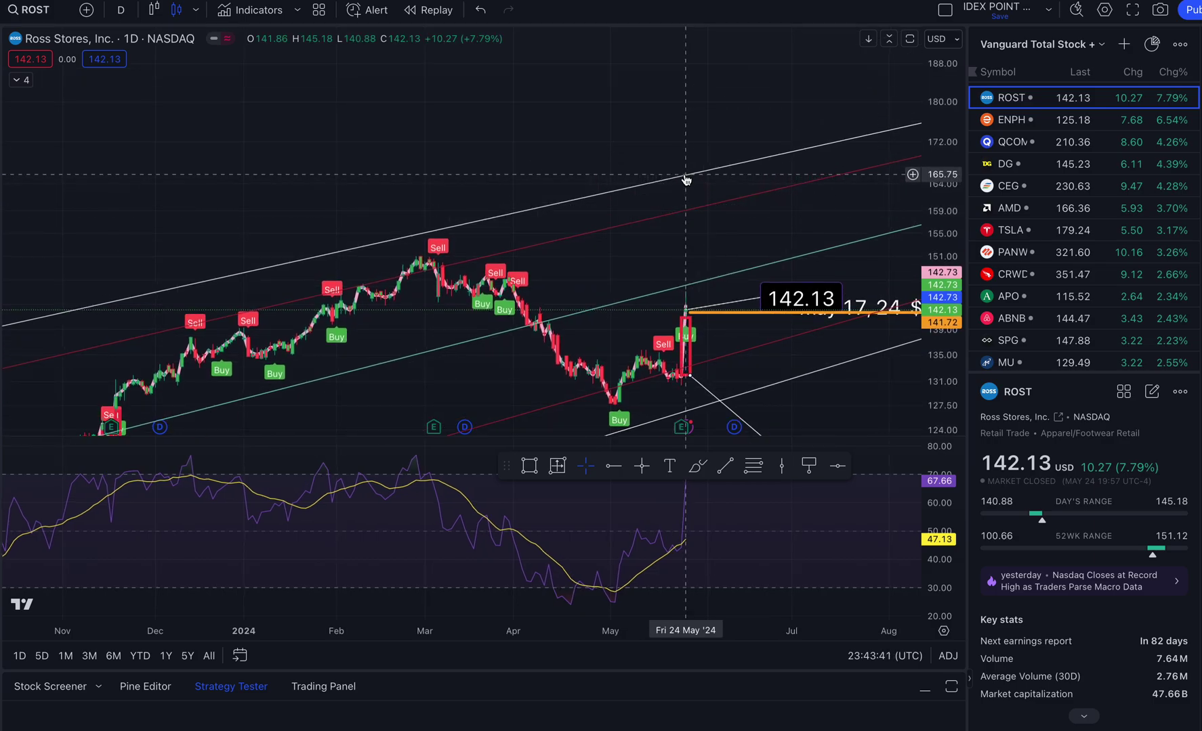
{"action": "left_click_drag", "start_coordinate": [671, 260], "coordinate": [657, 130]}
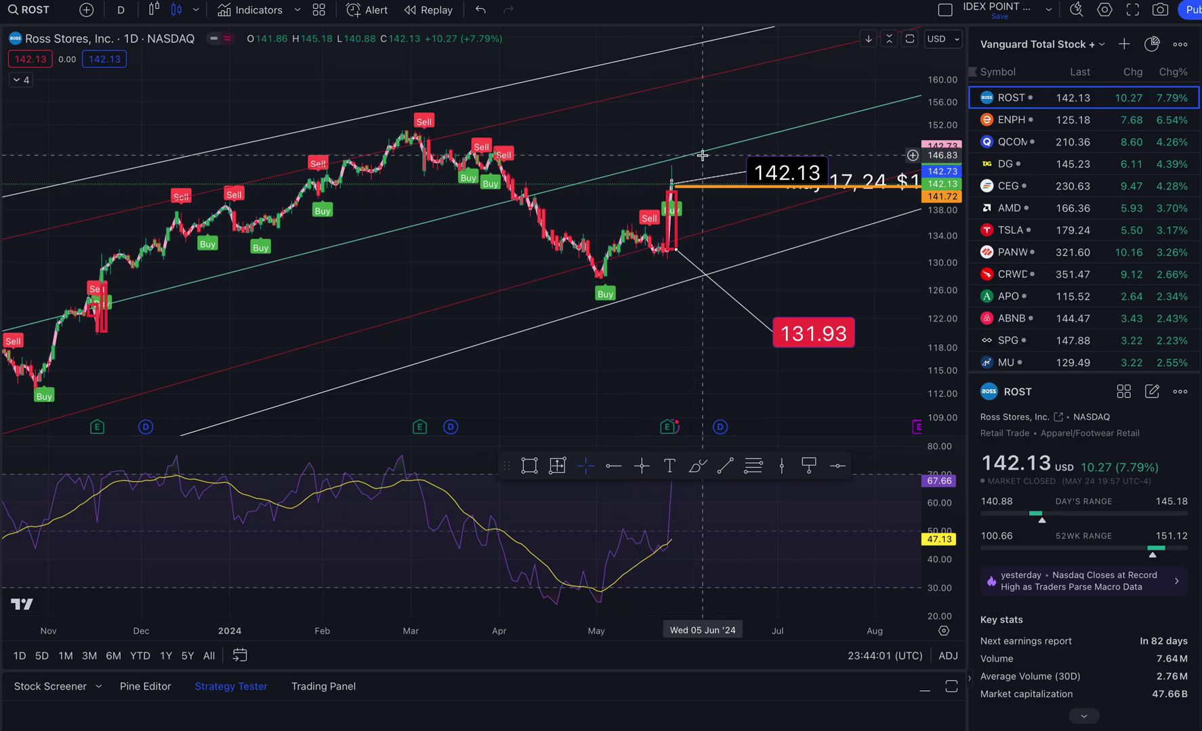
- Open the INTU chart from the end of the watchlist and shift its 606.99 price label slightly away from the last candle
{"action": "scroll", "coordinate": [1104, 308], "scroll_direction": "down", "scroll_amount": 10}
{"action": "scroll", "coordinate": [1104, 308], "scroll_direction": "down", "scroll_amount": 10}
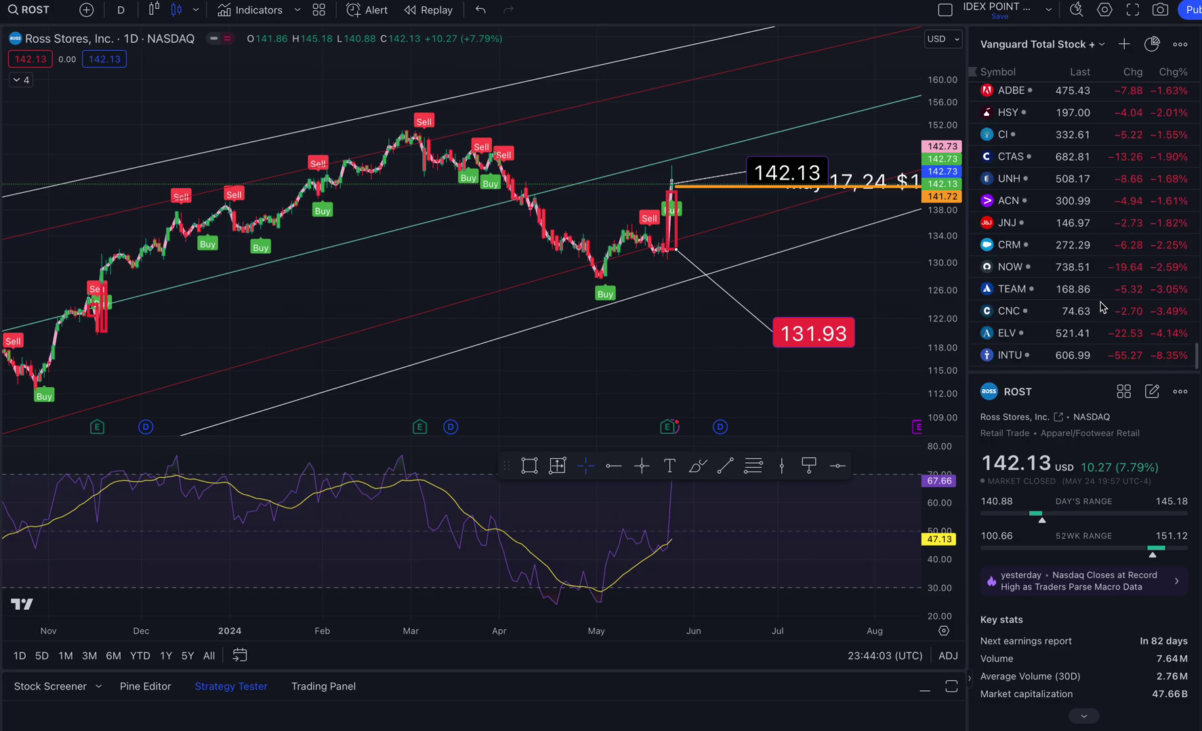
{"action": "left_click", "coordinate": [1038, 357]}
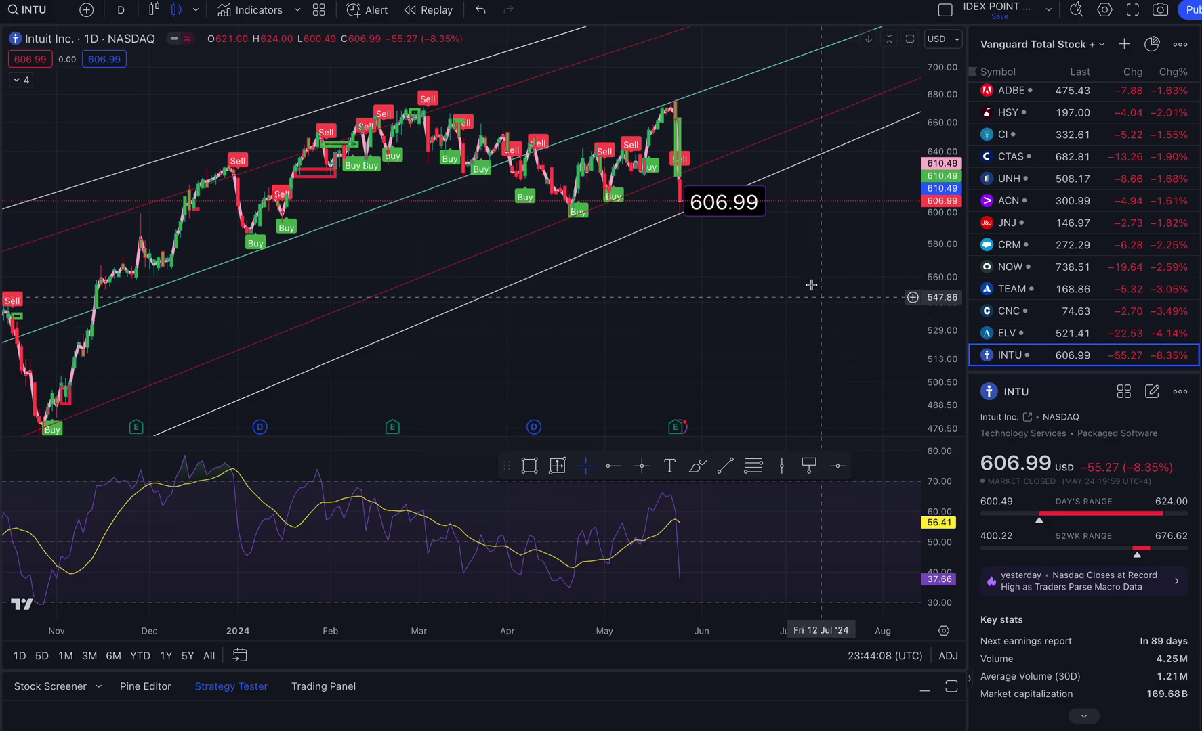
{"action": "left_click_drag", "start_coordinate": [743, 195], "coordinate": [764, 203]}
{"action": "left_click_drag", "start_coordinate": [703, 289], "coordinate": [702, 355]}
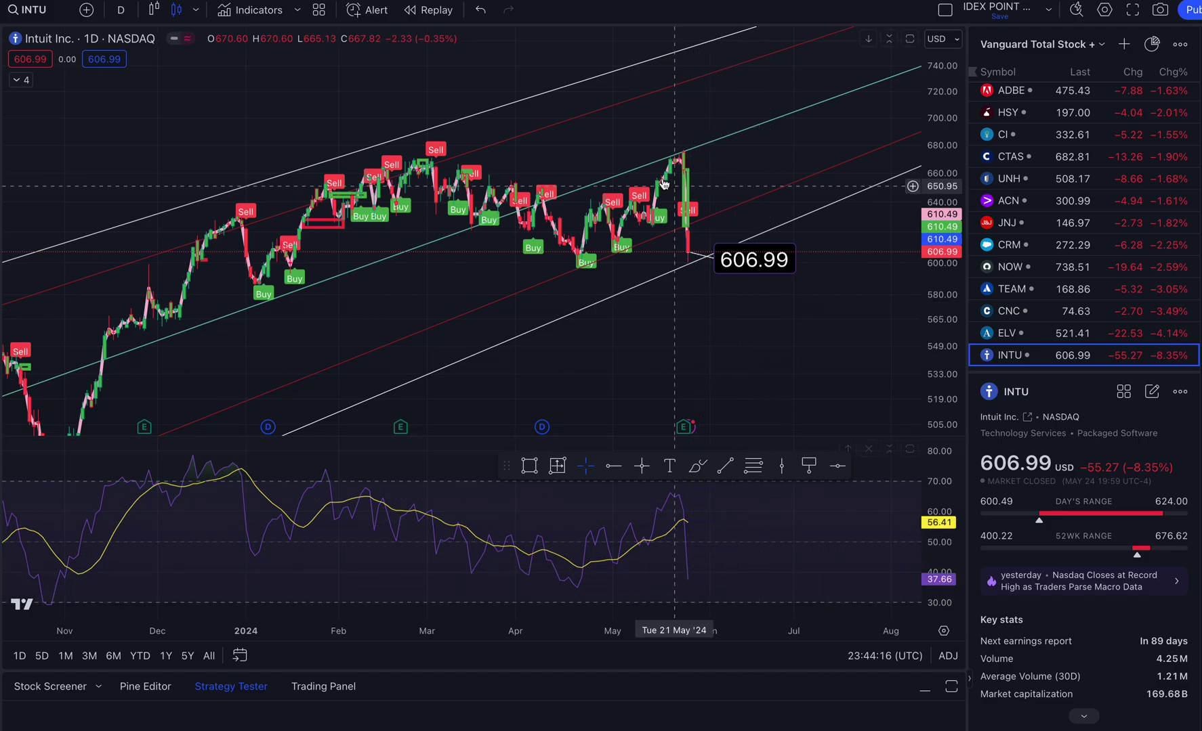
- Examine INTU's daily chart against the trend channel lines, from the May 2024 drop back to about 2015
{"action": "left_click_drag", "start_coordinate": [790, 158], "coordinate": [792, 221]}
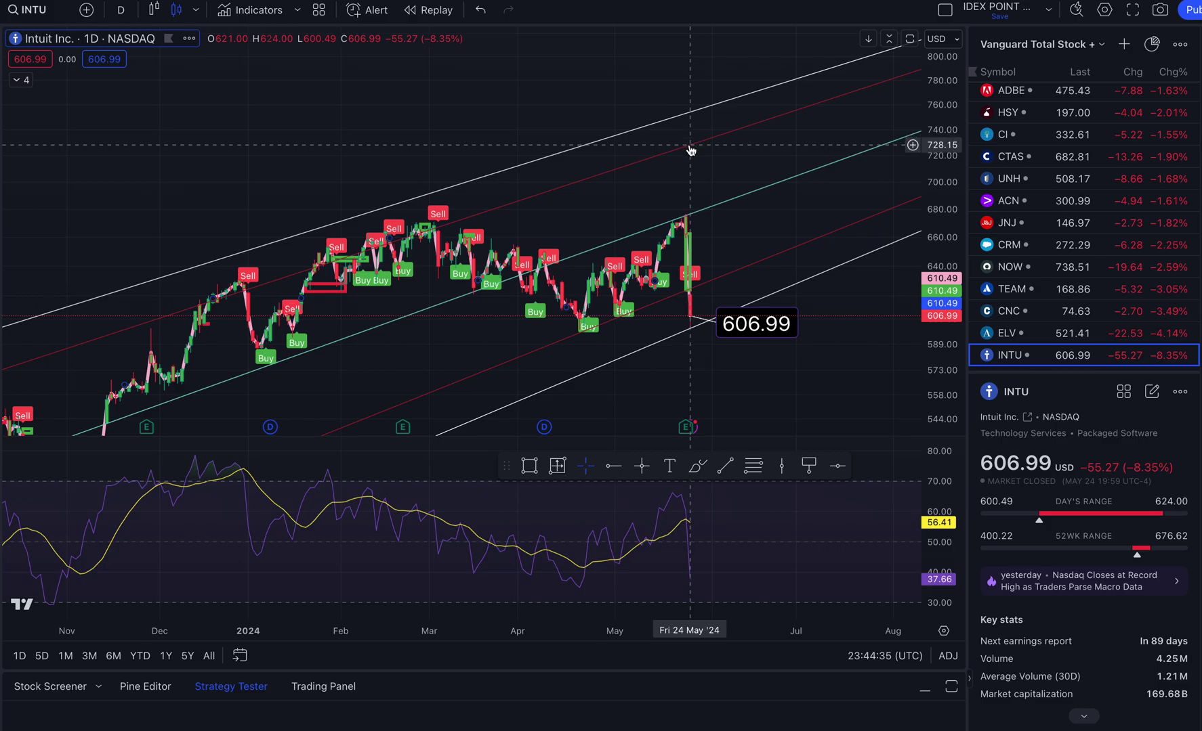
{"action": "scroll", "coordinate": [704, 305], "scroll_direction": "down", "scroll_amount": 5}
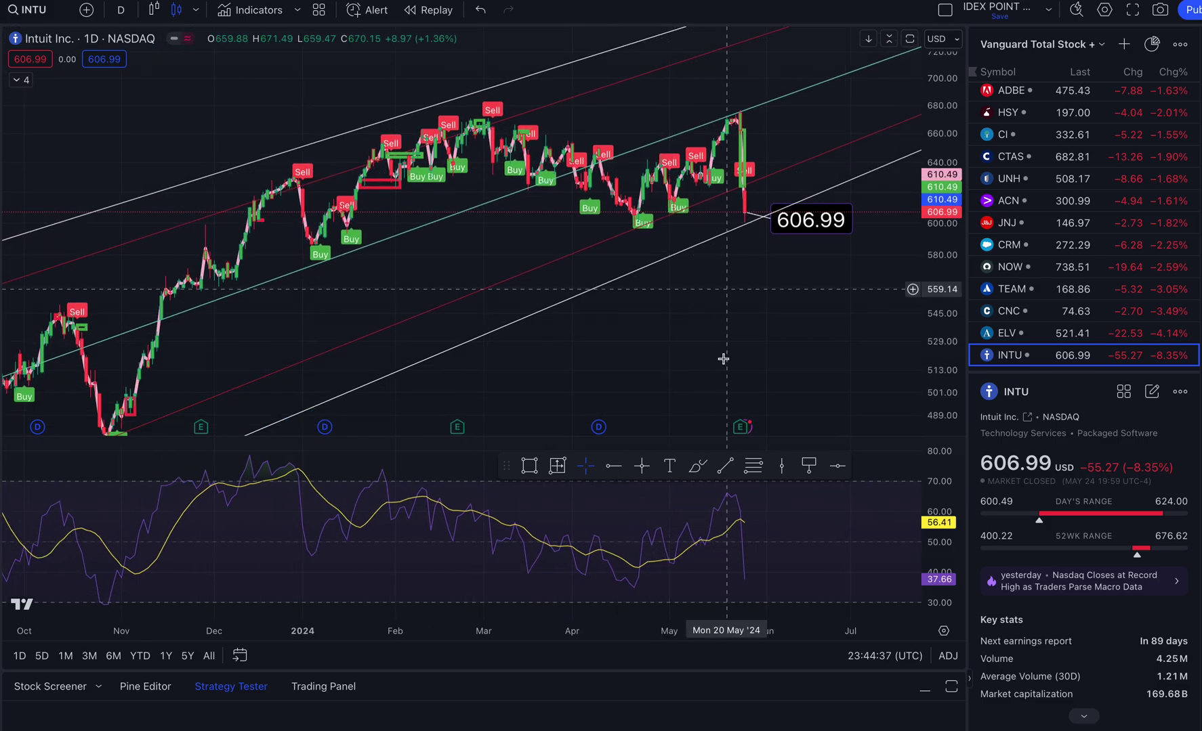
{"action": "left_click_drag", "start_coordinate": [697, 332], "coordinate": [687, 301]}
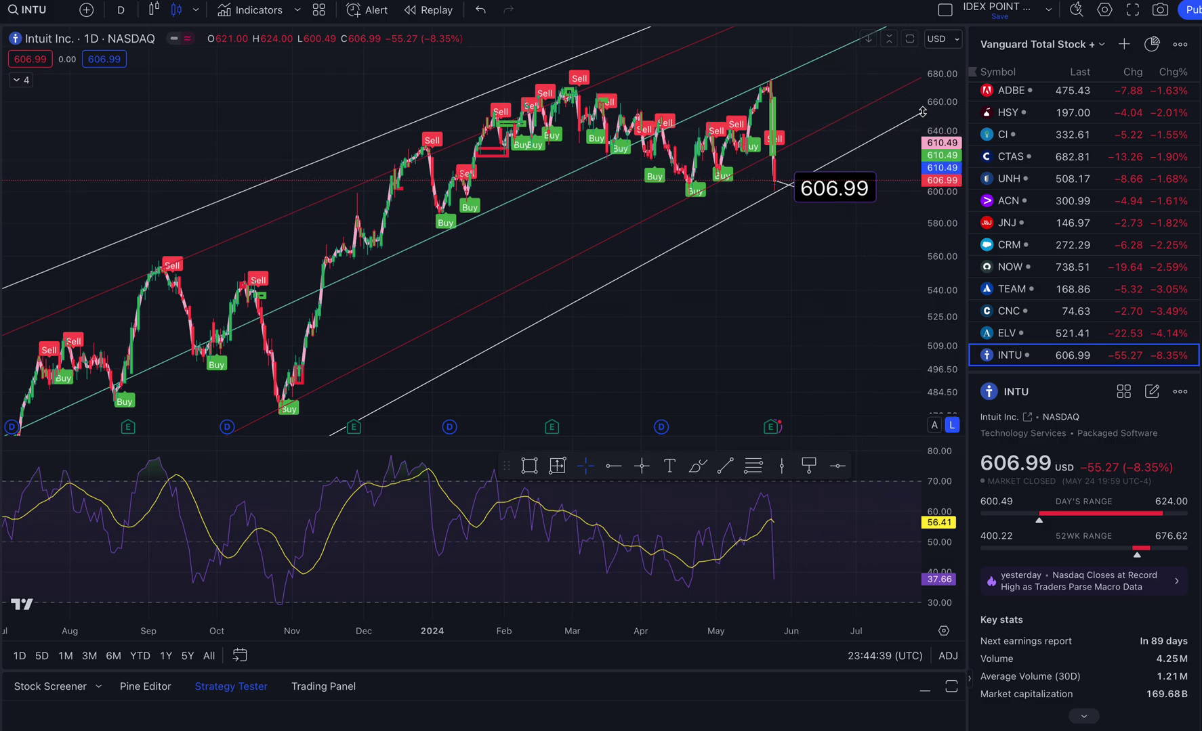
{"action": "left_click_drag", "start_coordinate": [942, 104], "coordinate": [967, 243]}
{"action": "scroll", "coordinate": [741, 268], "scroll_direction": "right", "scroll_amount": 2}
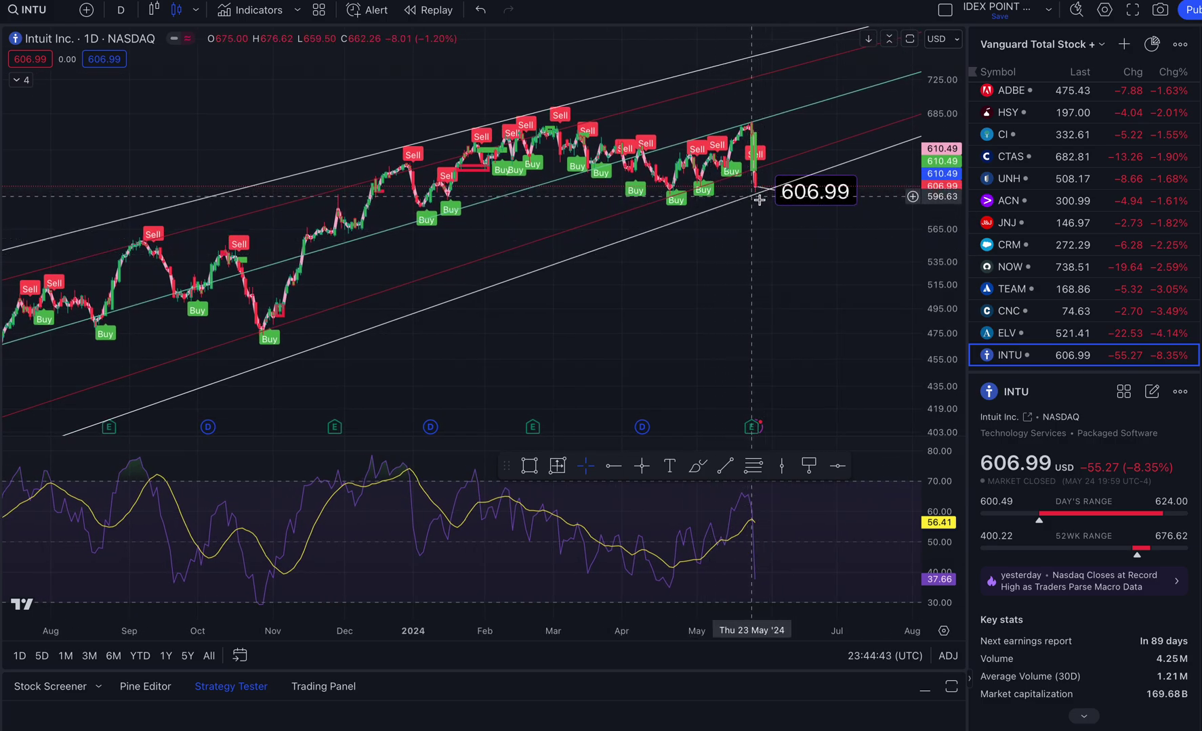
{"action": "left_click_drag", "start_coordinate": [602, 321], "coordinate": [609, 325]}
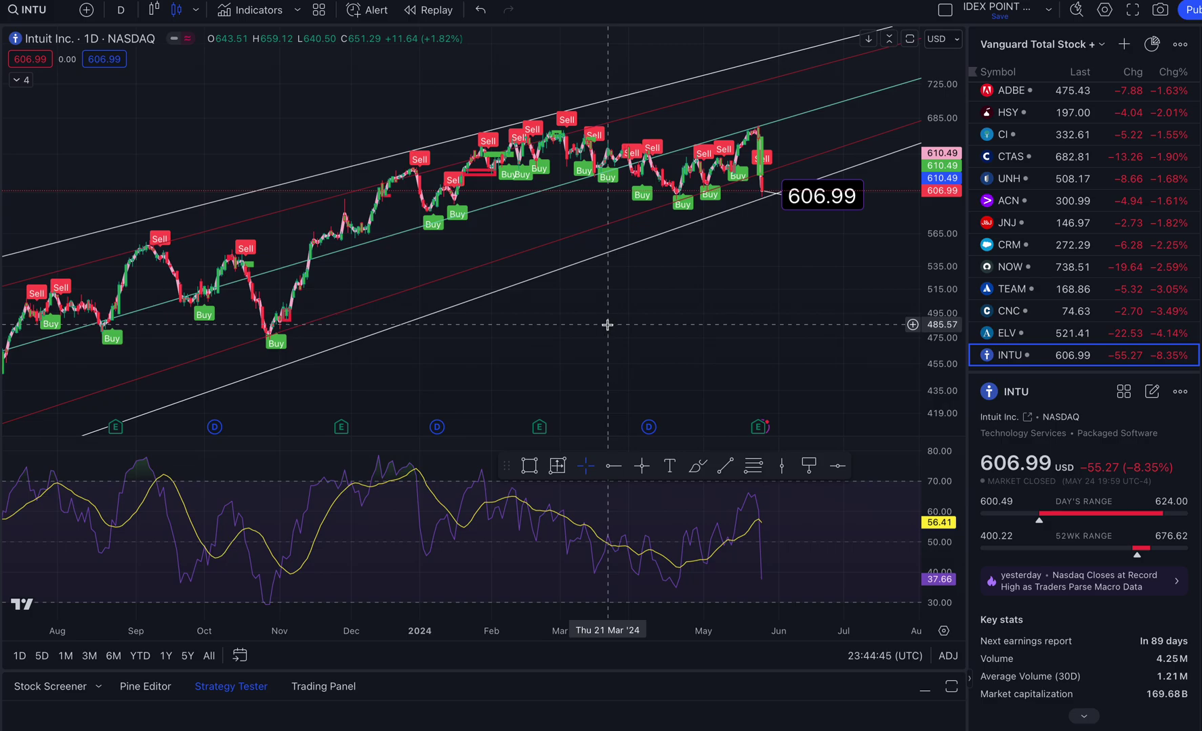
{"action": "scroll", "coordinate": [607, 325], "scroll_direction": "down", "scroll_amount": 2}
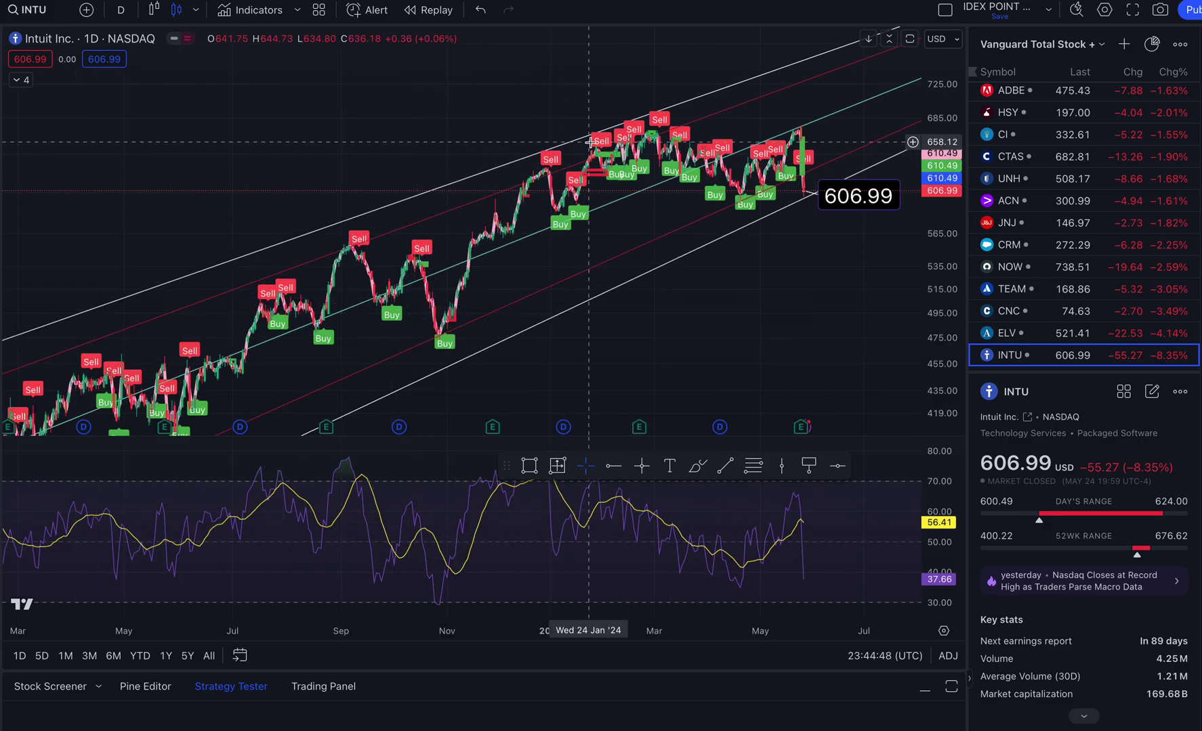
{"action": "left_click_drag", "start_coordinate": [157, 164], "coordinate": [167, 112]}
{"action": "scroll", "coordinate": [679, 228], "scroll_direction": "down", "scroll_amount": 4}
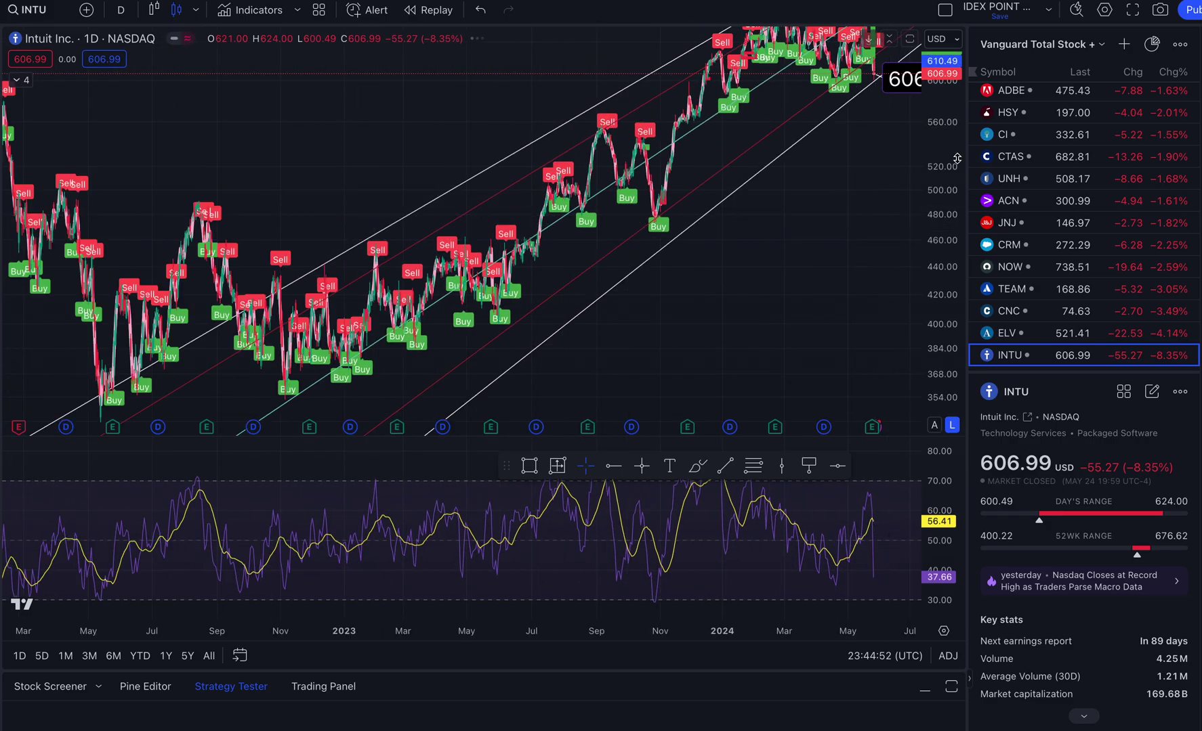
{"action": "scroll", "coordinate": [727, 356], "scroll_direction": "down", "scroll_amount": 6}
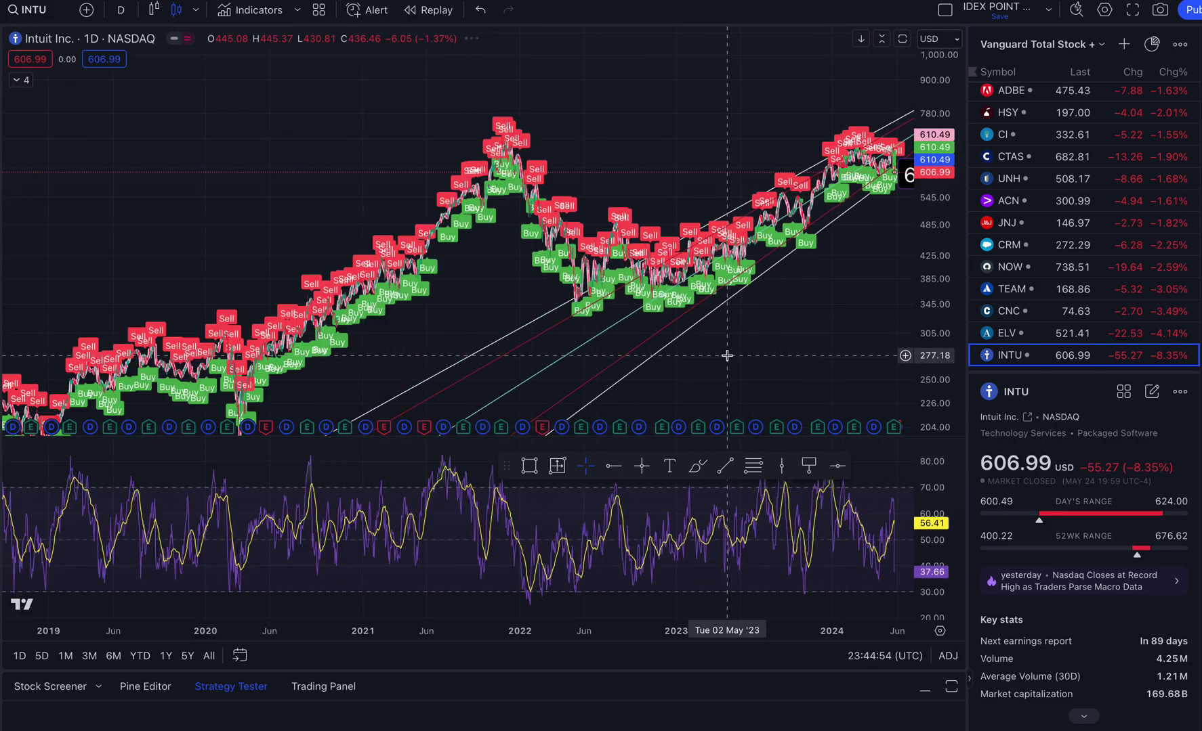
{"action": "left_click_drag", "start_coordinate": [367, 316], "coordinate": [345, 94]}
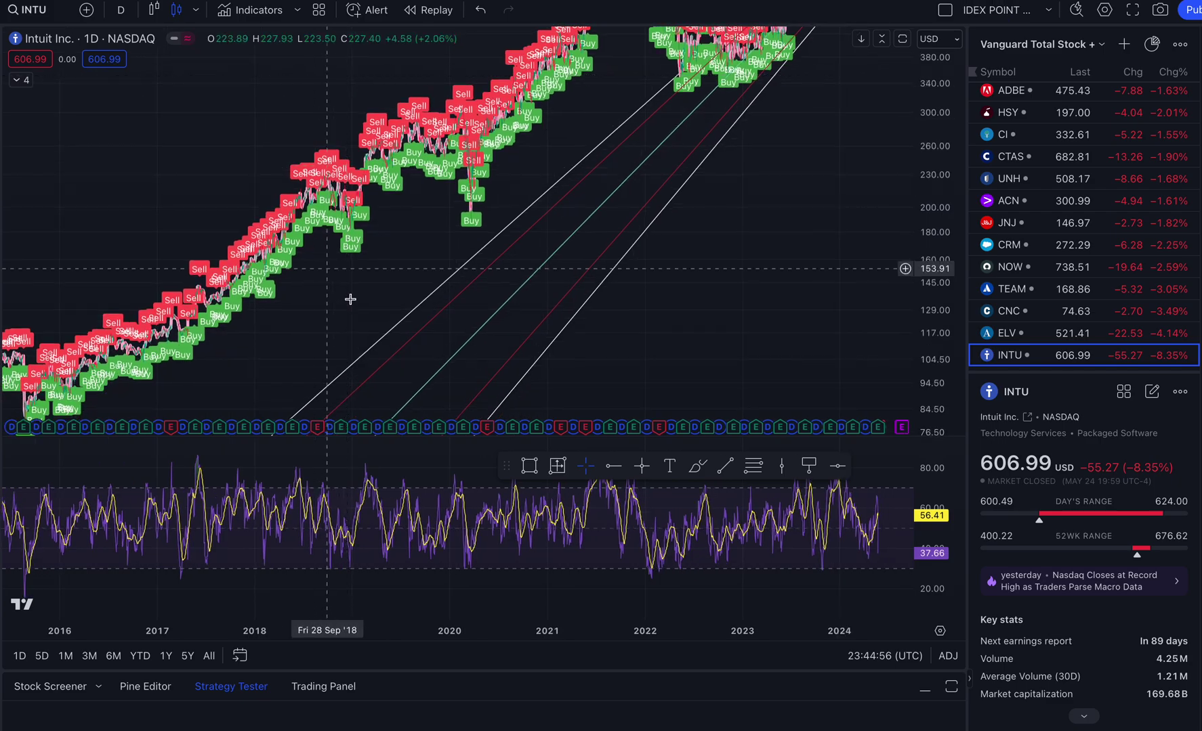
{"action": "scroll", "coordinate": [446, 280], "scroll_direction": "down", "scroll_amount": 1}
- Switch INTU to the 1-month interval and examine its full price history since 1993 against the long-term trend lines
{"action": "left_click", "coordinate": [121, 9]}
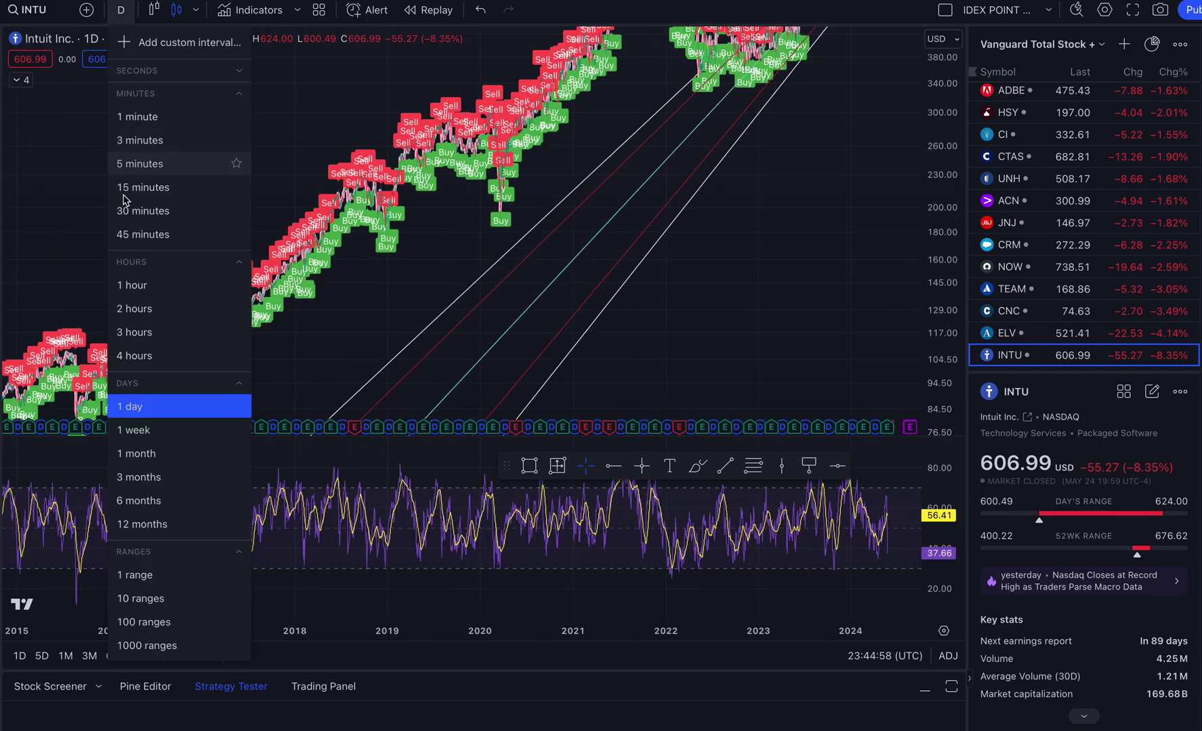
{"action": "left_click", "coordinate": [134, 454]}
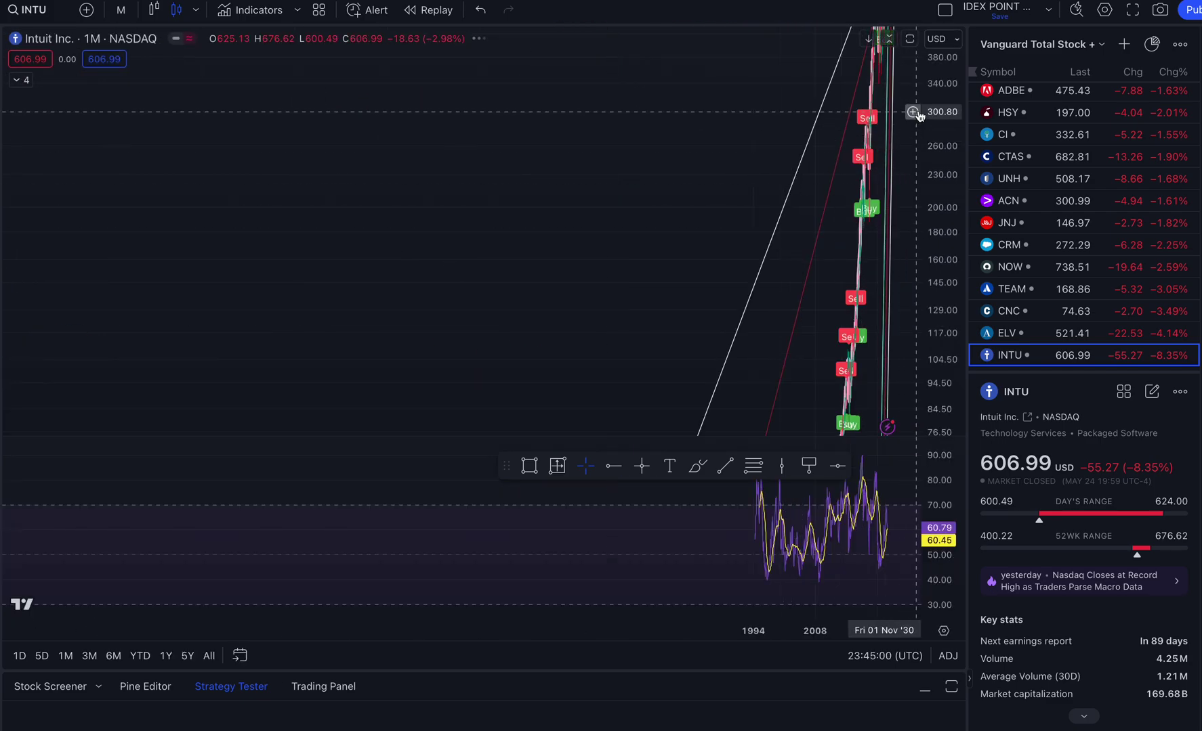
{"action": "left_click_drag", "start_coordinate": [937, 211], "coordinate": [948, 488]}
{"action": "left_click_drag", "start_coordinate": [531, 400], "coordinate": [469, 207]}
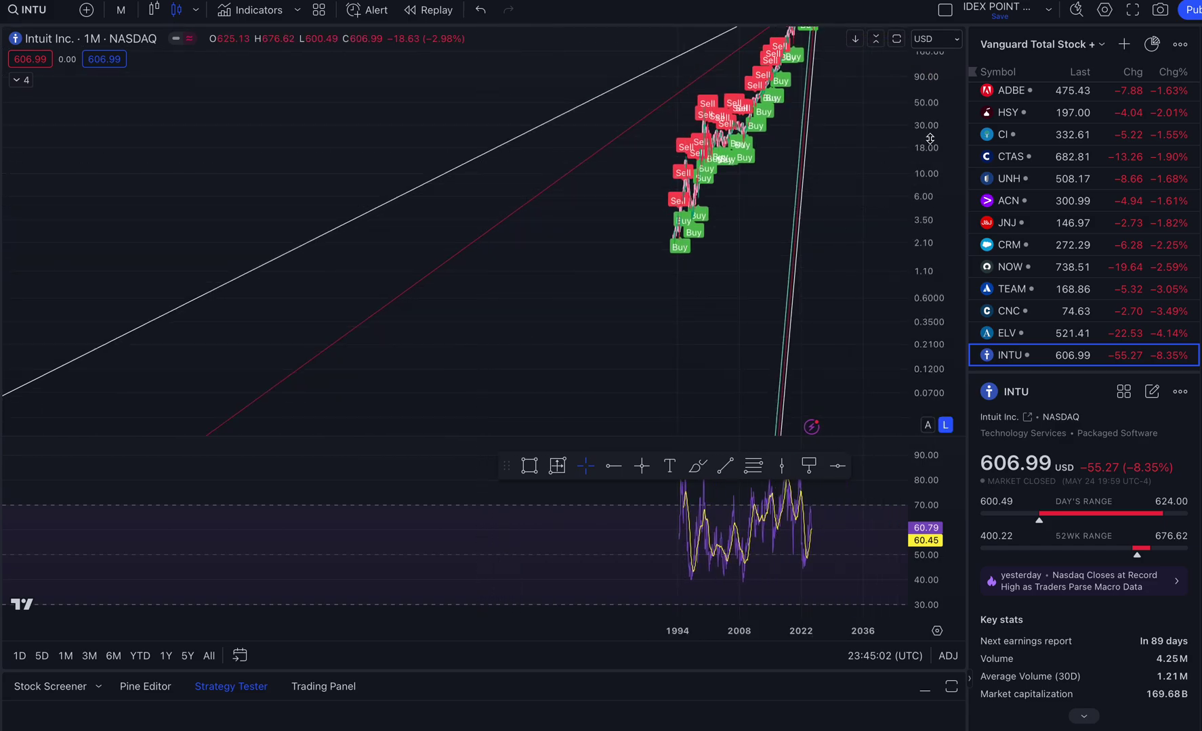
{"action": "left_click_drag", "start_coordinate": [921, 84], "coordinate": [934, 424]}
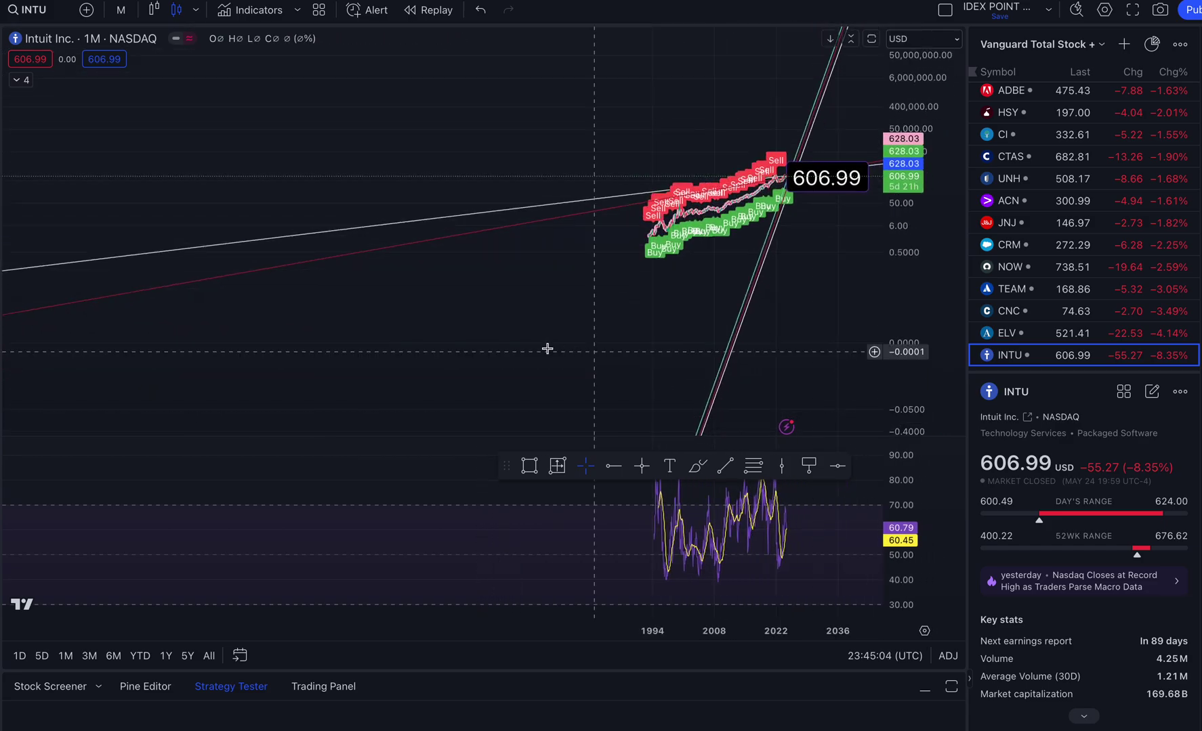
{"action": "scroll", "coordinate": [548, 348], "scroll_direction": "up", "scroll_amount": 6}
{"action": "scroll", "coordinate": [327, 357], "scroll_direction": "up", "scroll_amount": 5}
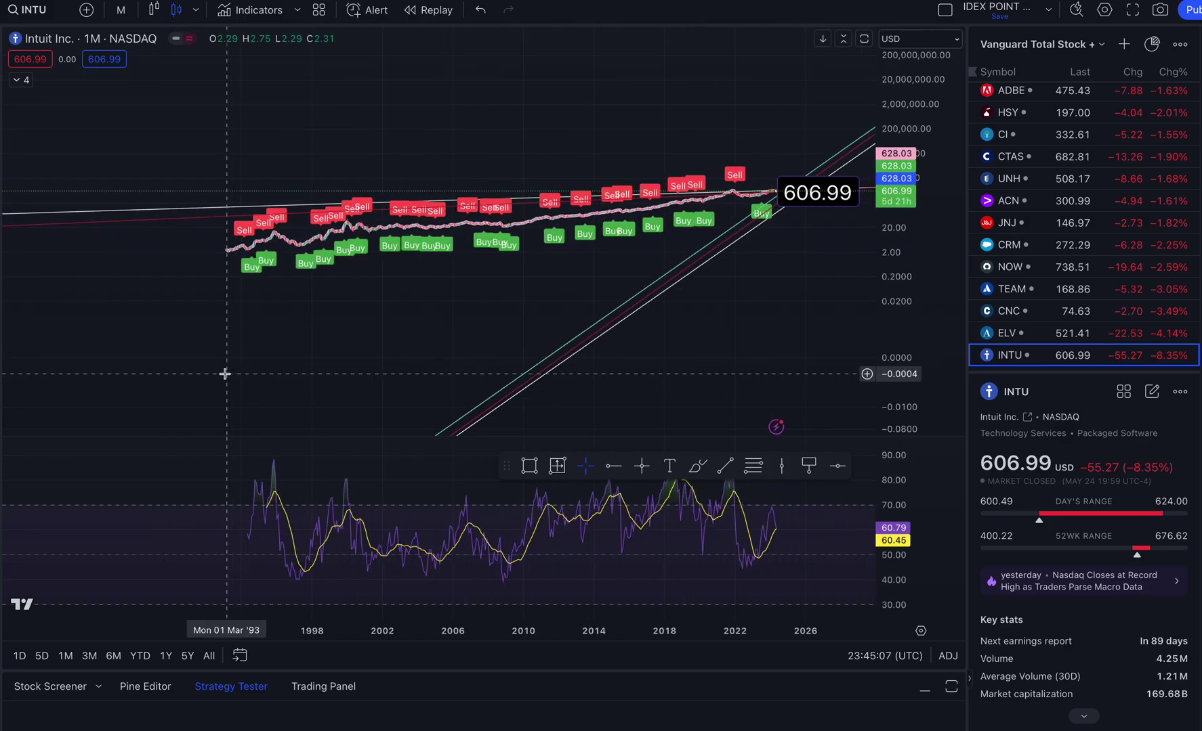
{"action": "scroll", "coordinate": [209, 386], "scroll_direction": "down", "scroll_amount": 3}
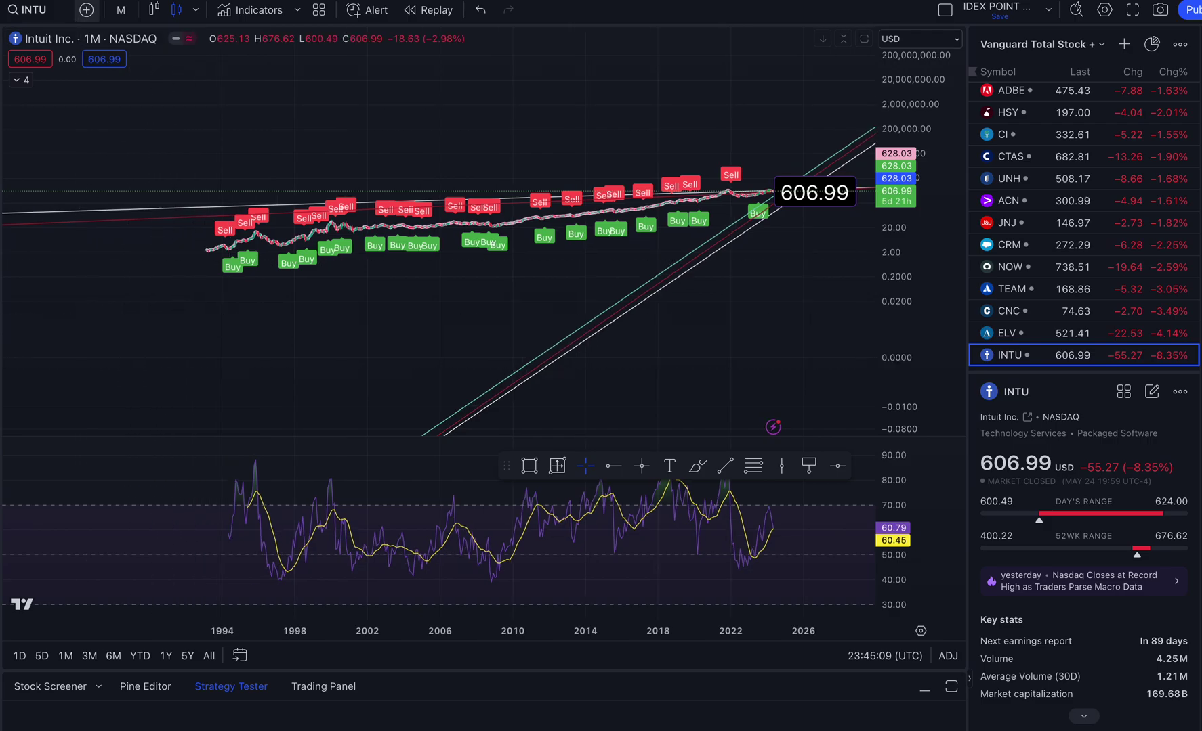
- On INTU's 1-week chart, move the 606.99 price label below and away from the latest candle, and check the analyst rating
{"action": "left_click", "coordinate": [120, 13]}
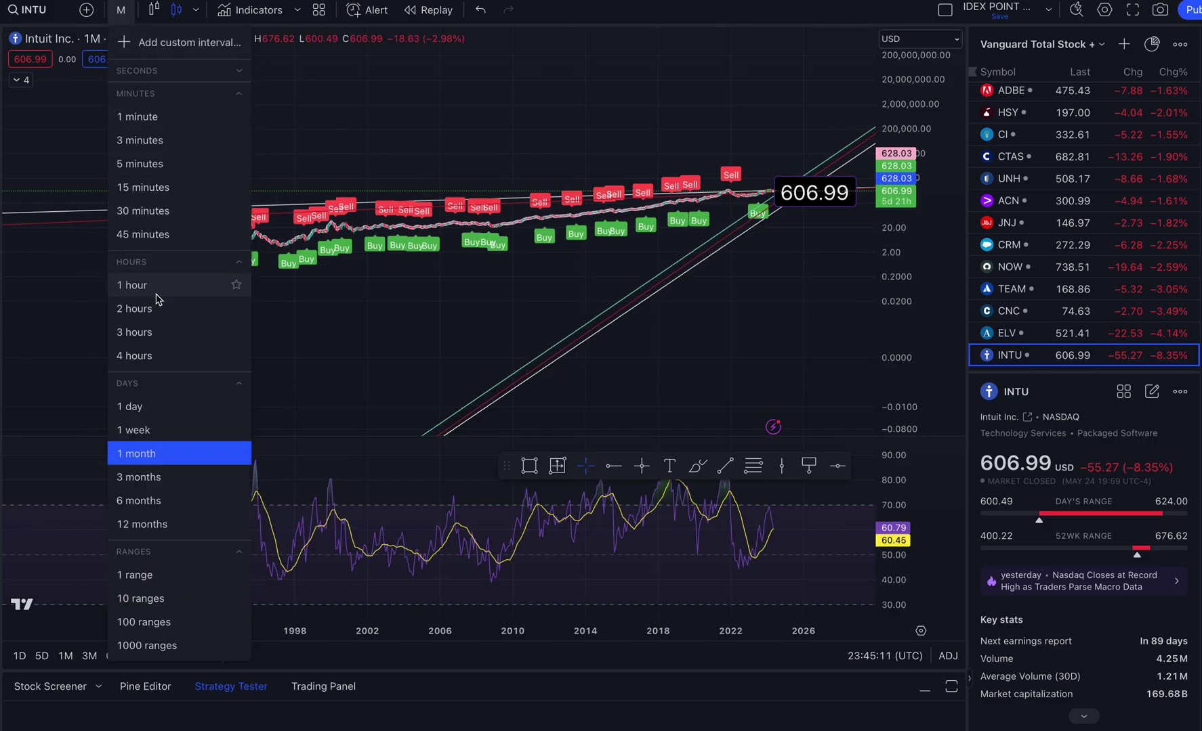
{"action": "left_click", "coordinate": [139, 431]}
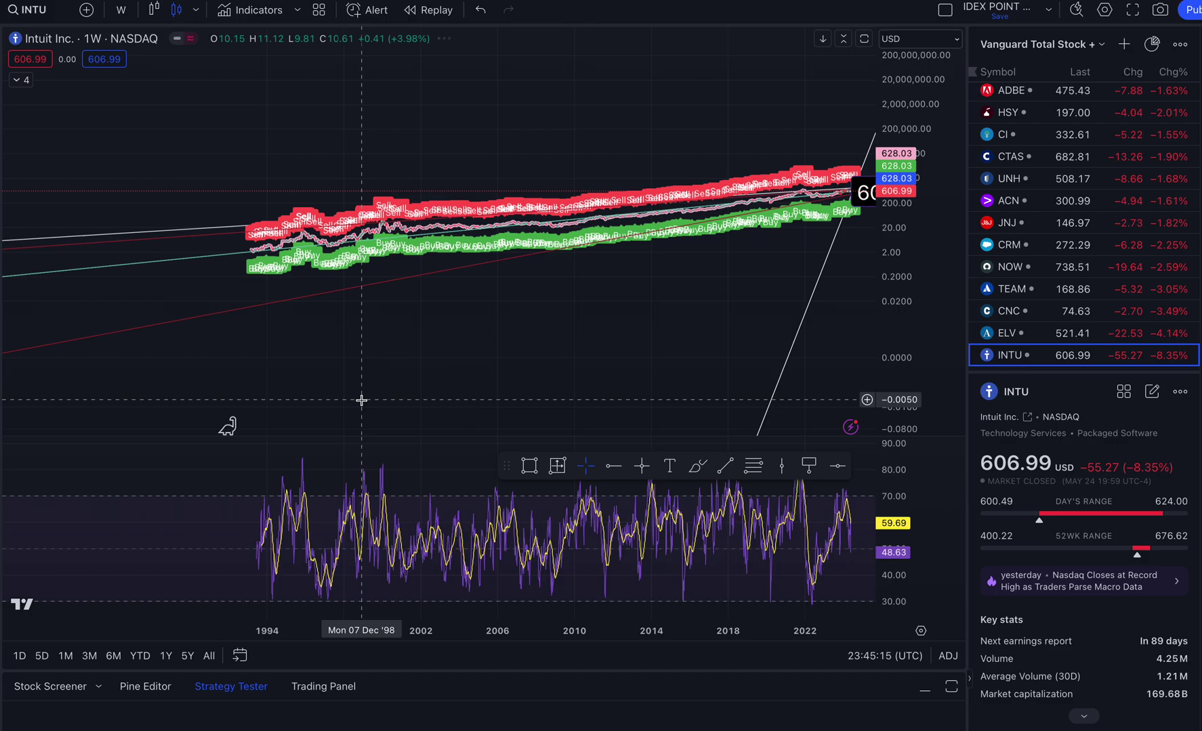
{"action": "left_click_drag", "start_coordinate": [532, 343], "coordinate": [409, 341]}
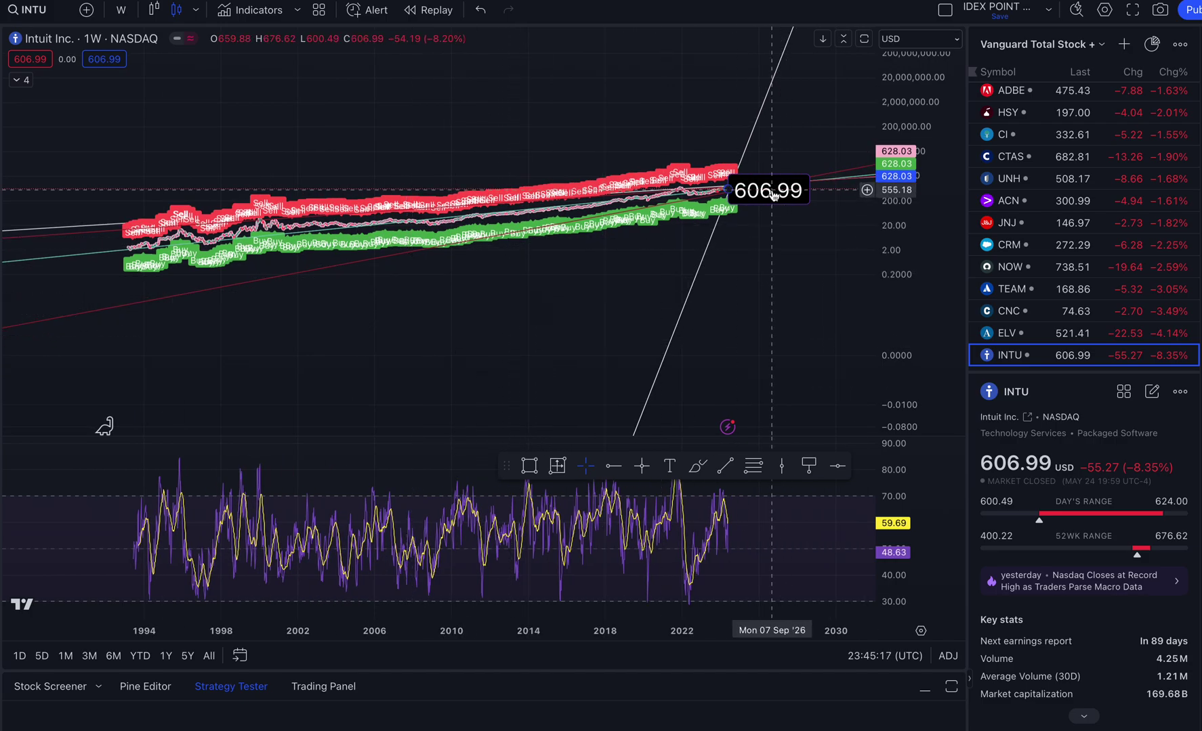
{"action": "left_click_drag", "start_coordinate": [772, 194], "coordinate": [803, 214]}
{"action": "left_click", "coordinate": [779, 301]}
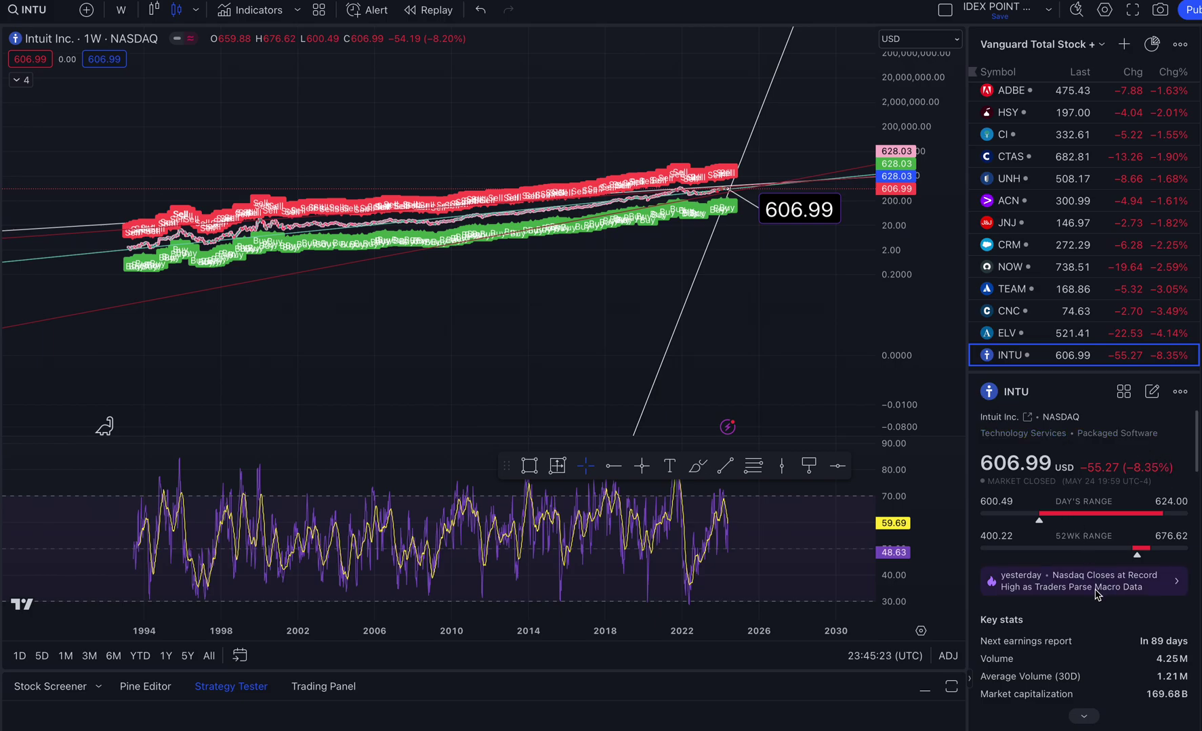
{"action": "scroll", "coordinate": [1097, 594], "scroll_direction": "down", "scroll_amount": 10}
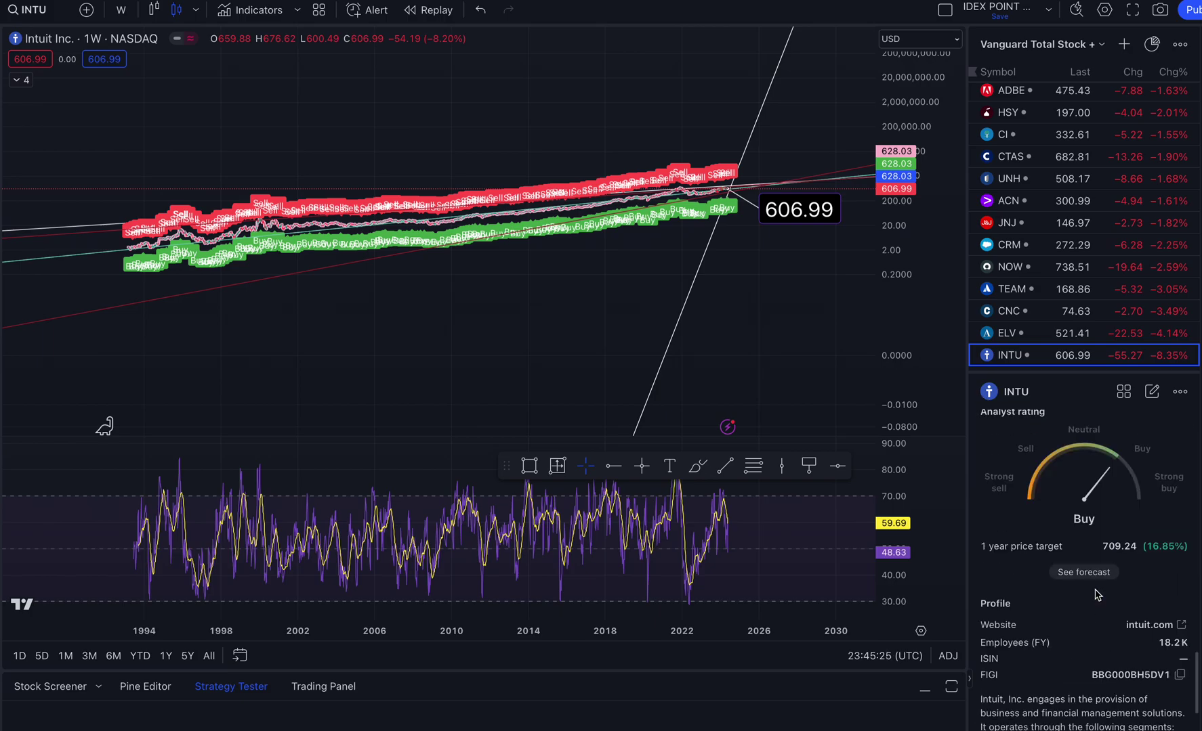
- Switch INTU to the 5-minute interval and extend the green gap box forward to the last candle on 24 May 2024 at 19:55
{"action": "left_click", "coordinate": [122, 10]}
{"action": "left_click", "coordinate": [124, 173]}
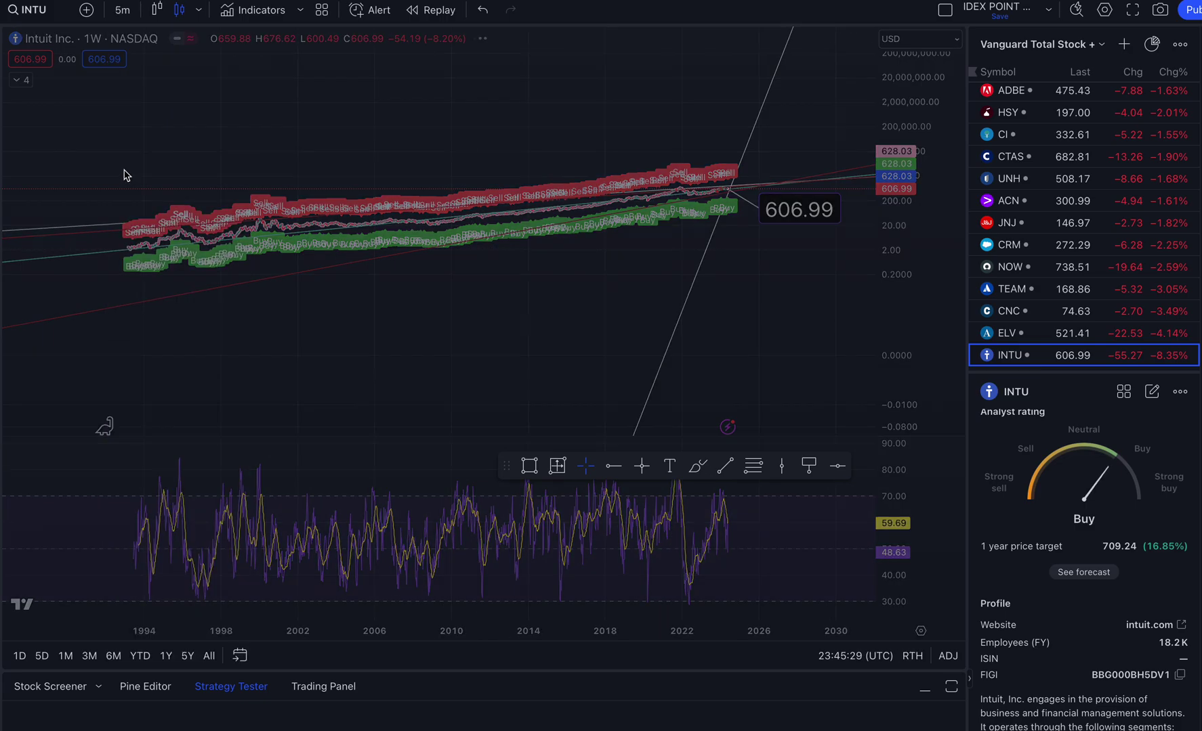
{"action": "scroll", "coordinate": [156, 193], "scroll_direction": "down", "scroll_amount": 4}
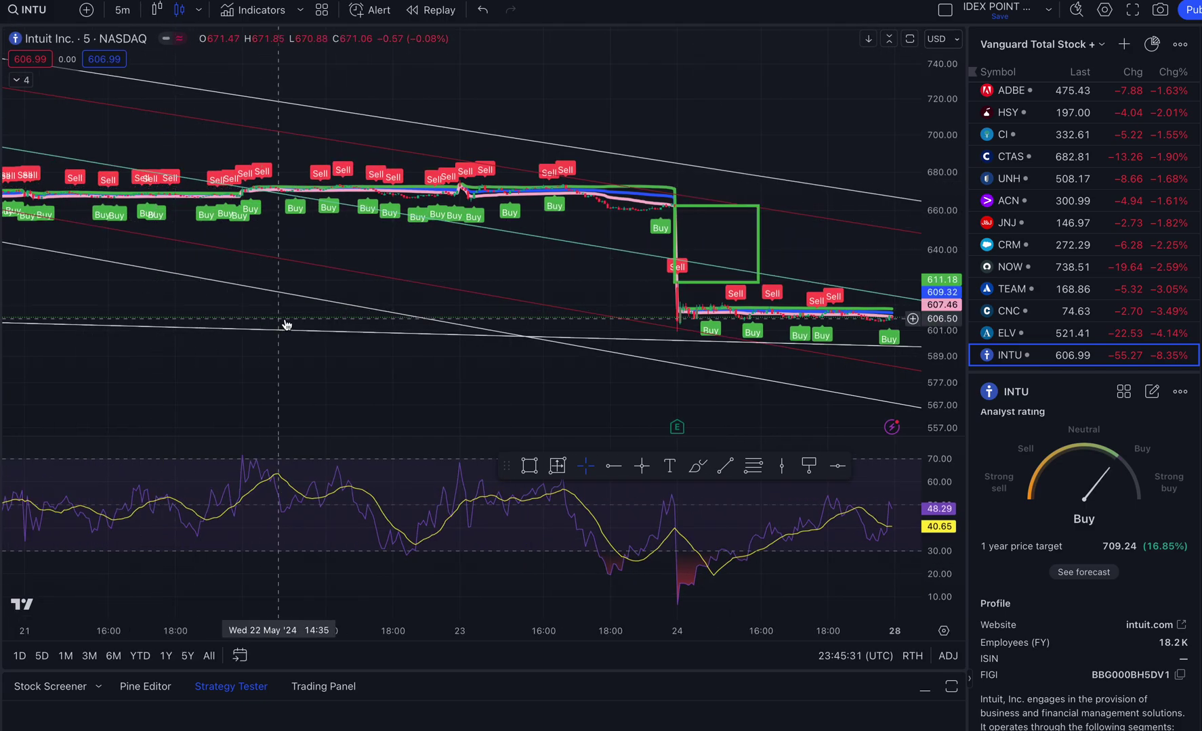
{"action": "left_click_drag", "start_coordinate": [390, 319], "coordinate": [186, 383]}
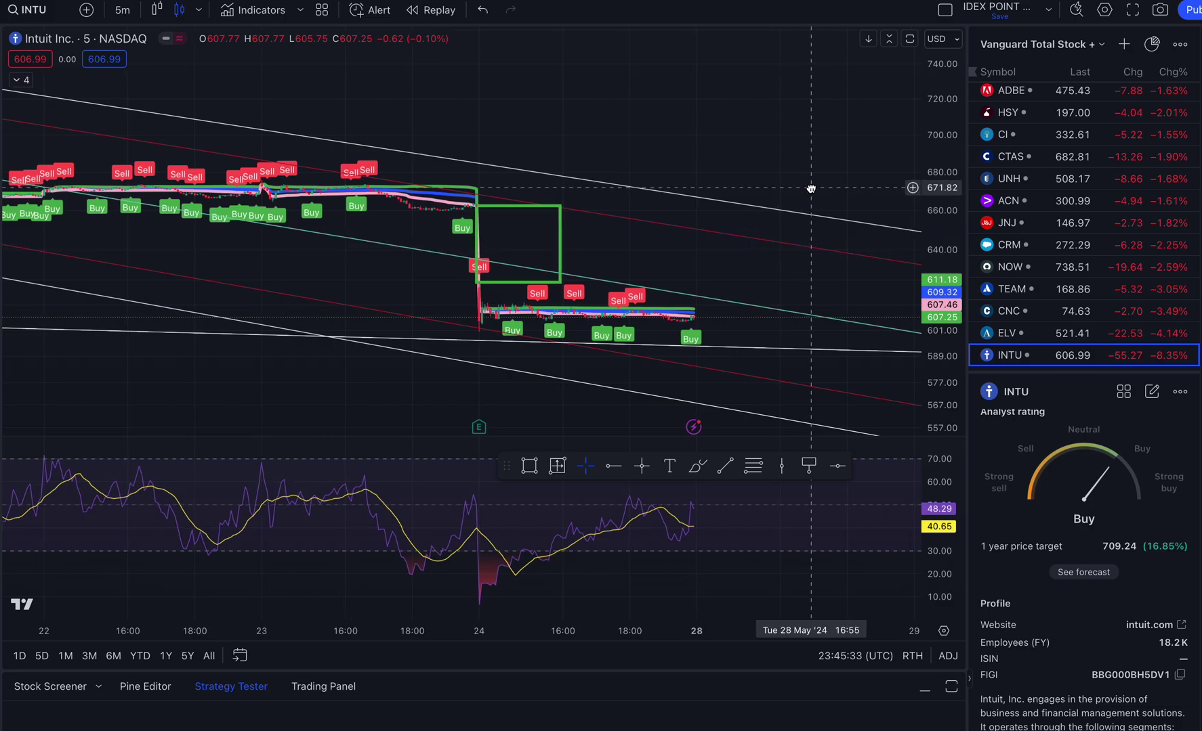
{"action": "left_click_drag", "start_coordinate": [937, 365], "coordinate": [937, 299]}
{"action": "left_click_drag", "start_coordinate": [816, 286], "coordinate": [821, 194]}
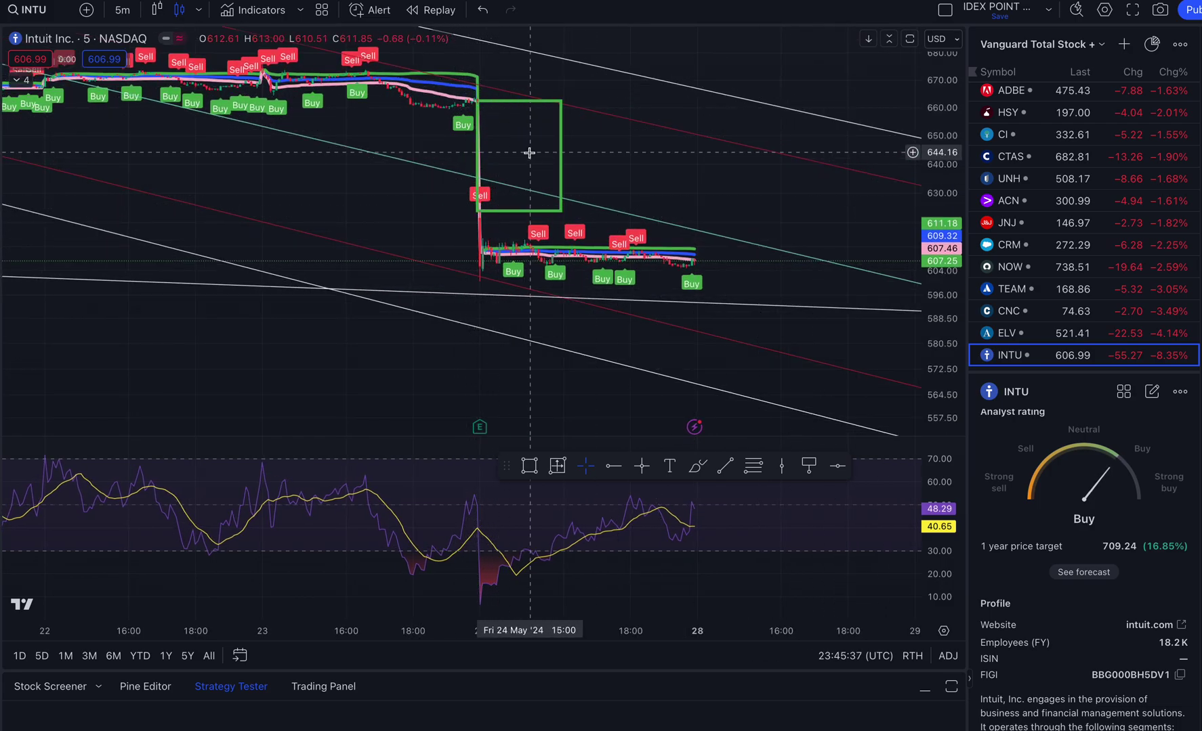
{"action": "left_click_drag", "start_coordinate": [562, 154], "coordinate": [696, 153]}
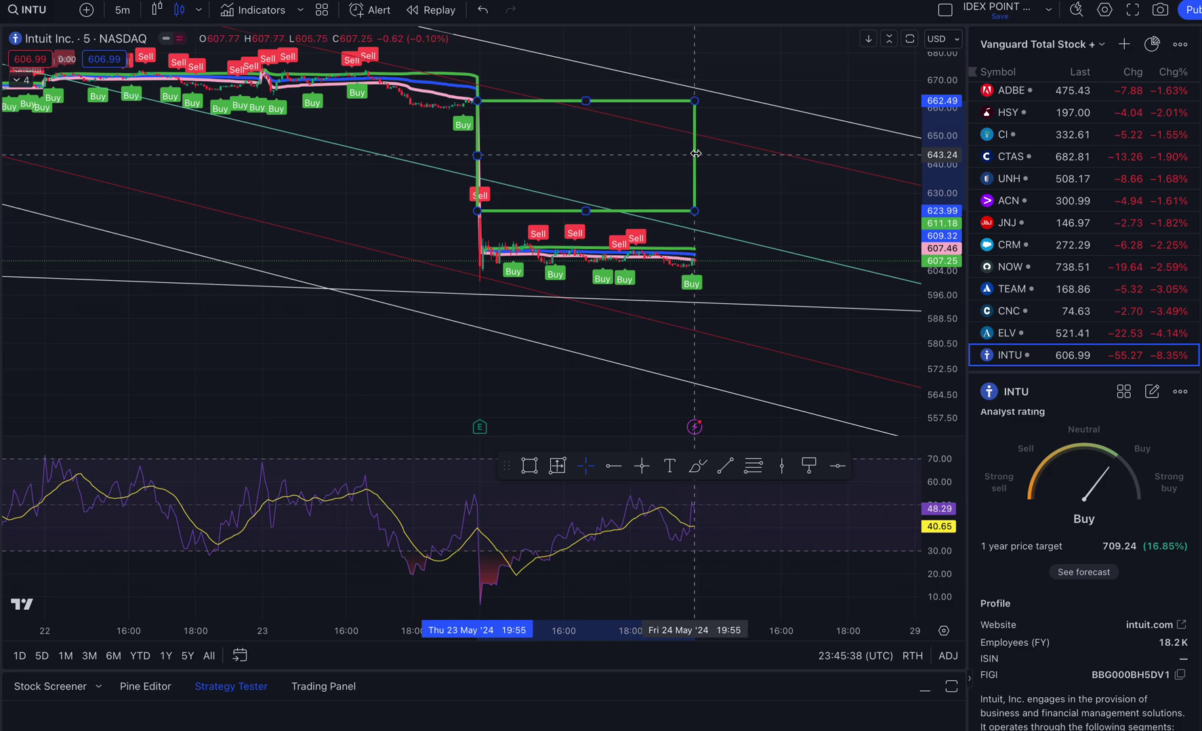
{"action": "left_click", "coordinate": [746, 185]}
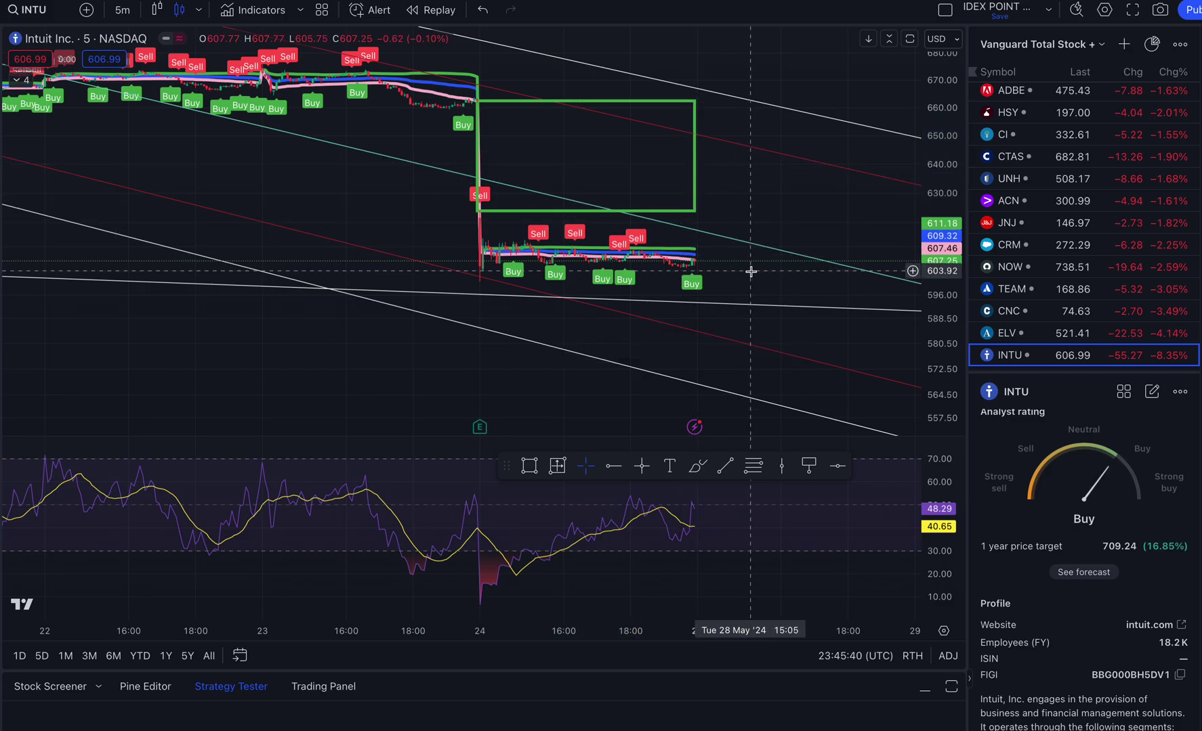
- Place a price note at the latest 5-minute candle and set its background to black
{"action": "left_click", "coordinate": [808, 465]}
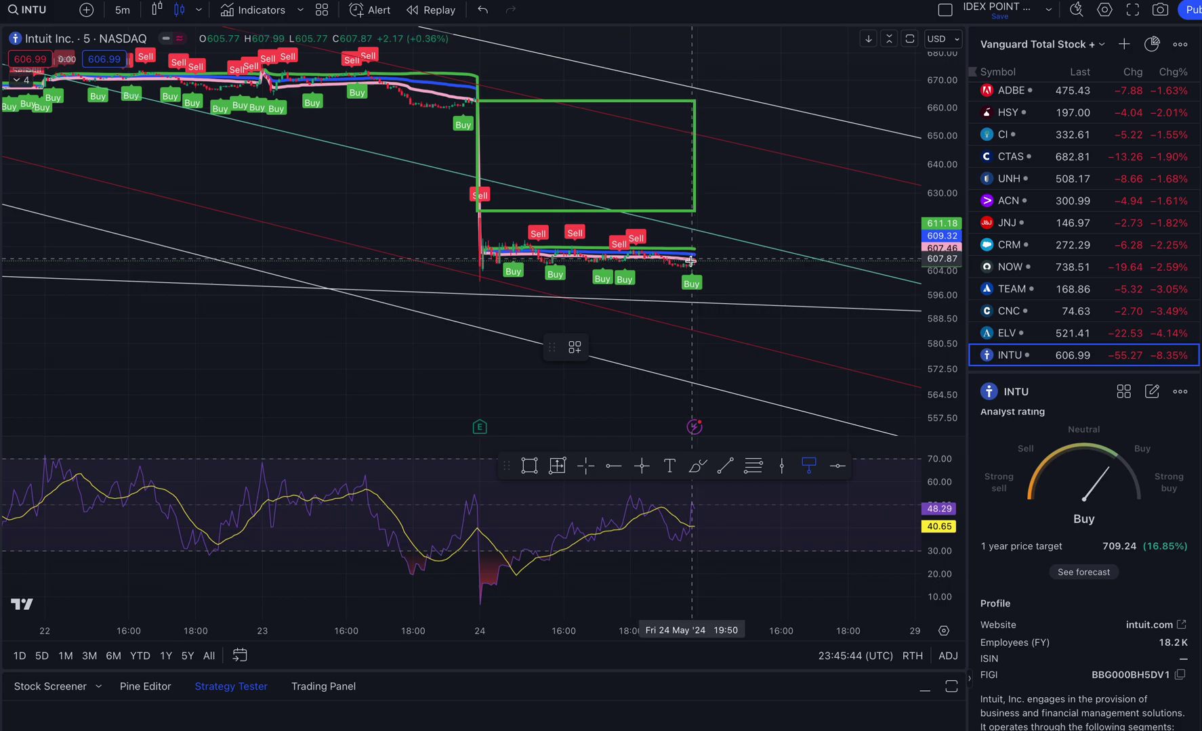
{"action": "left_click", "coordinate": [694, 263]}
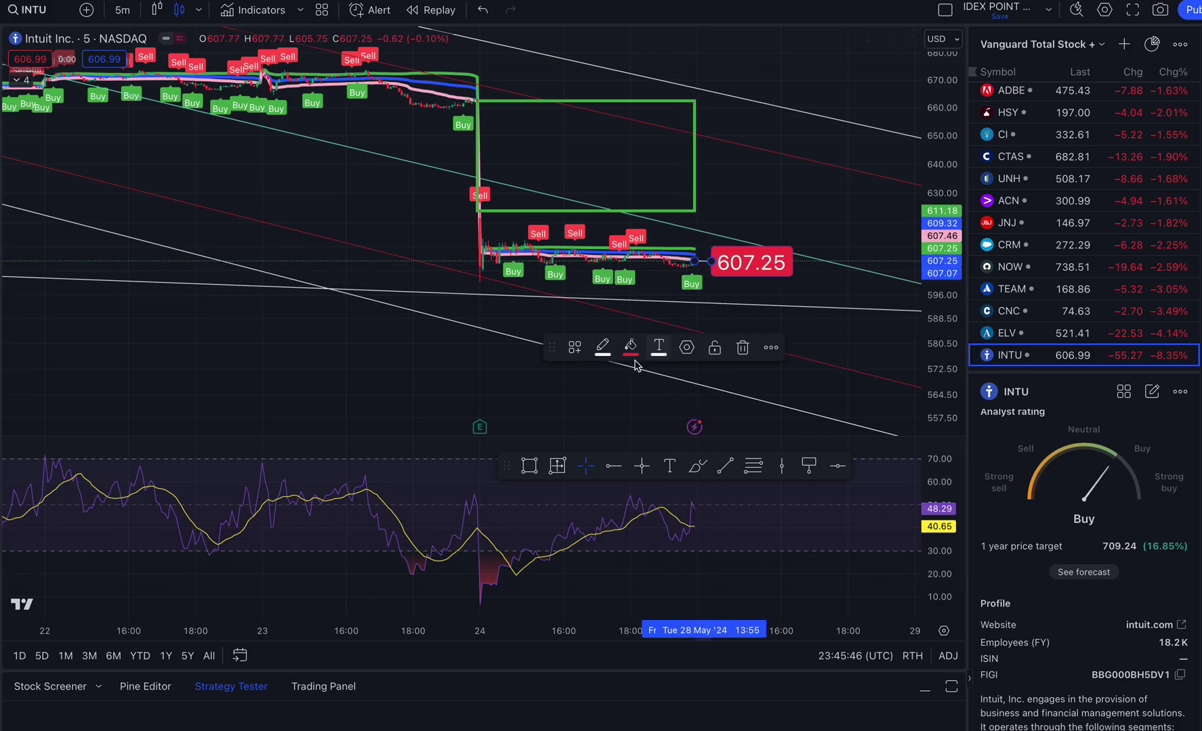
{"action": "left_click", "coordinate": [630, 347]}
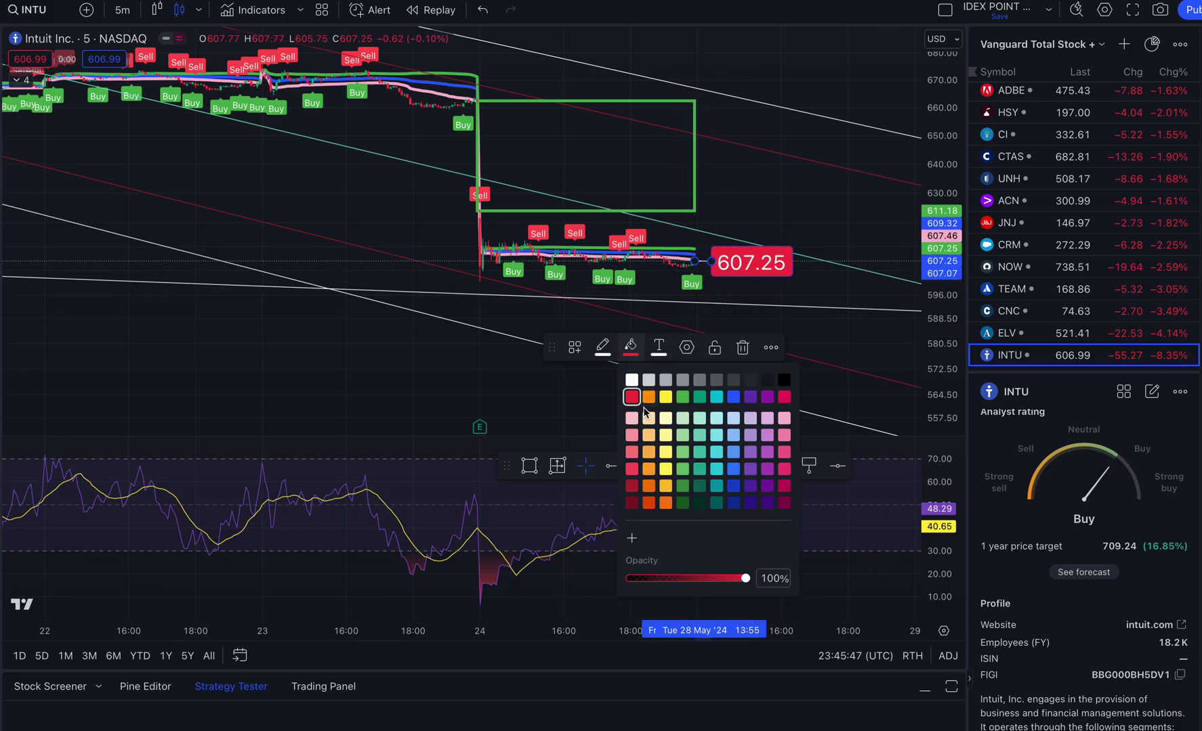
{"action": "left_click", "coordinate": [784, 381]}
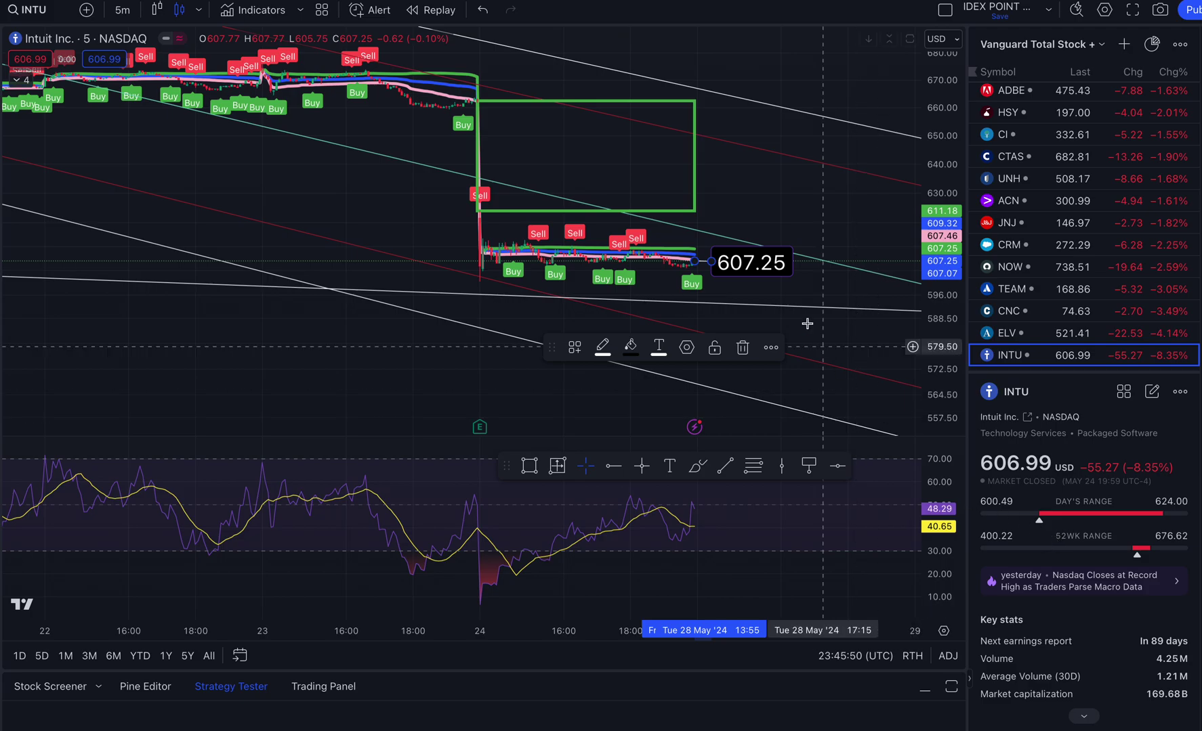
- Set the anchor price of the black price note to 606.99
{"action": "double_click", "coordinate": [752, 262]}
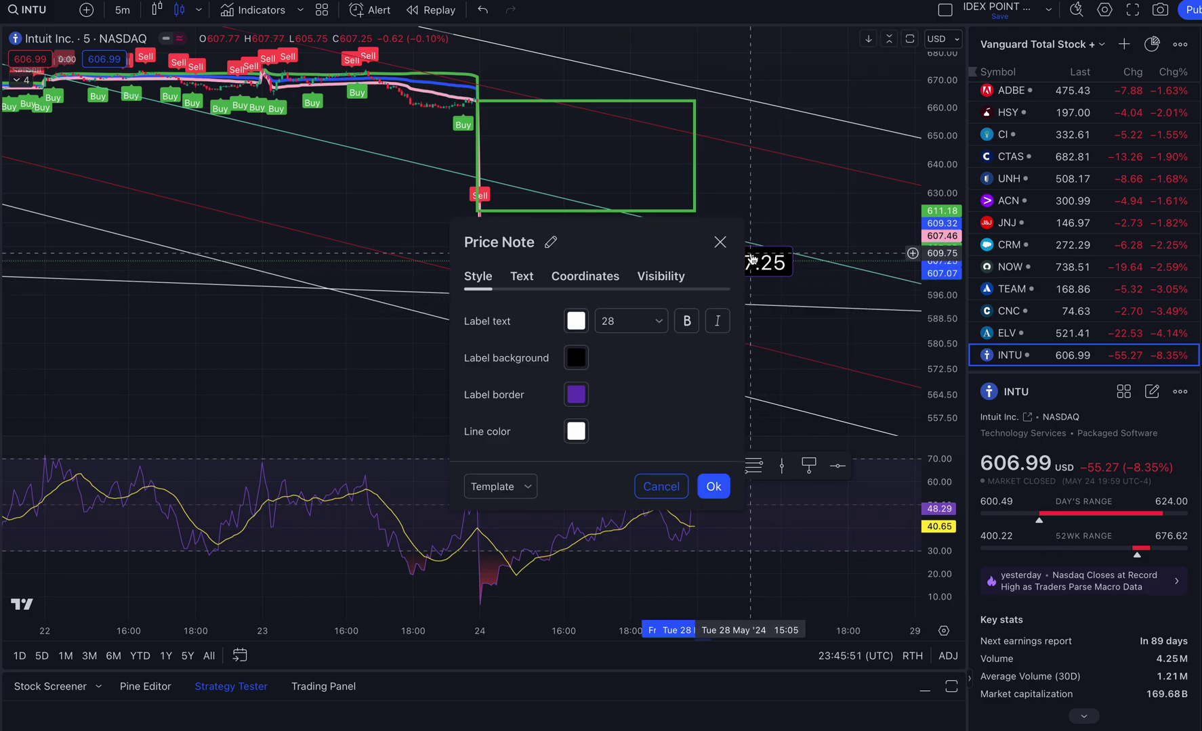
{"action": "left_click", "coordinate": [602, 278]}
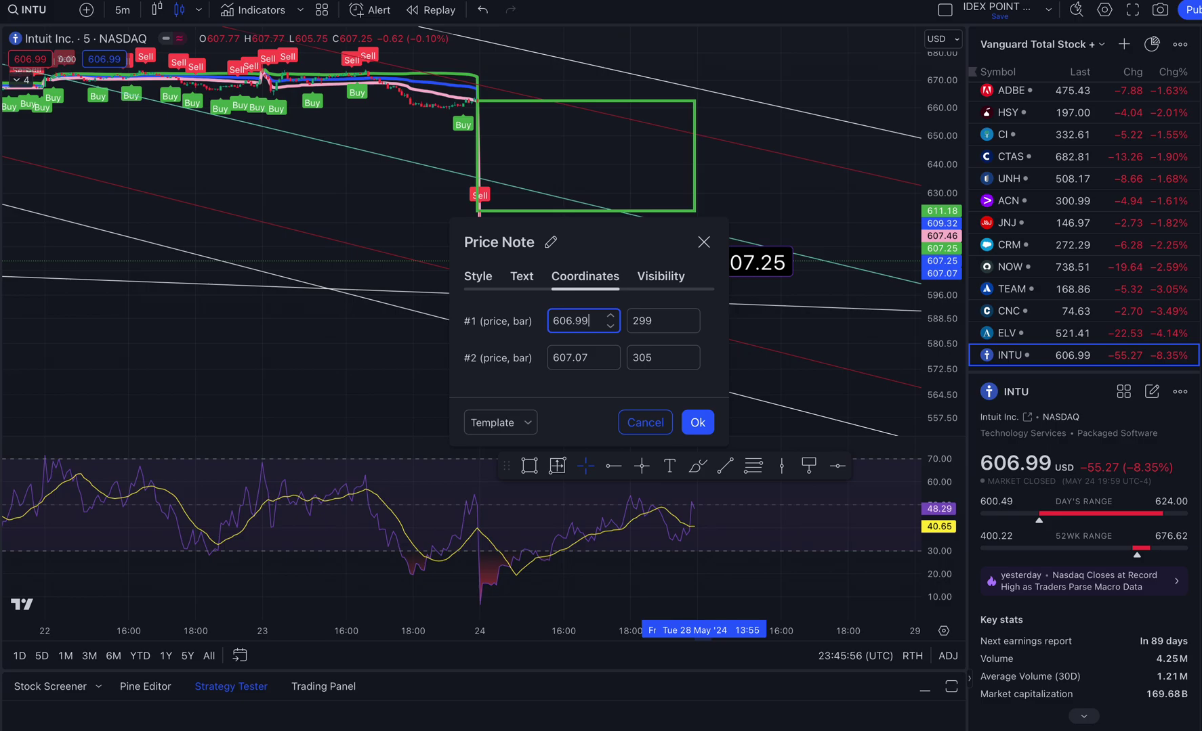
{"action": "key", "text": "Return"}
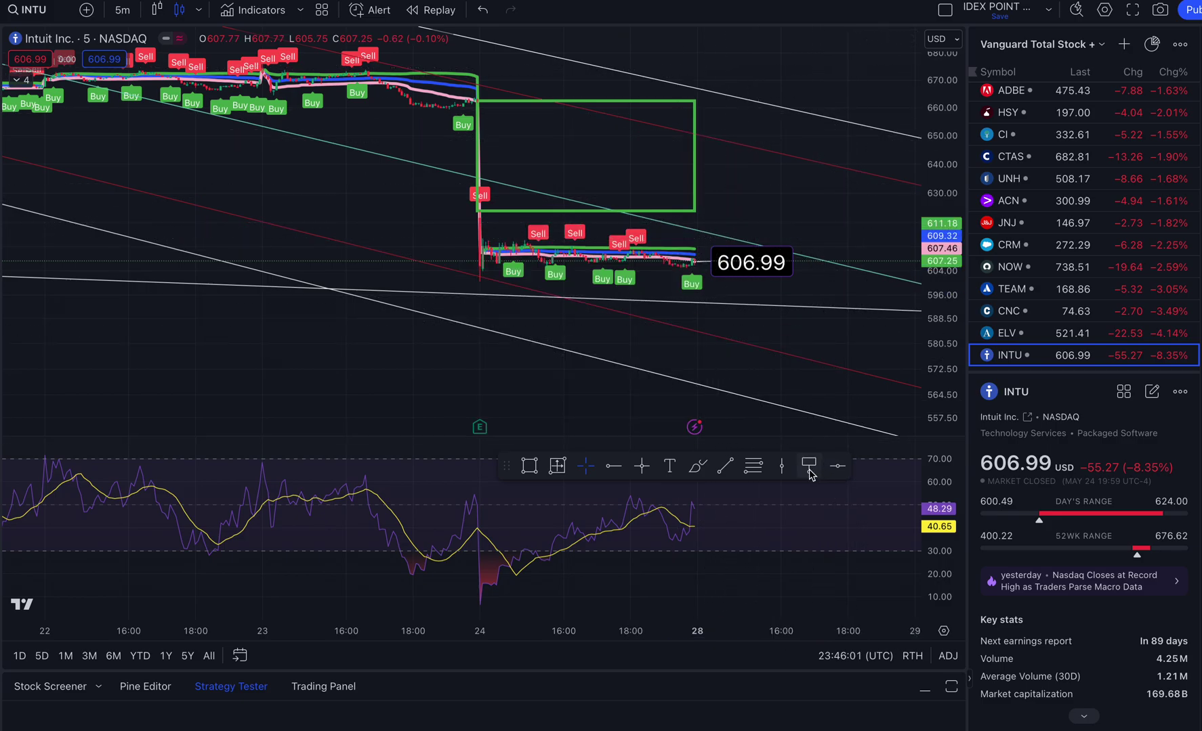
- Place a price note at about 624.09 on the gap box's lower-right corner and set its label background to green
{"action": "left_click", "coordinate": [808, 466]}
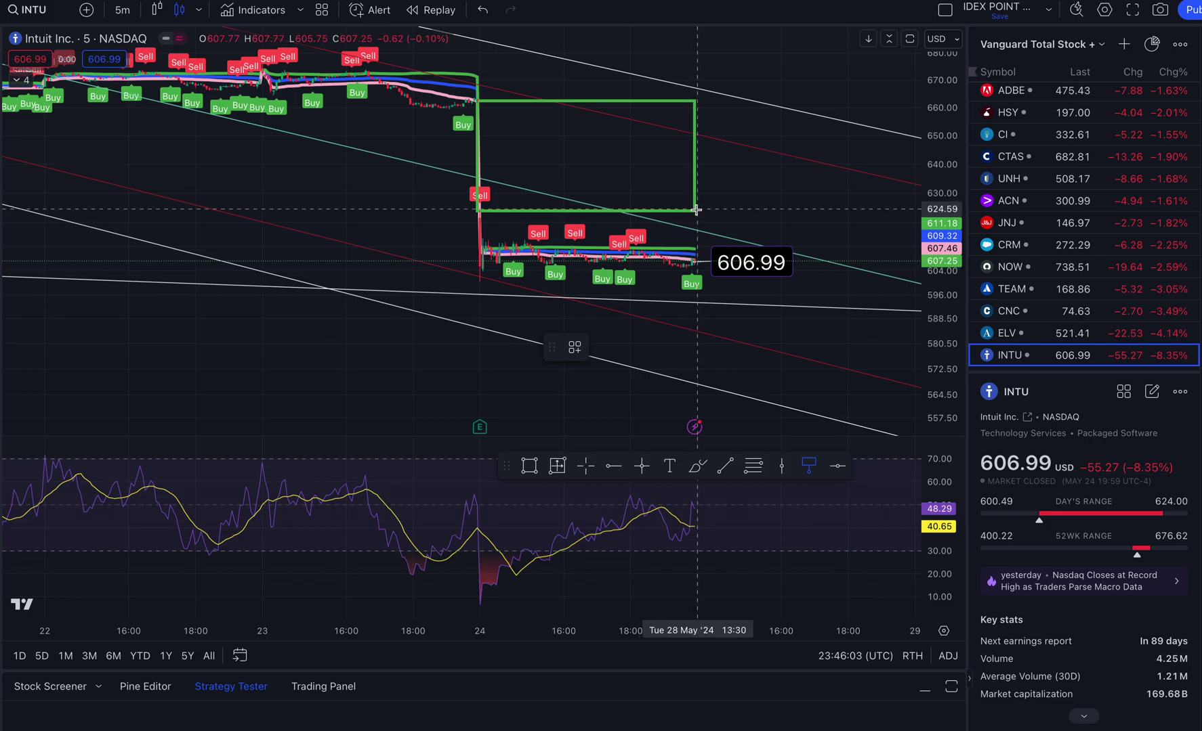
{"action": "left_click", "coordinate": [697, 212]}
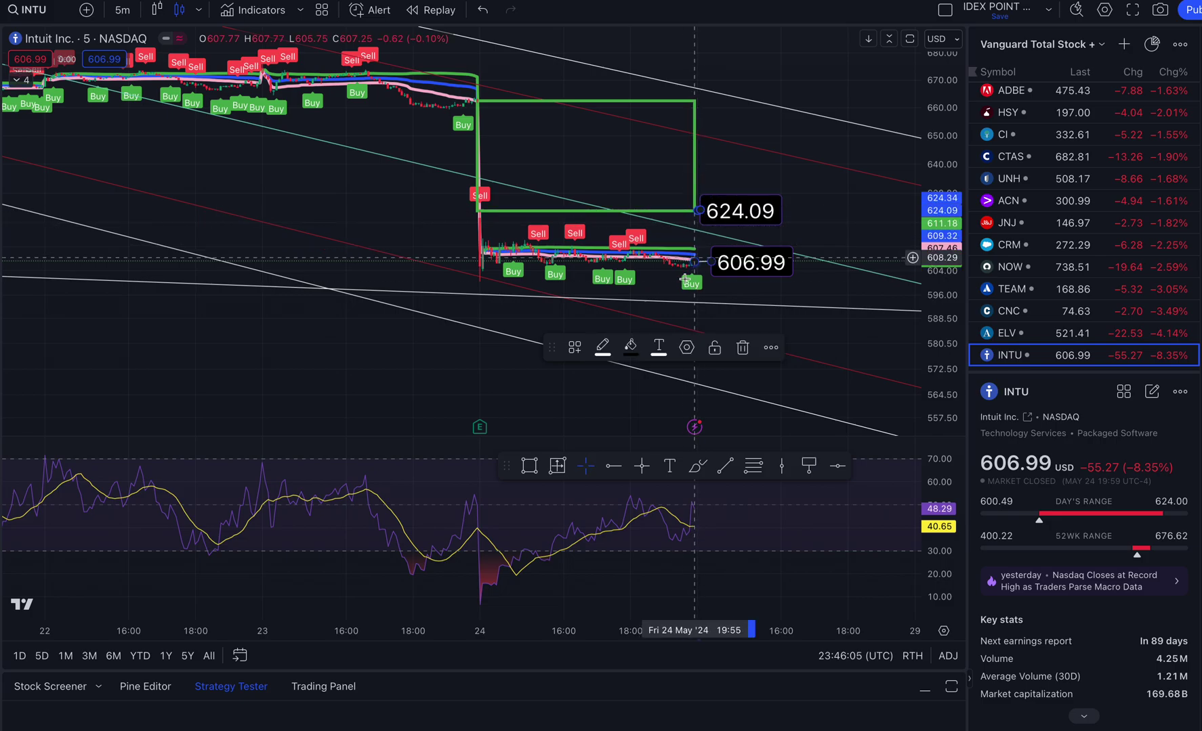
{"action": "left_click", "coordinate": [636, 348]}
{"action": "left_click", "coordinate": [699, 397]}
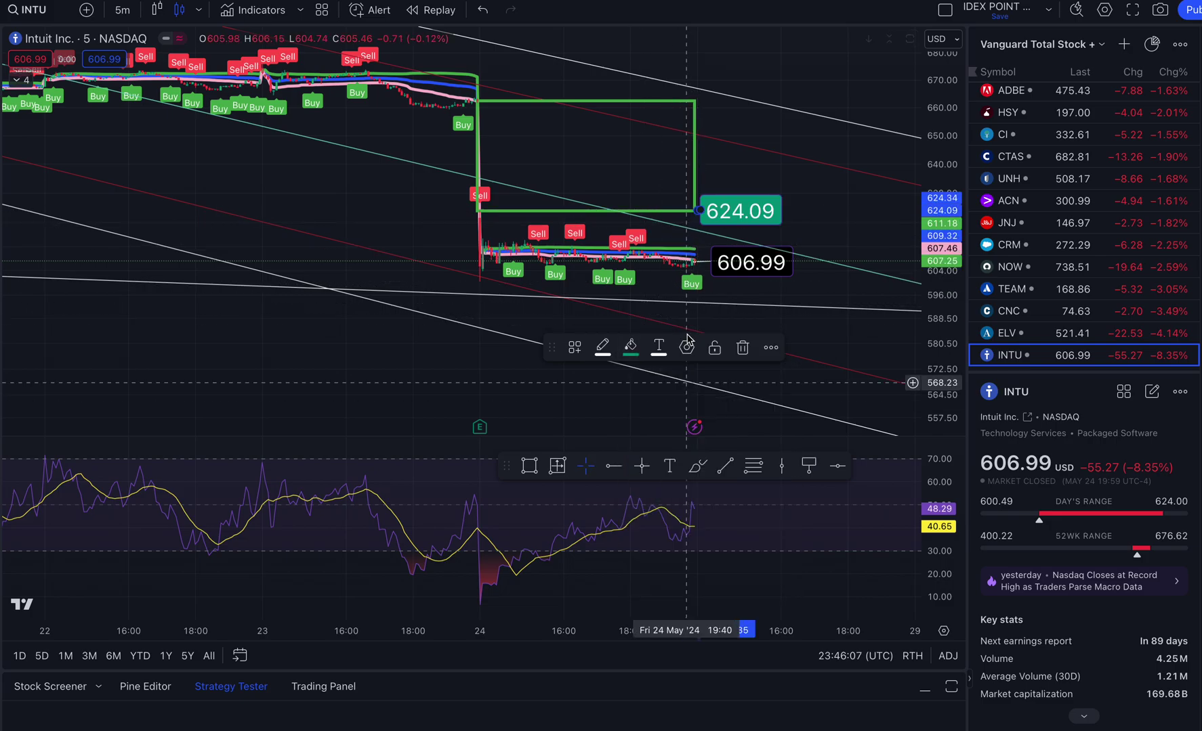
{"action": "left_click", "coordinate": [686, 347]}
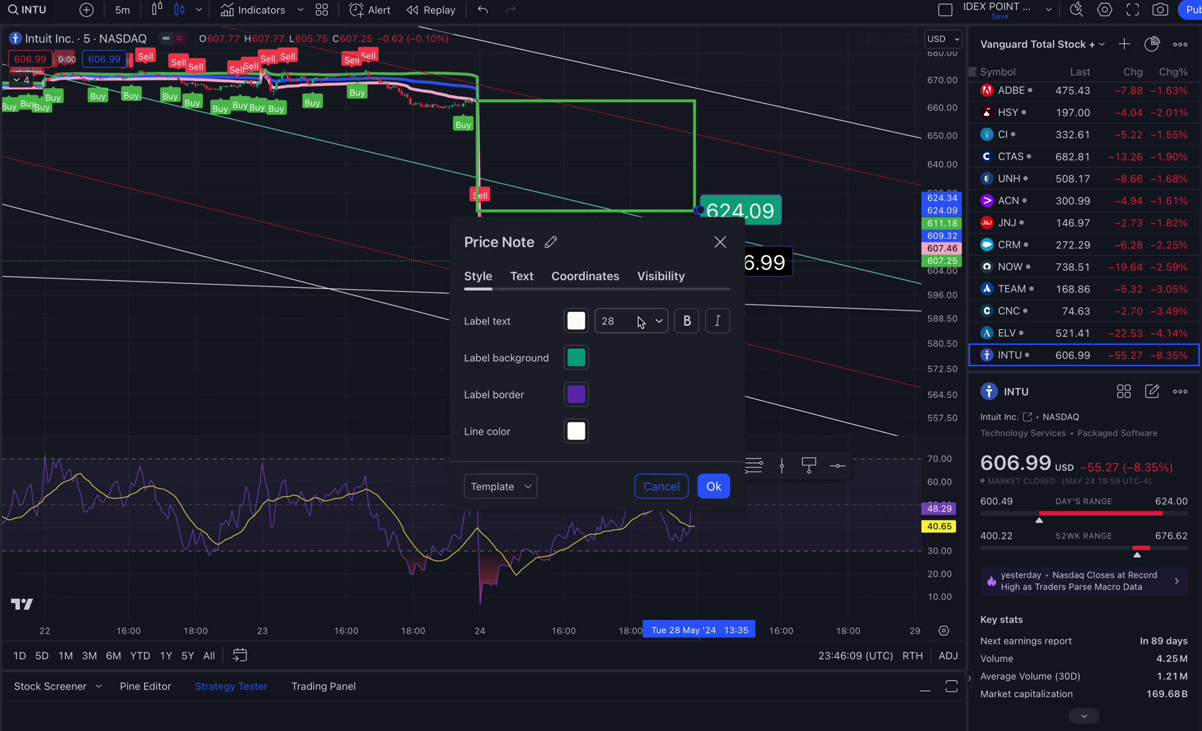
{"action": "left_click", "coordinate": [576, 358]}
{"action": "left_click", "coordinate": [629, 405]}
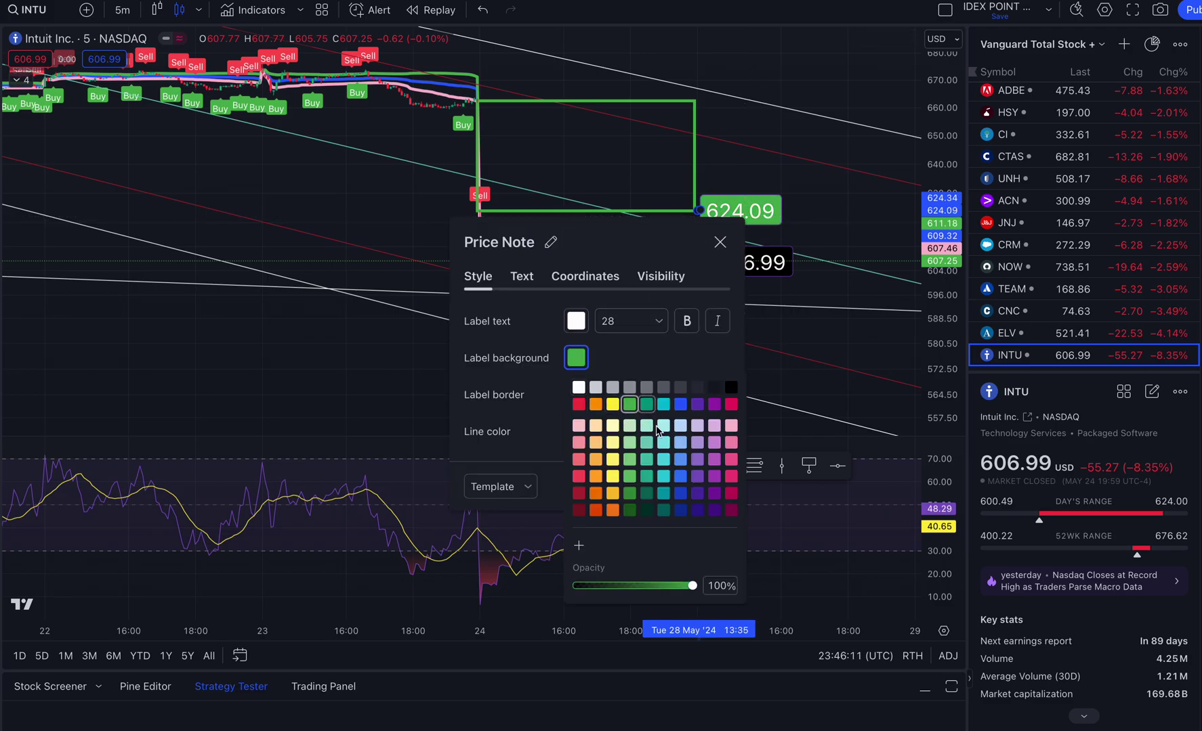
- Add a green price note at about 662.21 on the gap box's upper-right corner
{"action": "left_click", "coordinate": [791, 469]}
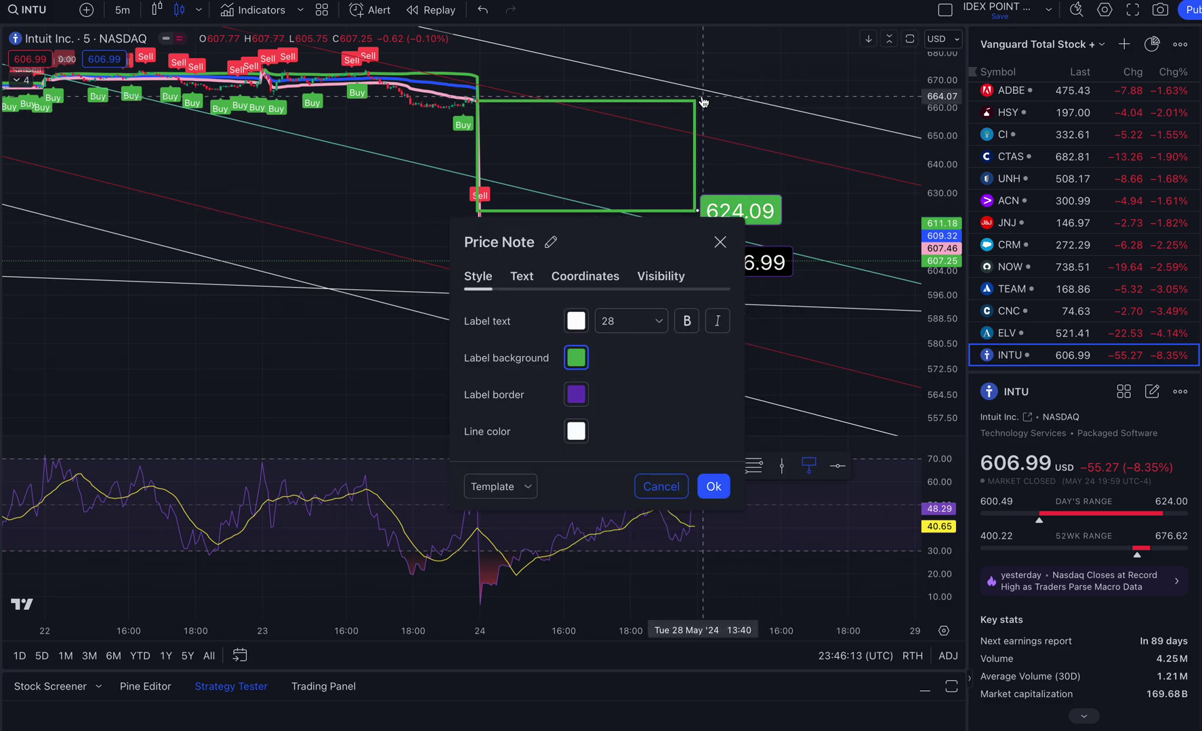
{"action": "left_click", "coordinate": [717, 249]}
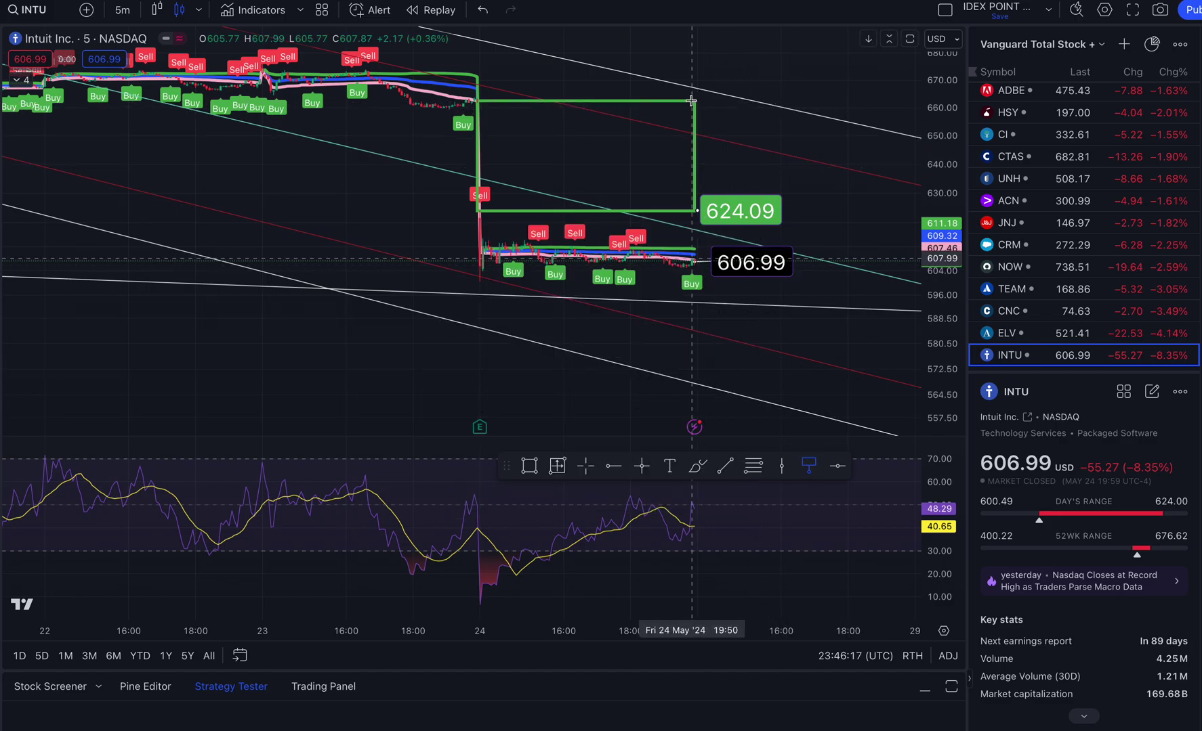
{"action": "left_click", "coordinate": [693, 101]}
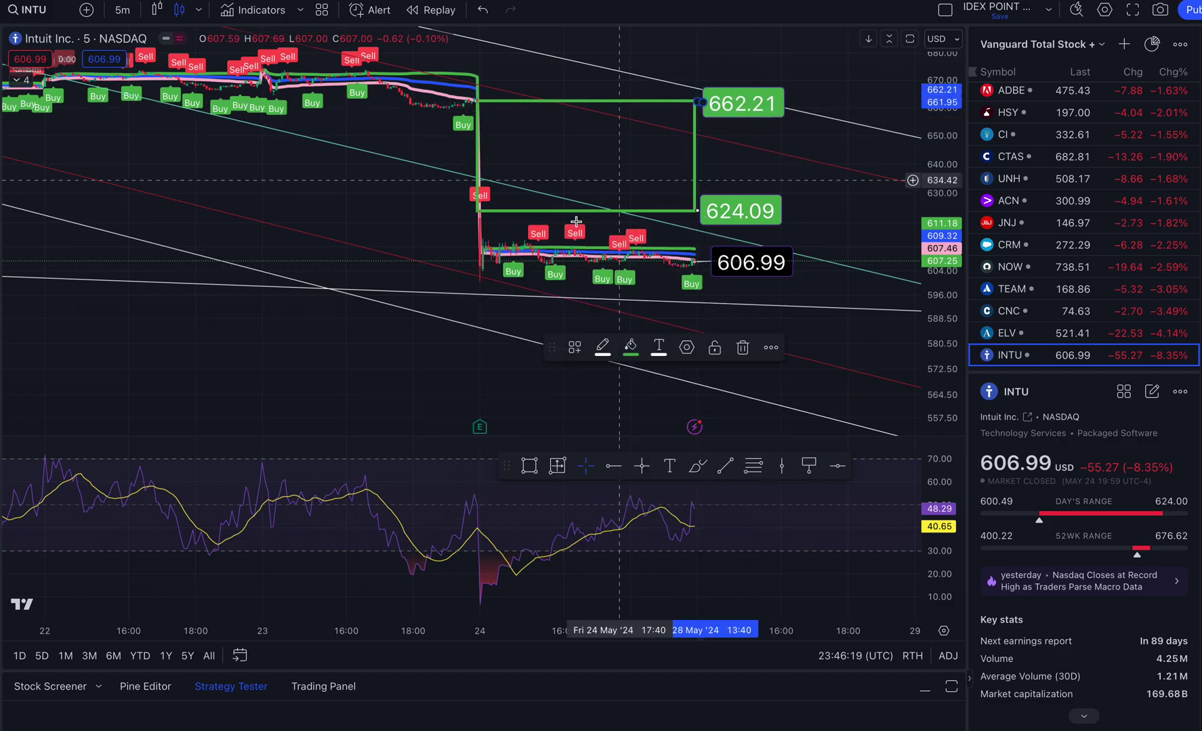
{"action": "left_click", "coordinate": [381, 305]}
- Examine INTU's 5-minute chart around the labelled gap box and along the trend lines projected into early June
{"action": "left_click_drag", "start_coordinate": [472, 371], "coordinate": [472, 403]}
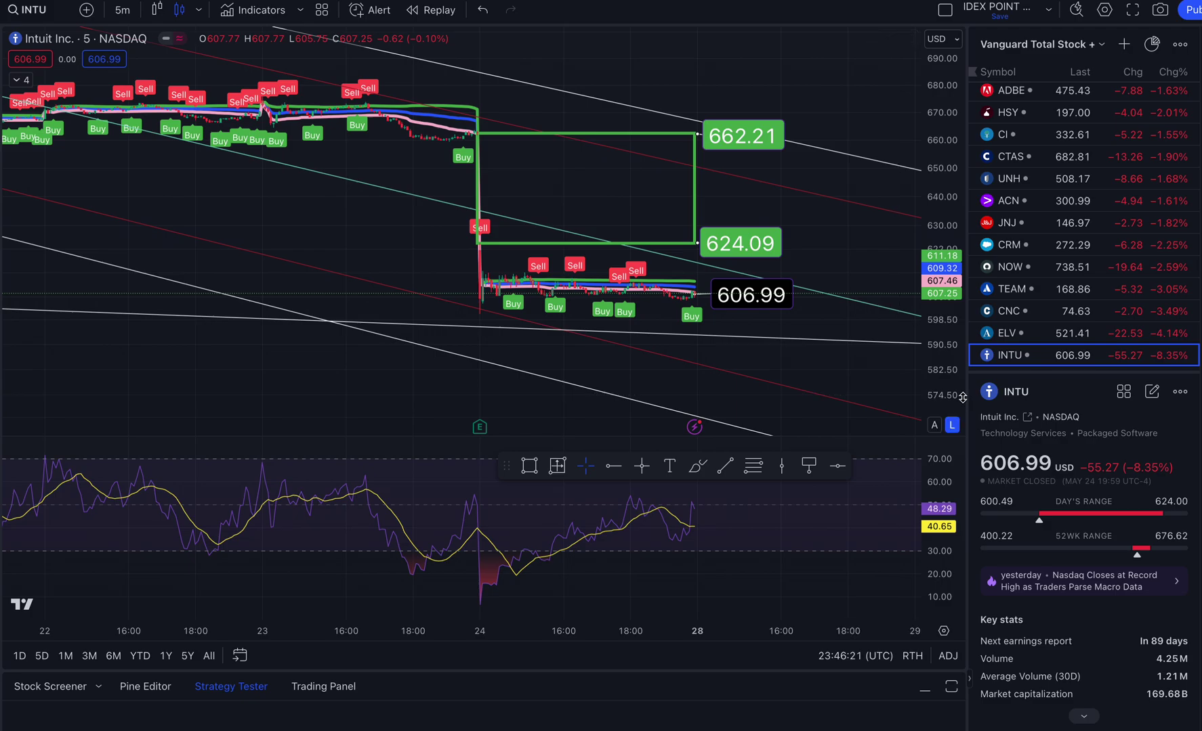
{"action": "left_click_drag", "start_coordinate": [962, 397], "coordinate": [949, 267]}
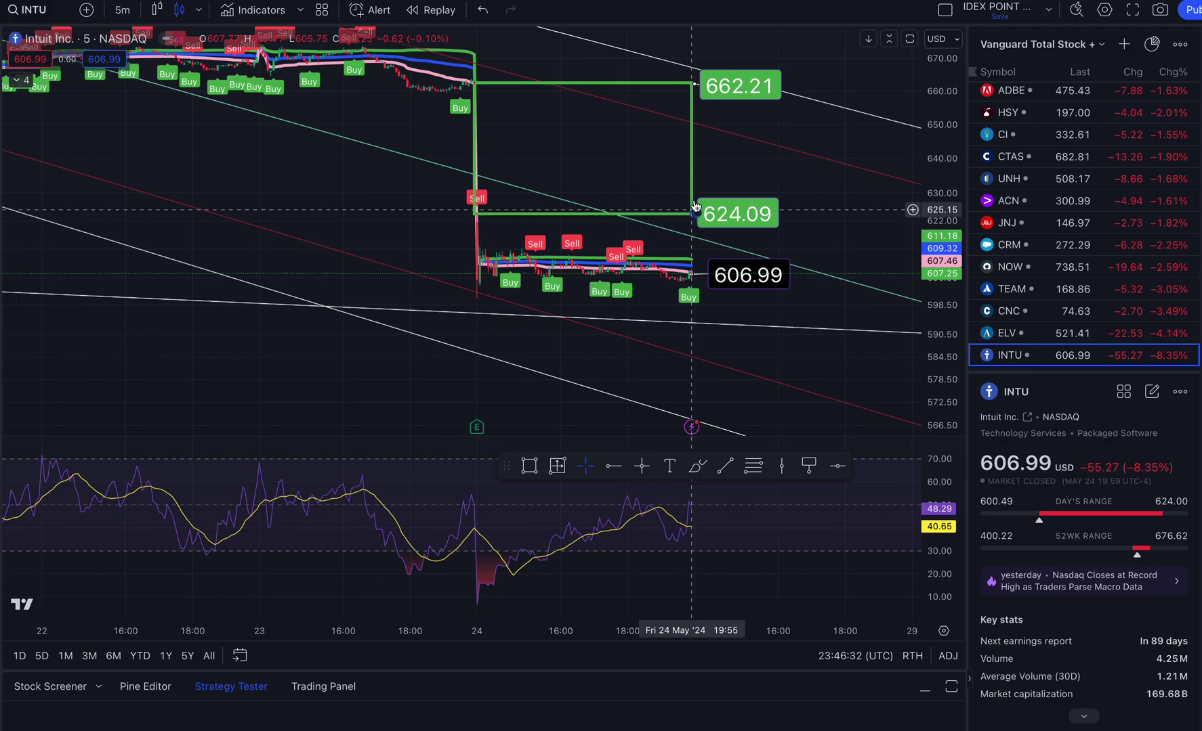
{"action": "left_click", "coordinate": [693, 206]}
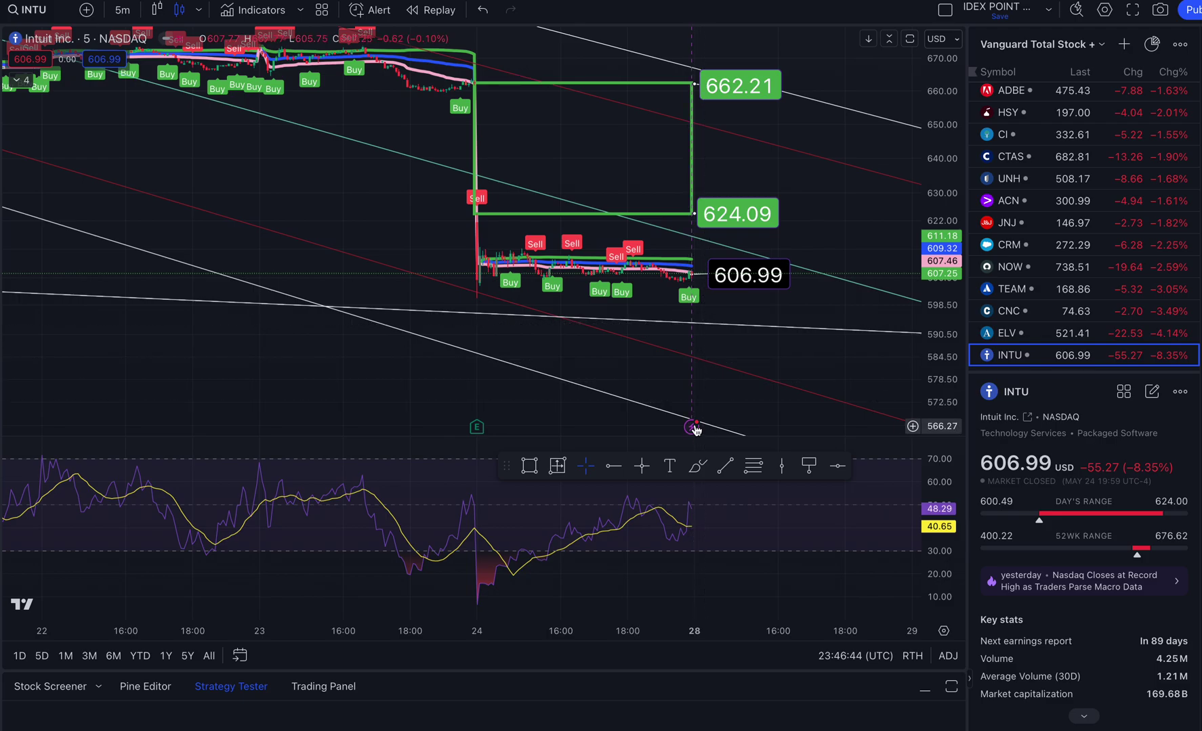
{"action": "scroll", "coordinate": [463, 366], "scroll_direction": "down", "scroll_amount": 5}
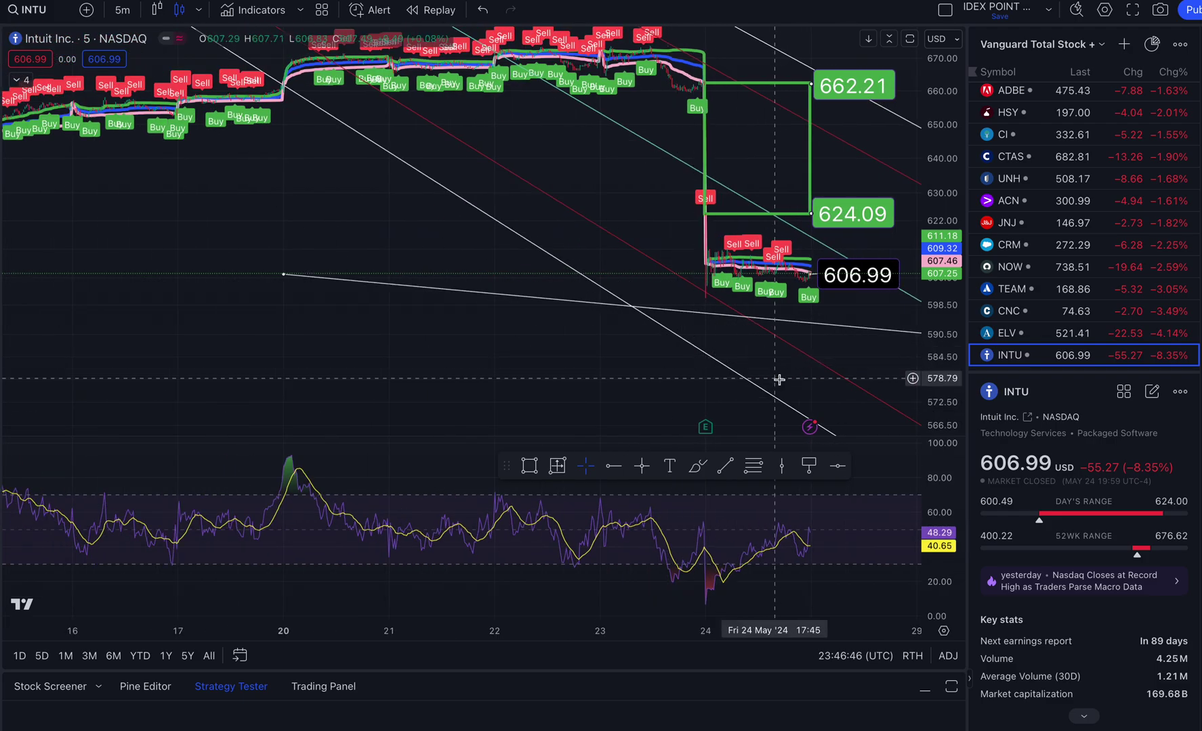
{"action": "left_click_drag", "start_coordinate": [448, 357], "coordinate": [222, 273]}
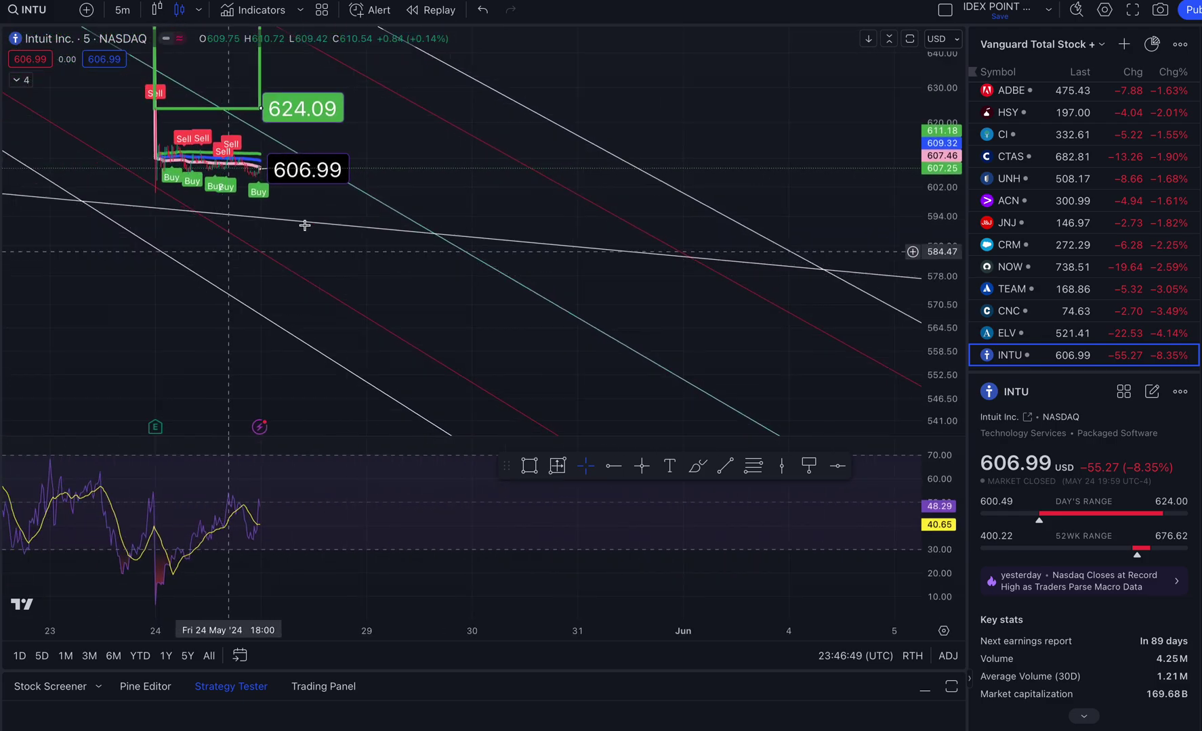
- Switch INTU to the 15-minute interval and examine the latest drop against the rising channel lines and the falling white line
{"action": "left_click", "coordinate": [122, 10]}
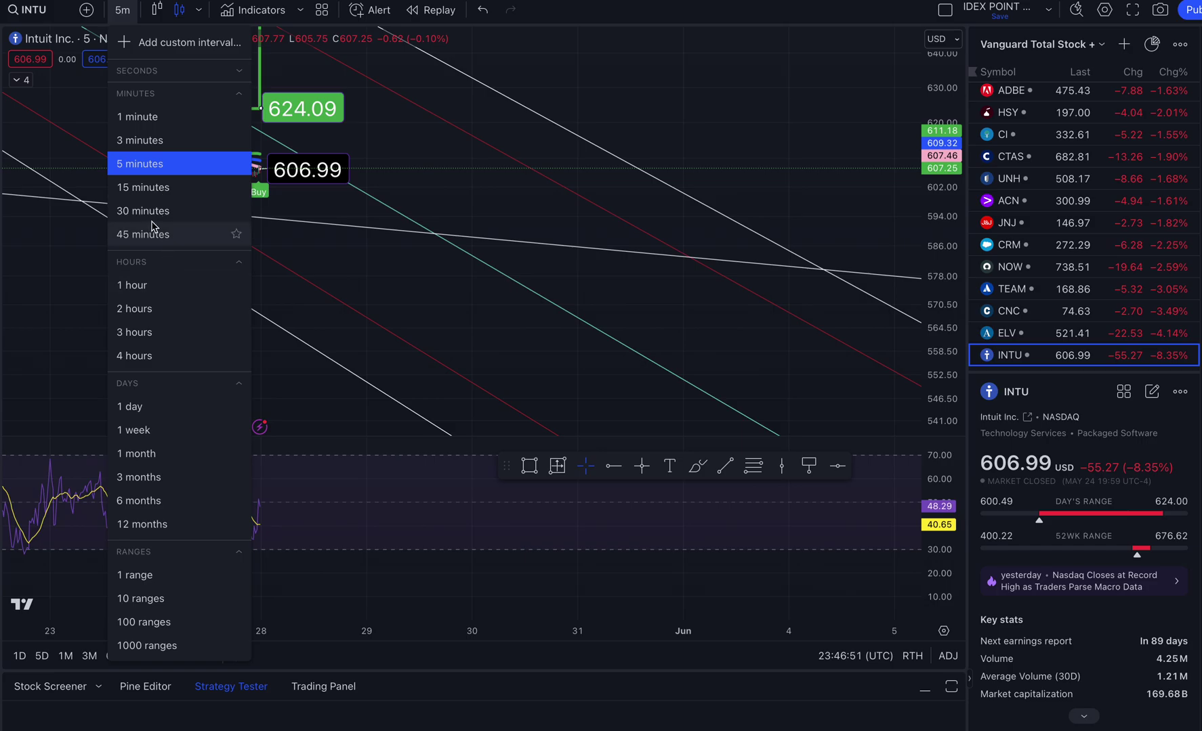
{"action": "left_click", "coordinate": [157, 189]}
{"action": "scroll", "coordinate": [737, 323], "scroll_direction": "down", "scroll_amount": 5}
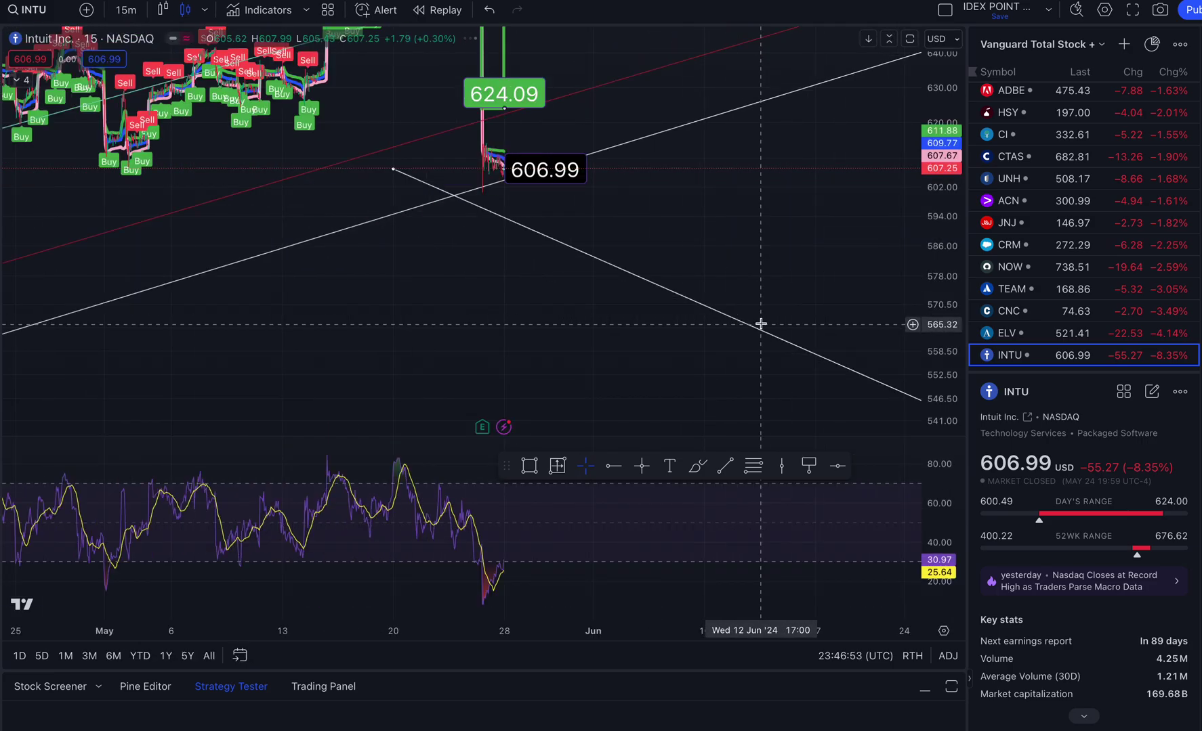
{"action": "left_click_drag", "start_coordinate": [761, 324], "coordinate": [416, 129]}
{"action": "left_click_drag", "start_coordinate": [725, 357], "coordinate": [298, 542]}
{"action": "scroll", "coordinate": [420, 249], "scroll_direction": "down", "scroll_amount": 5}
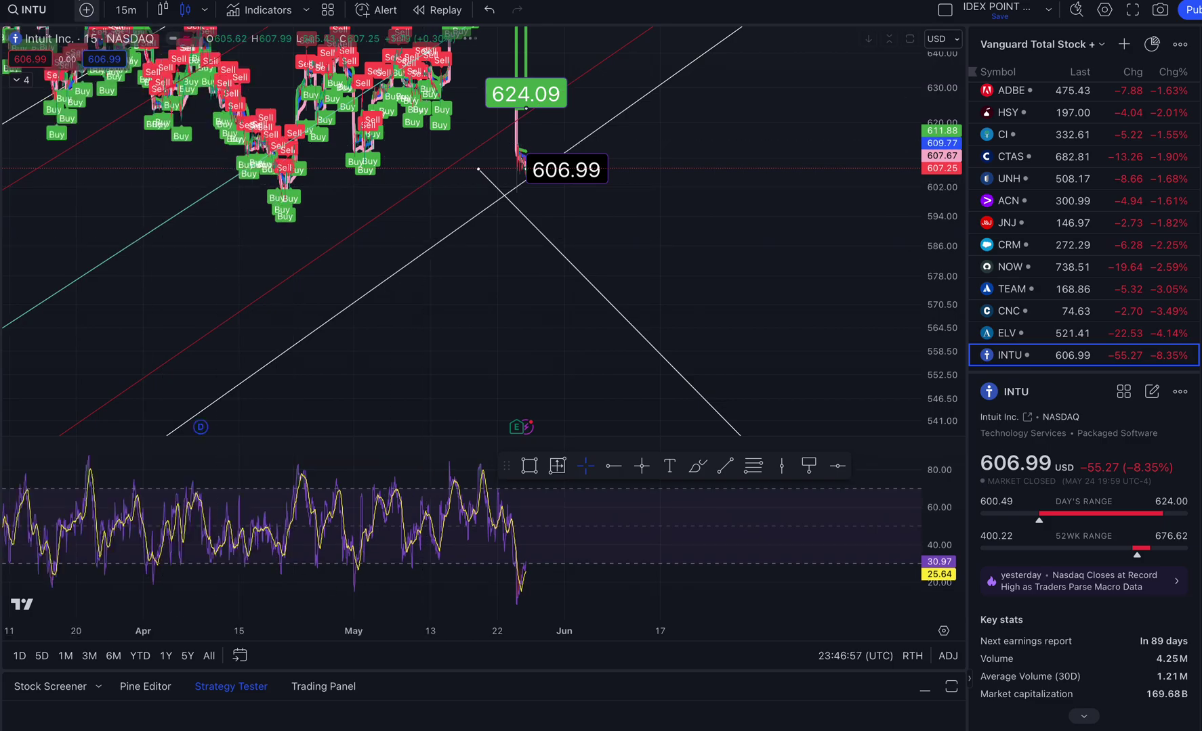
- Switch INTU to the daily interval and examine the price labels against the long-term converging trend lines
{"action": "left_click", "coordinate": [122, 14]}
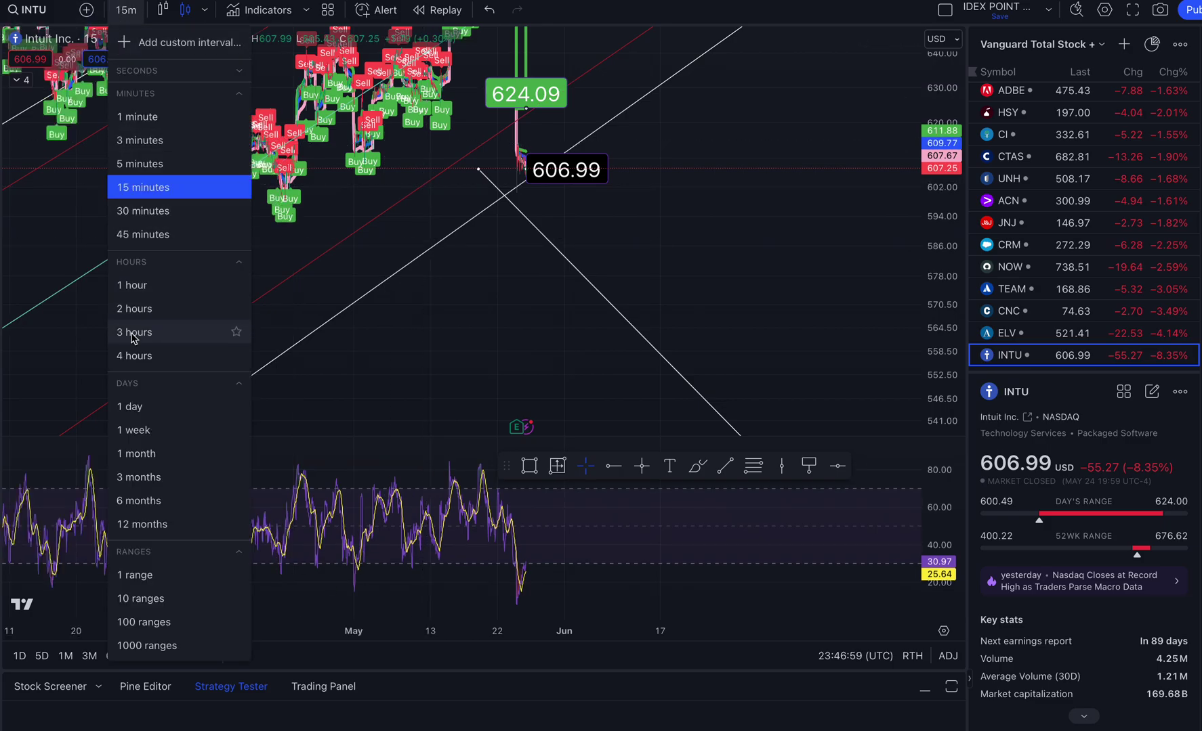
{"action": "left_click", "coordinate": [128, 407]}
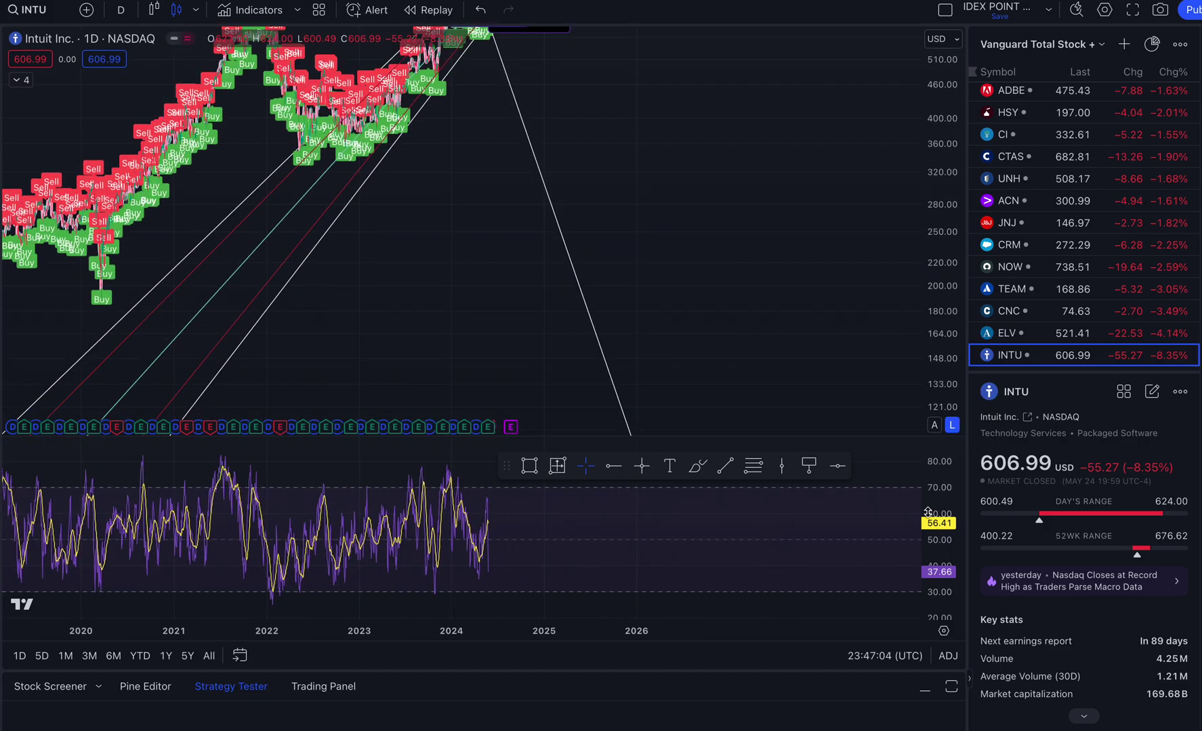
{"action": "left_click_drag", "start_coordinate": [650, 311], "coordinate": [485, 185]}
{"action": "left_click", "coordinate": [556, 278]}
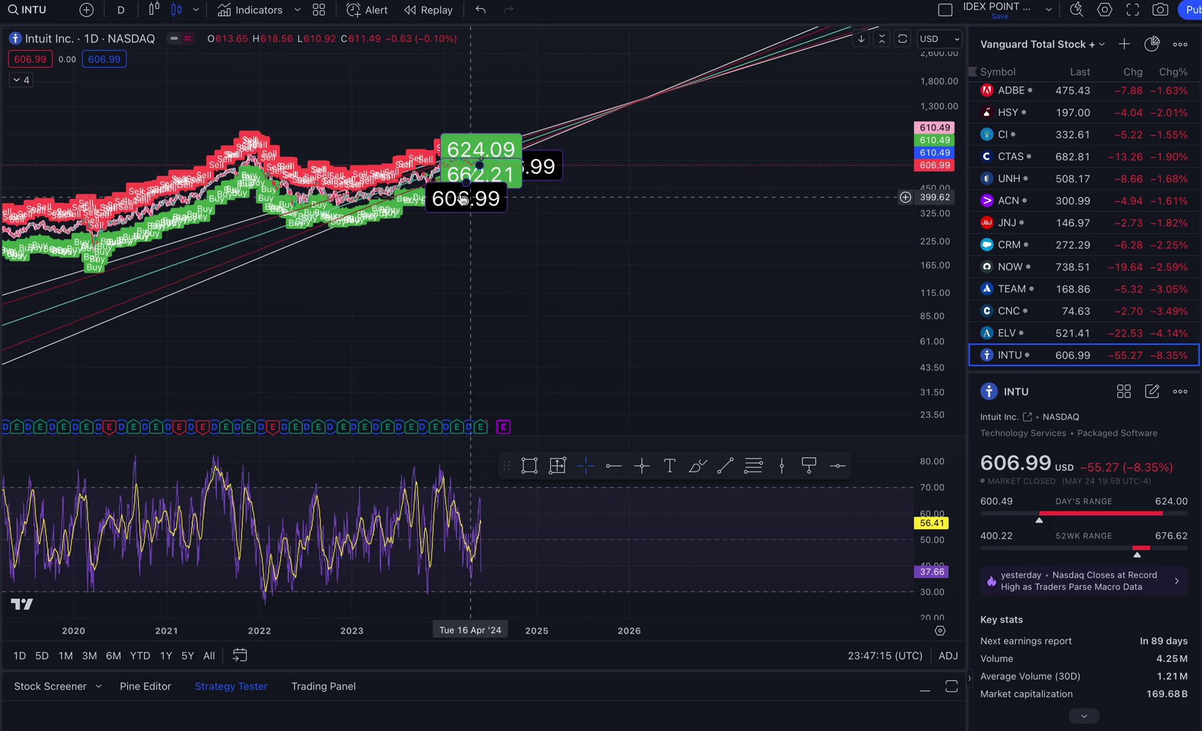
- Set INTU to the 5-minute interval and delete the stray price note anchored at 606.99 on 20 May
{"action": "left_click", "coordinate": [121, 23]}
{"action": "left_click", "coordinate": [137, 170]}
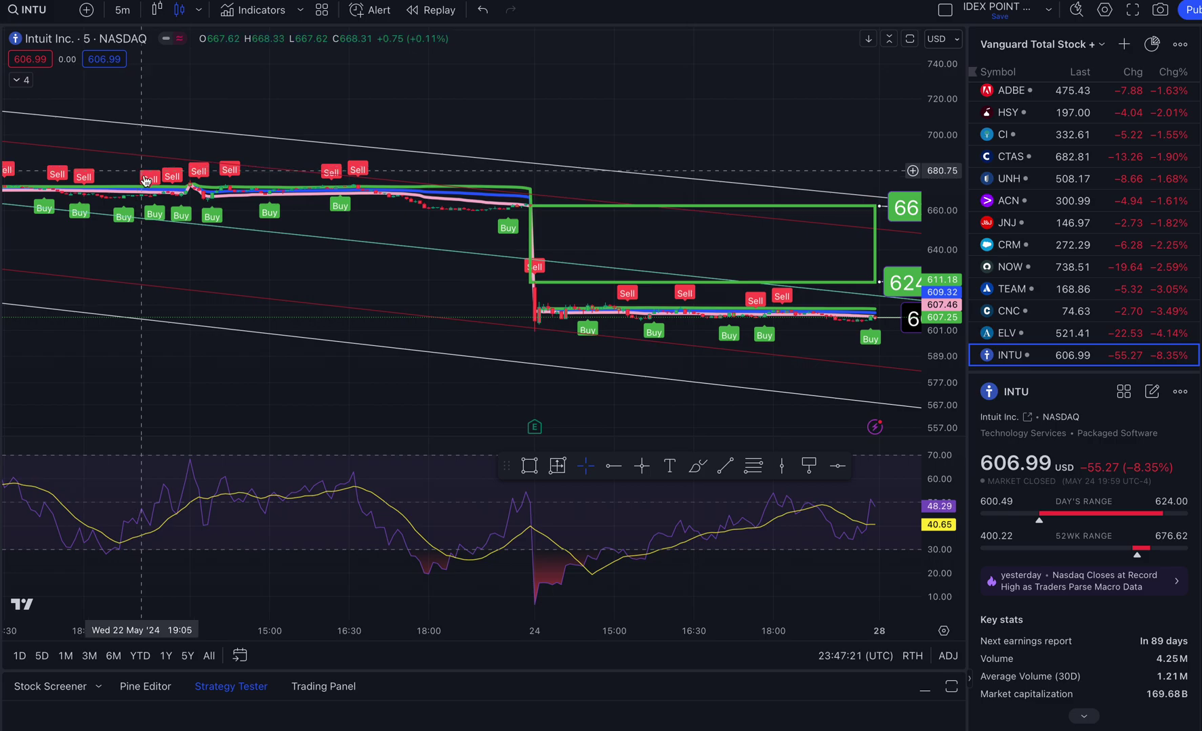
{"action": "left_click_drag", "start_coordinate": [268, 190], "coordinate": [523, 256]}
{"action": "scroll", "coordinate": [523, 255], "scroll_direction": "down", "scroll_amount": 1}
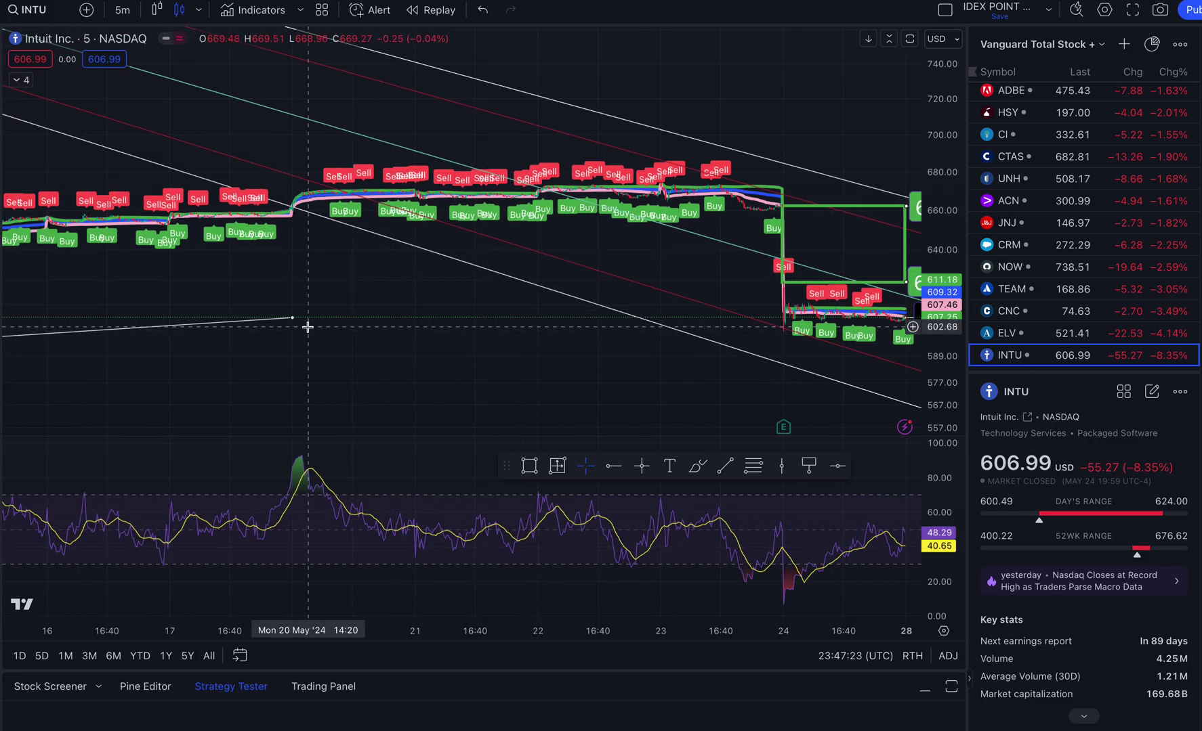
{"action": "left_click", "coordinate": [283, 322]}
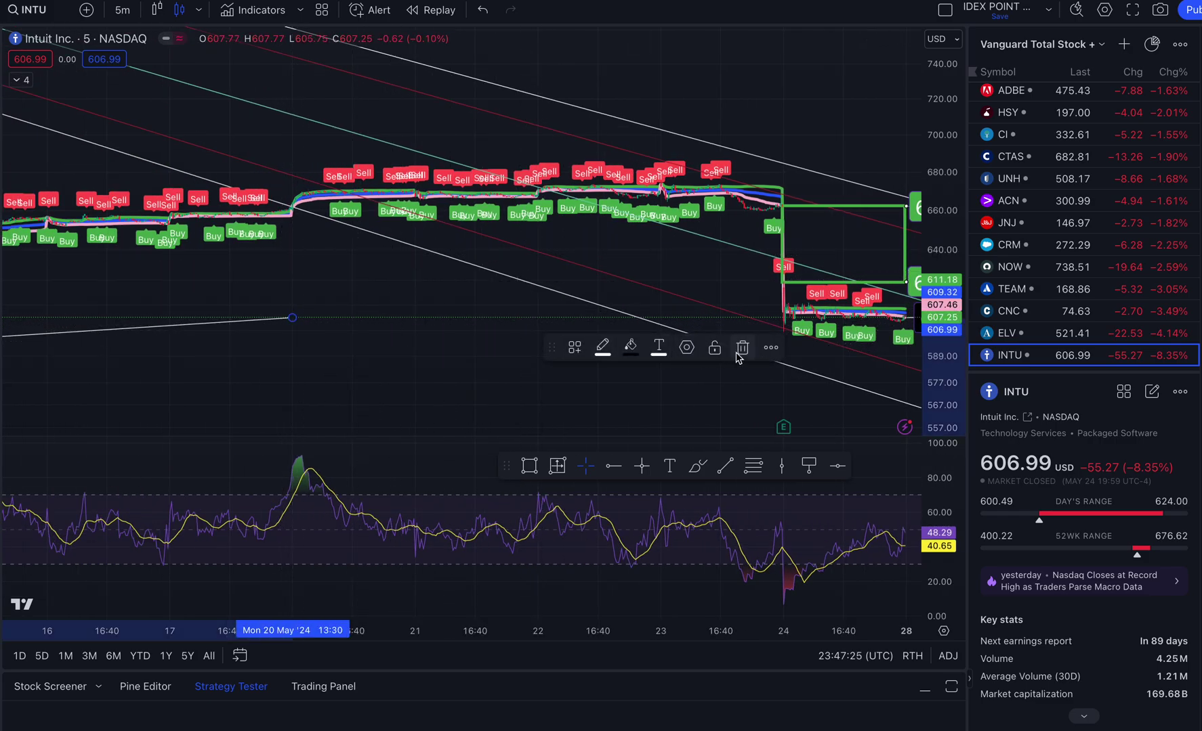
{"action": "left_click", "coordinate": [739, 352]}
- Examine INTU's gap box and latest prices within the falling channel projected toward 30 May, and browse back up the watchlist
{"action": "left_click_drag", "start_coordinate": [746, 340], "coordinate": [458, 236]}
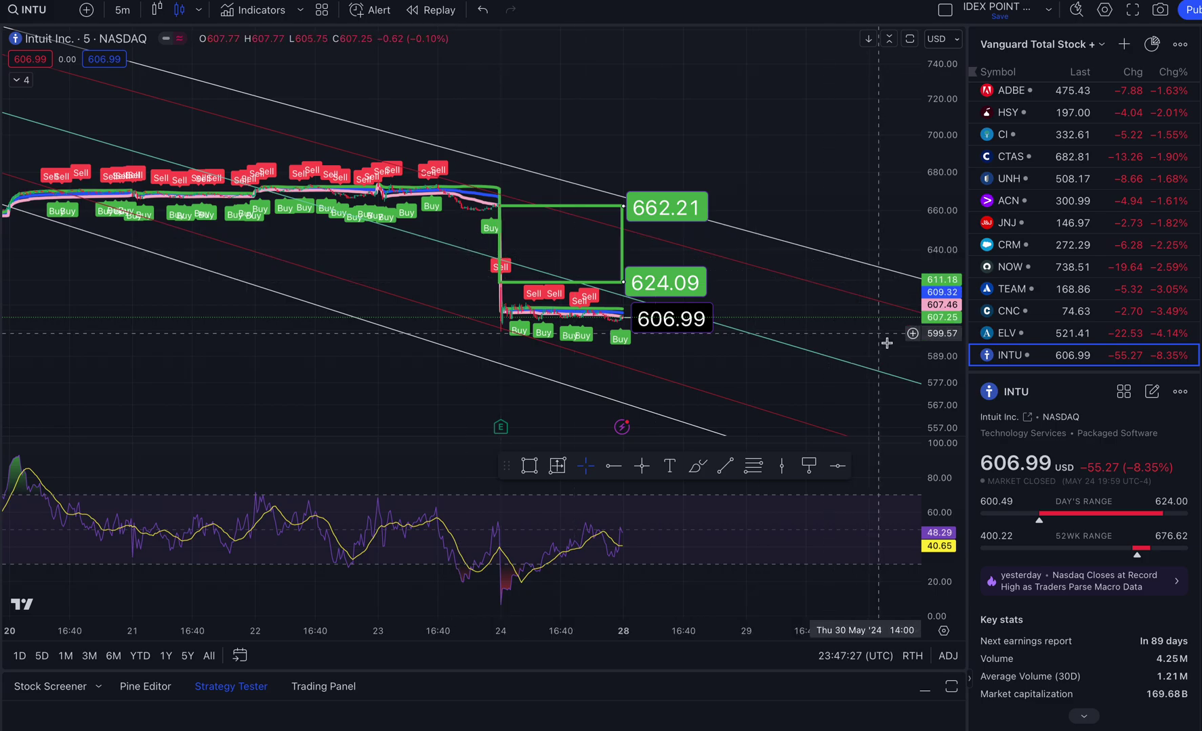
{"action": "left_click_drag", "start_coordinate": [941, 369], "coordinate": [942, 323]}
{"action": "left_click_drag", "start_coordinate": [818, 372], "coordinate": [801, 286]}
{"action": "scroll", "coordinate": [841, 278], "scroll_direction": "up", "scroll_amount": 2}
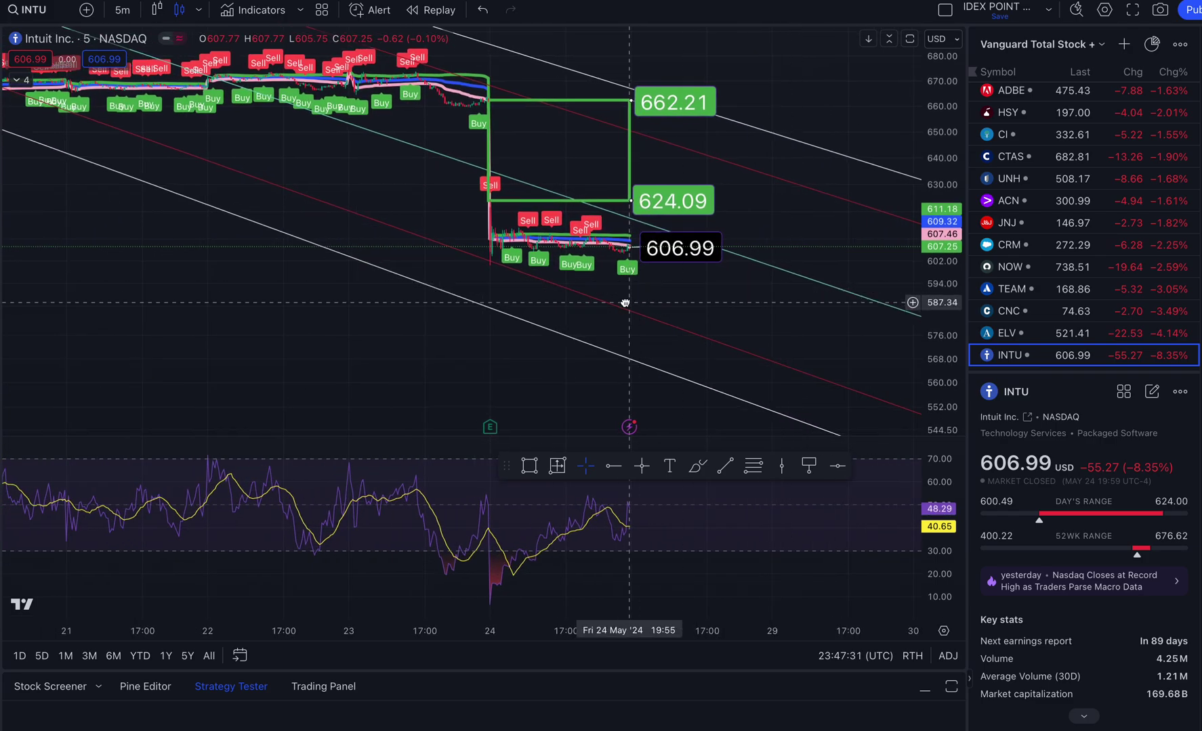
{"action": "left_click_drag", "start_coordinate": [625, 303], "coordinate": [681, 312]}
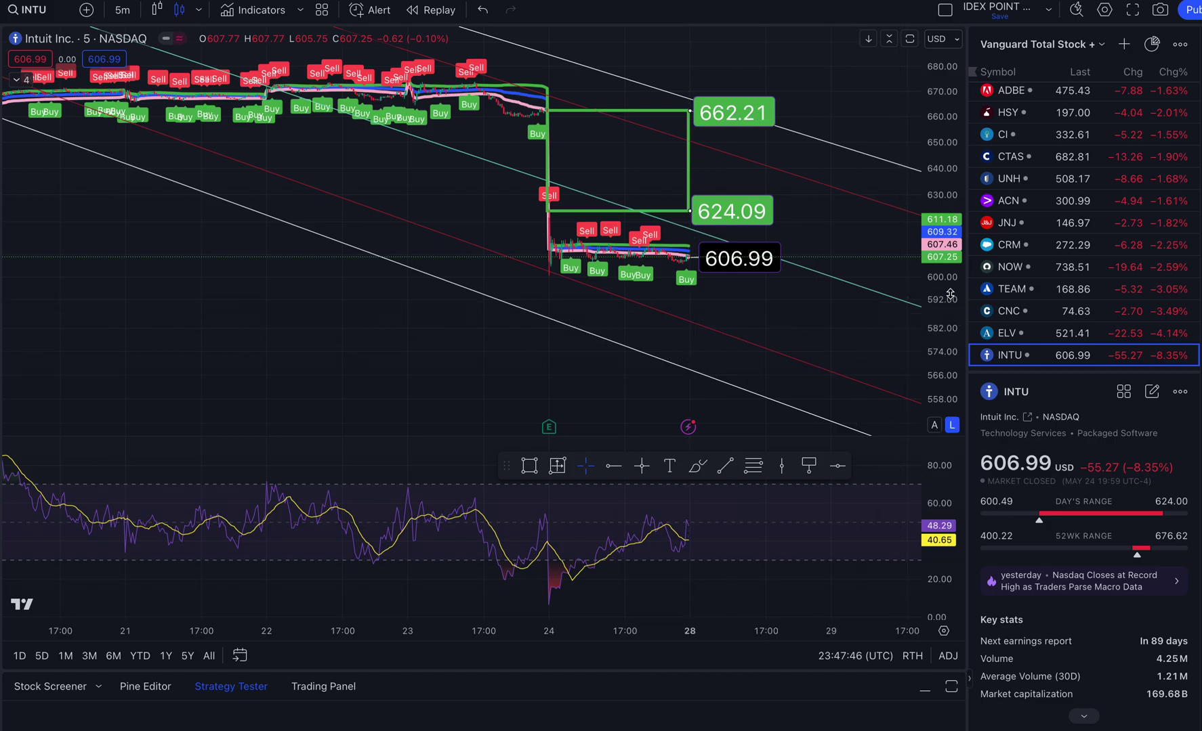
{"action": "scroll", "coordinate": [1023, 203], "scroll_direction": "up", "scroll_amount": 10}
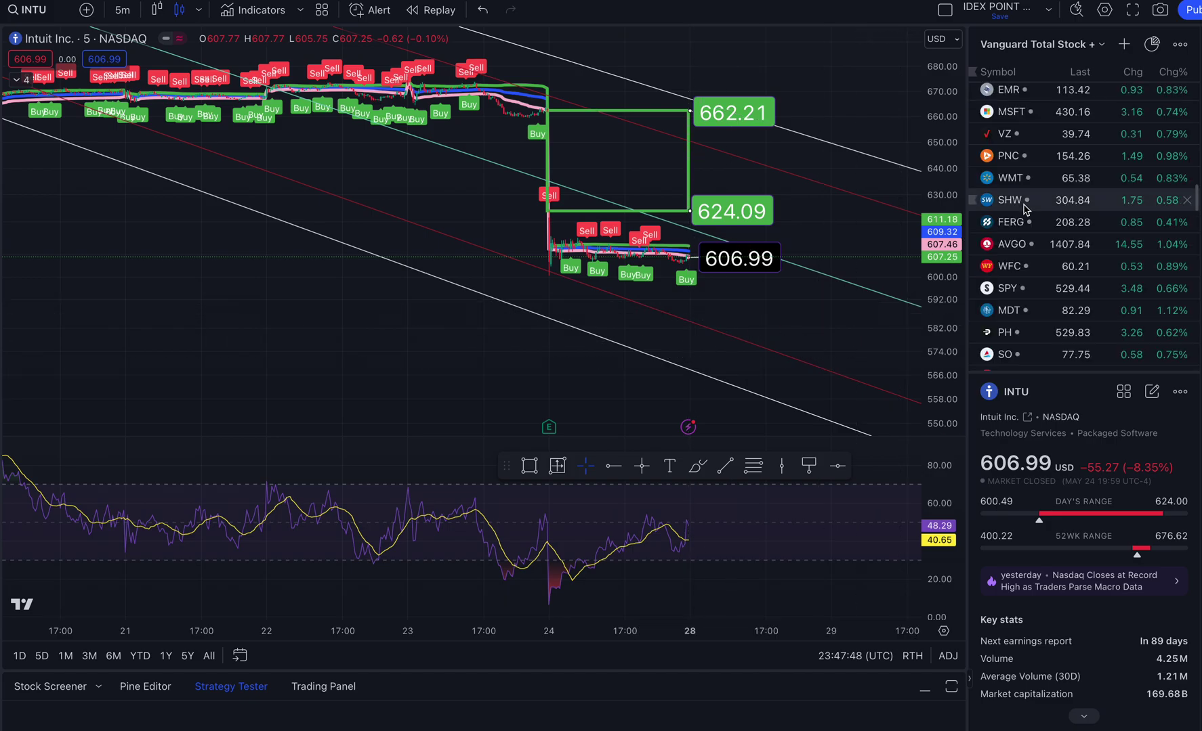